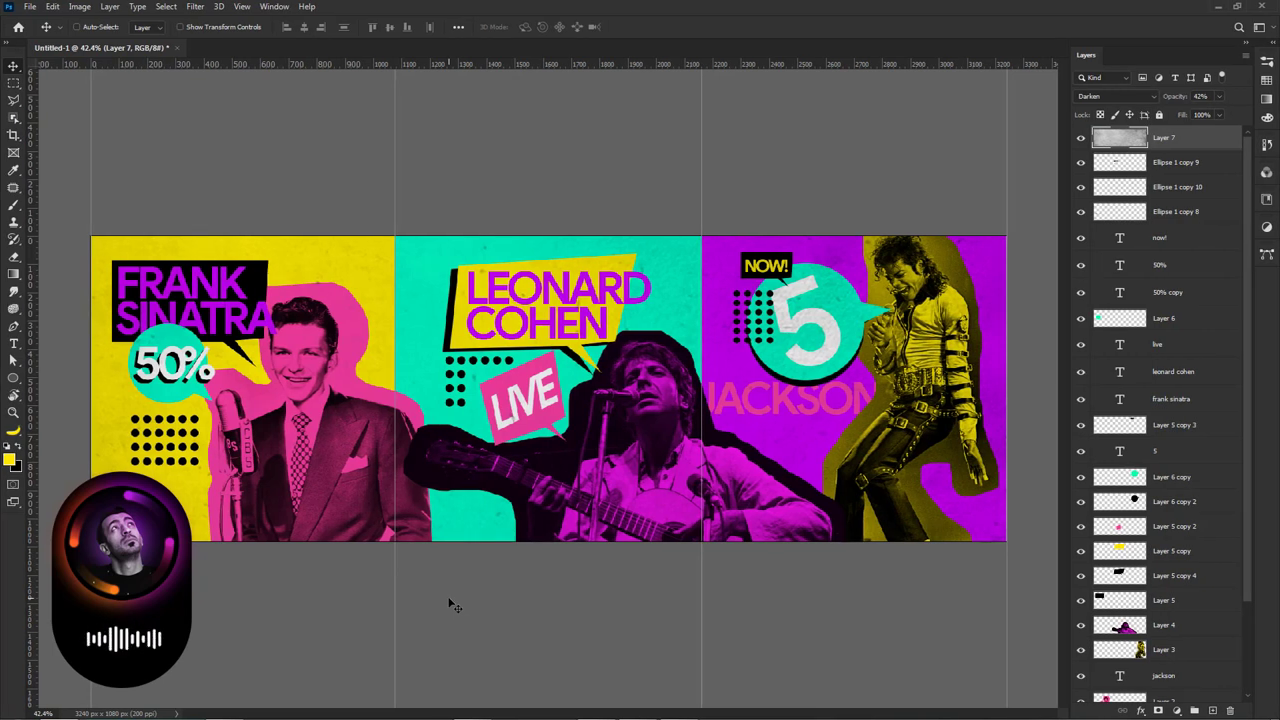
Step: Zoom out on the finished pop-art banner, then fit it back to the window
{"action": "key", "text": "ctrl+minus"}
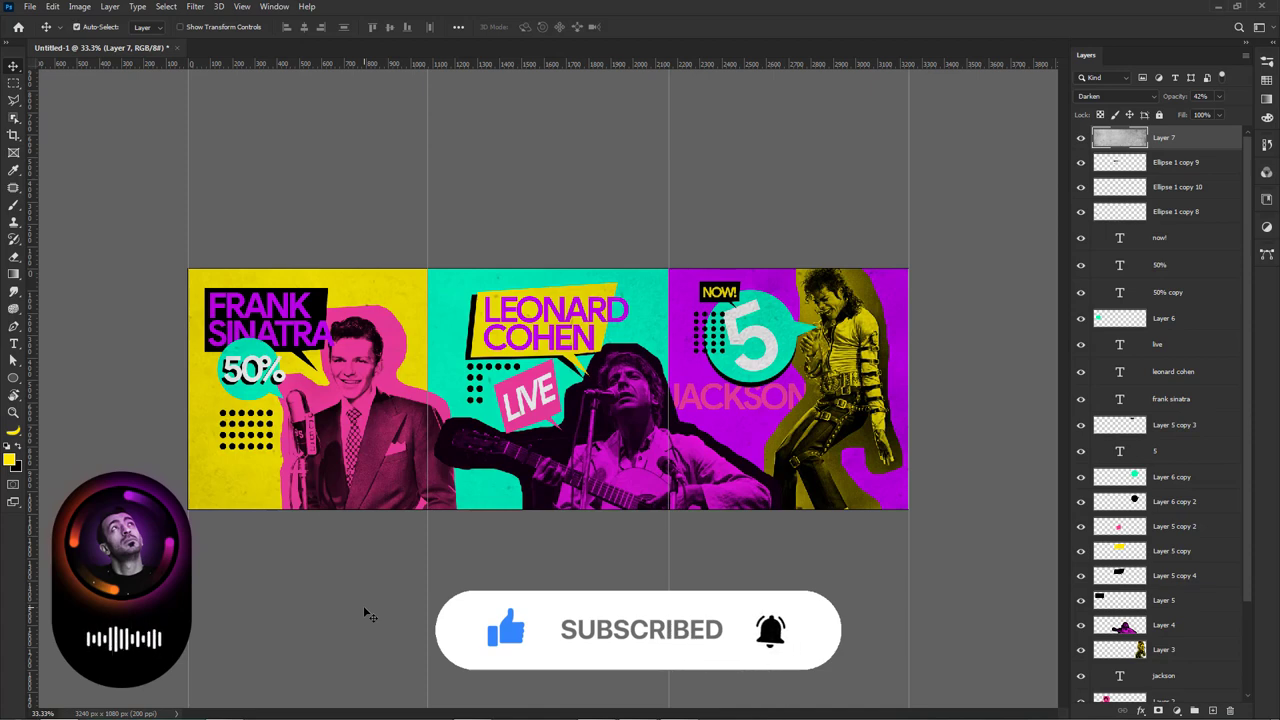
{"action": "key", "text": "ctrl+0"}
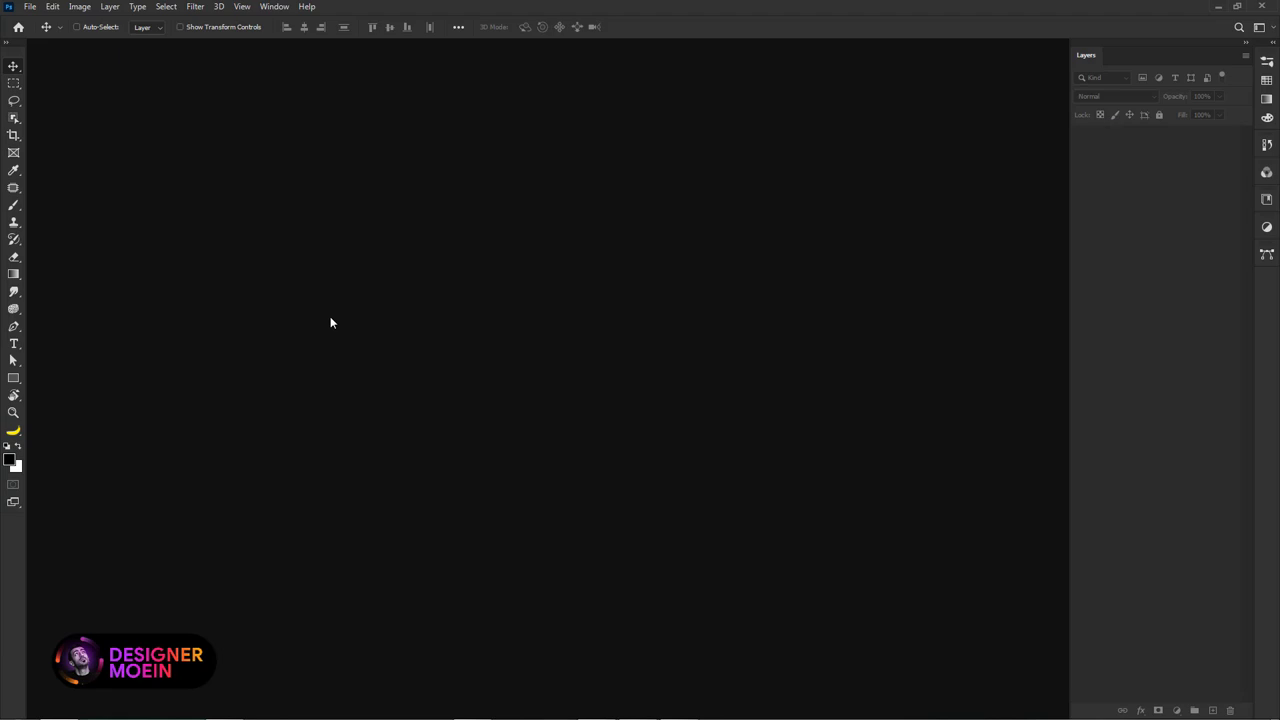
Step: Create a new 3240 × 1080 px document at 200 ppi resolution
{"action": "key", "text": "ctrl+n"}
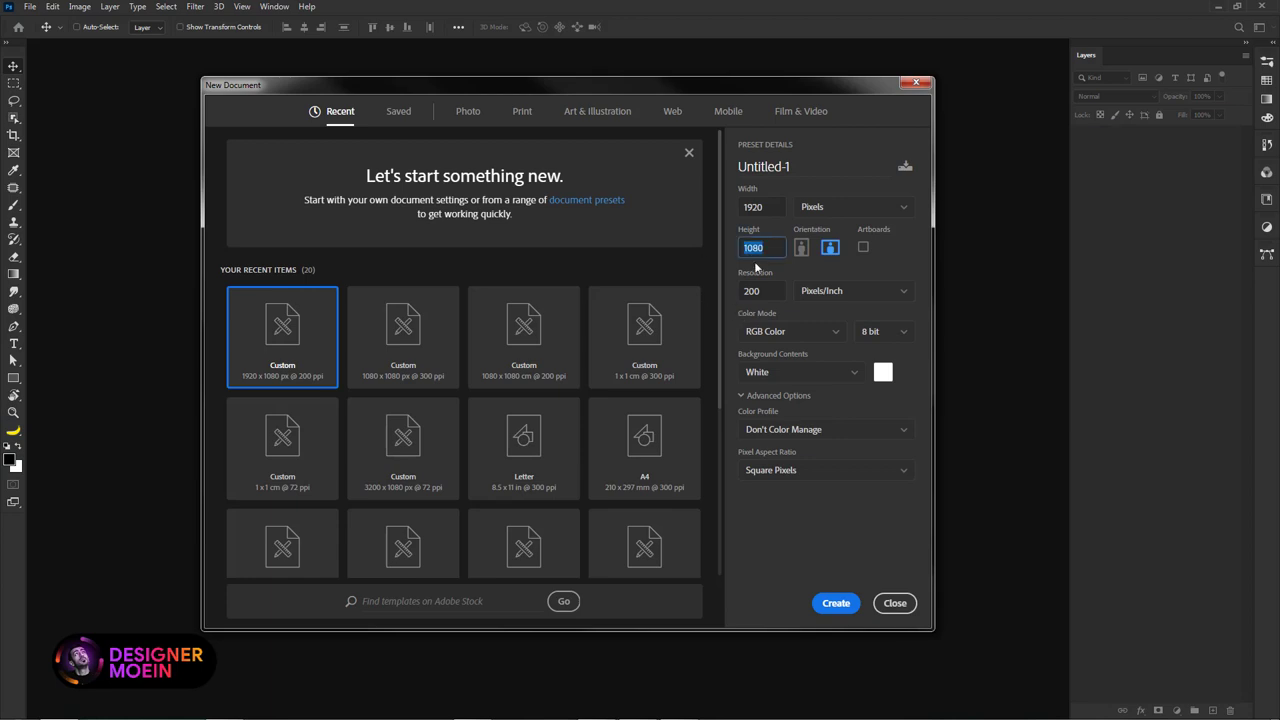
{"action": "double_click", "coordinate": [775, 207]}
{"action": "type", "text": "10"}
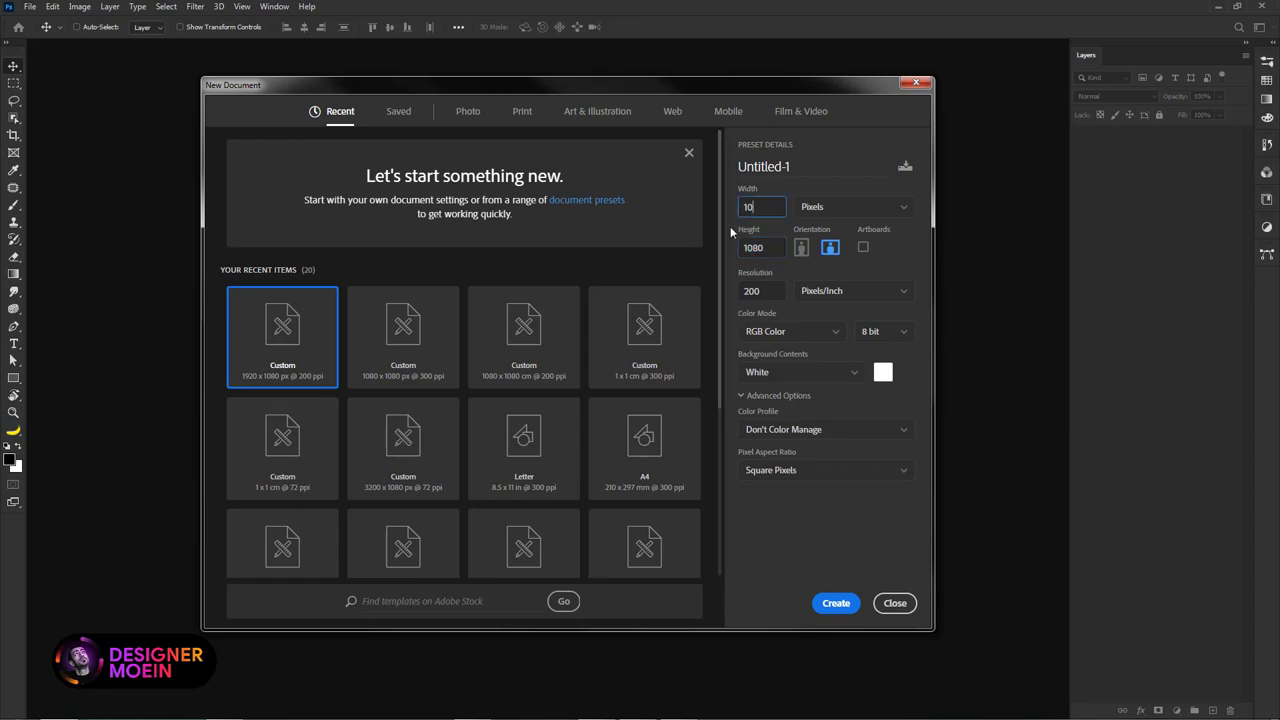
{"action": "type", "text": "80"}
{"action": "double_click", "coordinate": [752, 207]}
{"action": "type", "text": "3"}
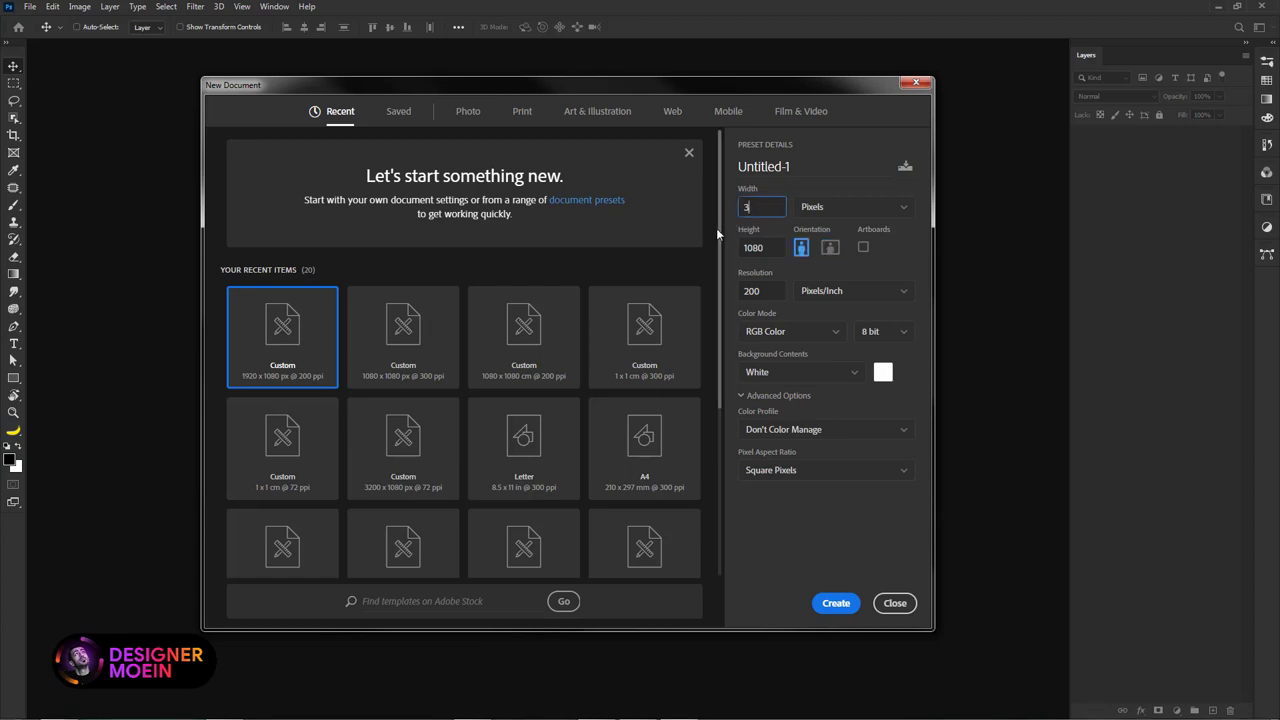
{"action": "type", "text": "240"}
{"action": "double_click", "coordinate": [765, 290]}
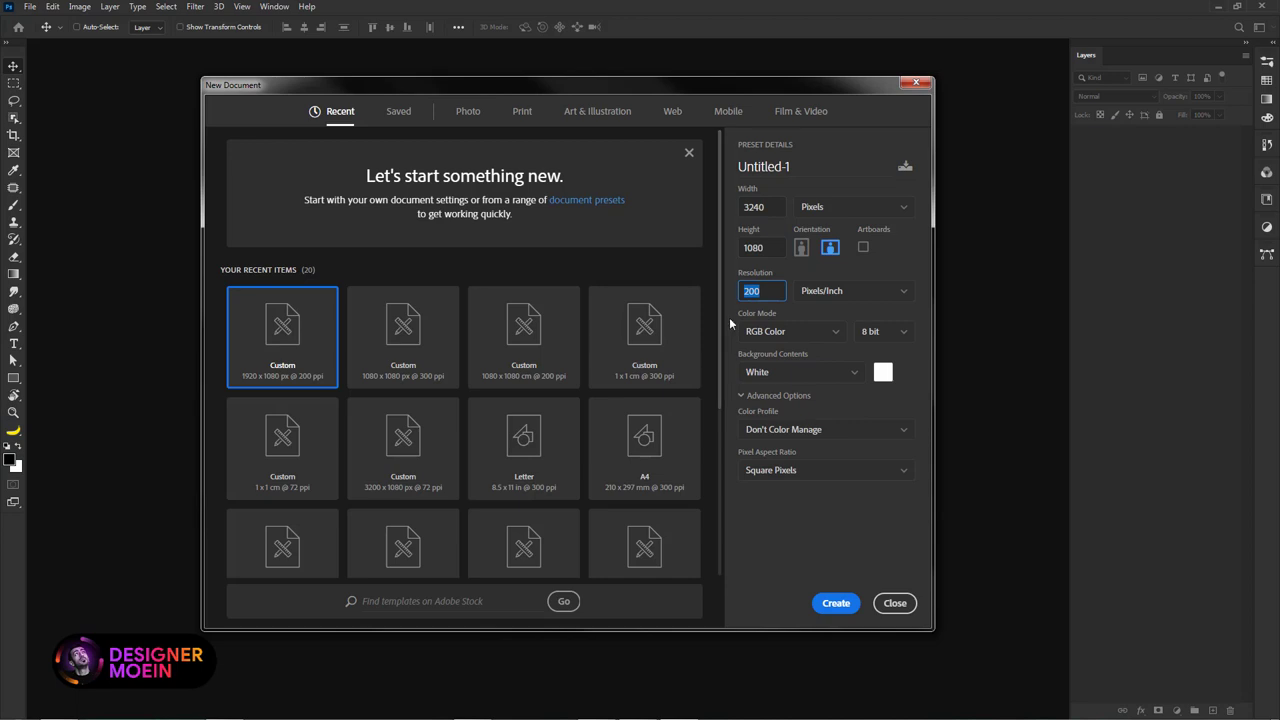
{"action": "left_click", "coordinate": [836, 603]}
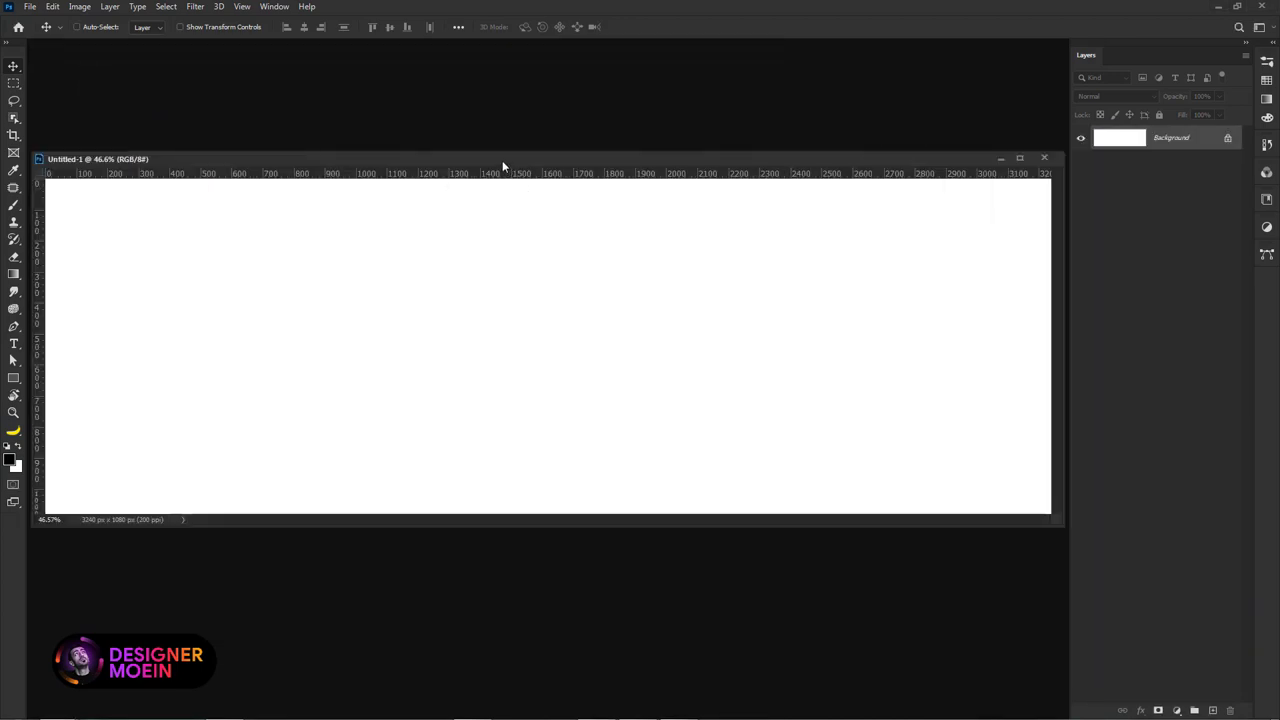
Step: Dock the new document and add a 3-column guide layout
{"action": "left_click_drag", "start_coordinate": [503, 160], "coordinate": [502, 43]}
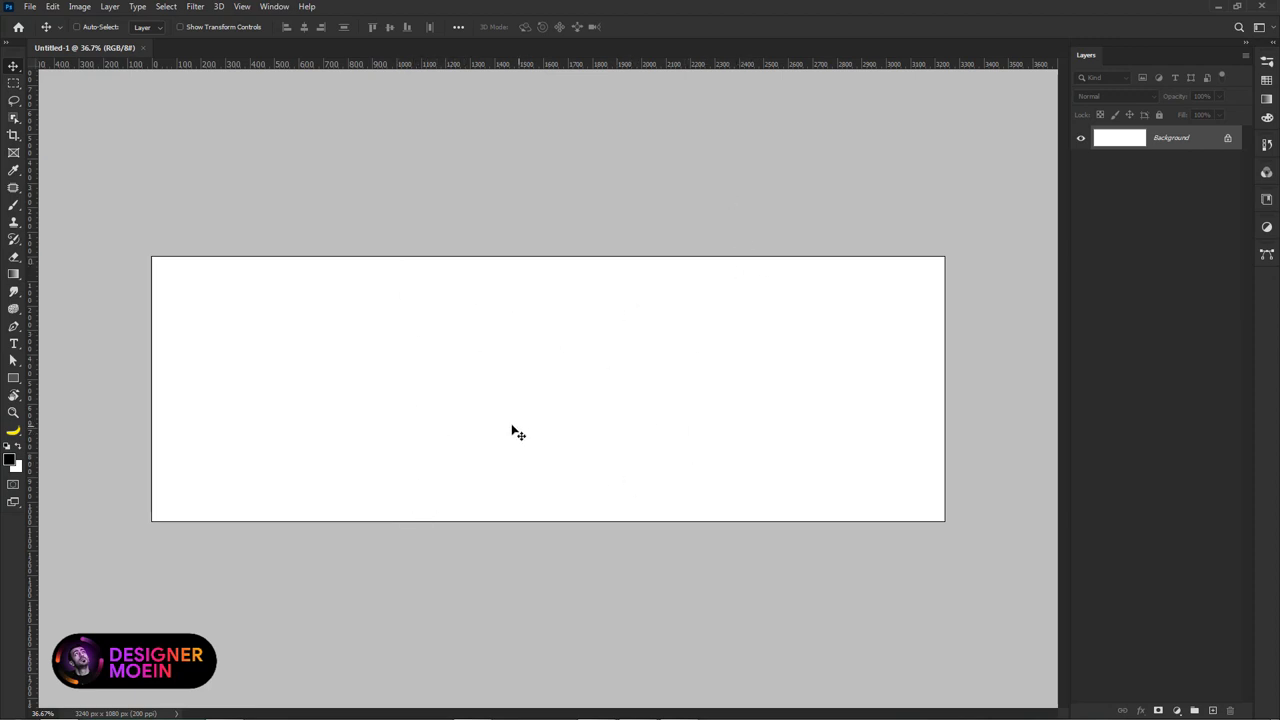
{"action": "left_click", "coordinate": [242, 7]}
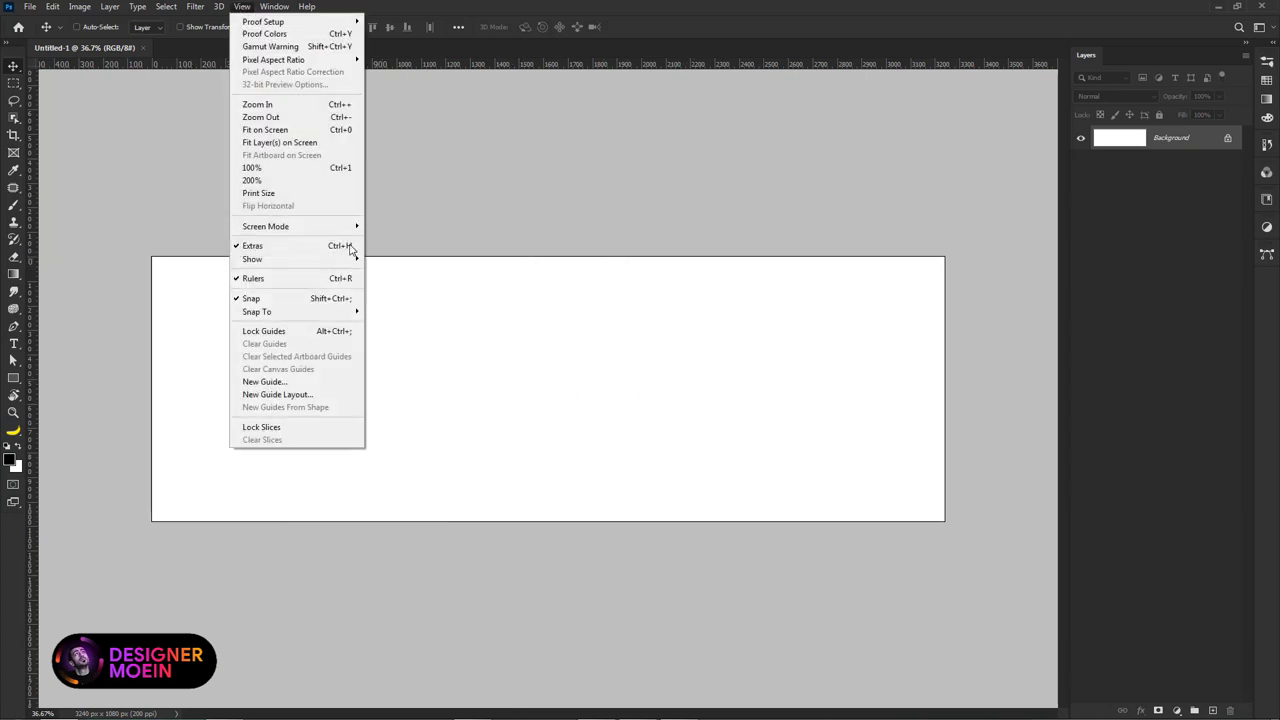
{"action": "left_click", "coordinate": [325, 397]}
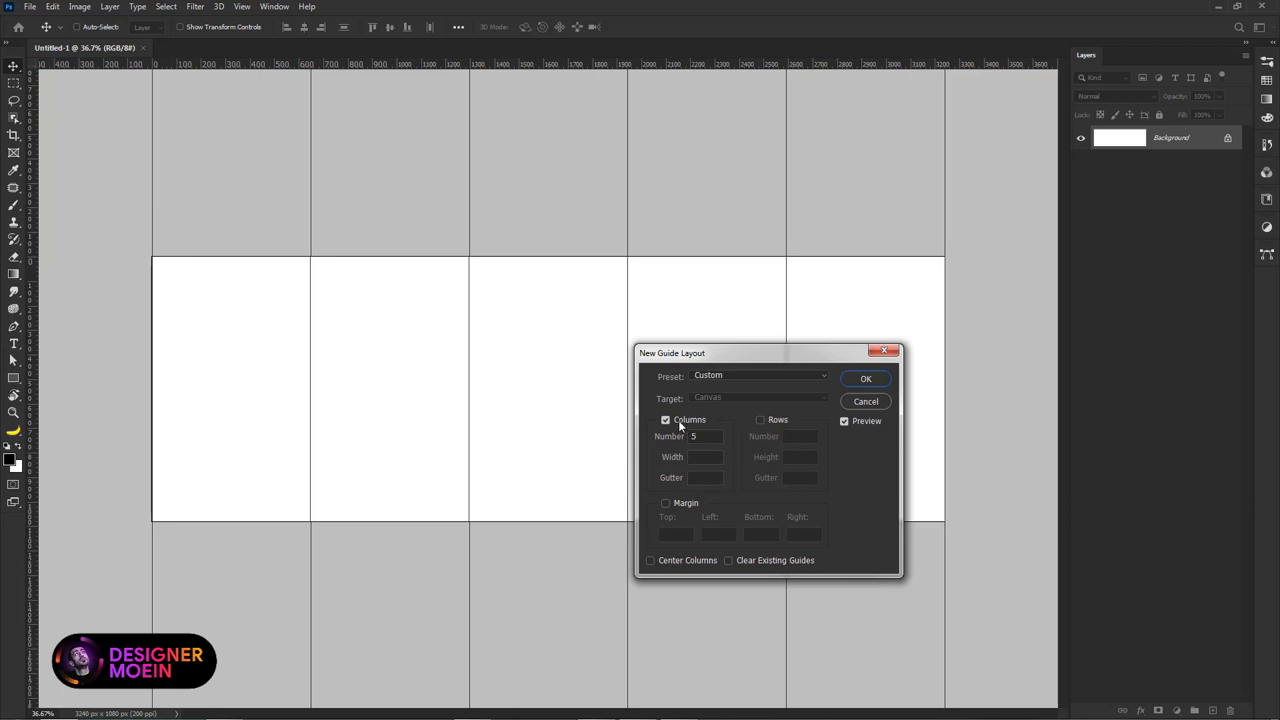
{"action": "double_click", "coordinate": [700, 436]}
{"action": "type", "text": "3"}
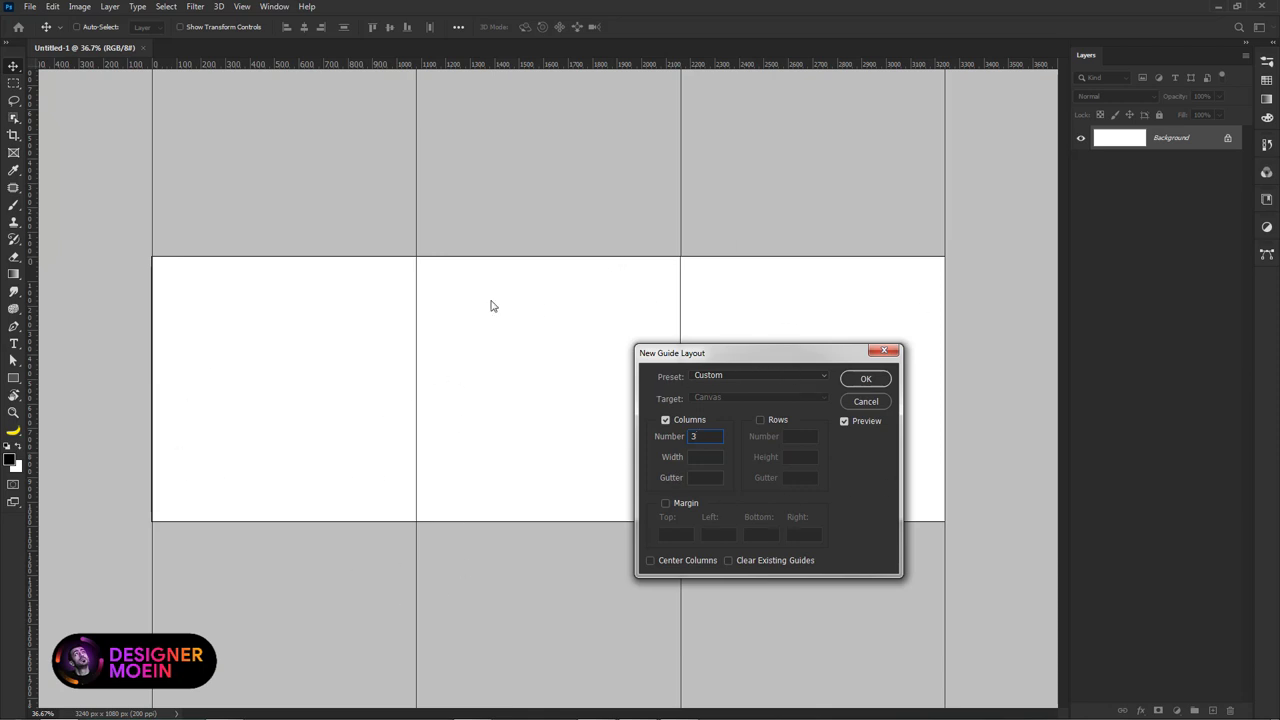
{"action": "left_click", "coordinate": [855, 381]}
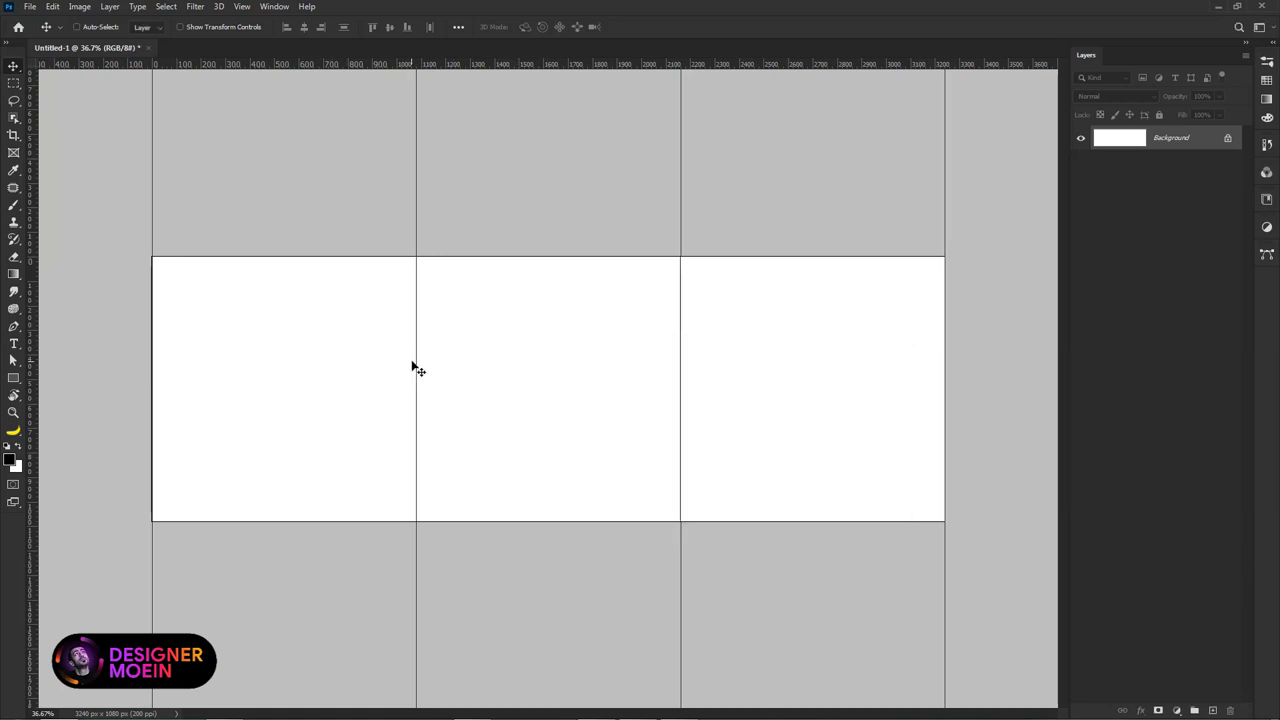
Step: Set the guide colour to neutral grey in the guide preferences
{"action": "double_click", "coordinate": [416, 285]}
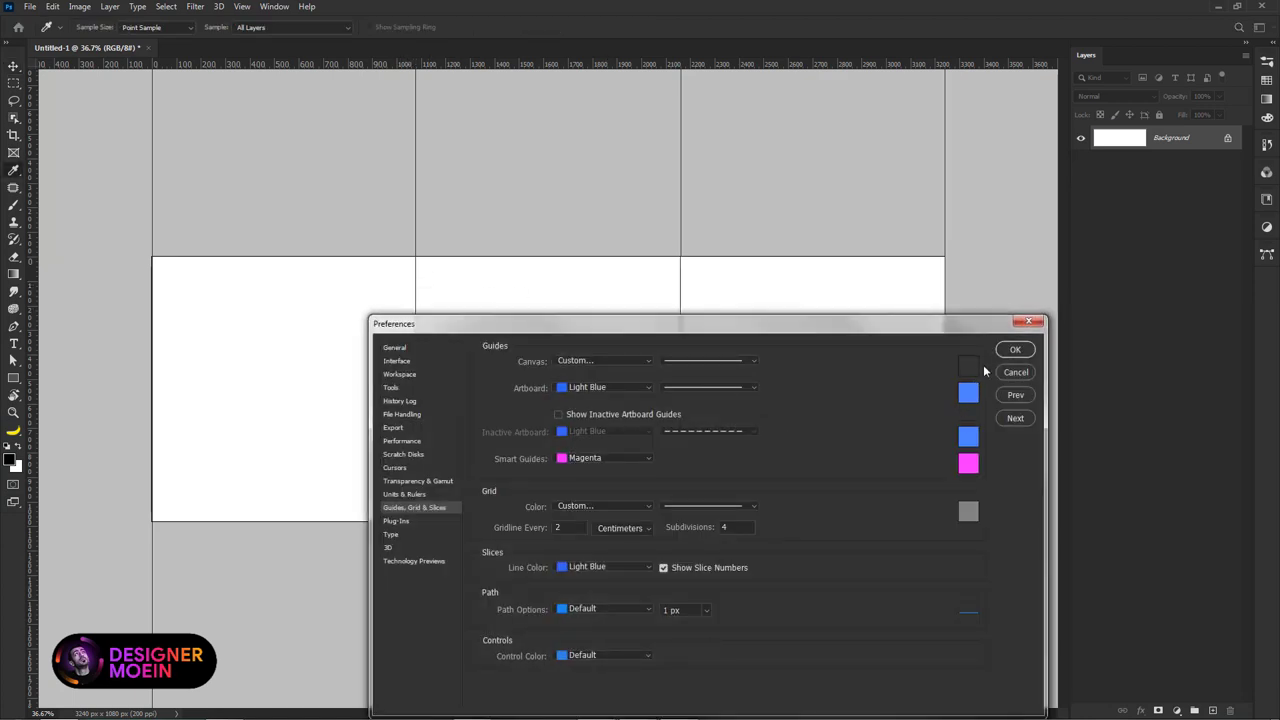
{"action": "left_click", "coordinate": [968, 368]}
{"action": "left_click_drag", "start_coordinate": [990, 424], "coordinate": [986, 368]}
{"action": "left_click_drag", "start_coordinate": [840, 405], "coordinate": [800, 412]}
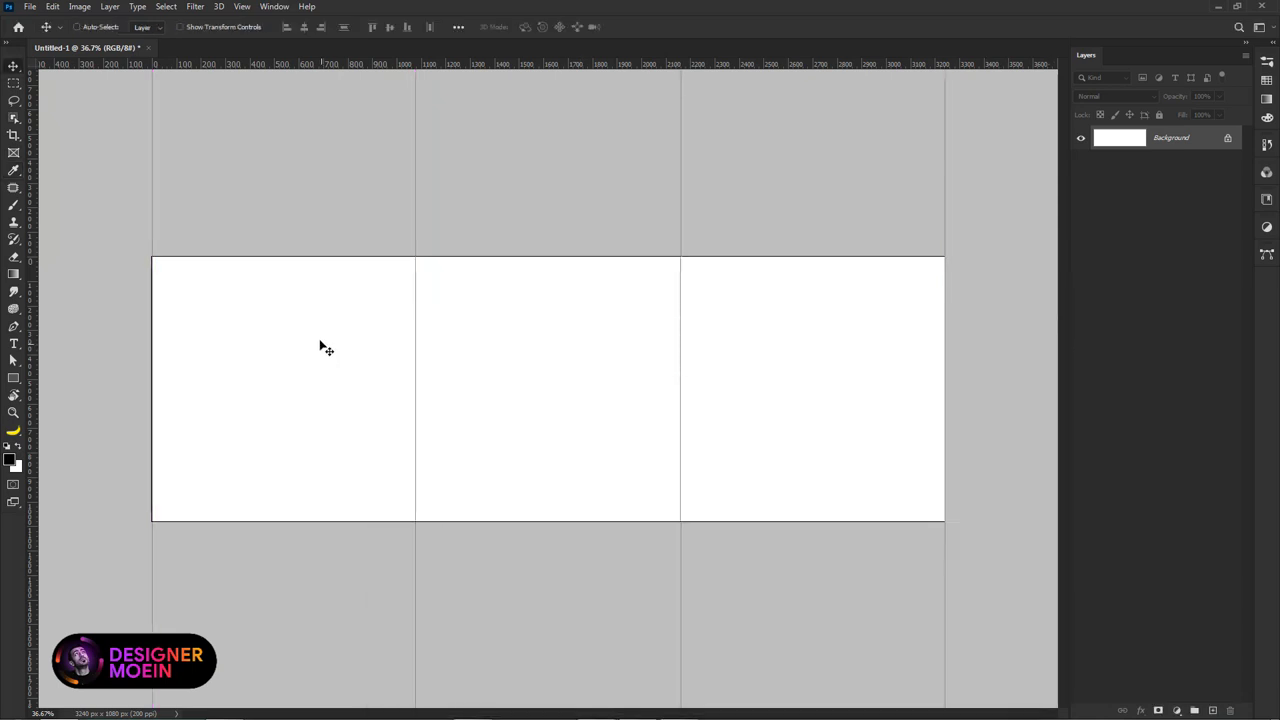
{"action": "key", "text": "ctrl+minus"}
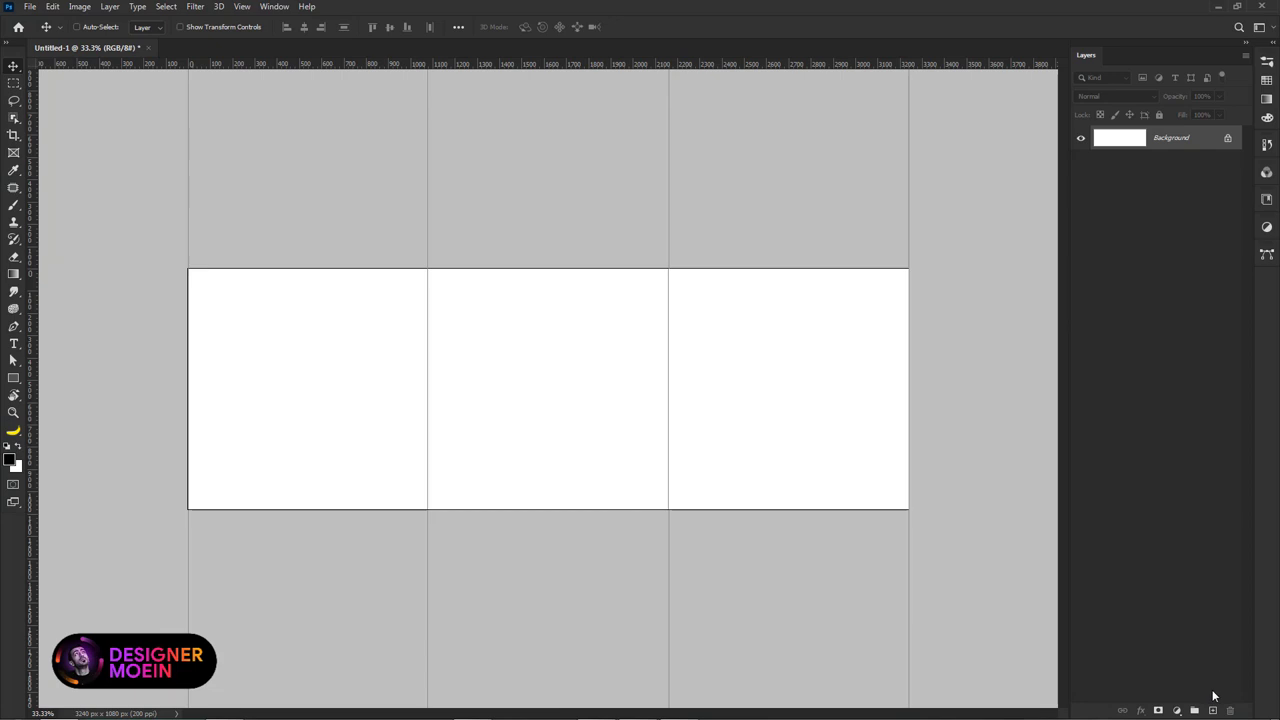
Step: Add a new layer and set the background colour to bright yellow
{"action": "left_click", "coordinate": [1213, 711]}
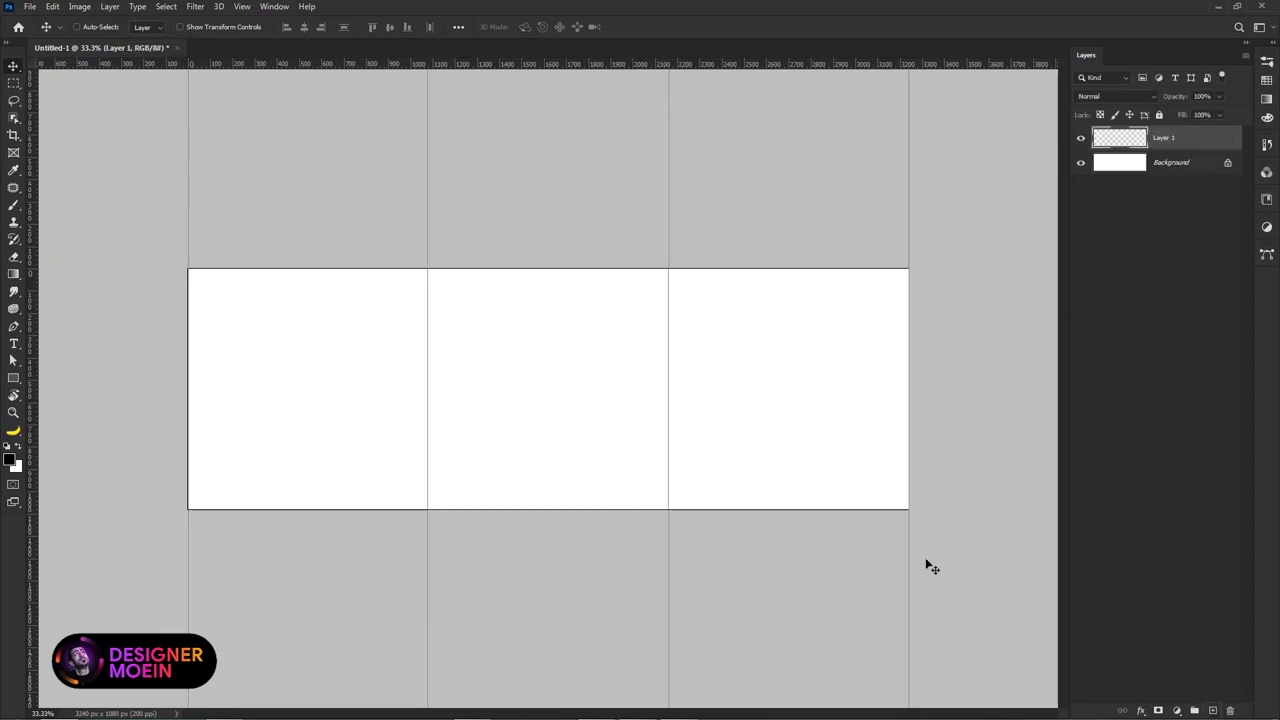
{"action": "left_click", "coordinate": [16, 466]}
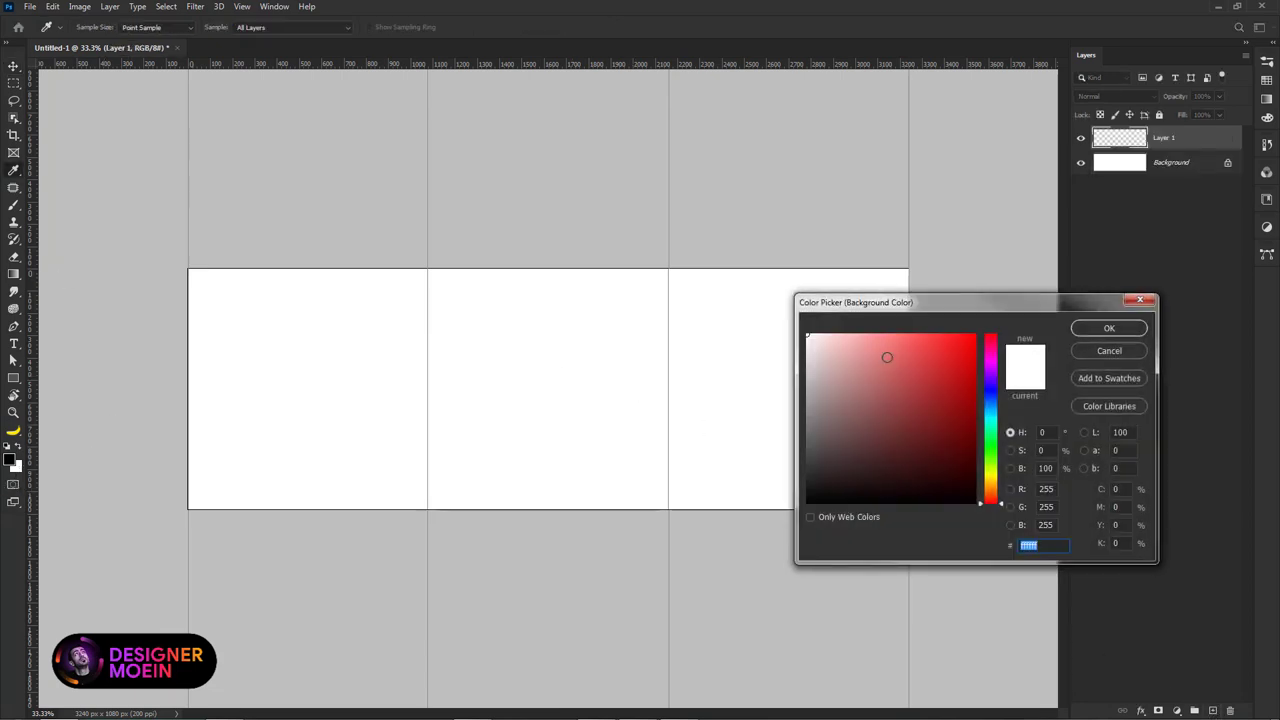
{"action": "left_click_drag", "start_coordinate": [846, 300], "coordinate": [822, 289]}
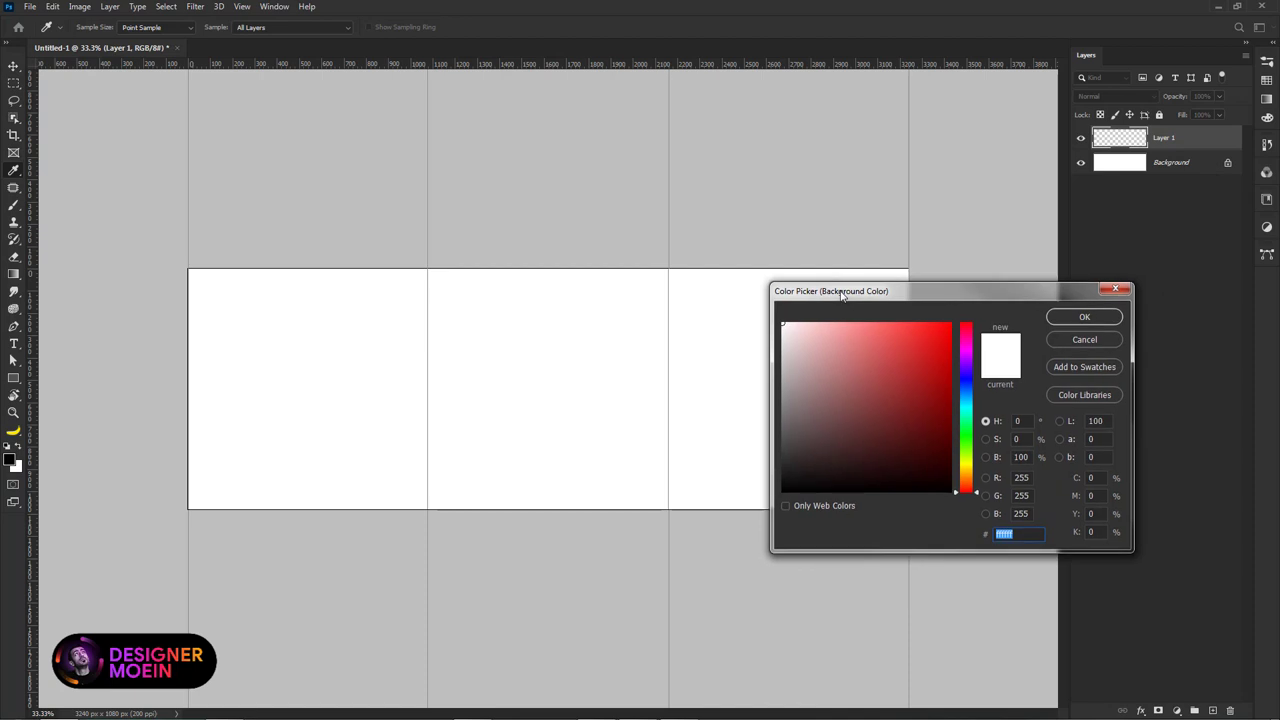
{"action": "left_click", "coordinate": [966, 474]}
{"action": "left_click", "coordinate": [950, 323]}
{"action": "left_click", "coordinate": [966, 467]}
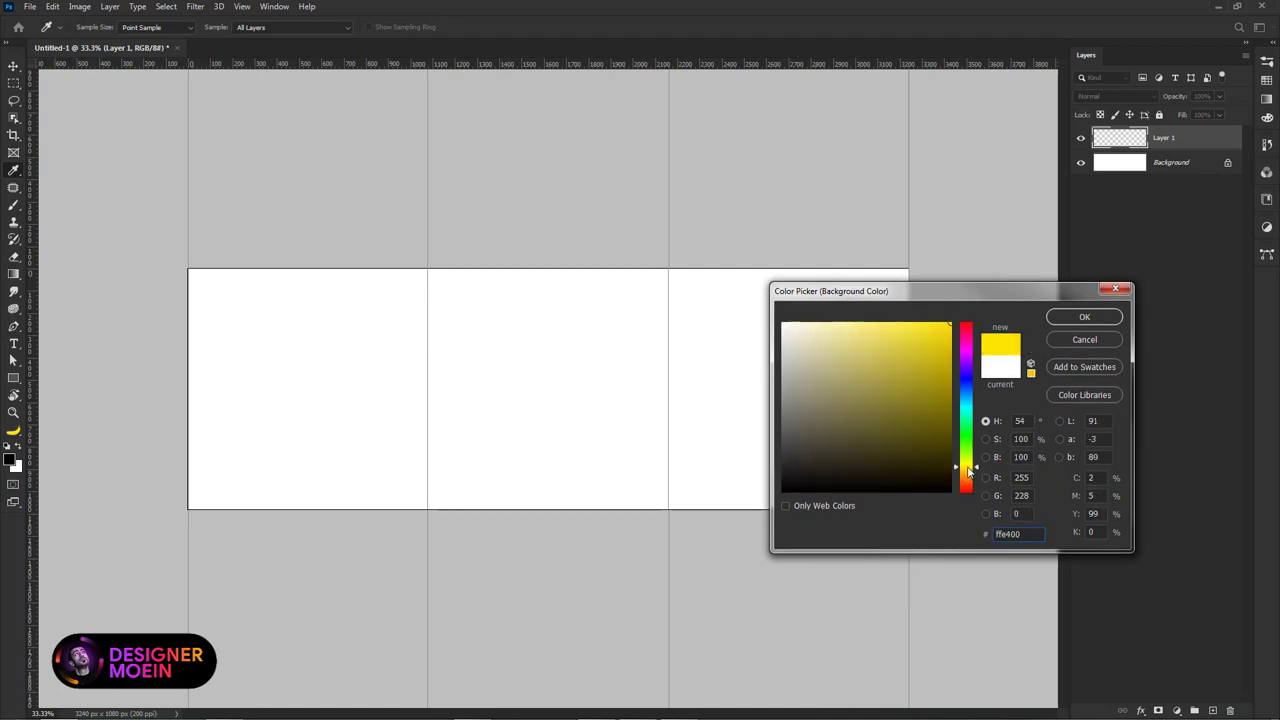
{"action": "left_click", "coordinate": [1084, 317]}
Step: Fill a rectangle over the left third of the canvas with yellow, then deselect
{"action": "key", "text": "m"}
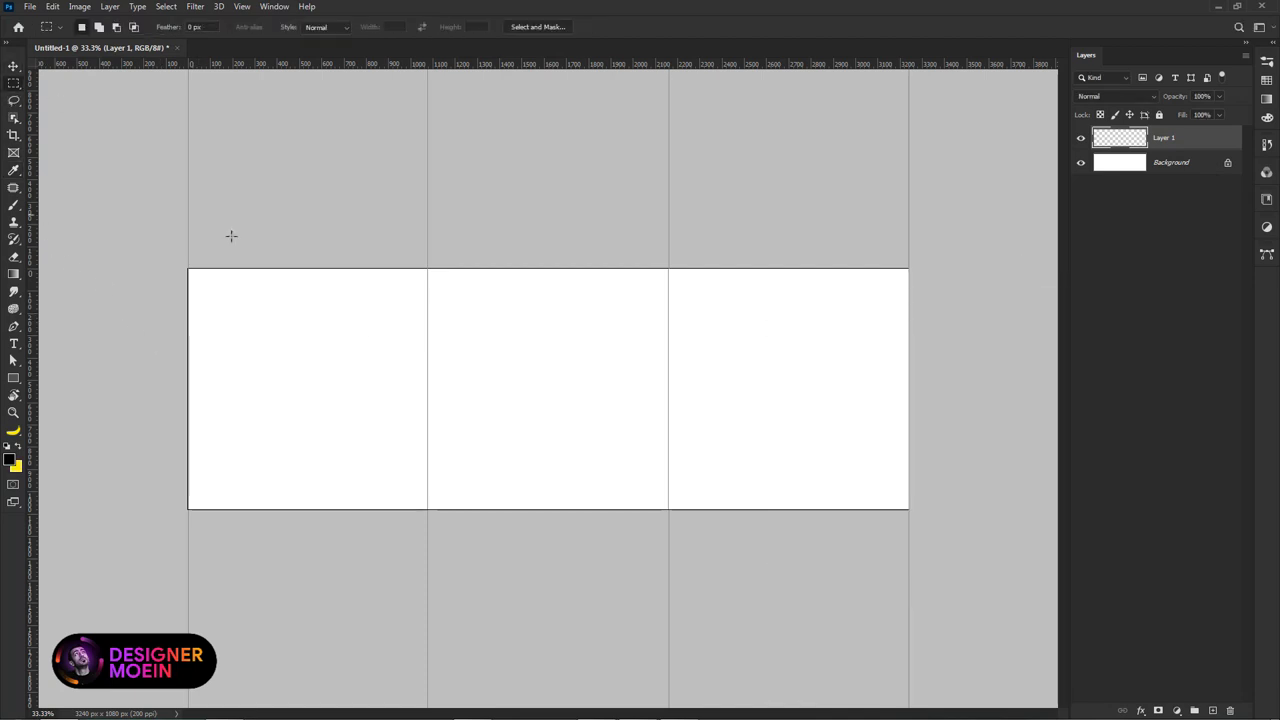
{"action": "left_click_drag", "start_coordinate": [190, 270], "coordinate": [413, 521]}
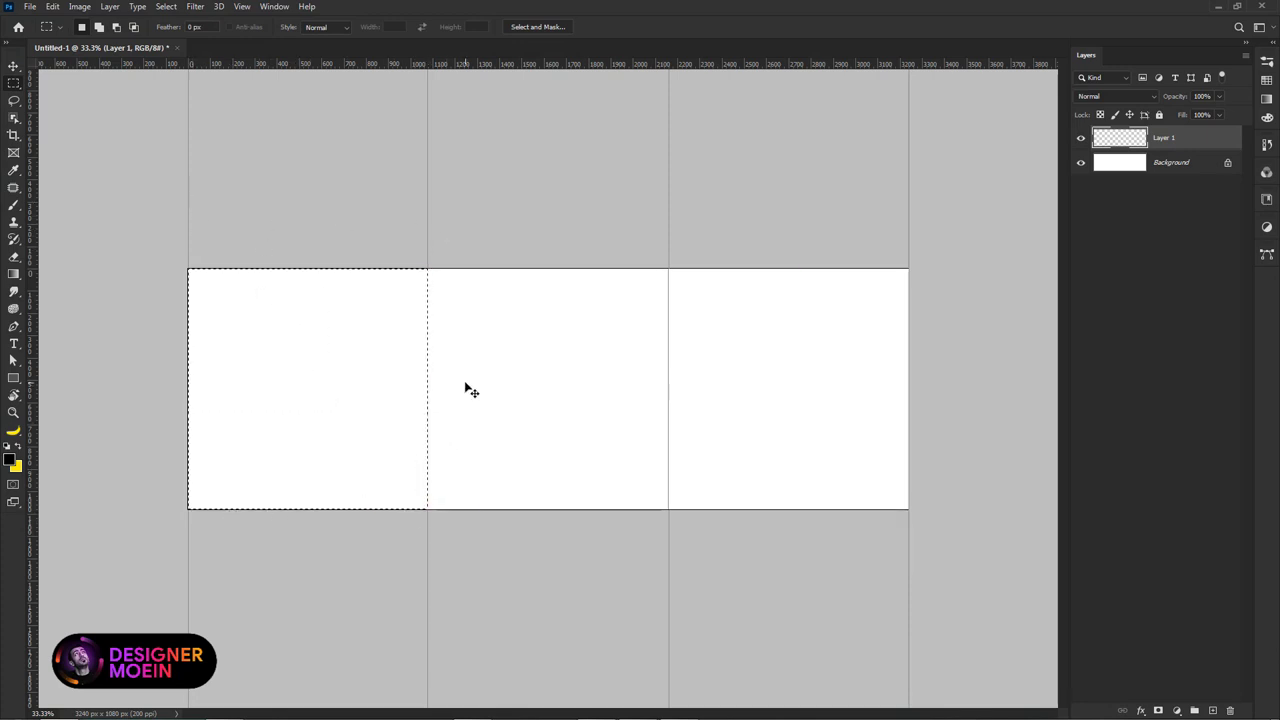
{"action": "key", "text": "ctrl+Delete"}
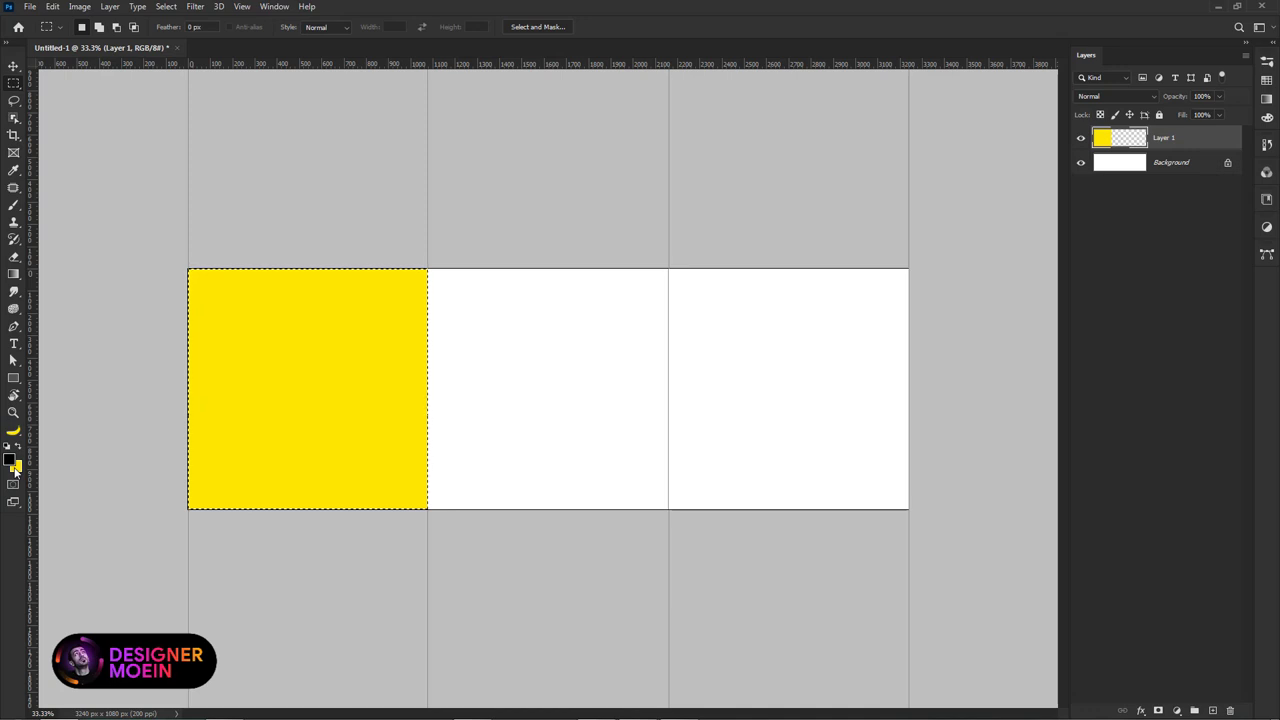
{"action": "key", "text": "ctrl+d"}
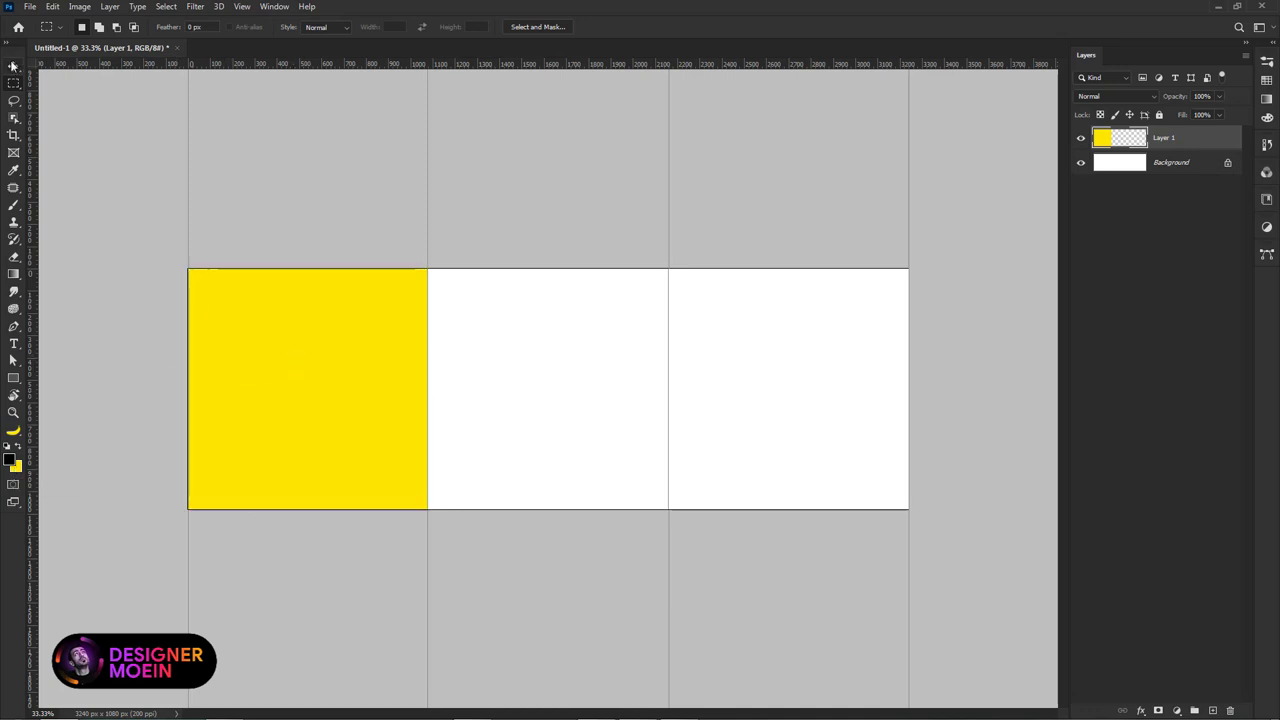
Step: Copy the yellow block into the middle third and recolour the copy aqua
{"action": "key", "text": "v"}
{"action": "left_click_drag", "start_coordinate": [294, 330], "coordinate": [508, 419]}
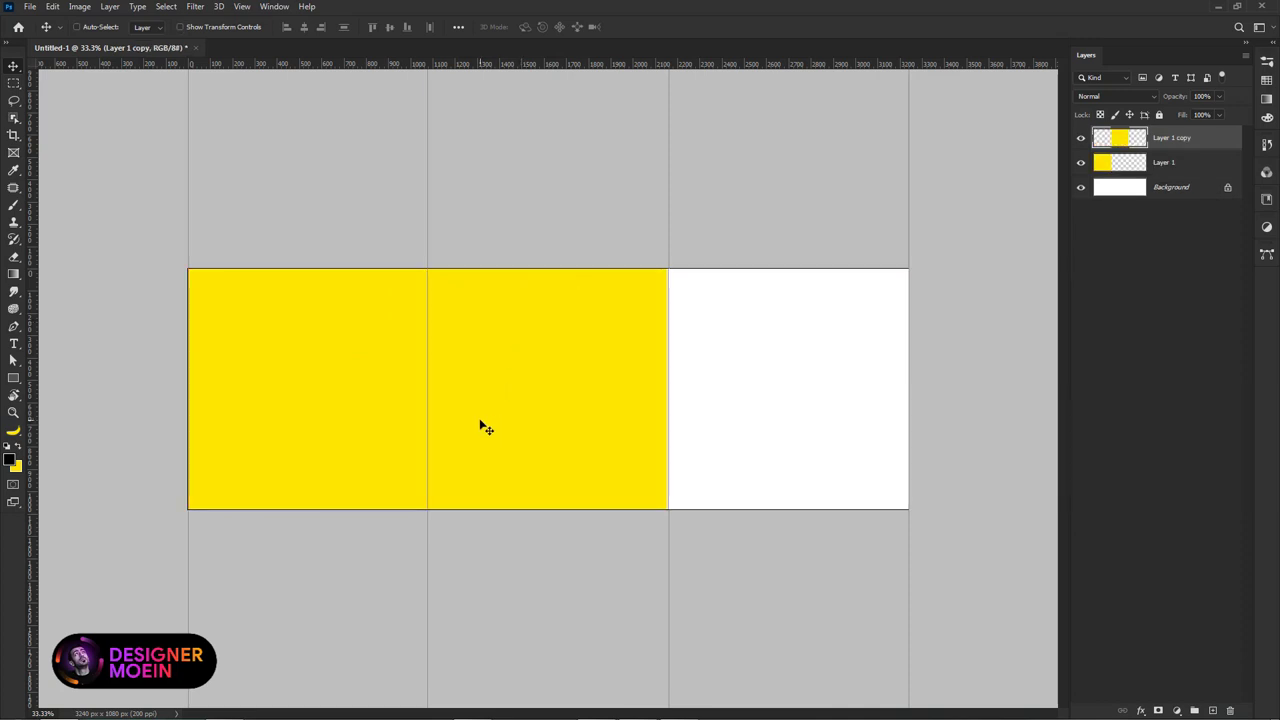
{"action": "left_click", "coordinate": [18, 467]}
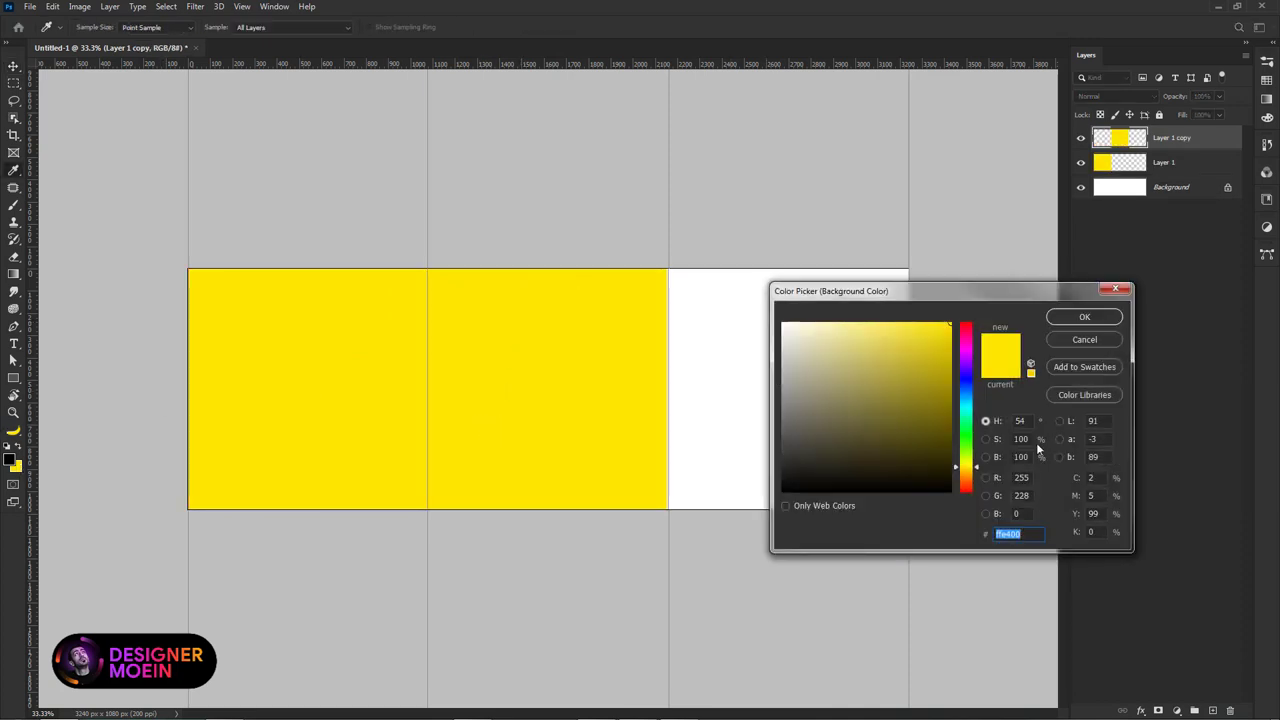
{"action": "left_click", "coordinate": [962, 411]}
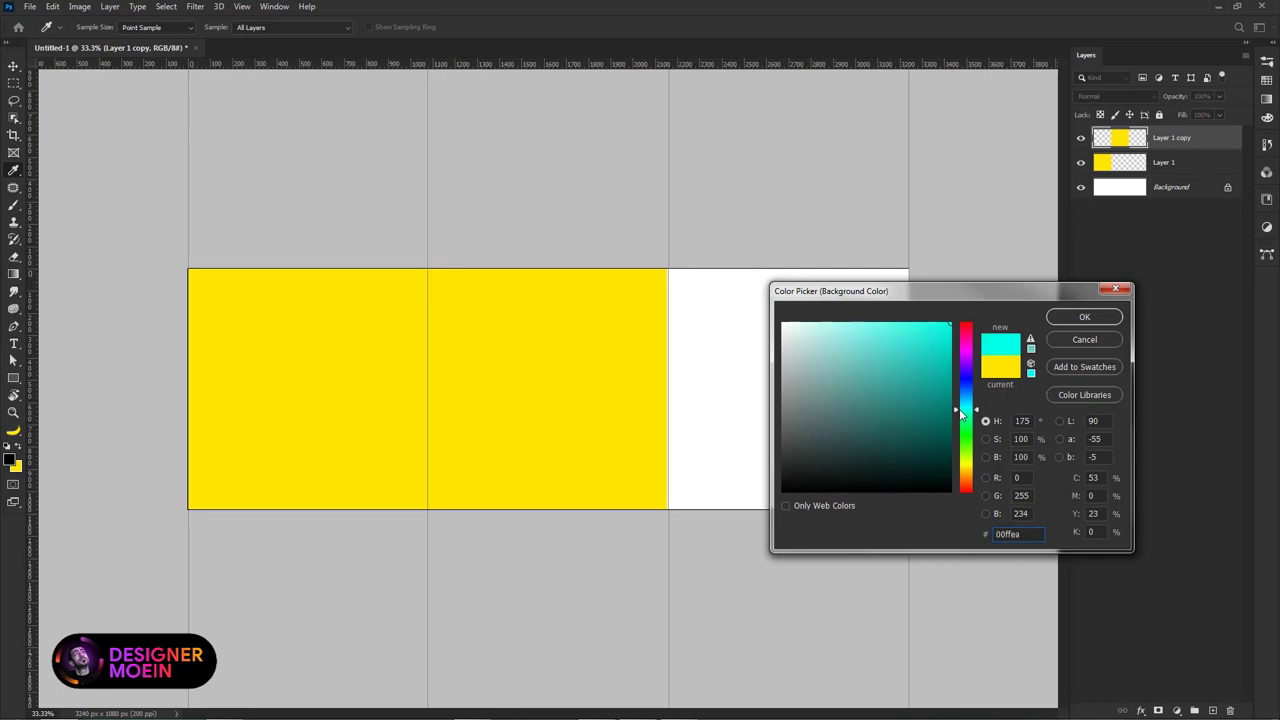
{"action": "left_click_drag", "start_coordinate": [965, 418], "coordinate": [959, 420]}
{"action": "left_click", "coordinate": [1077, 318]}
{"action": "key", "text": "v"}
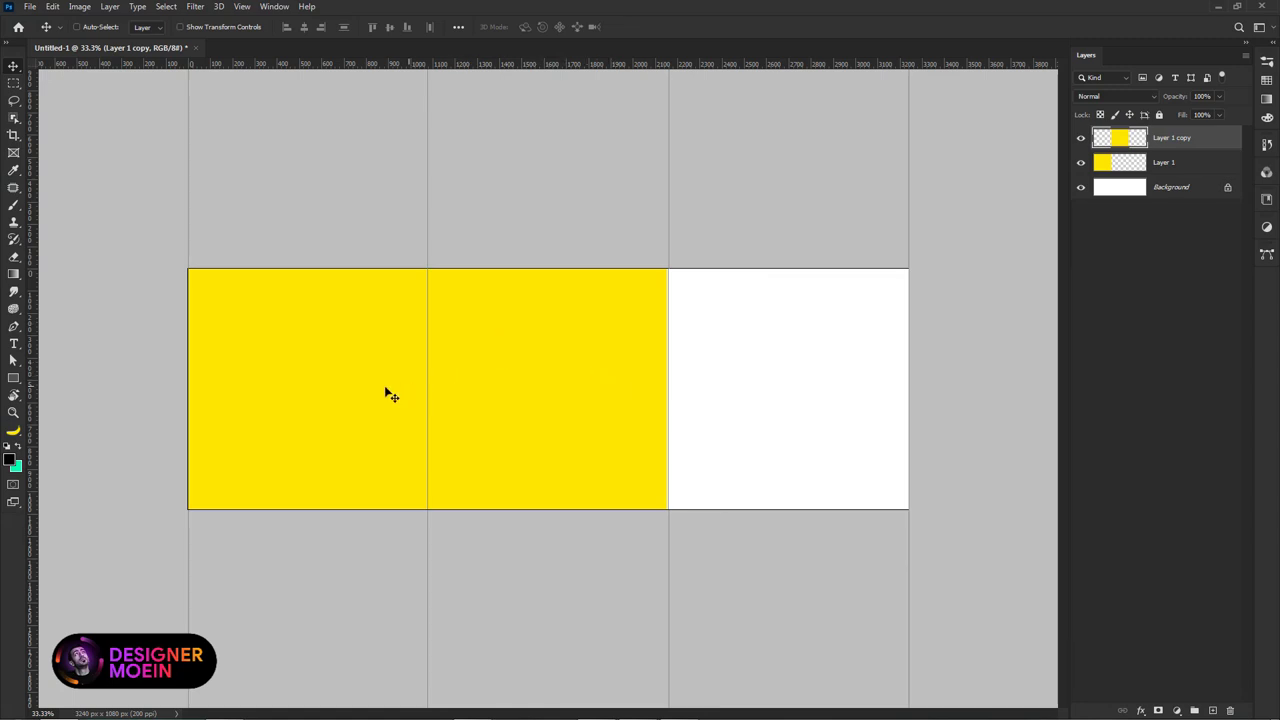
{"action": "key", "text": "ctrl+shift+Delete"}
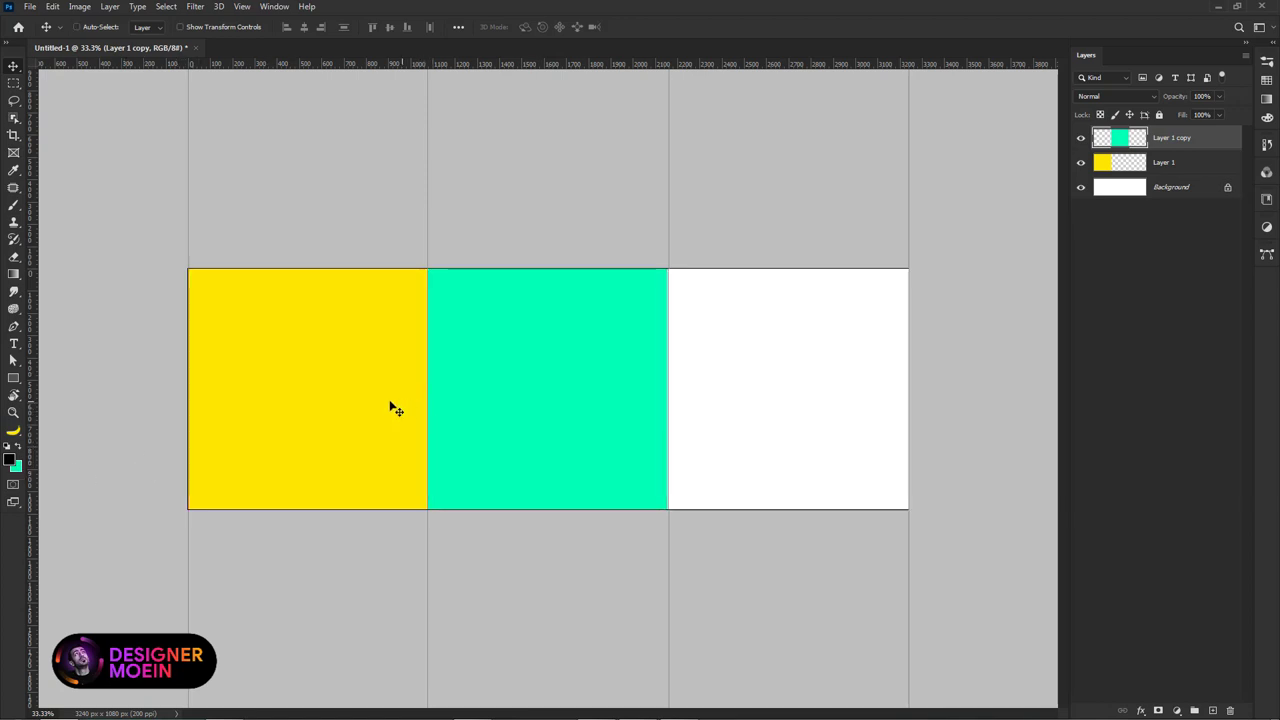
{"action": "key", "text": "ctrl+Delete"}
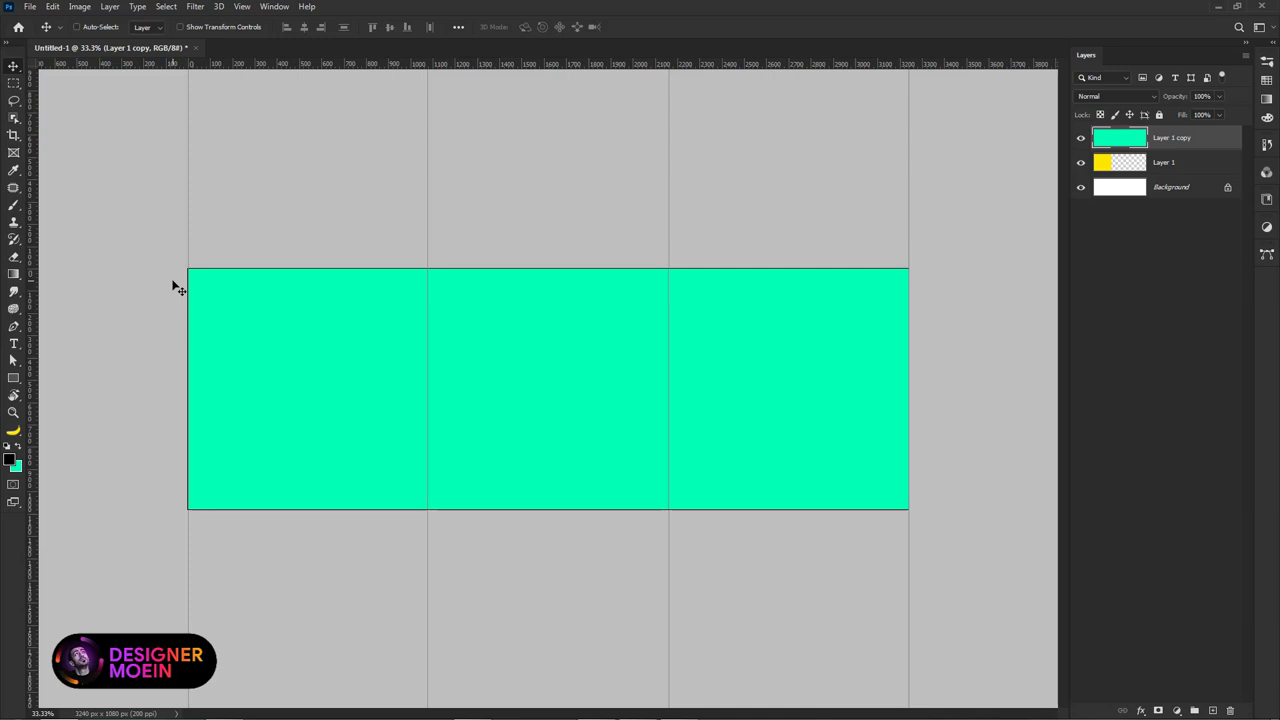
{"action": "key", "text": "ctrl+z"}
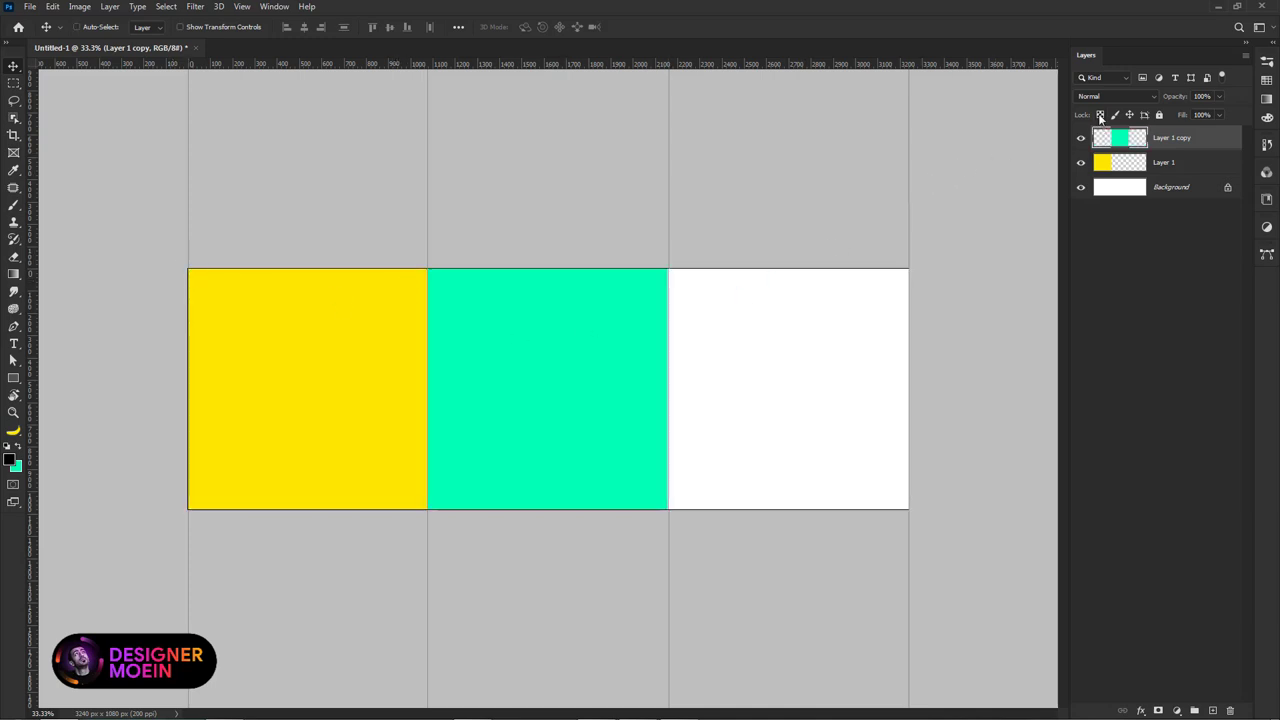
Step: Move the aqua copy onto the right third and fill it purple
{"action": "mouse_move", "coordinate": [508, 340]}
{"action": "left_mouse_down"}
{"action": "mouse_move", "coordinate": [763, 306]}
{"action": "mouse_move", "coordinate": [747, 315]}
{"action": "left_mouse_up"}
{"action": "left_click", "coordinate": [15, 467]}
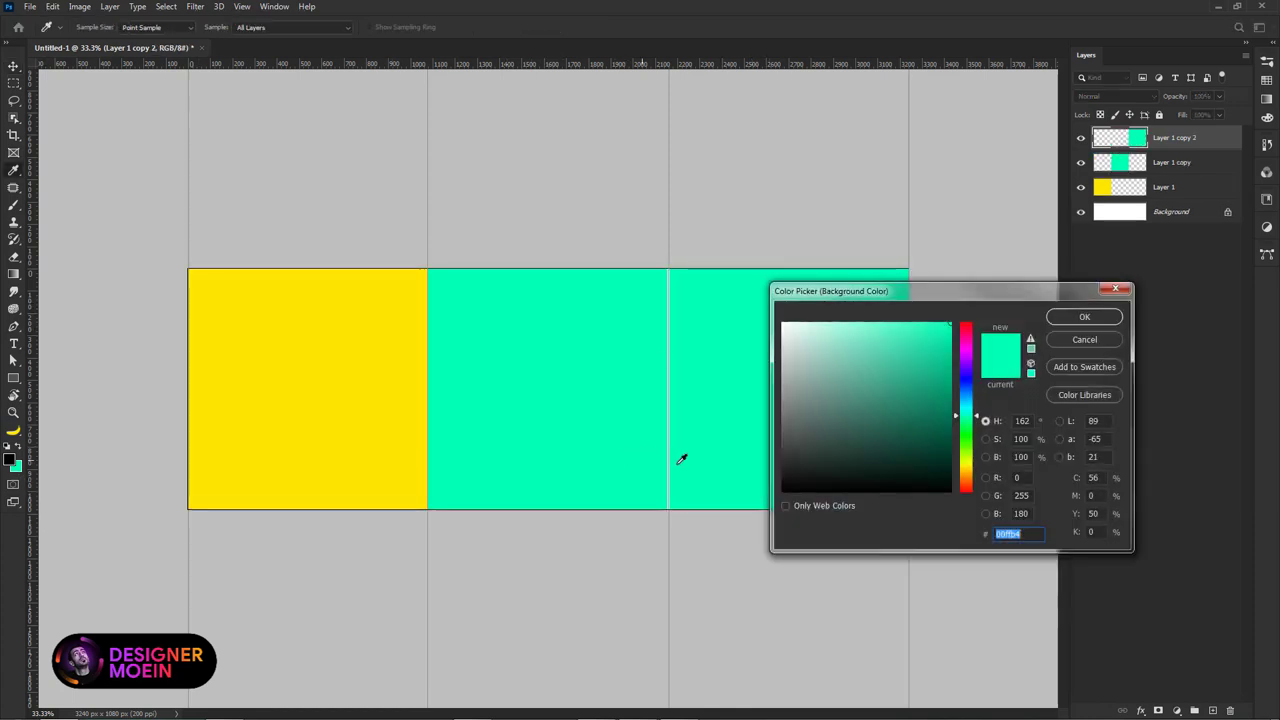
{"action": "mouse_move", "coordinate": [963, 416]}
{"action": "left_mouse_down"}
{"action": "mouse_move", "coordinate": [966, 349]}
{"action": "mouse_move", "coordinate": [963, 363]}
{"action": "left_mouse_up"}
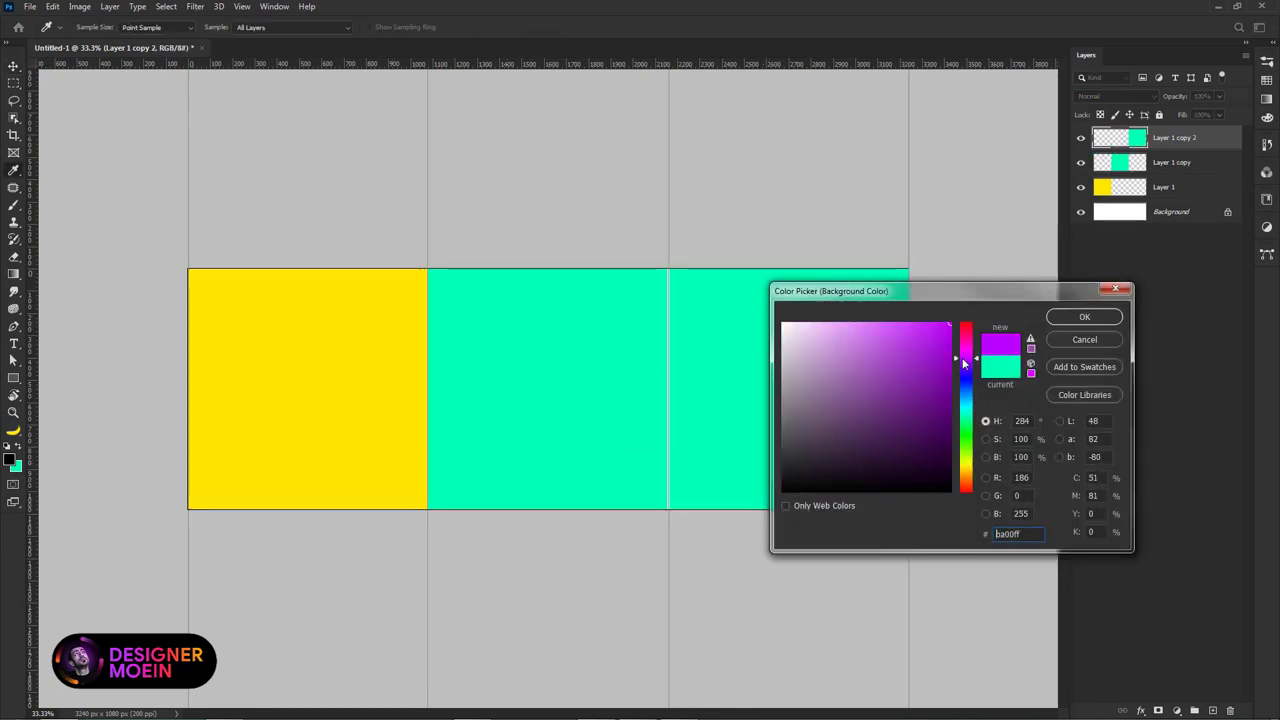
{"action": "left_click", "coordinate": [1084, 316]}
{"action": "key", "text": "ctrl+shift+BackSpace"}
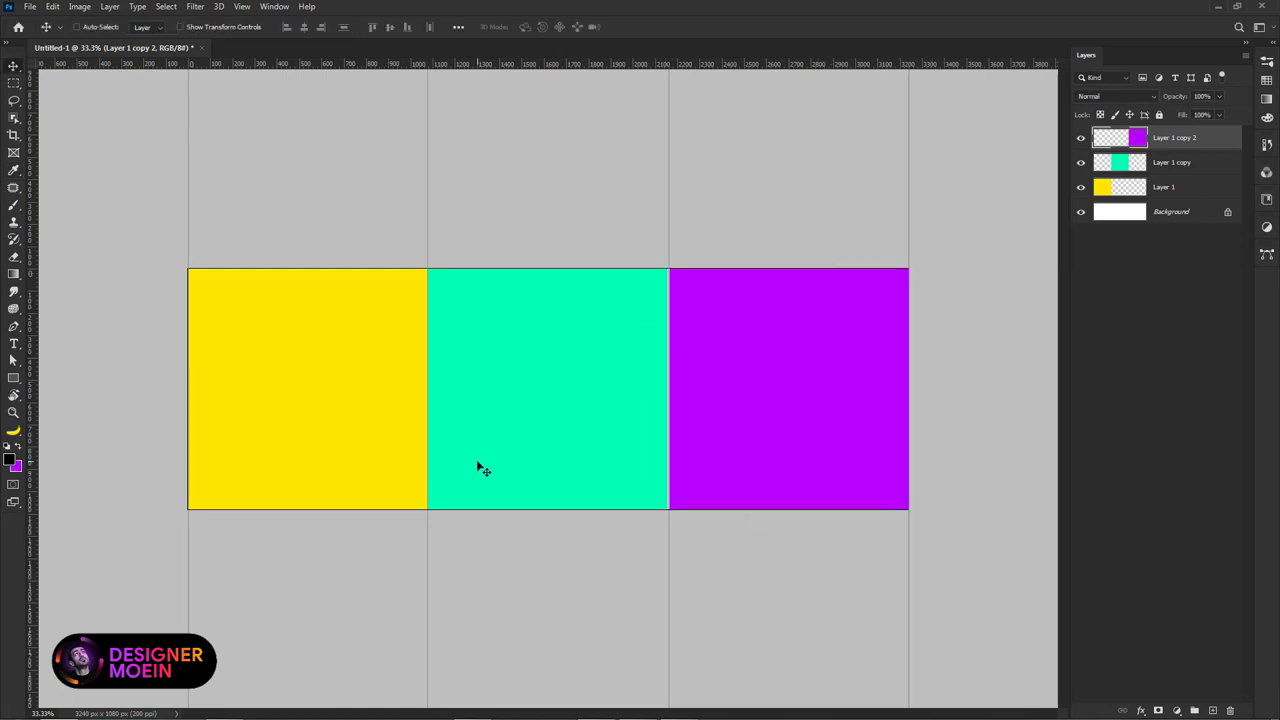
{"action": "left_click", "coordinate": [12, 380]}
{"action": "right_click", "coordinate": [12, 380]}
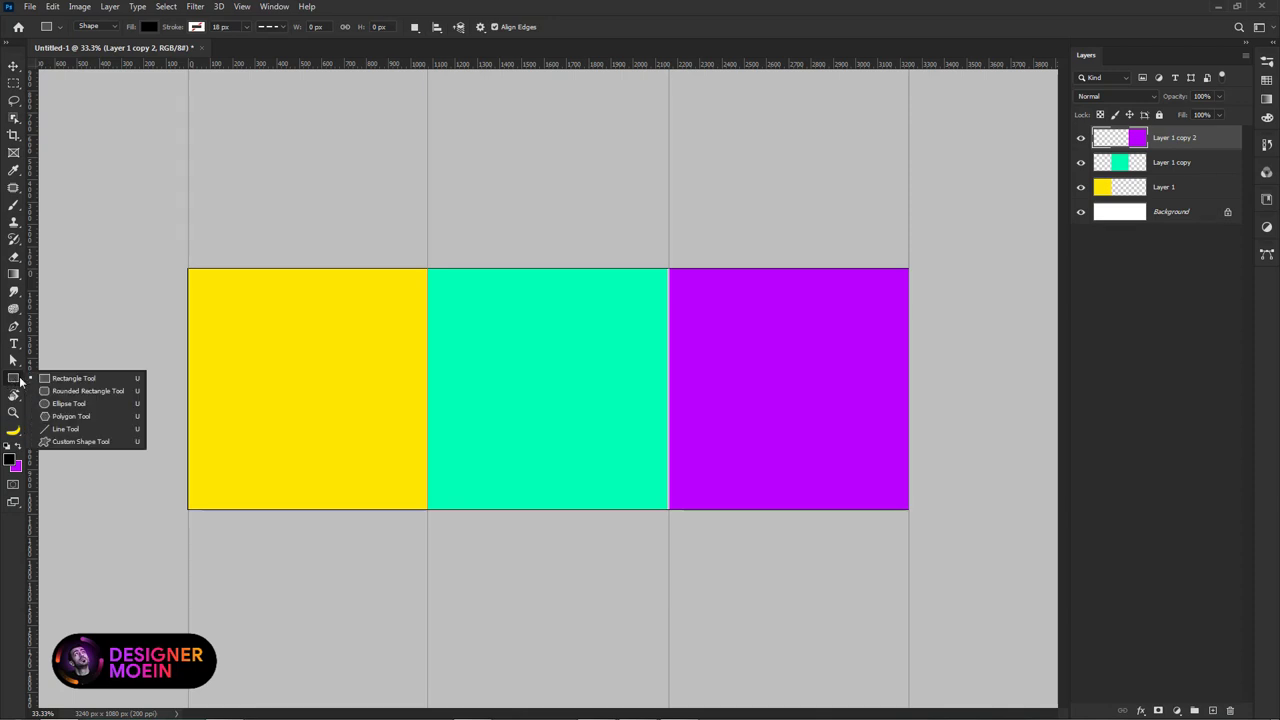
{"action": "left_click", "coordinate": [50, 381]}
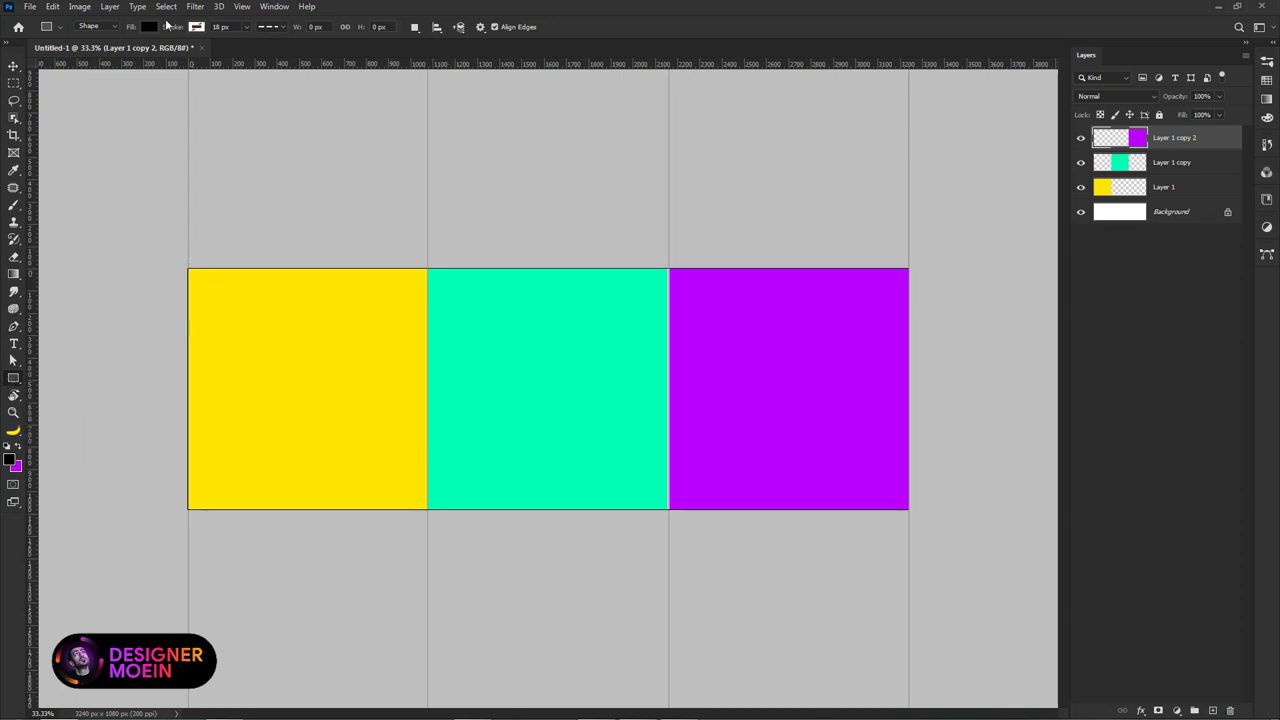
{"action": "left_click", "coordinate": [14, 67]}
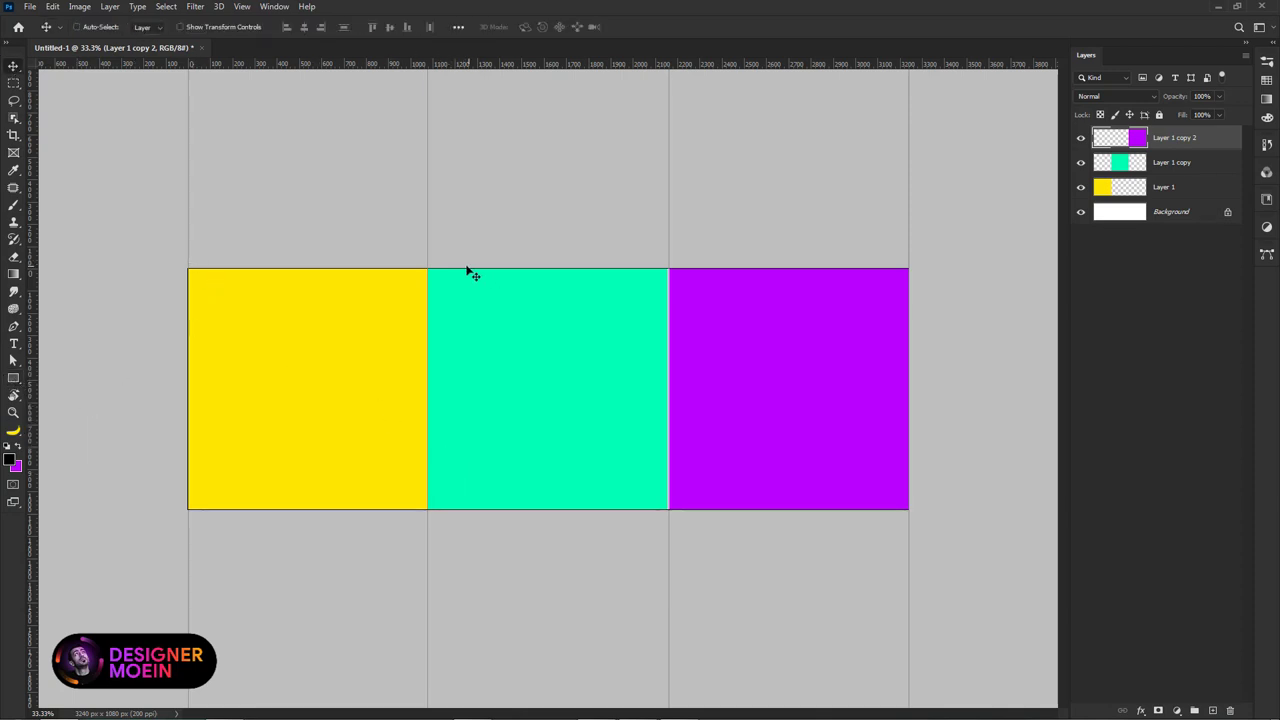
Step: Nudge the purple and aqua blocks to close the gaps between the three panels
{"action": "scroll", "coordinate": [690, 328], "scroll_direction": "up", "scroll_amount": 5}
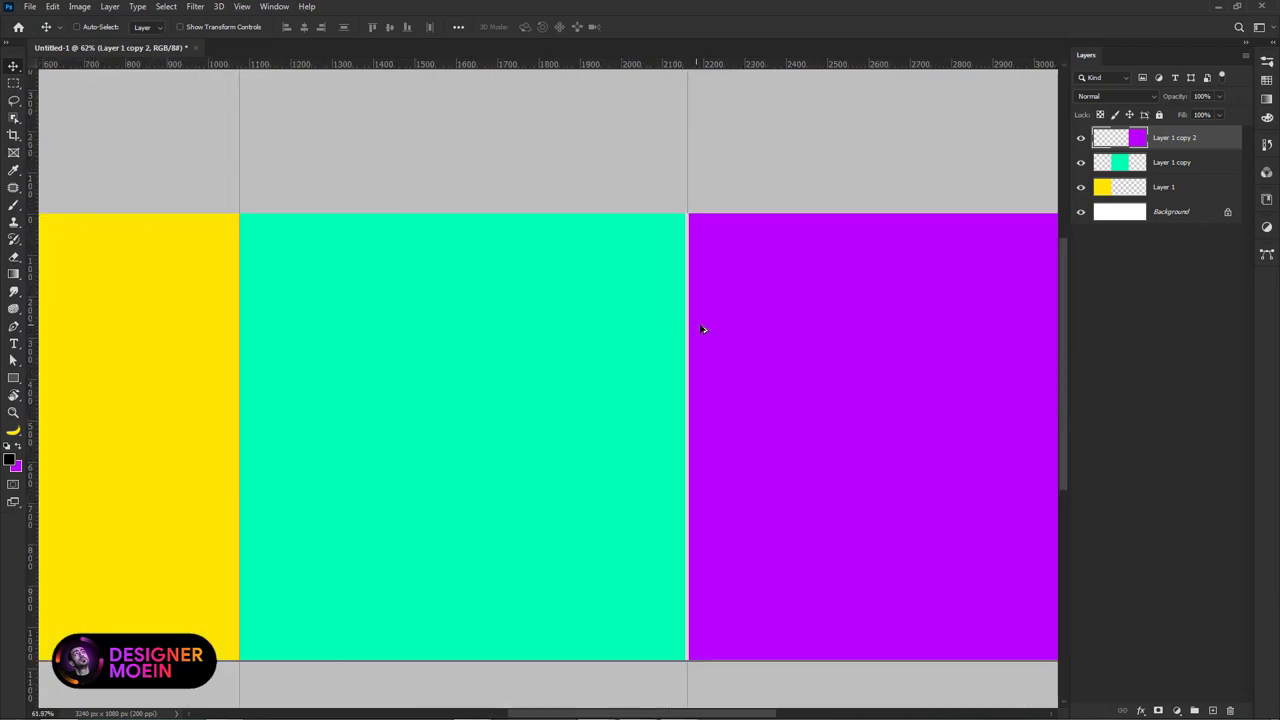
{"action": "scroll", "coordinate": [728, 200], "scroll_direction": "up", "scroll_amount": 1}
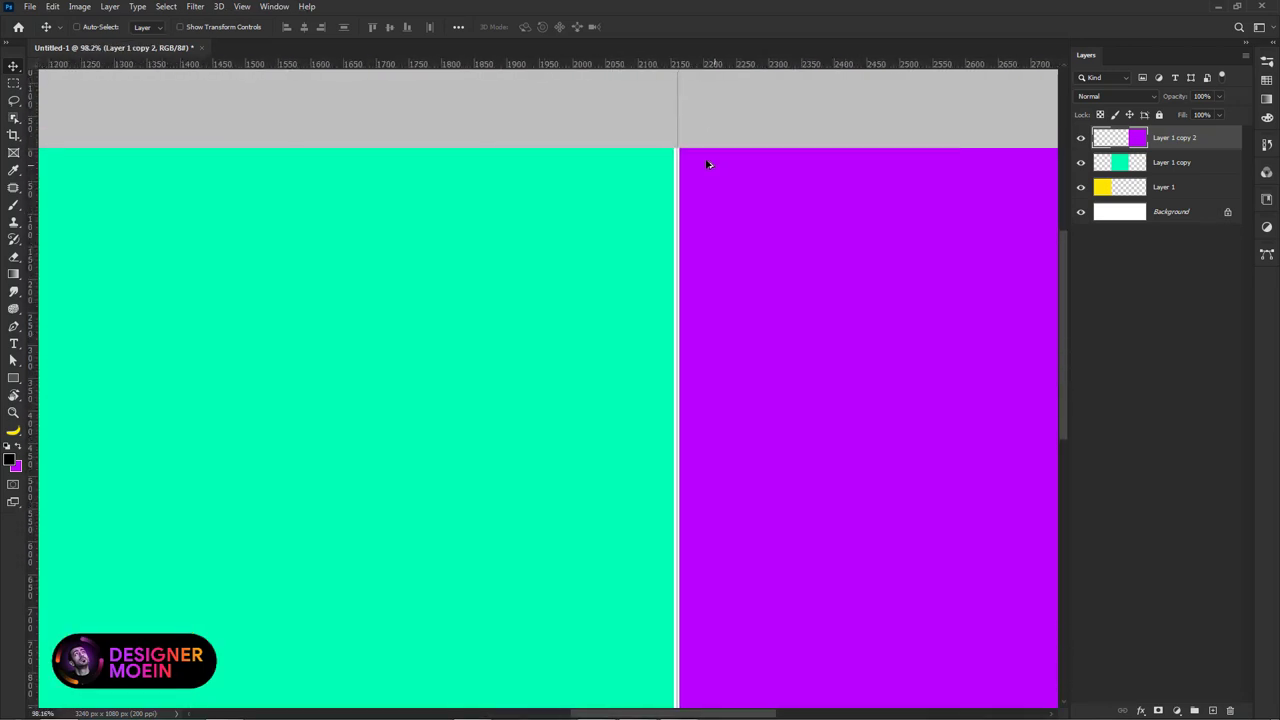
{"action": "scroll", "coordinate": [700, 165], "scroll_direction": "up", "scroll_amount": 1}
{"action": "left_click_drag", "start_coordinate": [694, 171], "coordinate": [689, 171]}
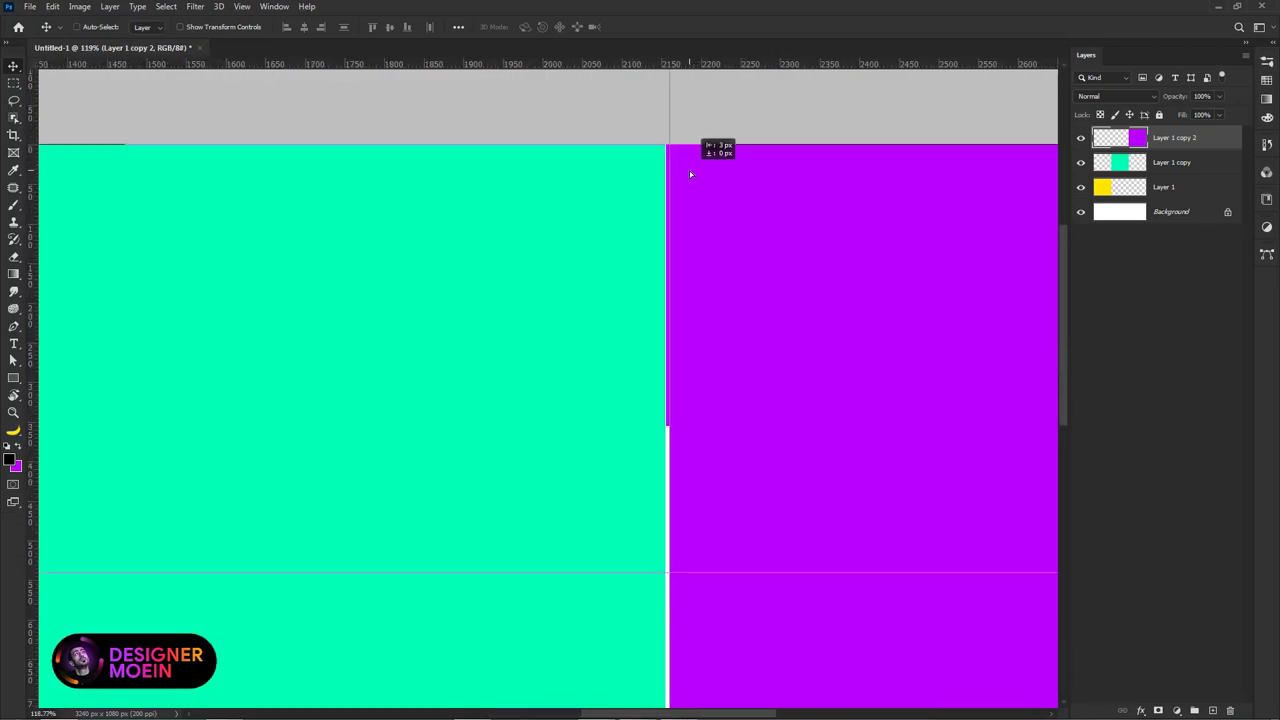
{"action": "right_click", "coordinate": [618, 247]}
{"action": "left_click", "coordinate": [630, 254]}
{"action": "key", "text": "Right"}
{"action": "key", "text": "Right"}
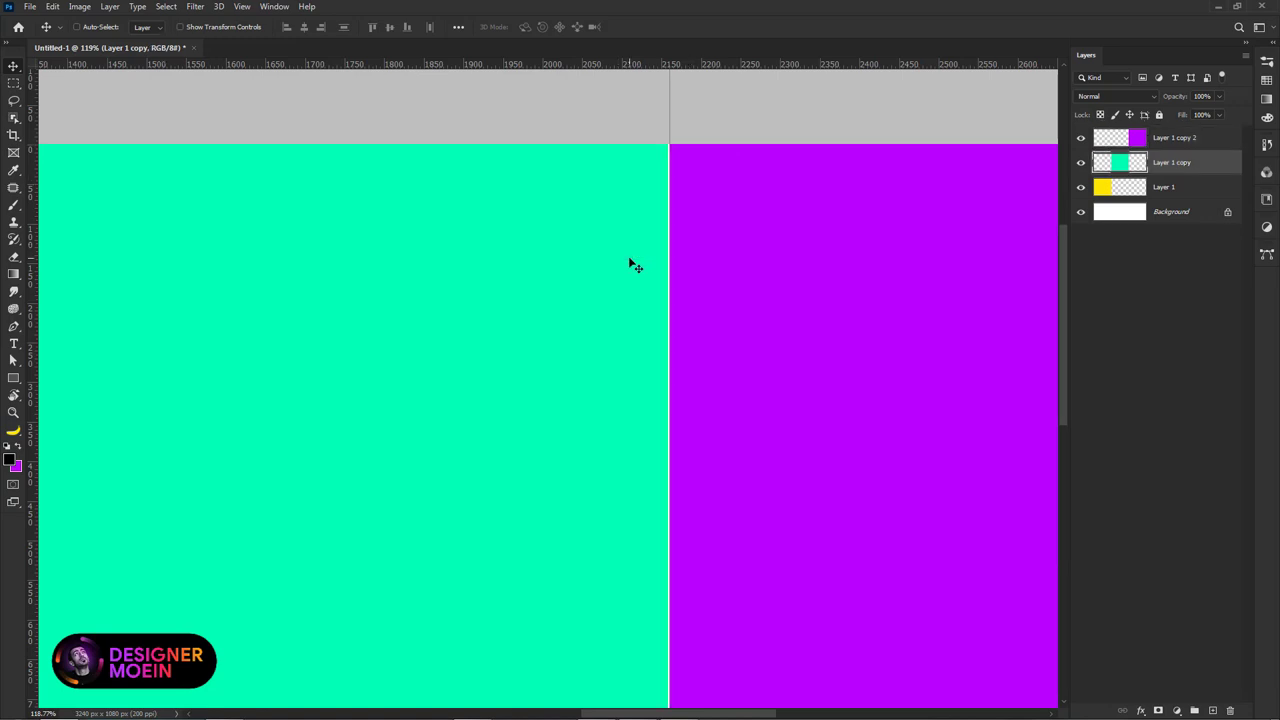
{"action": "key", "text": "Right"}
{"action": "key", "text": "Right"}
{"action": "scroll", "coordinate": [590, 290], "scroll_direction": "down", "scroll_amount": 5}
{"action": "scroll", "coordinate": [329, 257], "scroll_direction": "up", "scroll_amount": 2}
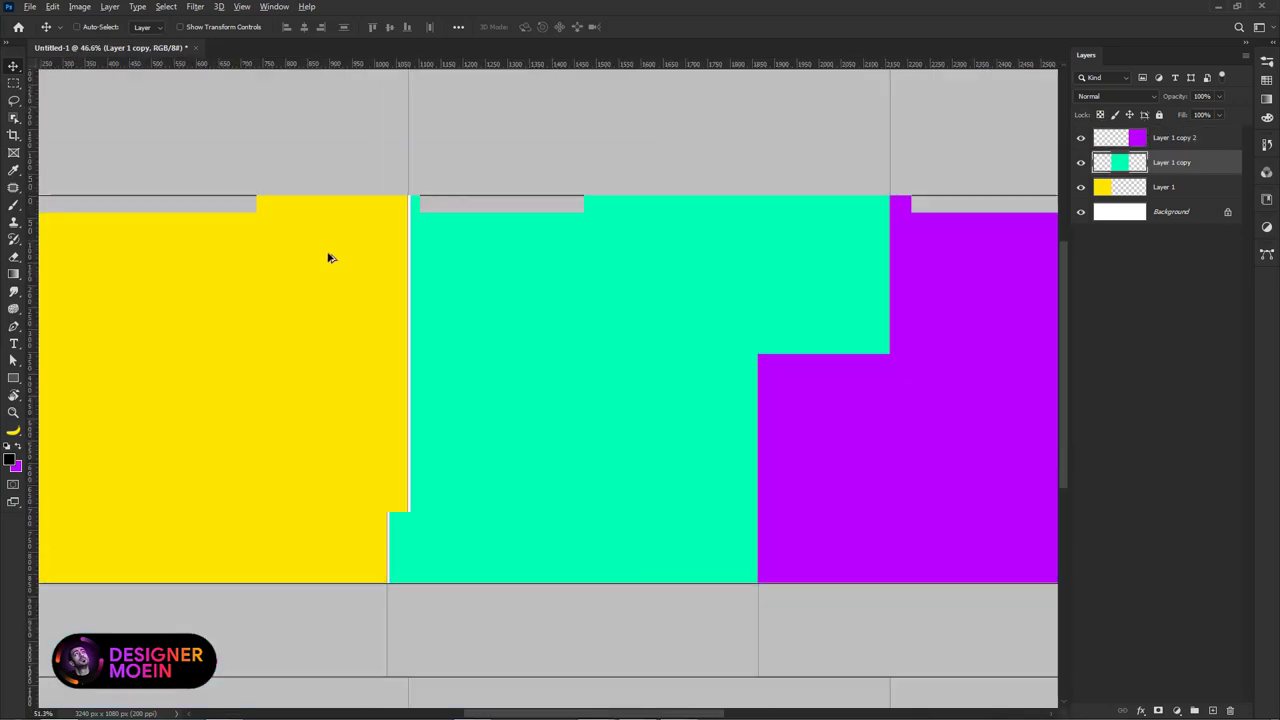
{"action": "scroll", "coordinate": [354, 203], "scroll_direction": "up", "scroll_amount": 2}
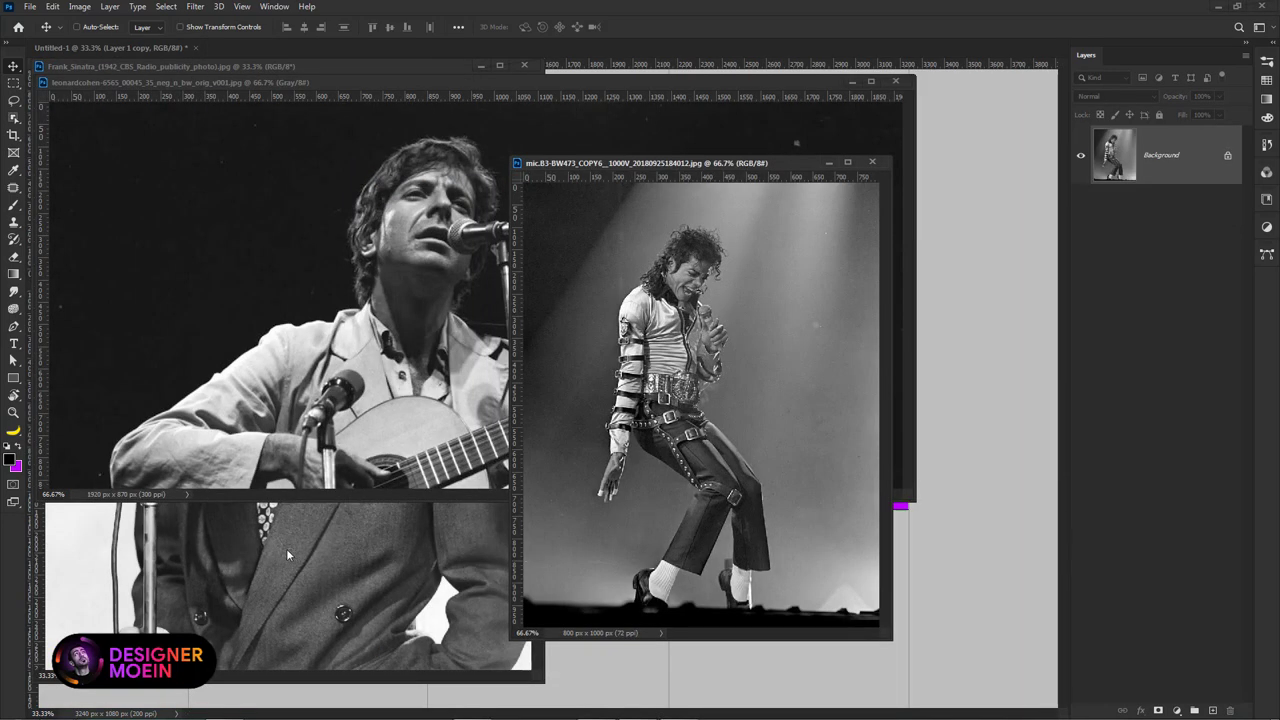
Step: Lasso-select Sinatra in his photo and close the Sinatra document
{"action": "left_click", "coordinate": [286, 548]}
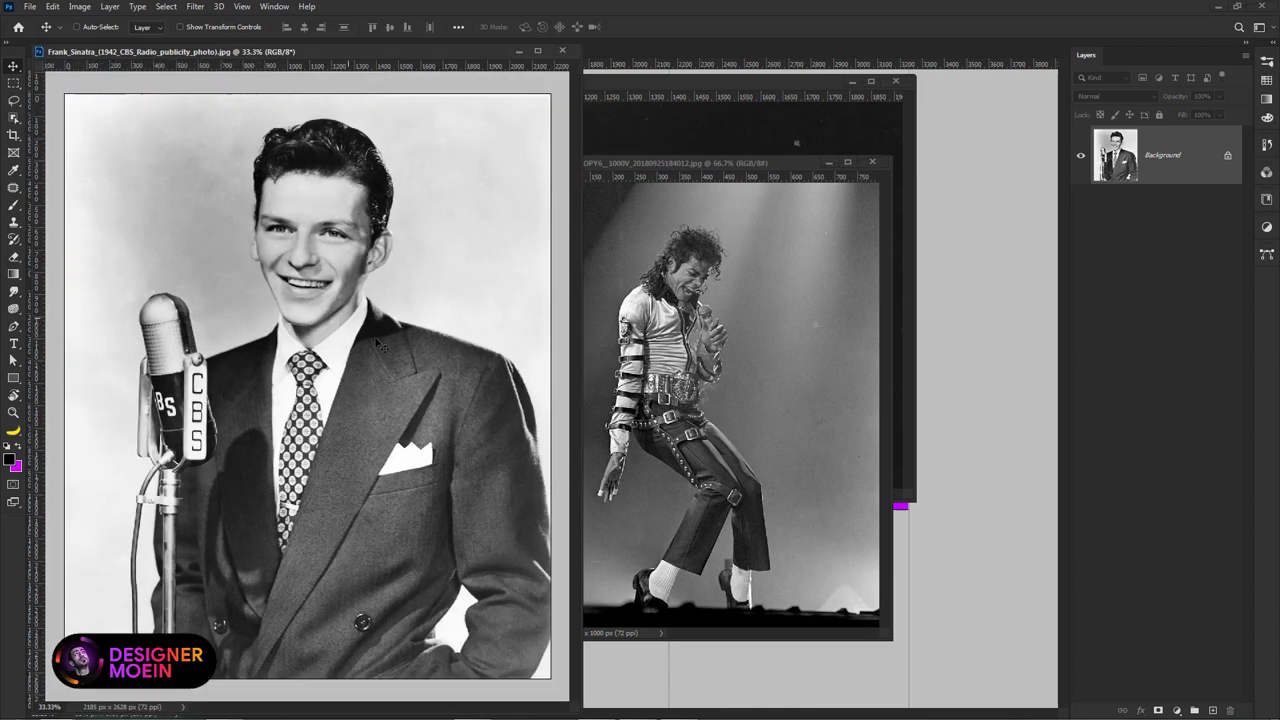
{"action": "left_click", "coordinate": [13, 101]}
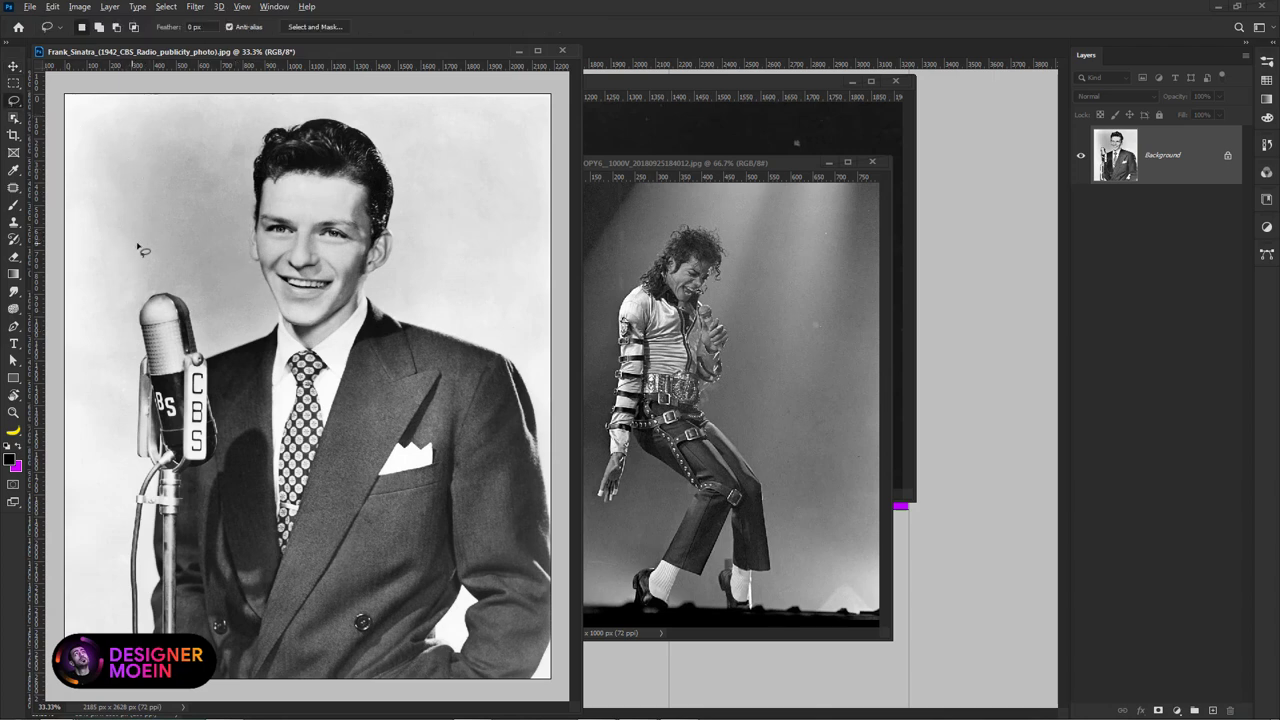
{"action": "scroll", "coordinate": [138, 247], "scroll_direction": "down", "scroll_amount": 2}
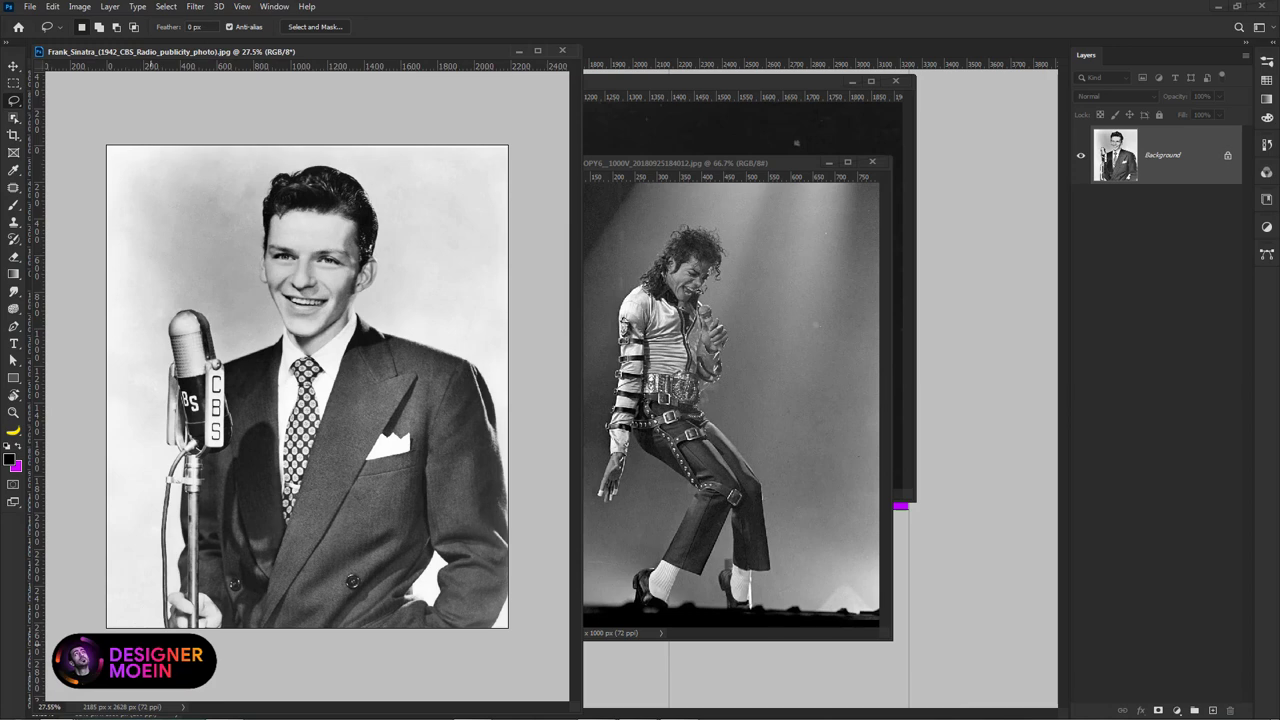
{"action": "mouse_move", "coordinate": [150, 626]}
{"action": "left_mouse_down"}
{"action": "mouse_move", "coordinate": [160, 385]}
{"action": "mouse_move", "coordinate": [240, 305]}
{"action": "mouse_move", "coordinate": [269, 138]}
{"action": "mouse_move", "coordinate": [497, 355]}
{"action": "mouse_move", "coordinate": [530, 512]}
{"action": "mouse_move", "coordinate": [536, 652]}
{"action": "mouse_move", "coordinate": [200, 690]}
{"action": "left_mouse_up"}
{"action": "key", "text": "v"}
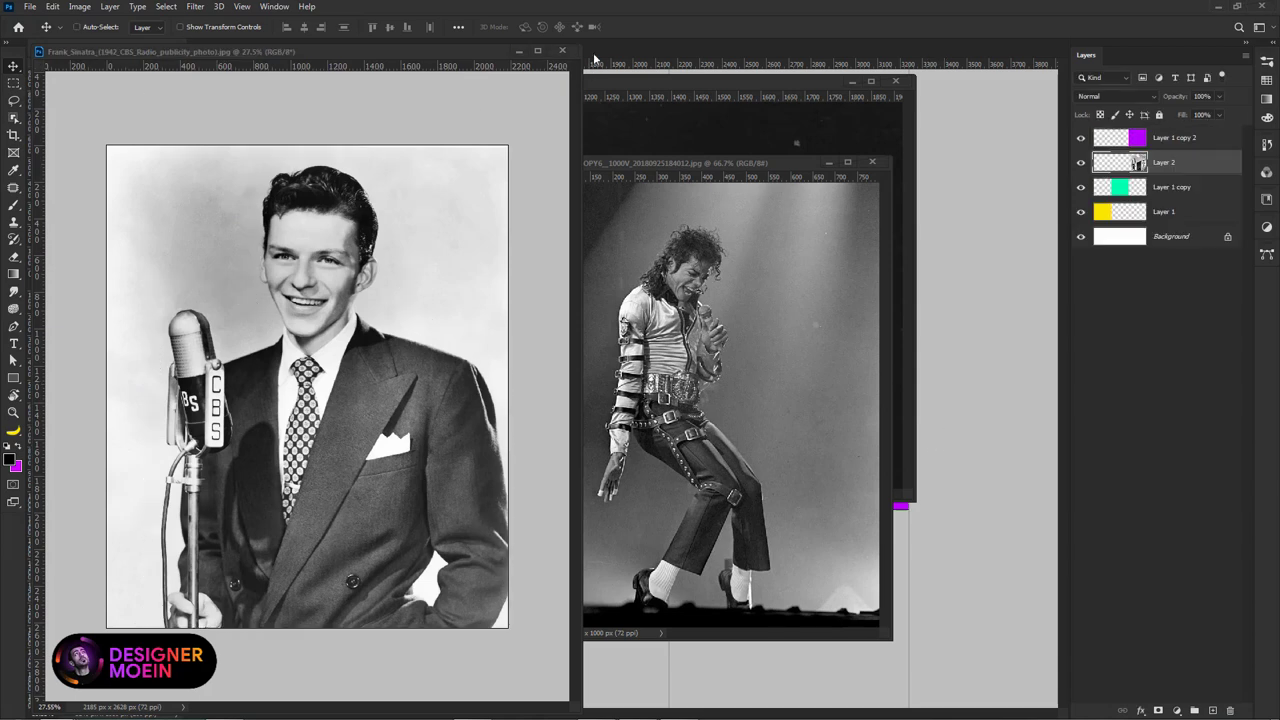
{"action": "left_click", "coordinate": [561, 51]}
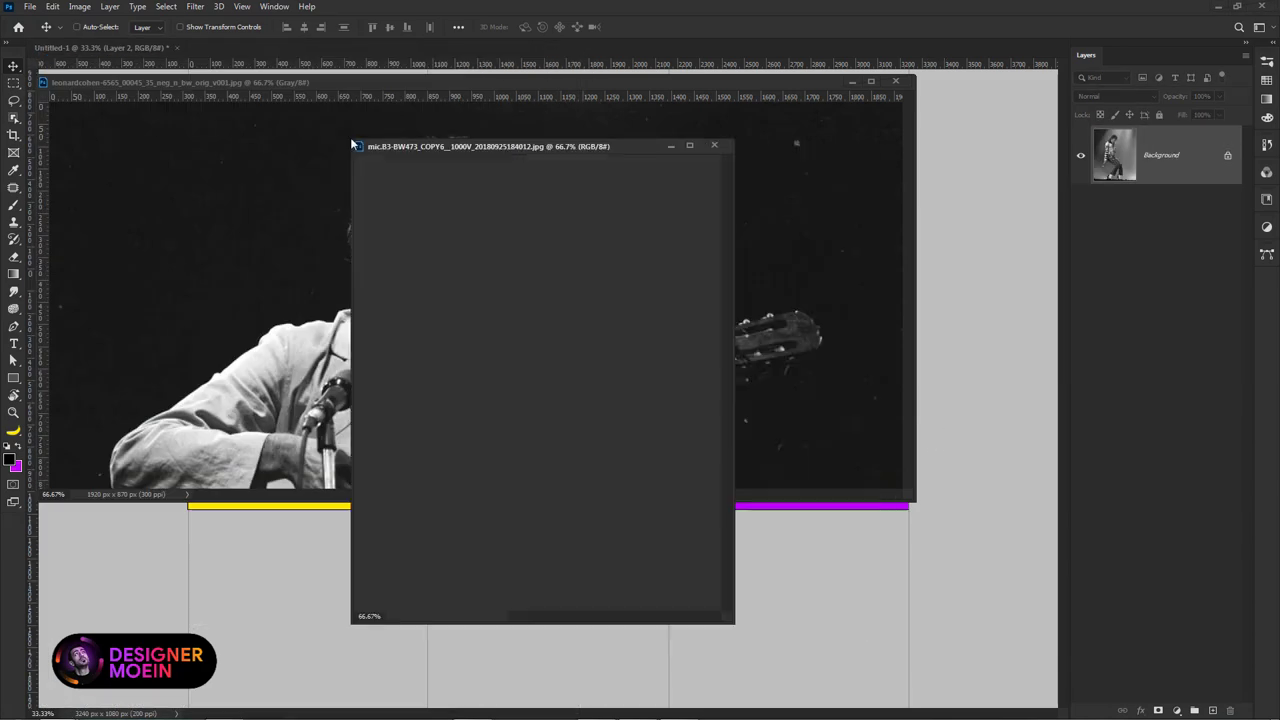
Step: Lasso Michael Jackson, drag the cutout into the banner, and close his photo
{"action": "left_click_drag", "start_coordinate": [591, 173], "coordinate": [325, 59]}
{"action": "left_click", "coordinate": [13, 102]}
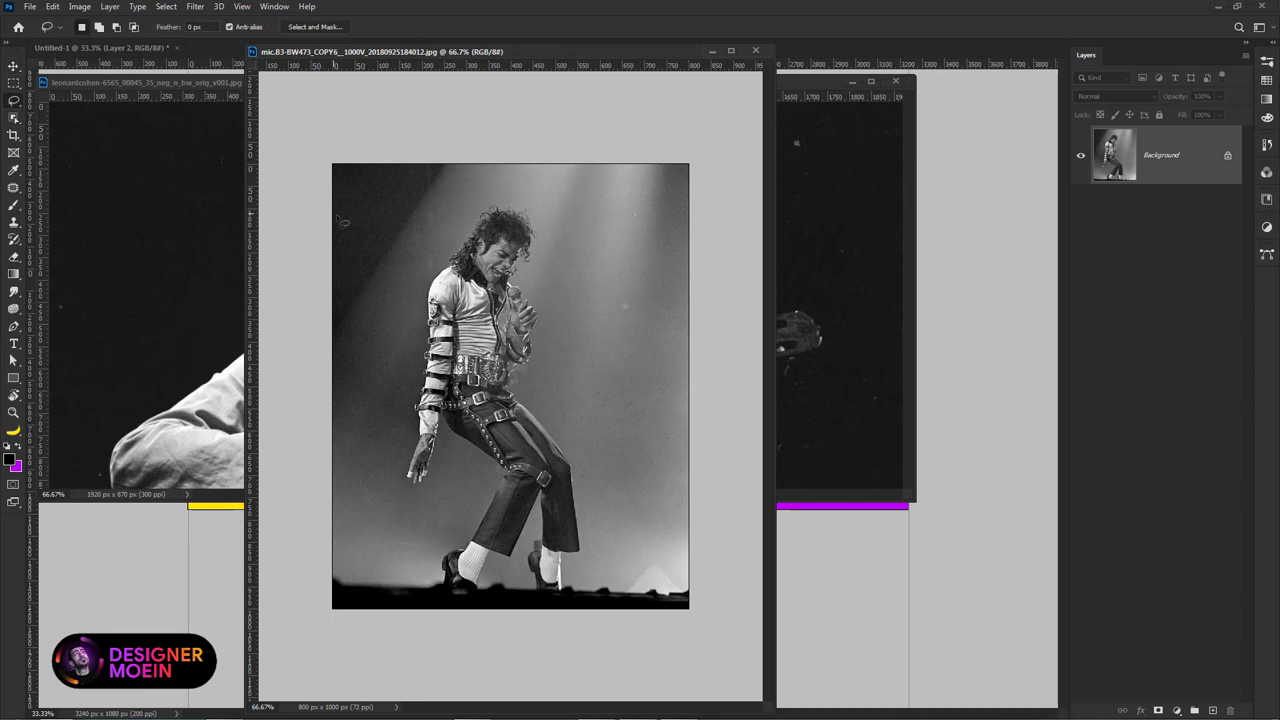
{"action": "left_click_drag", "start_coordinate": [598, 597], "coordinate": [590, 506]}
{"action": "left_click_drag", "start_coordinate": [539, 286], "coordinate": [492, 190]}
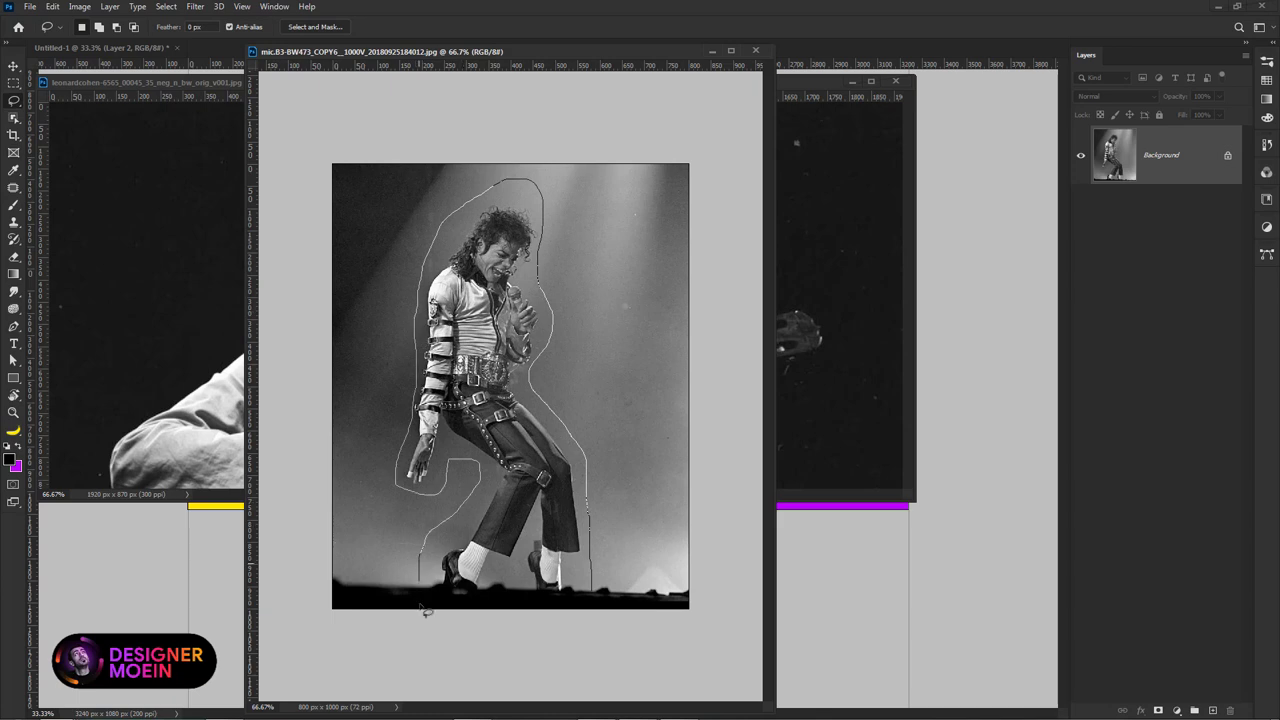
{"action": "left_click_drag", "start_coordinate": [417, 375], "coordinate": [560, 612]}
{"action": "key", "text": "v"}
{"action": "left_click_drag", "start_coordinate": [386, 441], "coordinate": [818, 524]}
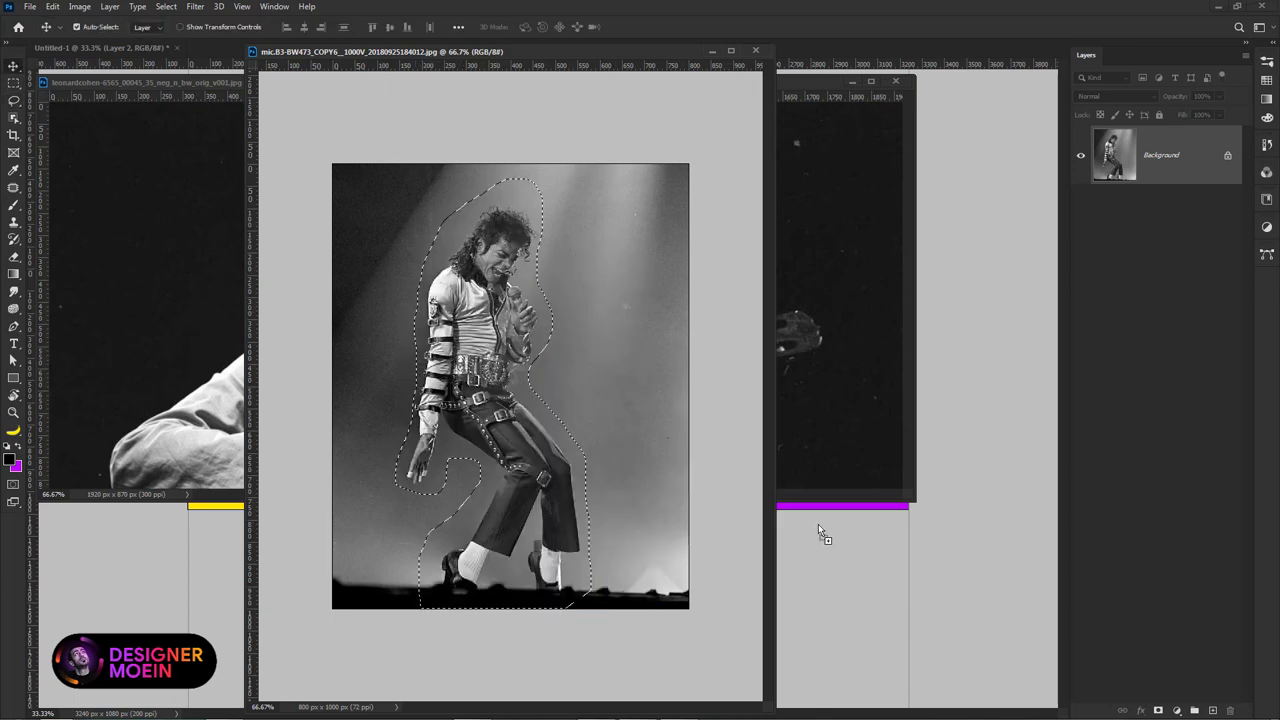
{"action": "left_click", "coordinate": [521, 328]}
{"action": "key", "text": "ctrl+w"}
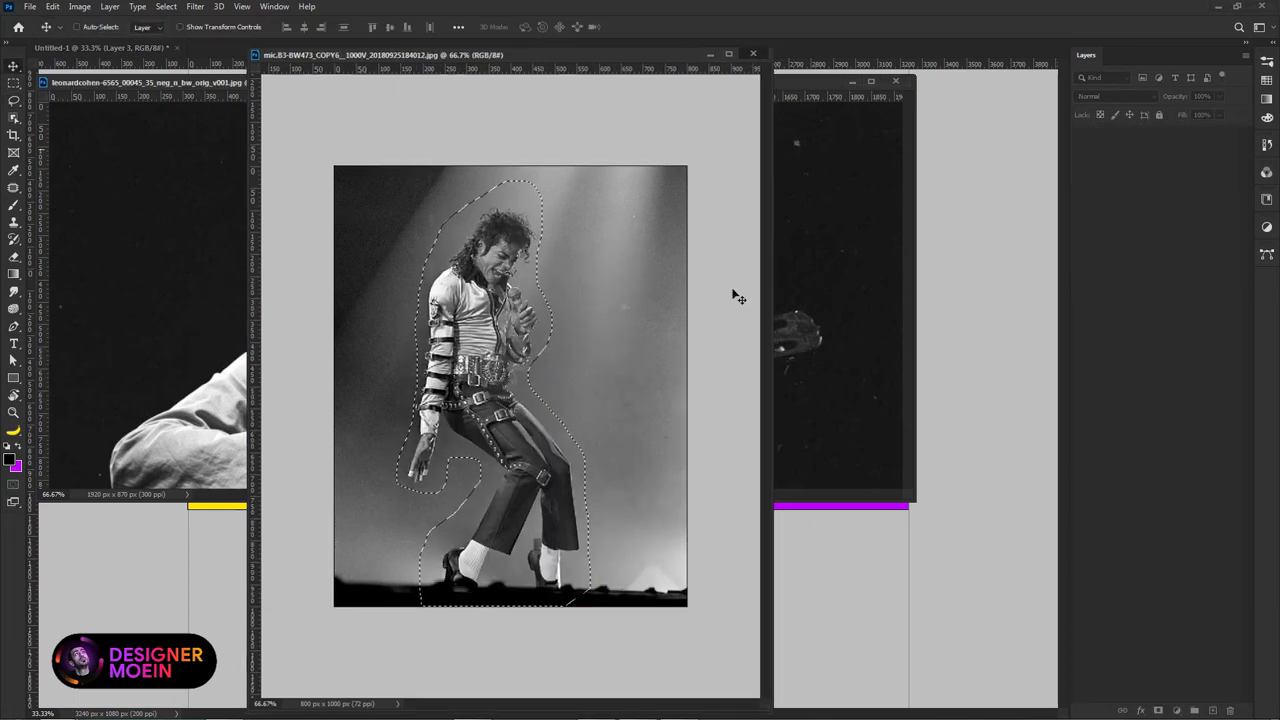
Step: Lasso Leonard Cohen with his guitar and drag the cutout into the banner
{"action": "left_click", "coordinate": [13, 100]}
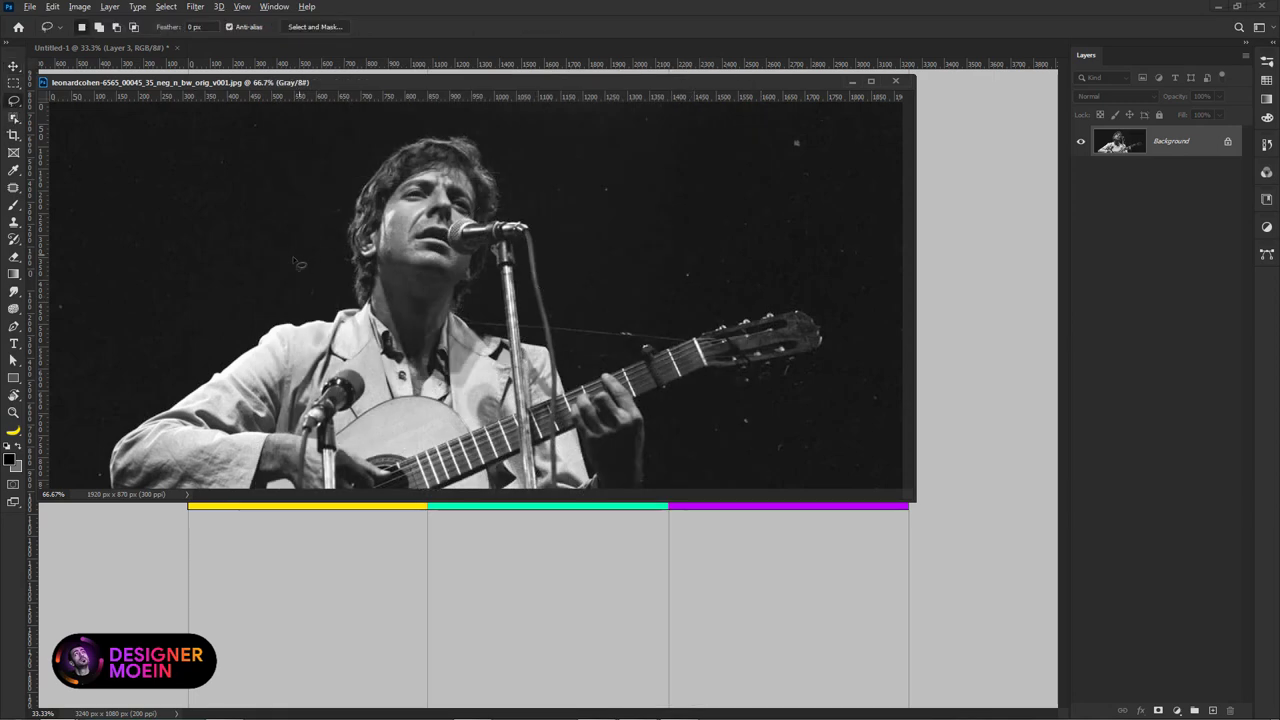
{"action": "scroll", "coordinate": [284, 294], "scroll_direction": "down", "scroll_amount": 1}
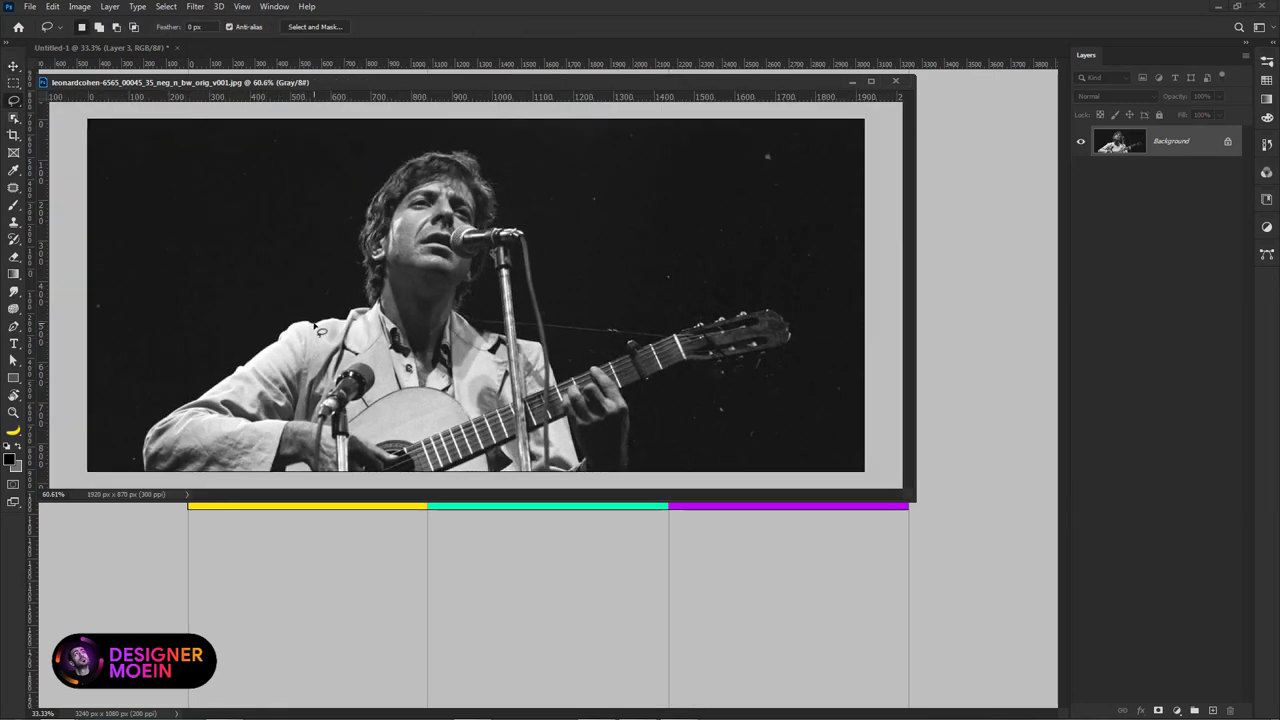
{"action": "scroll", "coordinate": [316, 328], "scroll_direction": "down", "scroll_amount": 1}
{"action": "mouse_move", "coordinate": [155, 455]}
{"action": "left_mouse_down"}
{"action": "mouse_move", "coordinate": [356, 276]}
{"action": "mouse_move", "coordinate": [414, 164]}
{"action": "mouse_move", "coordinate": [506, 175]}
{"action": "mouse_move", "coordinate": [596, 311]}
{"action": "mouse_move", "coordinate": [720, 297]}
{"action": "mouse_move", "coordinate": [797, 340]}
{"action": "mouse_move", "coordinate": [682, 387]}
{"action": "mouse_move", "coordinate": [631, 466]}
{"action": "mouse_move", "coordinate": [283, 506]}
{"action": "left_mouse_up"}
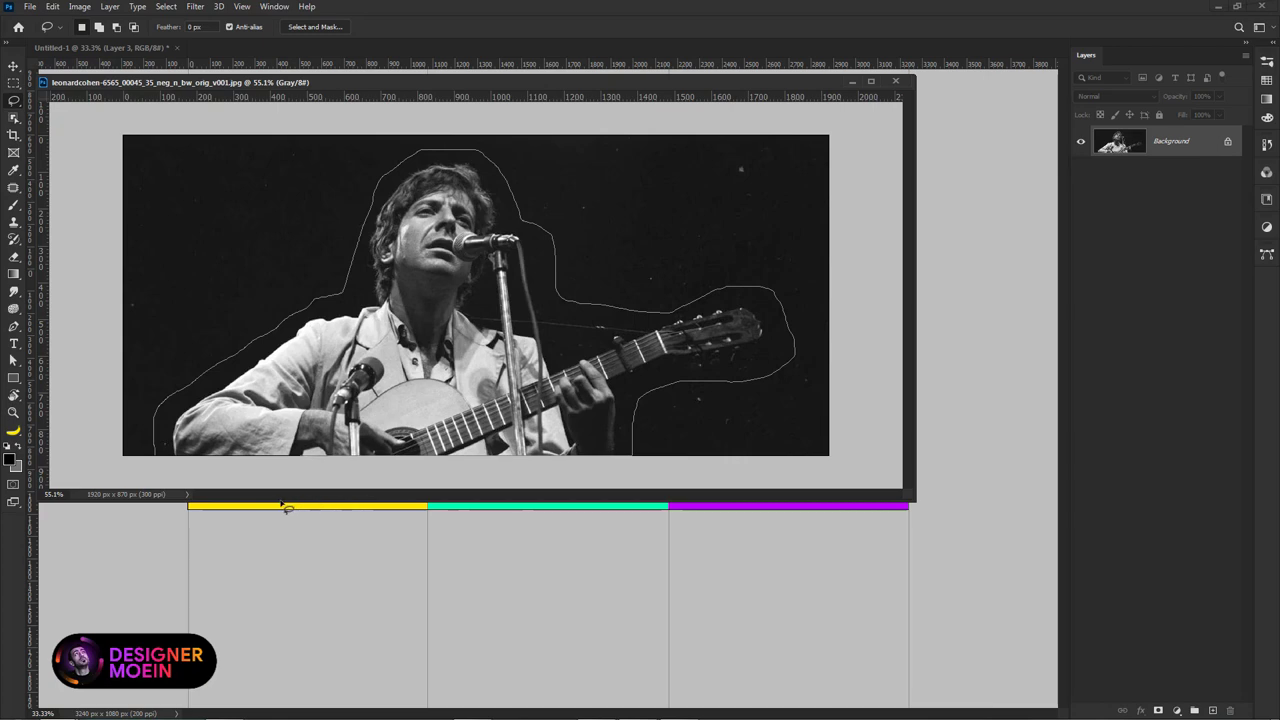
{"action": "left_click", "coordinate": [13, 66]}
{"action": "left_click_drag", "start_coordinate": [432, 390], "coordinate": [444, 539]}
Step: Close the Cohen photo and scale Sinatra down onto the yellow left panel
{"action": "left_click", "coordinate": [895, 81]}
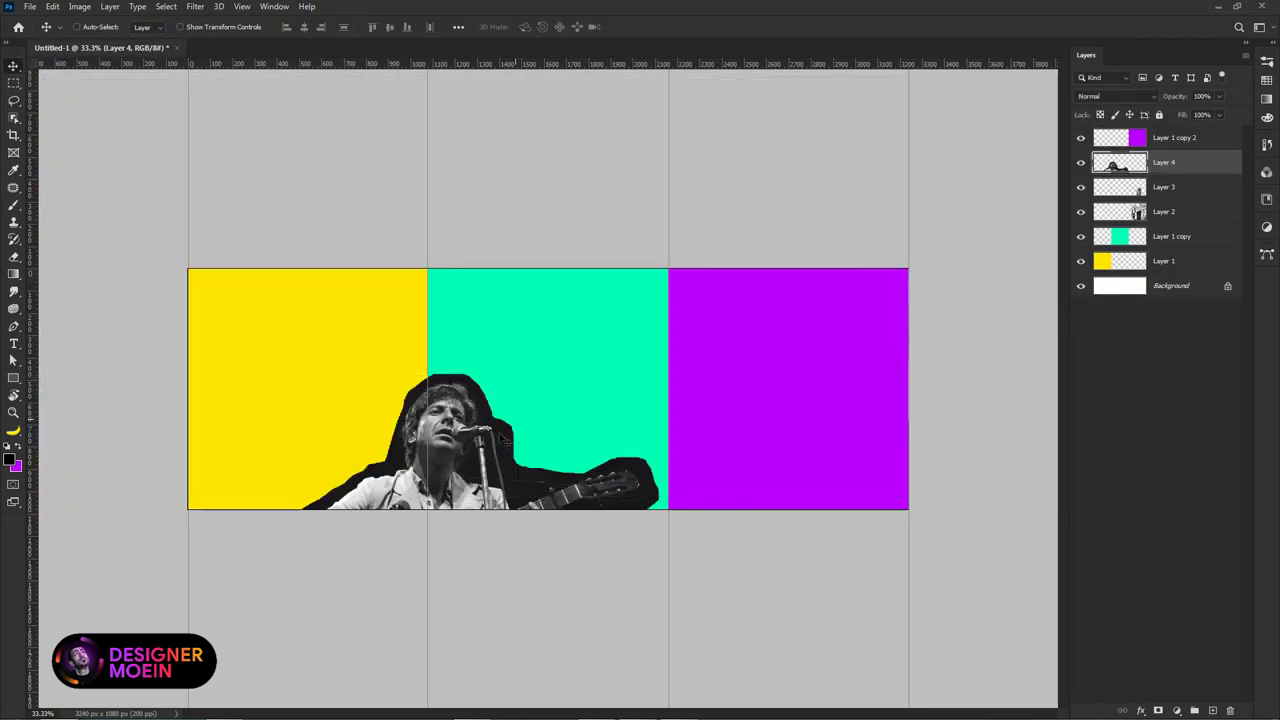
{"action": "left_click_drag", "start_coordinate": [500, 436], "coordinate": [656, 362]}
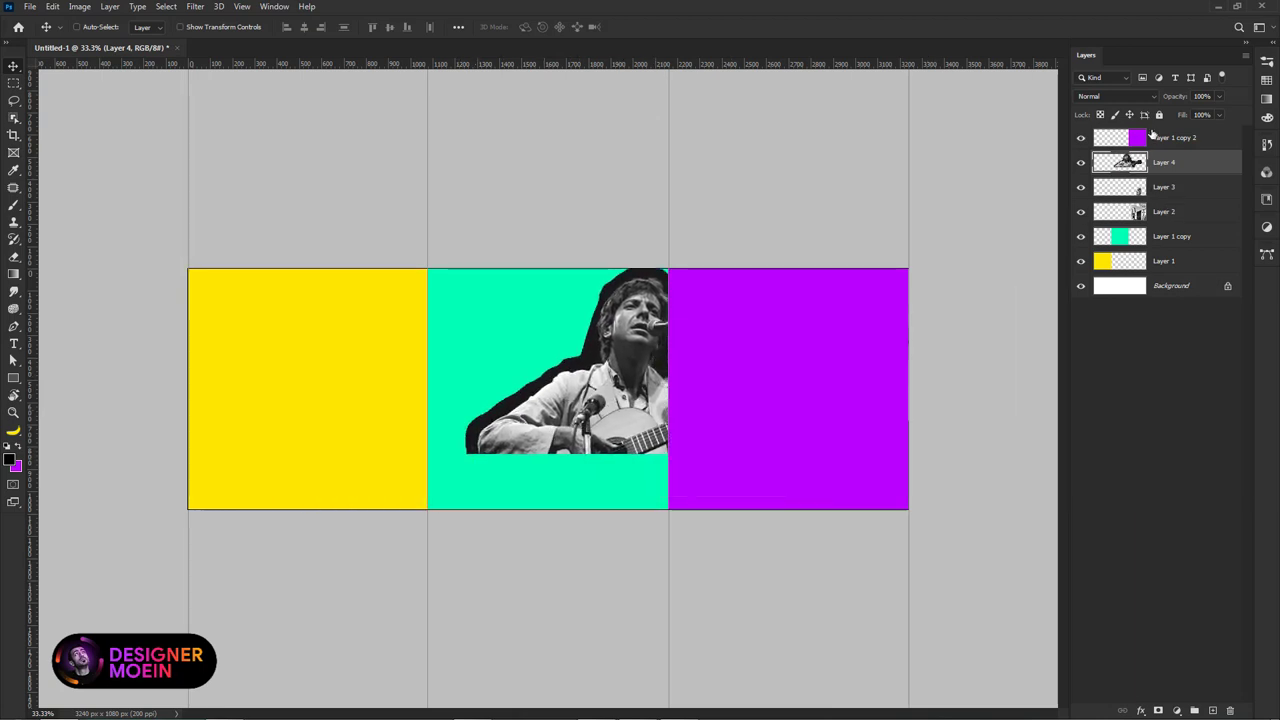
{"action": "left_click_drag", "start_coordinate": [1160, 137], "coordinate": [1160, 224]}
{"action": "left_click_drag", "start_coordinate": [796, 446], "coordinate": [326, 446]}
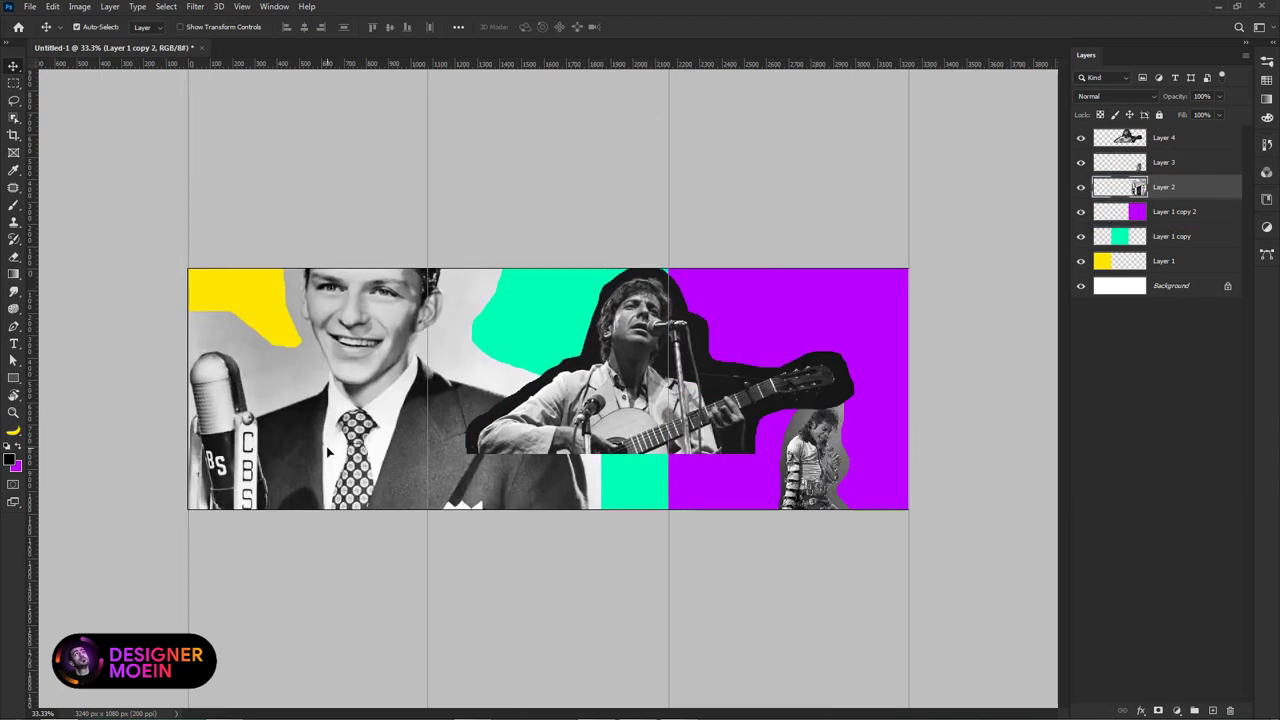
{"action": "key", "text": "ctrl+t"}
{"action": "left_click_drag", "start_coordinate": [155, 150], "coordinate": [244, 326]}
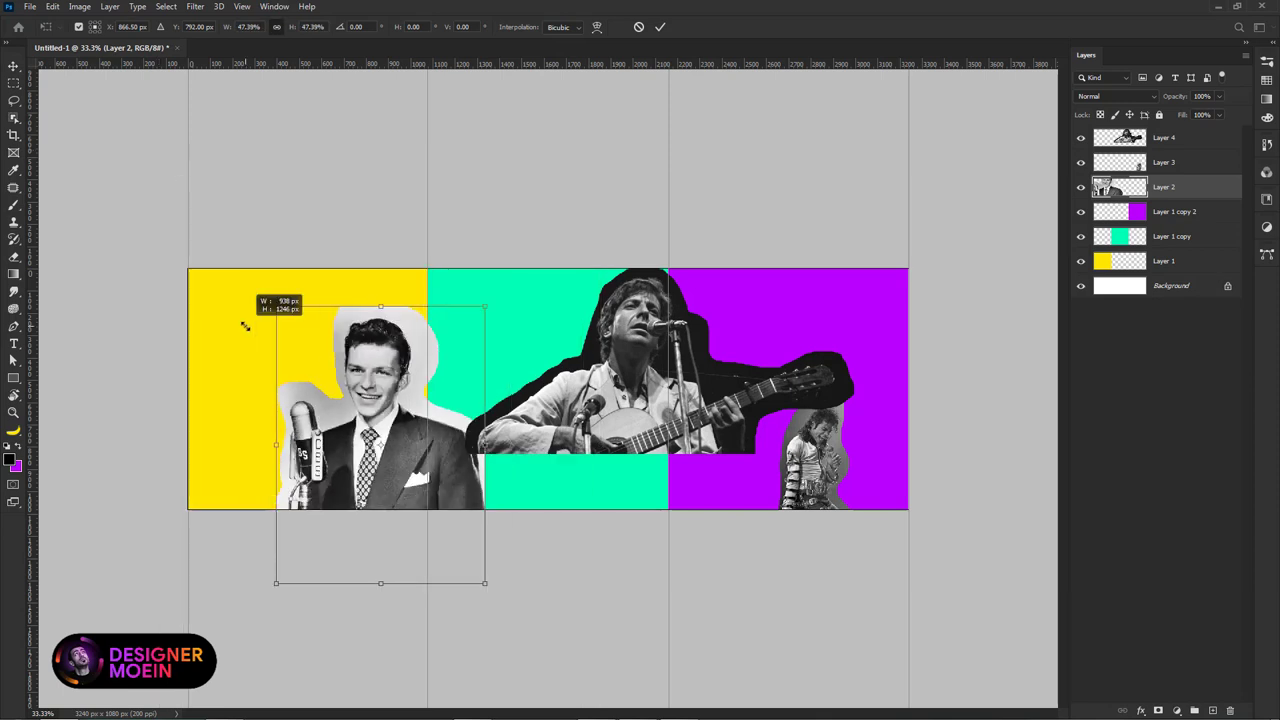
{"action": "left_click_drag", "start_coordinate": [330, 440], "coordinate": [258, 436]}
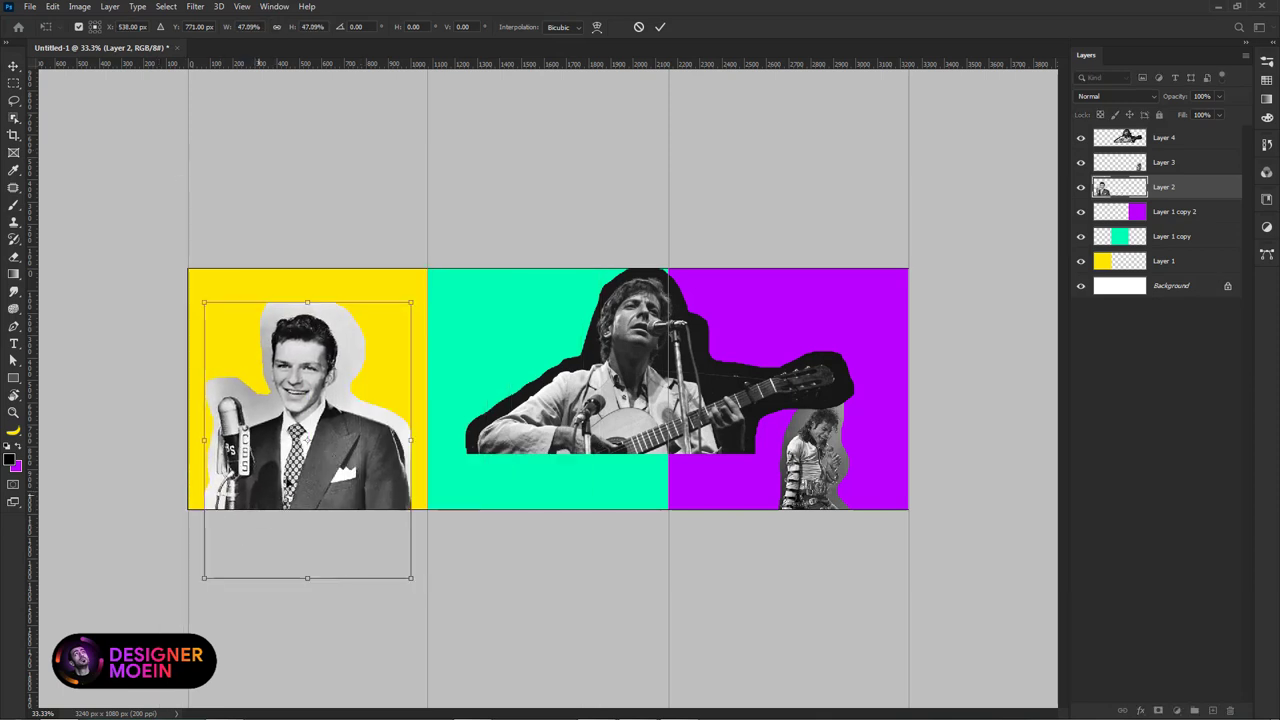
{"action": "left_click_drag", "start_coordinate": [219, 568], "coordinate": [254, 538]}
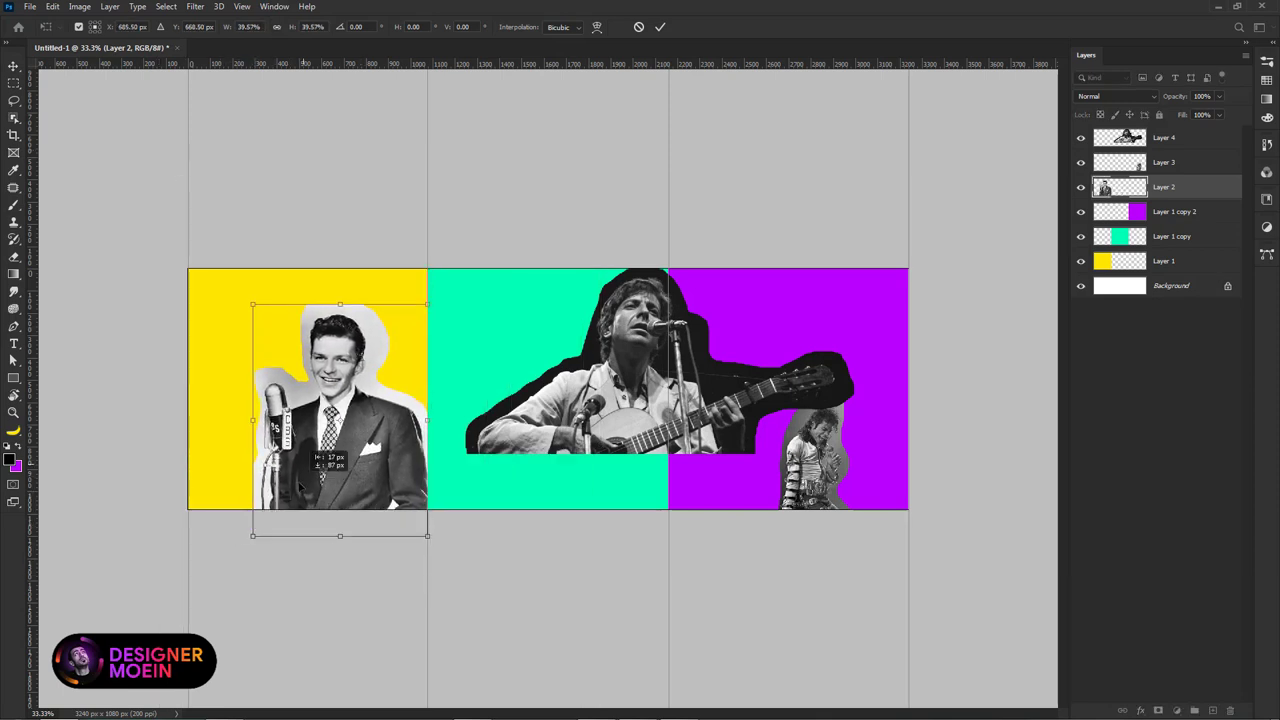
{"action": "mouse_move", "coordinate": [285, 478]}
{"action": "left_mouse_down"}
{"action": "mouse_move", "coordinate": [315, 480]}
{"action": "mouse_move", "coordinate": [200, 514]}
{"action": "left_mouse_up"}
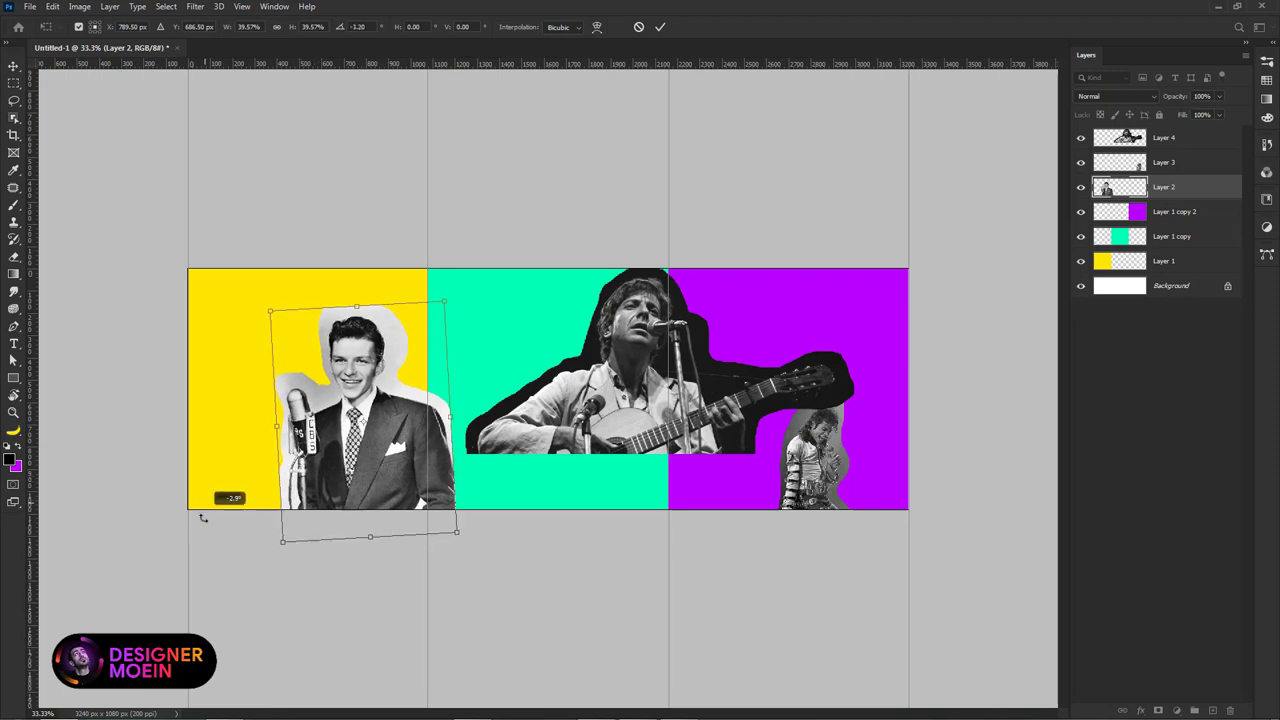
{"action": "key", "text": "Return"}
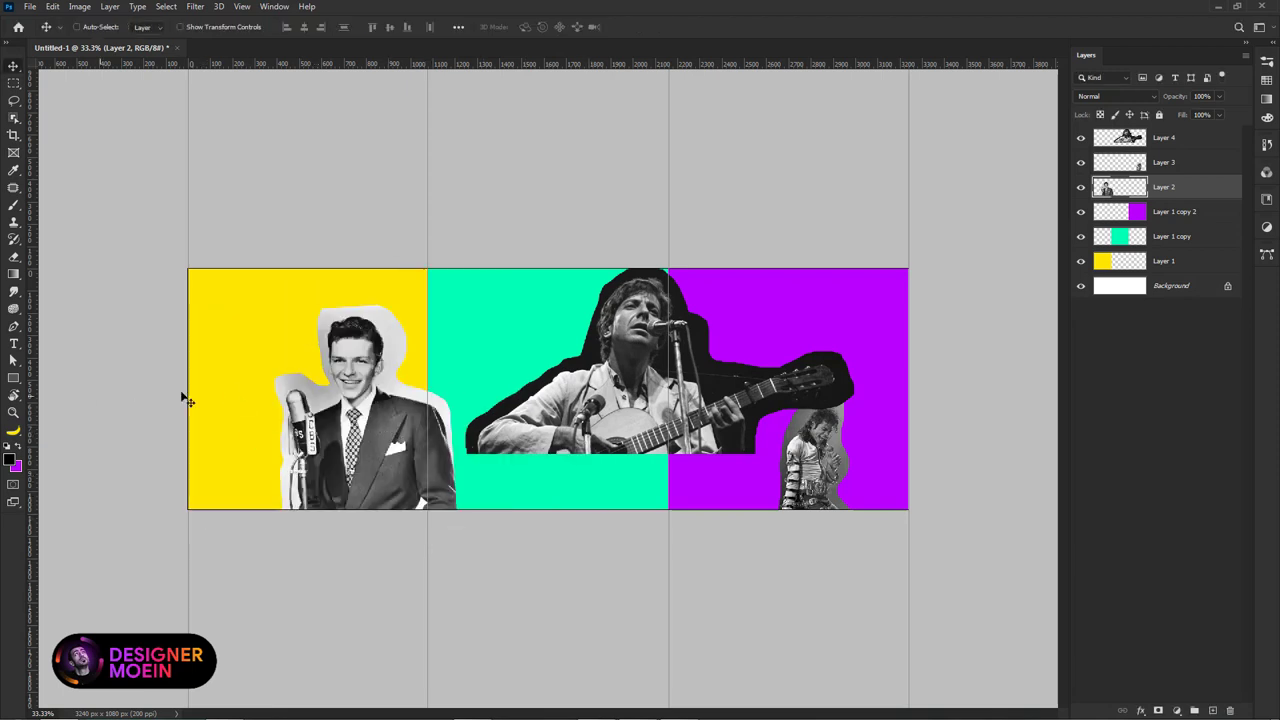
Step: Move the guitarist photo into the centre panel and flip it horizontally
{"action": "mouse_move", "coordinate": [489, 418]}
{"action": "left_mouse_down"}
{"action": "mouse_move", "coordinate": [570, 448]}
{"action": "mouse_move", "coordinate": [577, 495]}
{"action": "left_mouse_up"}
{"action": "key", "text": "ctrl+t"}
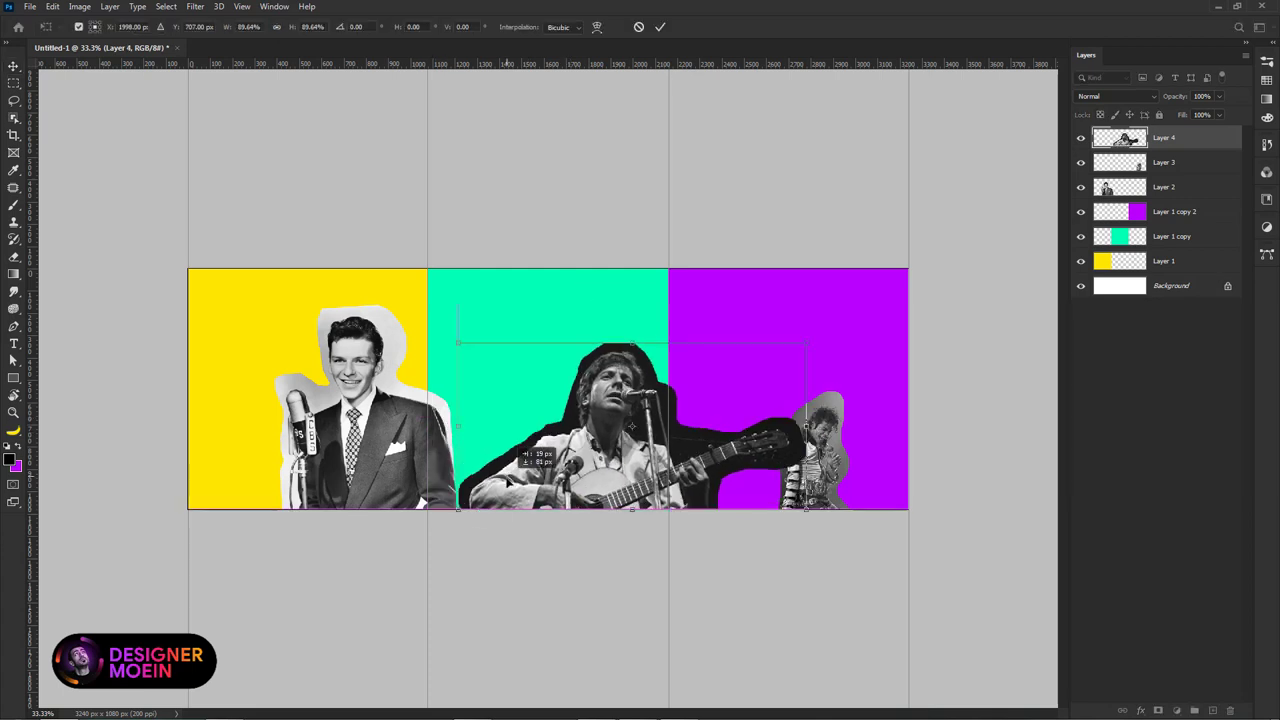
{"action": "right_click", "coordinate": [521, 444]}
{"action": "left_click", "coordinate": [560, 663]}
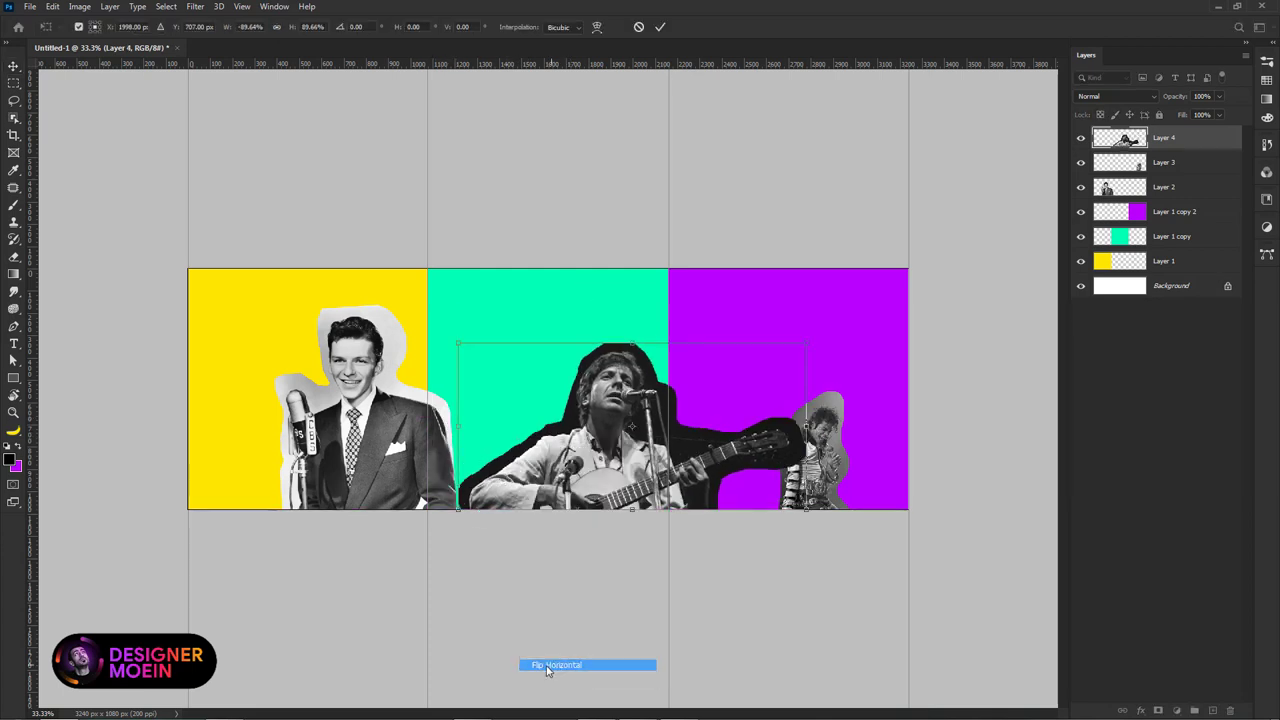
{"action": "key", "text": "Return"}
{"action": "left_click_drag", "start_coordinate": [554, 448], "coordinate": [538, 449]}
Step: Enlarge the dancer photo to about 145% and raise it in the purple panel
{"action": "left_click", "coordinate": [786, 466], "text": "ctrl"}
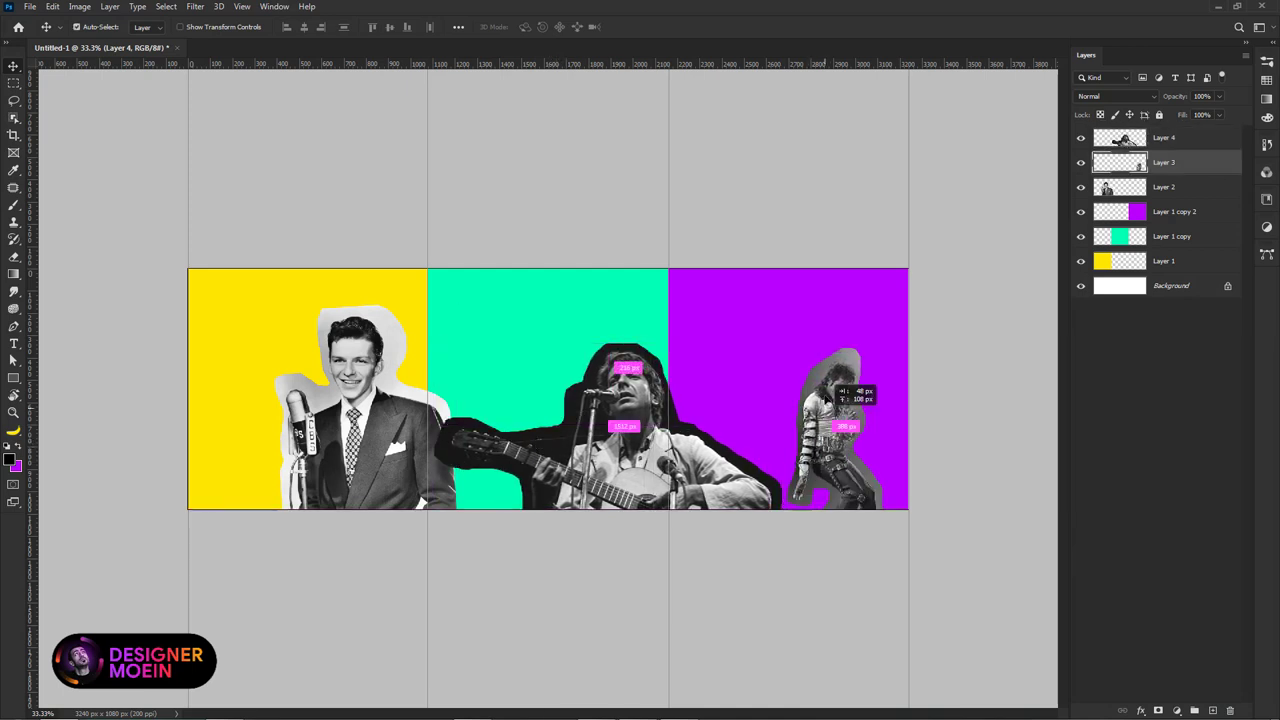
{"action": "key", "text": "ctrl+t"}
{"action": "left_click_drag", "start_coordinate": [786, 335], "coordinate": [763, 263]}
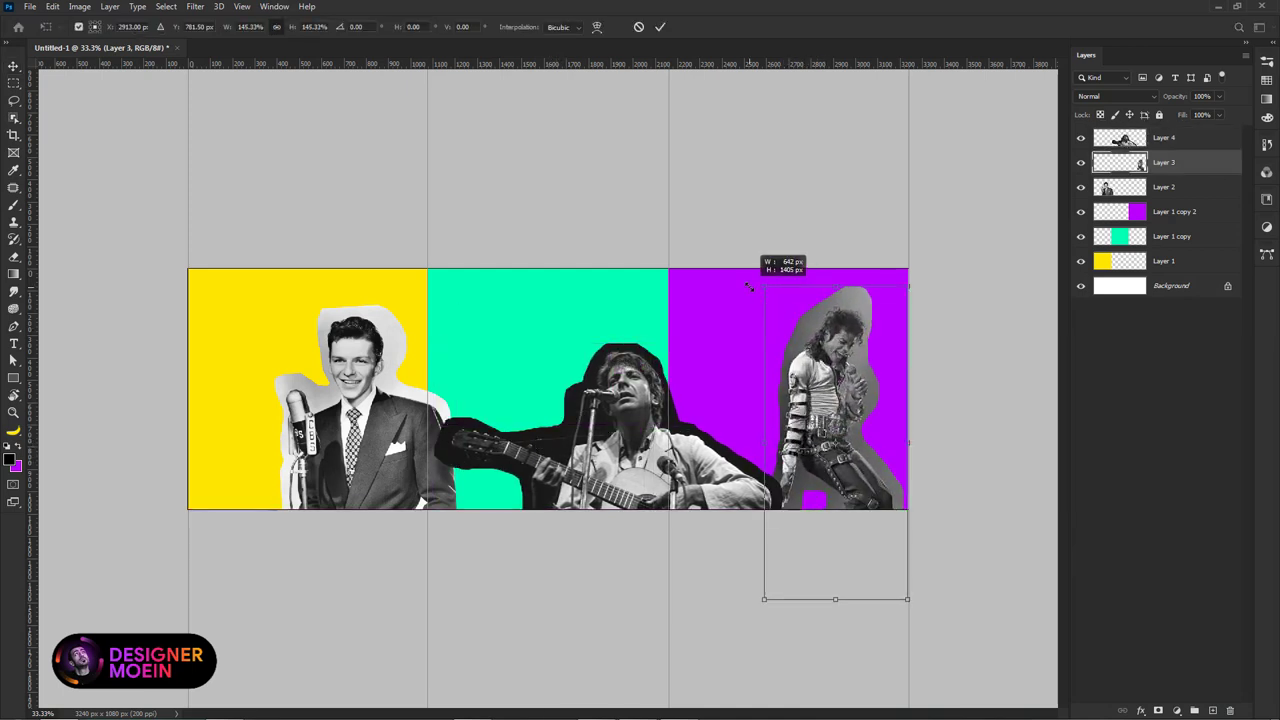
{"action": "mouse_move", "coordinate": [830, 420]}
{"action": "left_mouse_down"}
{"action": "mouse_move", "coordinate": [826, 362]}
{"action": "mouse_move", "coordinate": [826, 374]}
{"action": "left_mouse_up"}
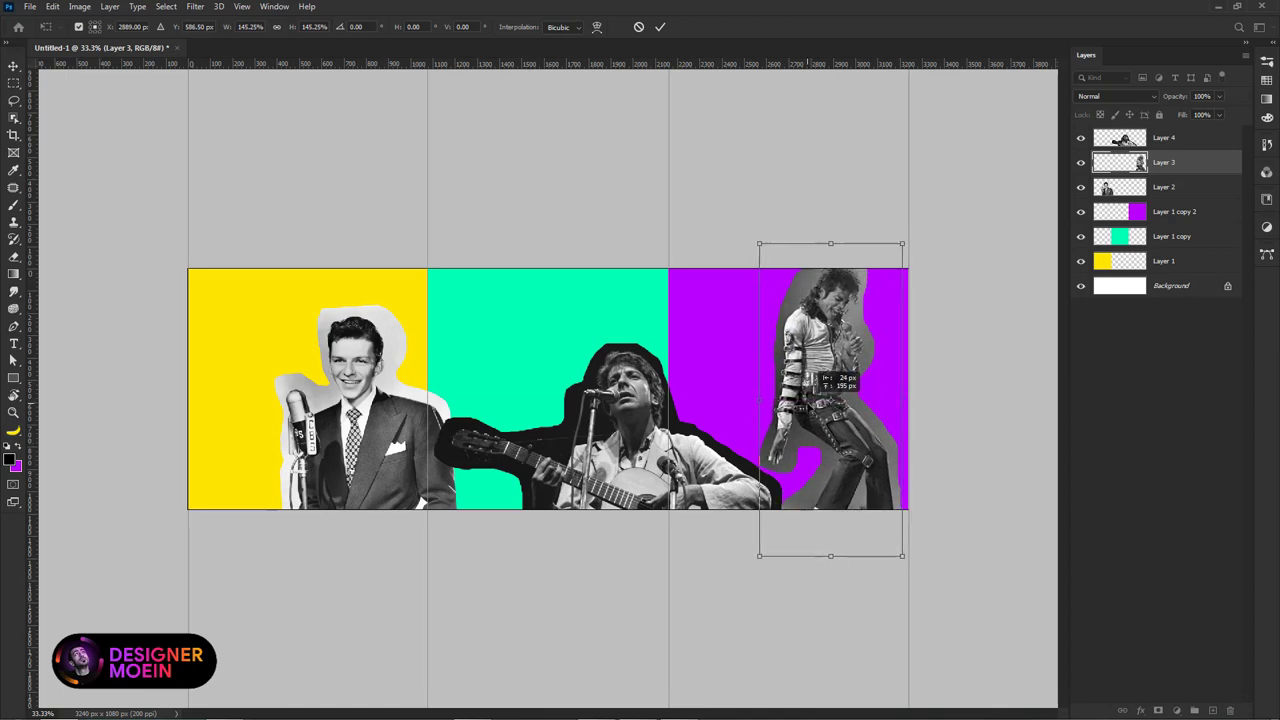
{"action": "key", "text": "Return"}
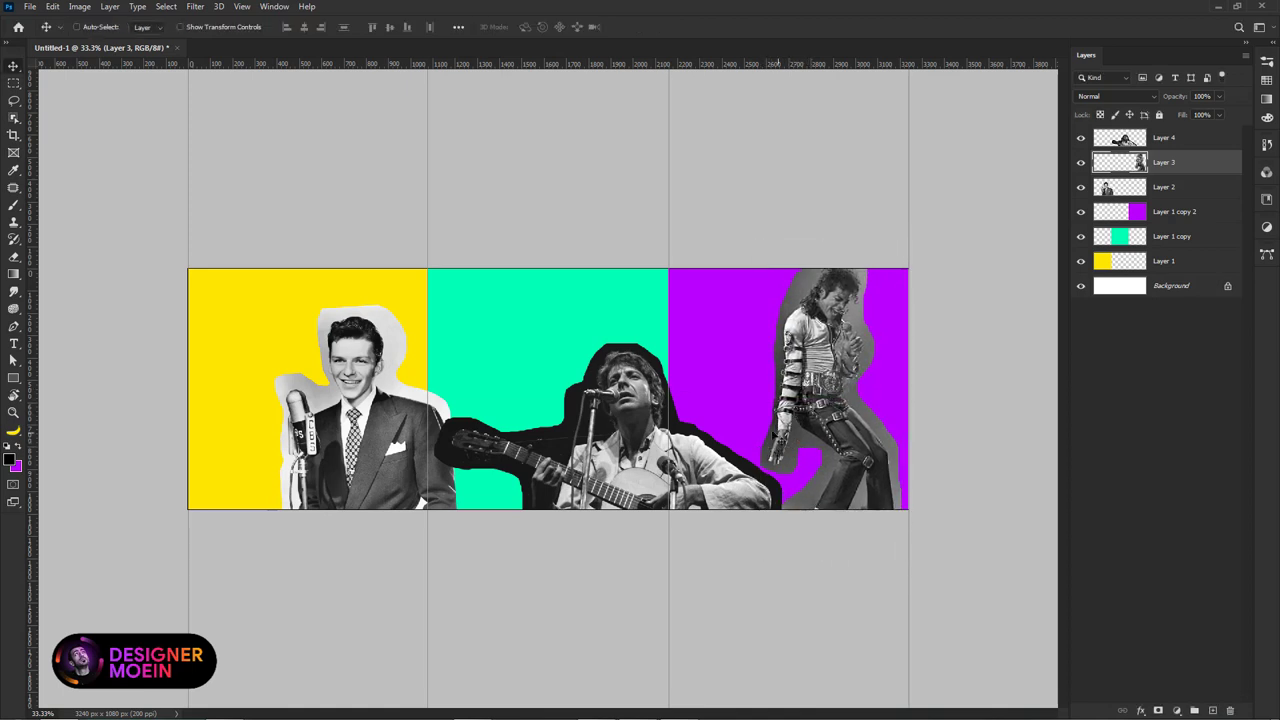
Step: Flip the dancer photo horizontally, then select Sinatra's Layer 2
{"action": "key", "text": "ctrl+t"}
{"action": "right_click", "coordinate": [747, 418]}
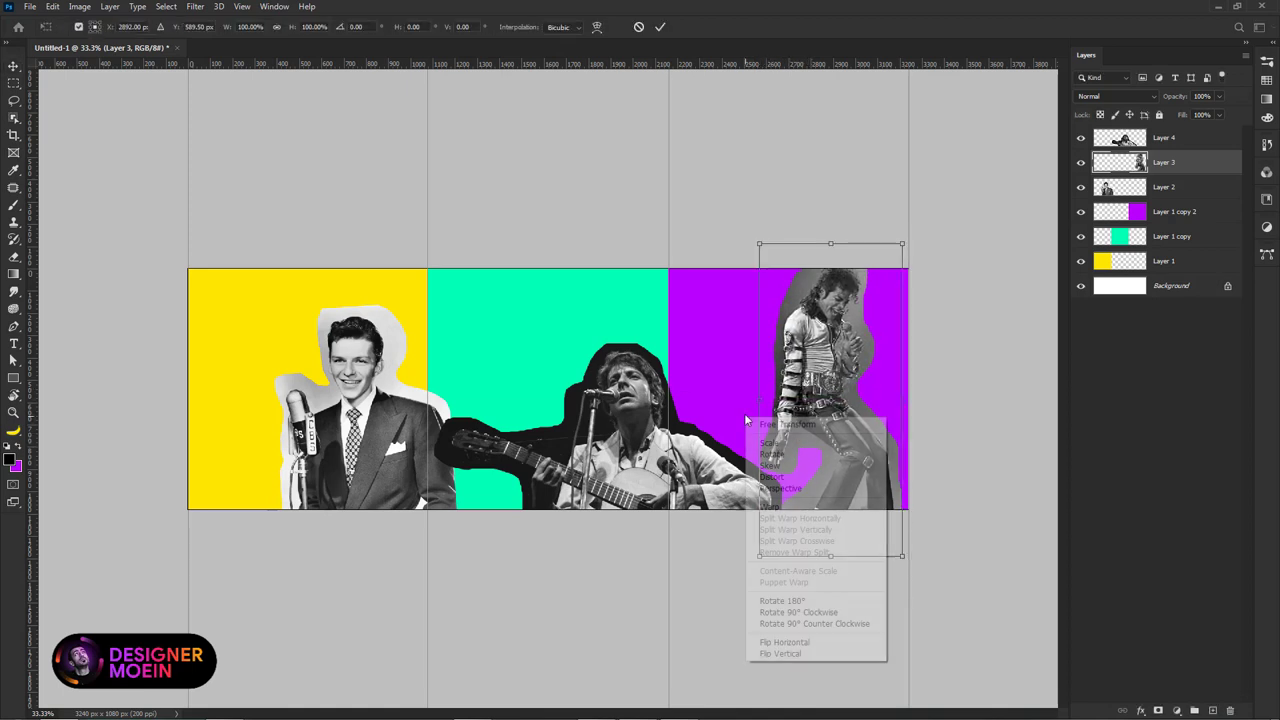
{"action": "left_click", "coordinate": [784, 642]}
{"action": "key", "text": "Return"}
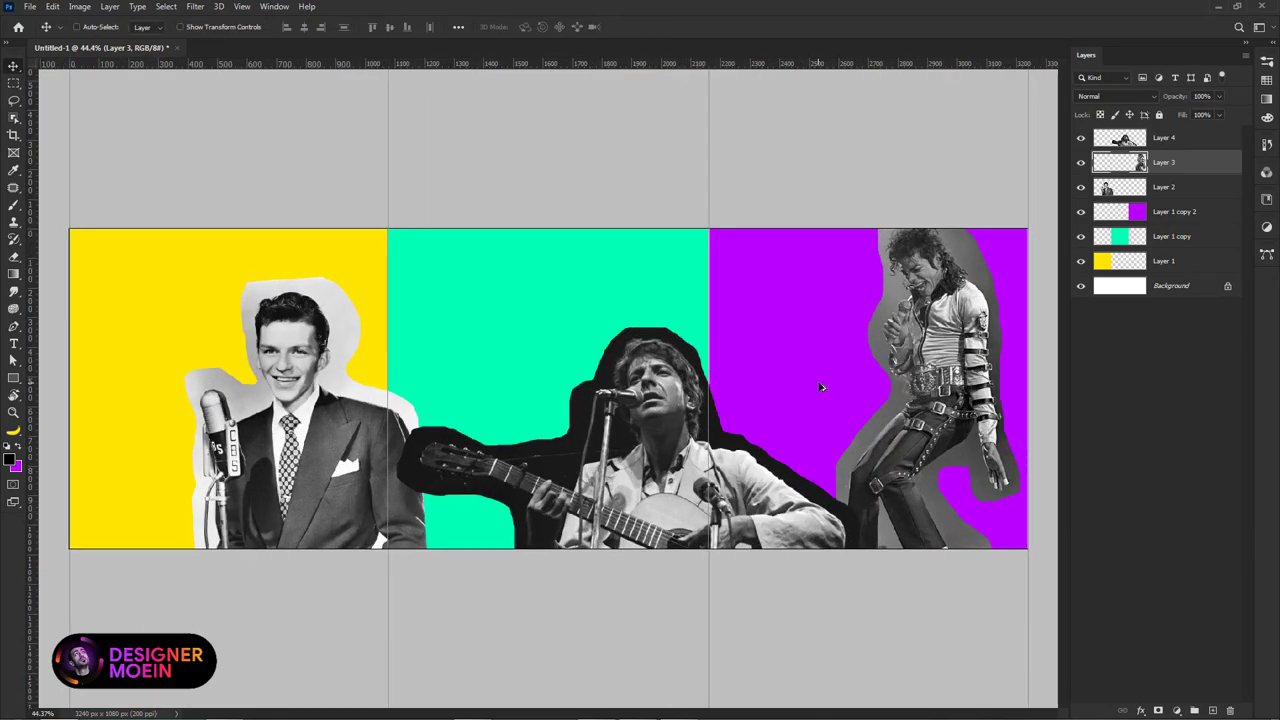
{"action": "scroll", "coordinate": [545, 393], "scroll_direction": "up", "scroll_amount": 1}
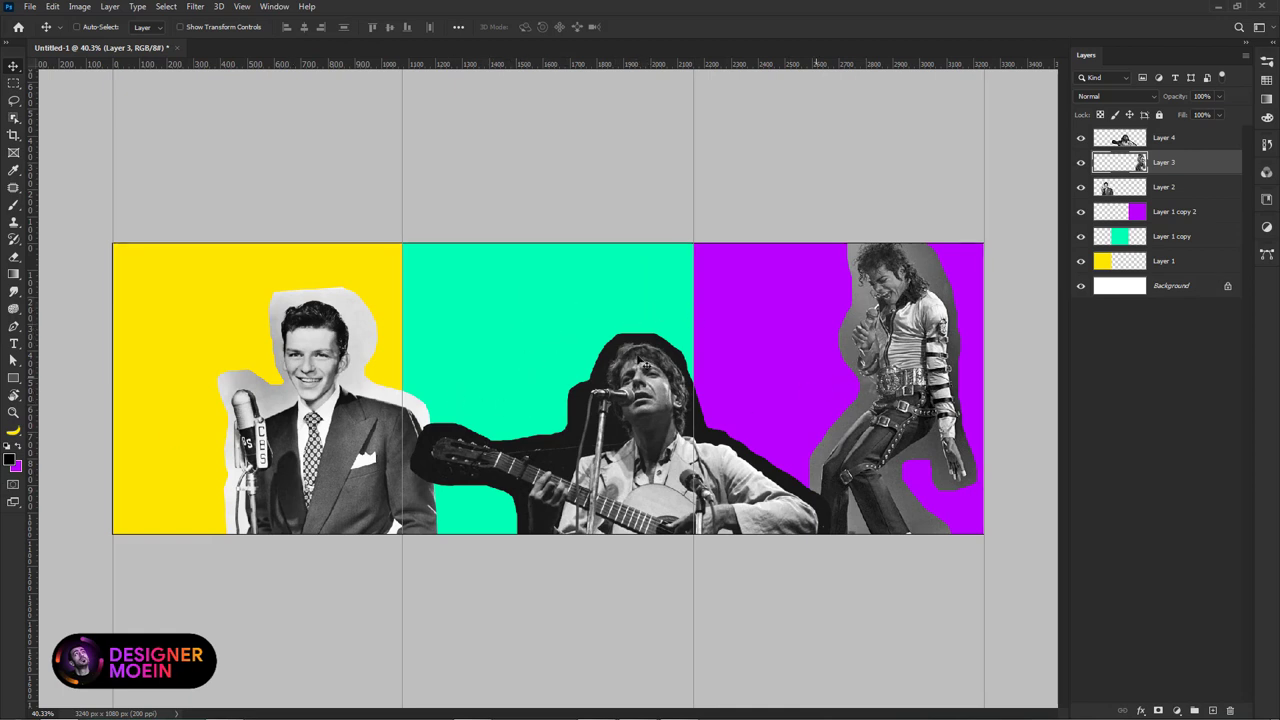
{"action": "right_click", "coordinate": [324, 422]}
{"action": "left_click", "coordinate": [330, 421]}
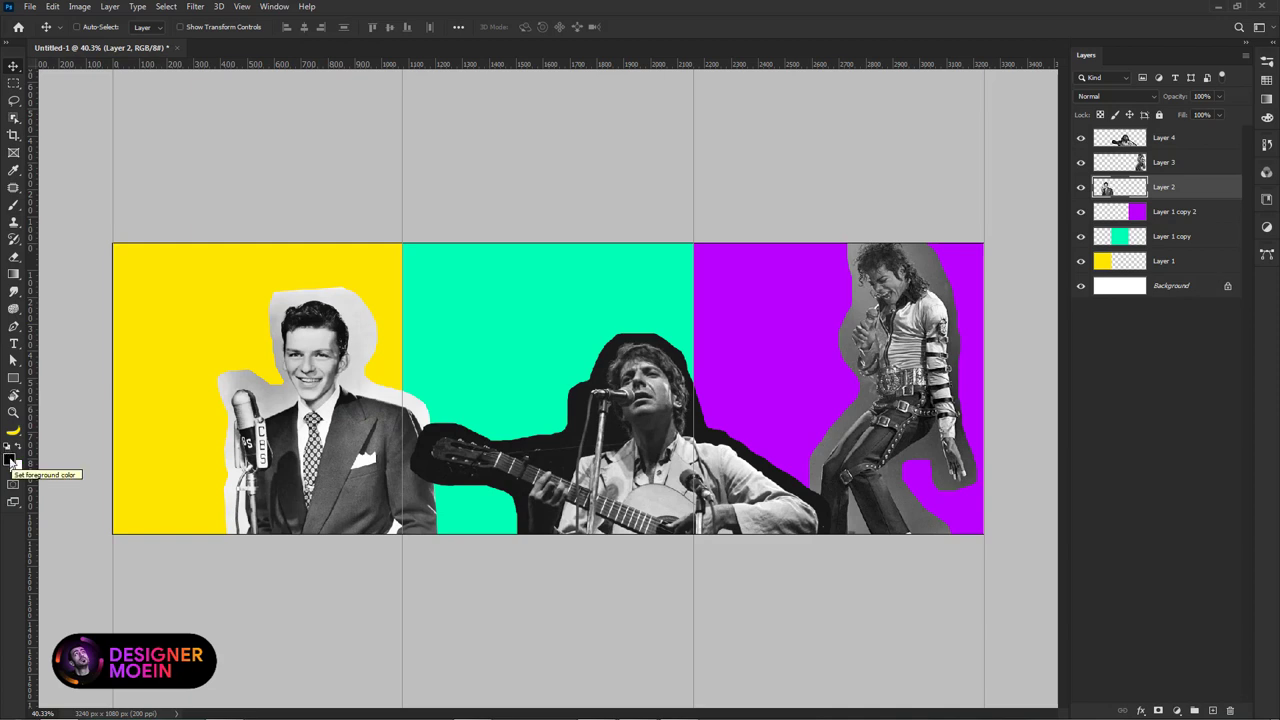
Step: Set the background colour to hot pink (ff479e)
{"action": "left_click", "coordinate": [8, 447]}
{"action": "key", "text": "i"}
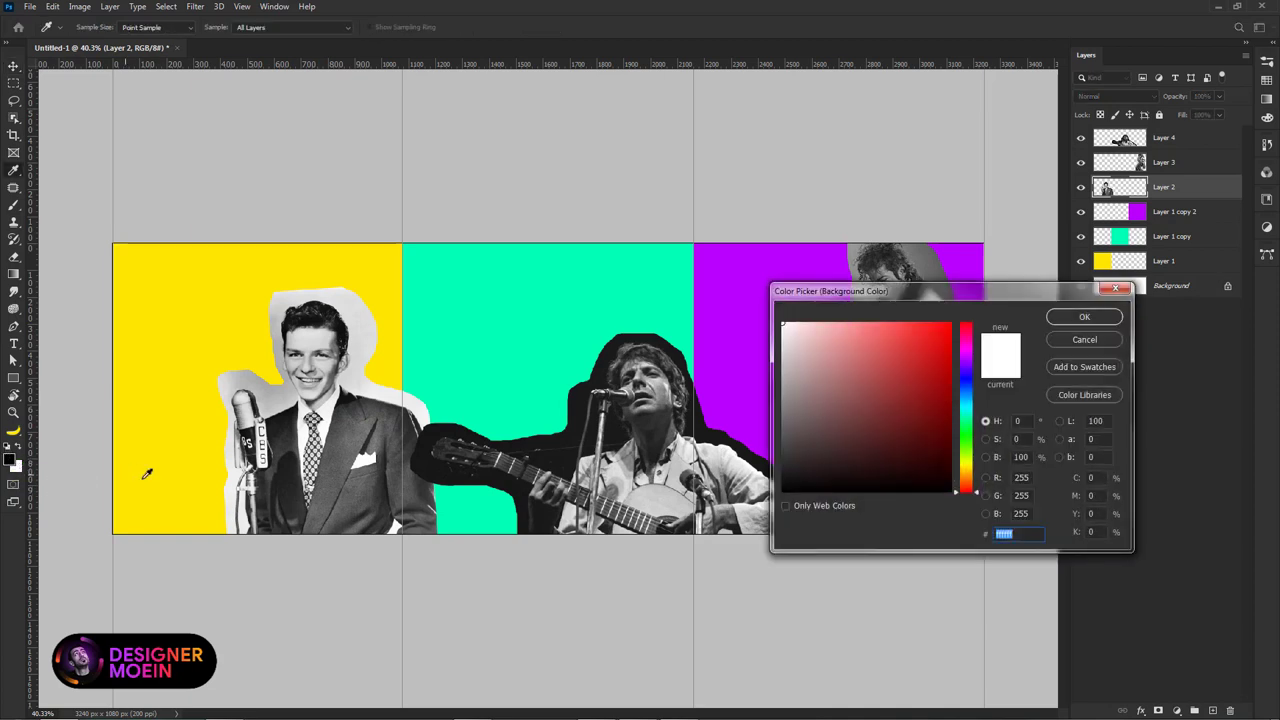
{"action": "left_click_drag", "start_coordinate": [962, 374], "coordinate": [961, 340]}
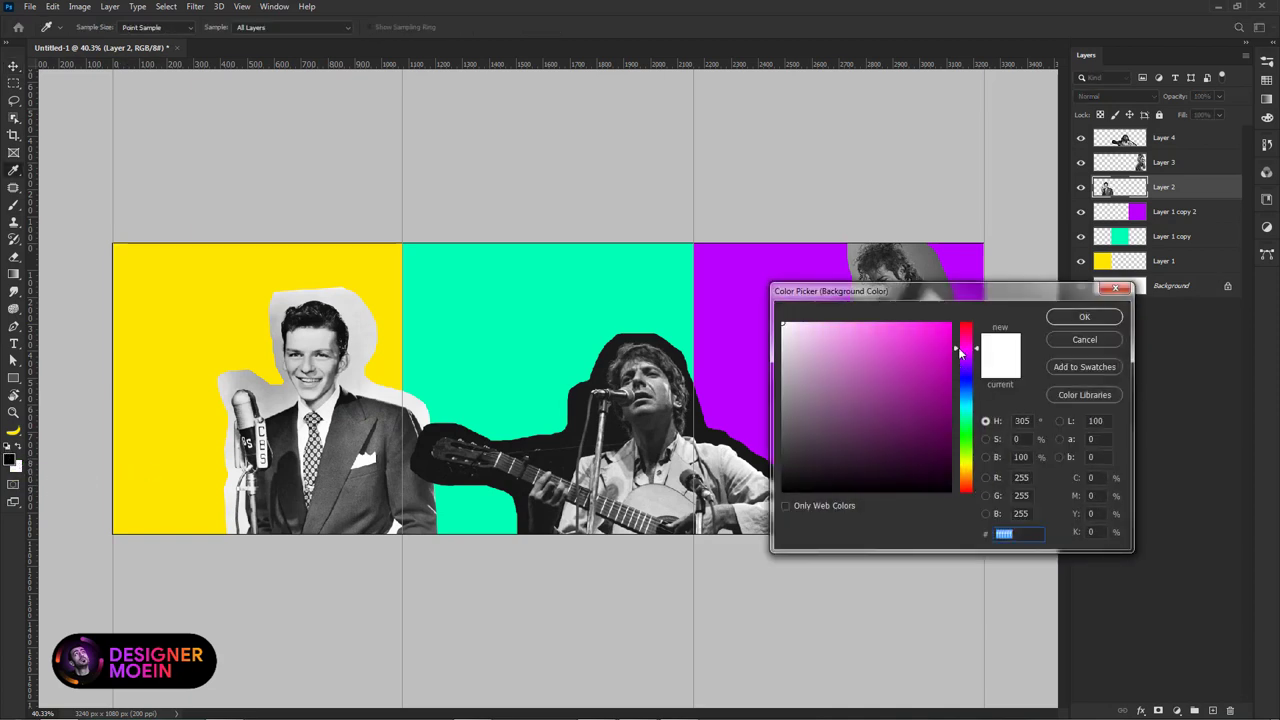
{"action": "type", "text": "ff479e"}
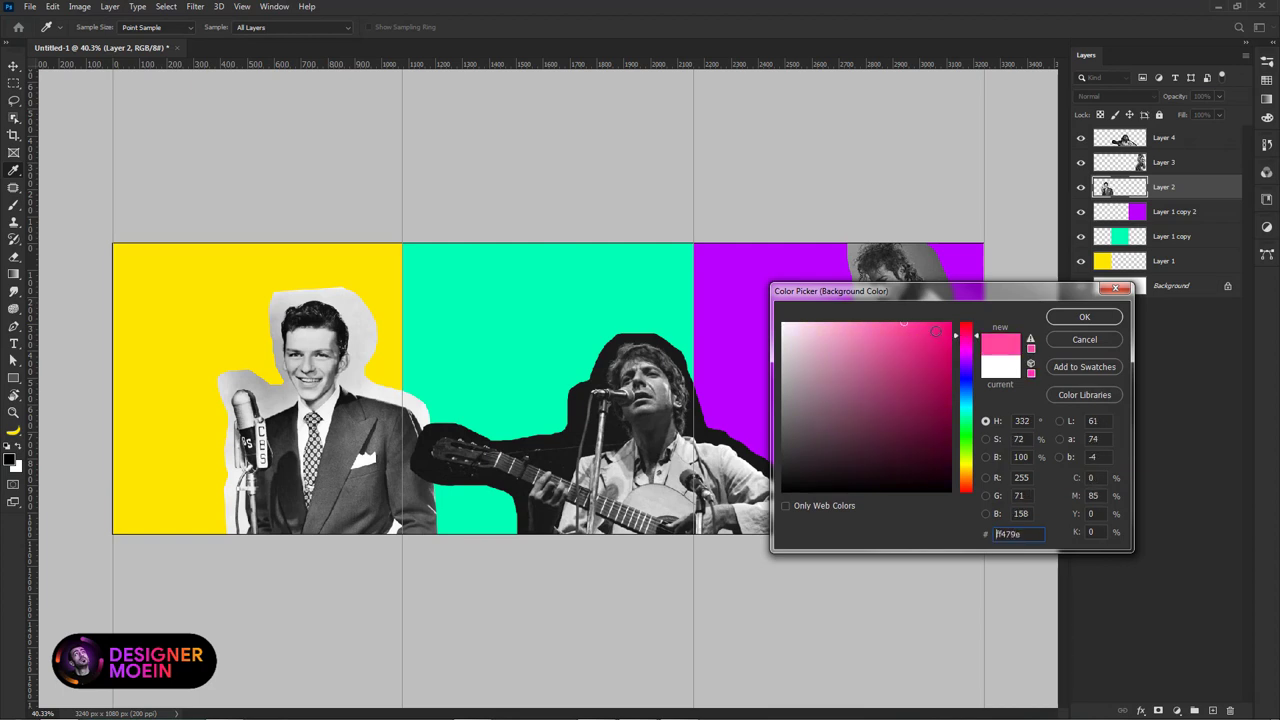
{"action": "left_click", "coordinate": [915, 323]}
{"action": "left_click", "coordinate": [1068, 318]}
{"action": "key", "text": "v"}
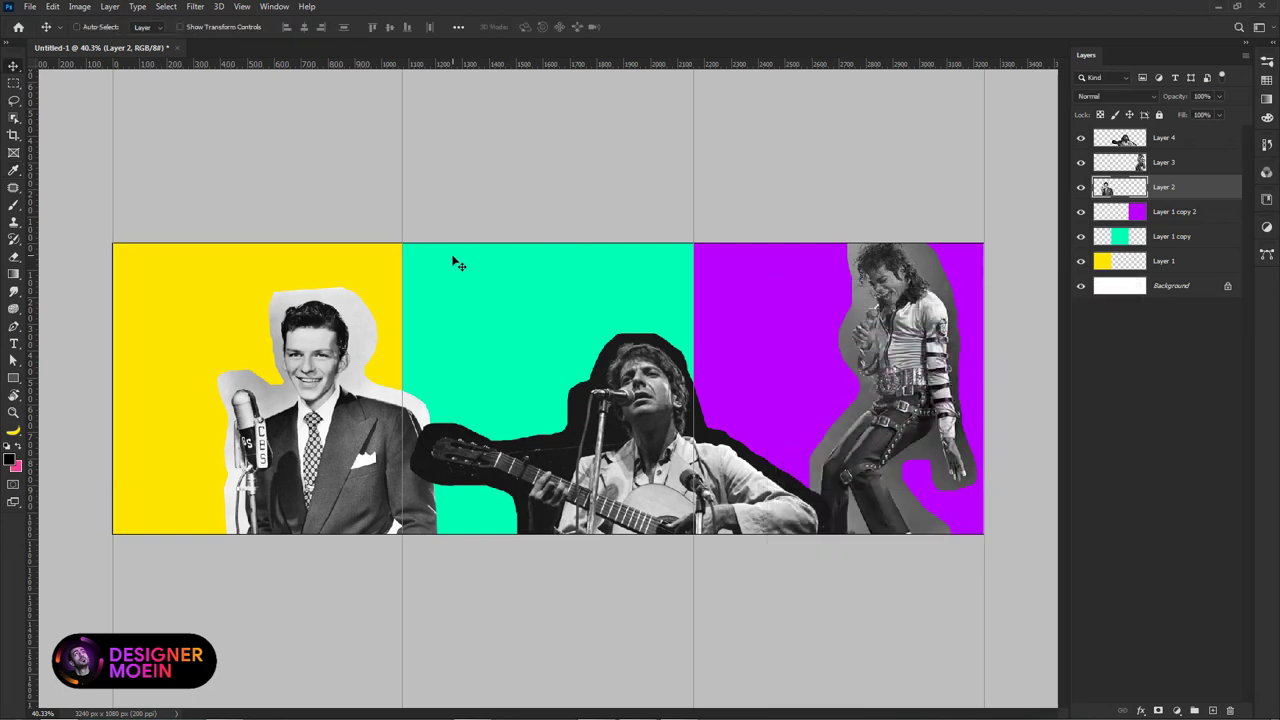
Step: Apply a black-to-hot-pink Gradient Map to Sinatra with a pink stop at 77%
{"action": "left_click", "coordinate": [79, 7]}
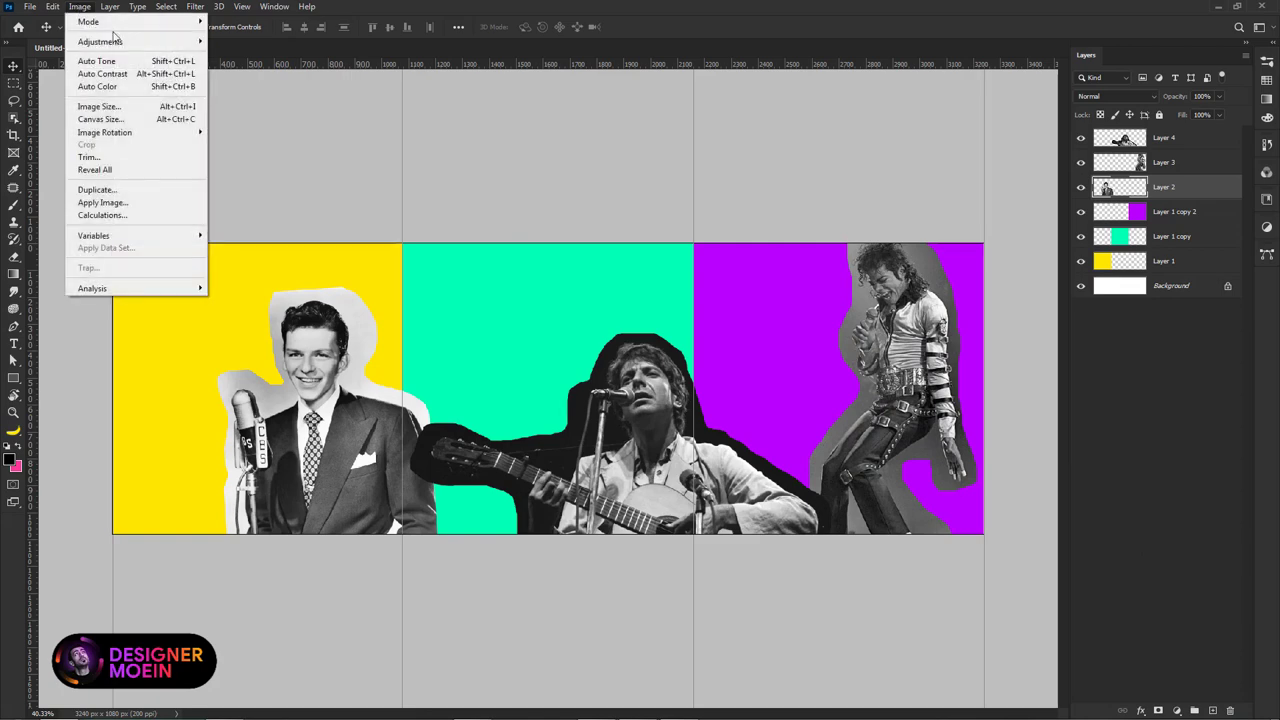
{"action": "left_click", "coordinate": [272, 232]}
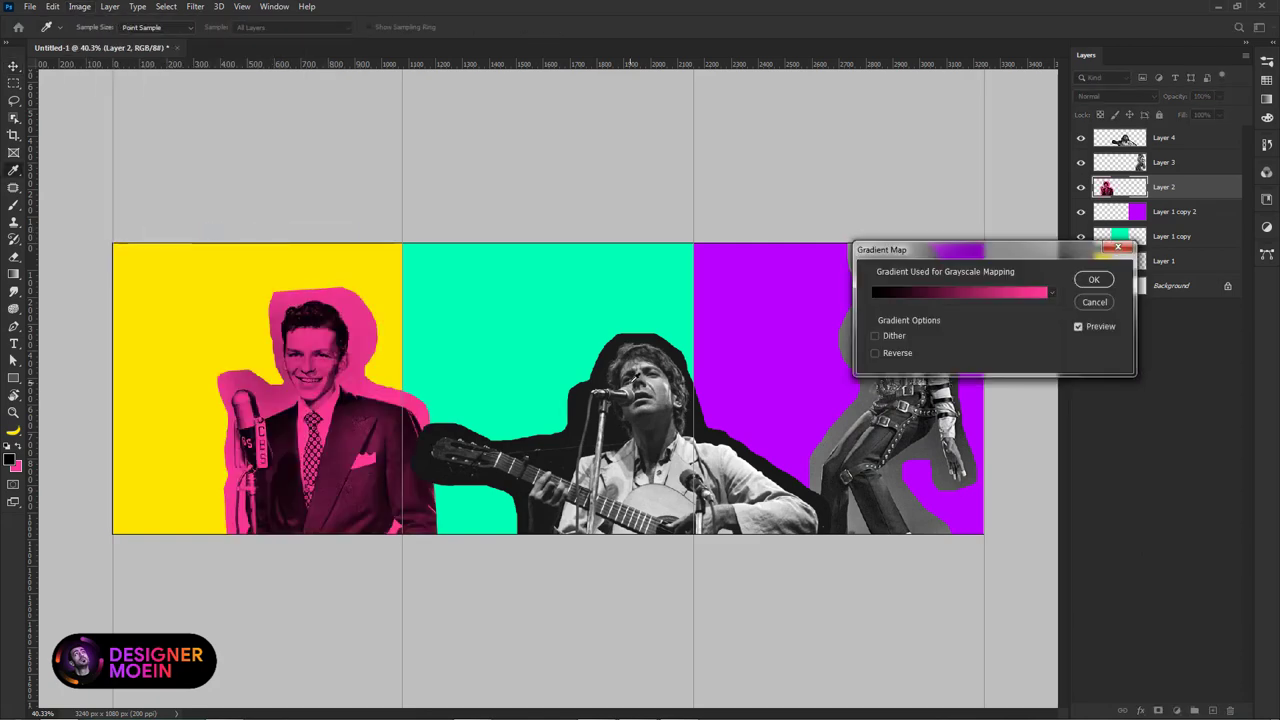
{"action": "left_click", "coordinate": [999, 292]}
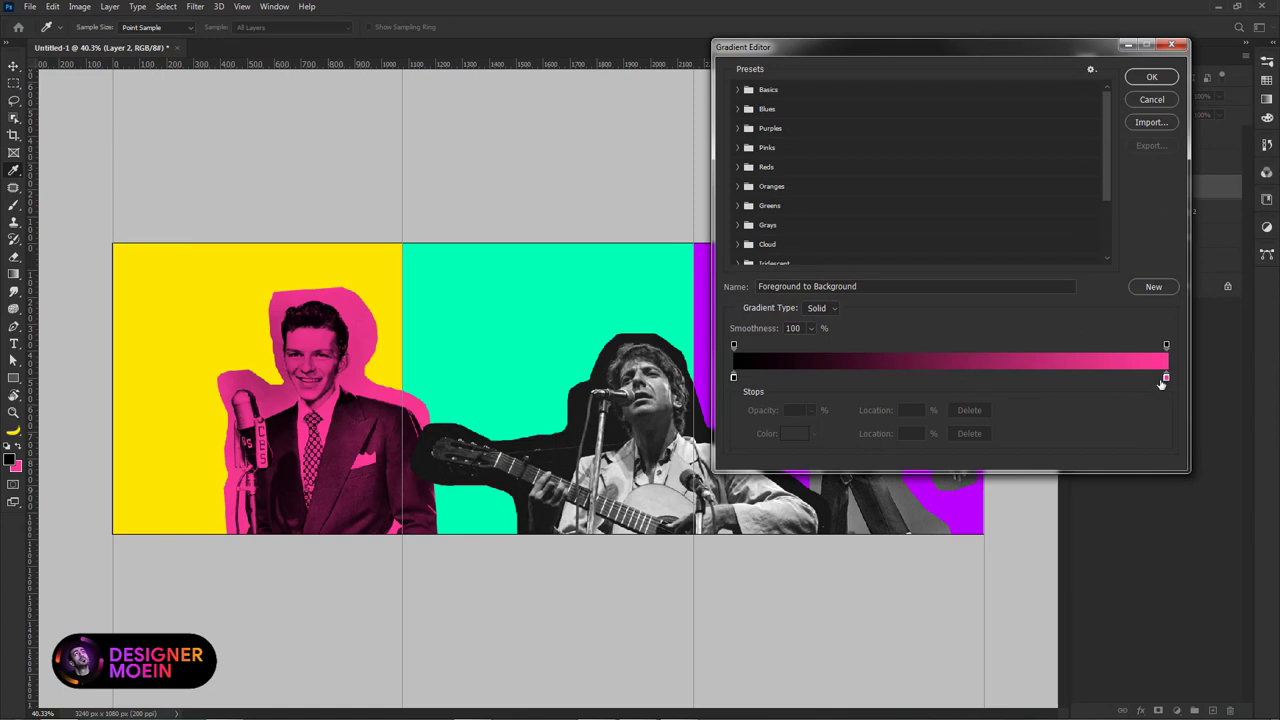
{"action": "left_click_drag", "start_coordinate": [1166, 378], "coordinate": [1068, 376]}
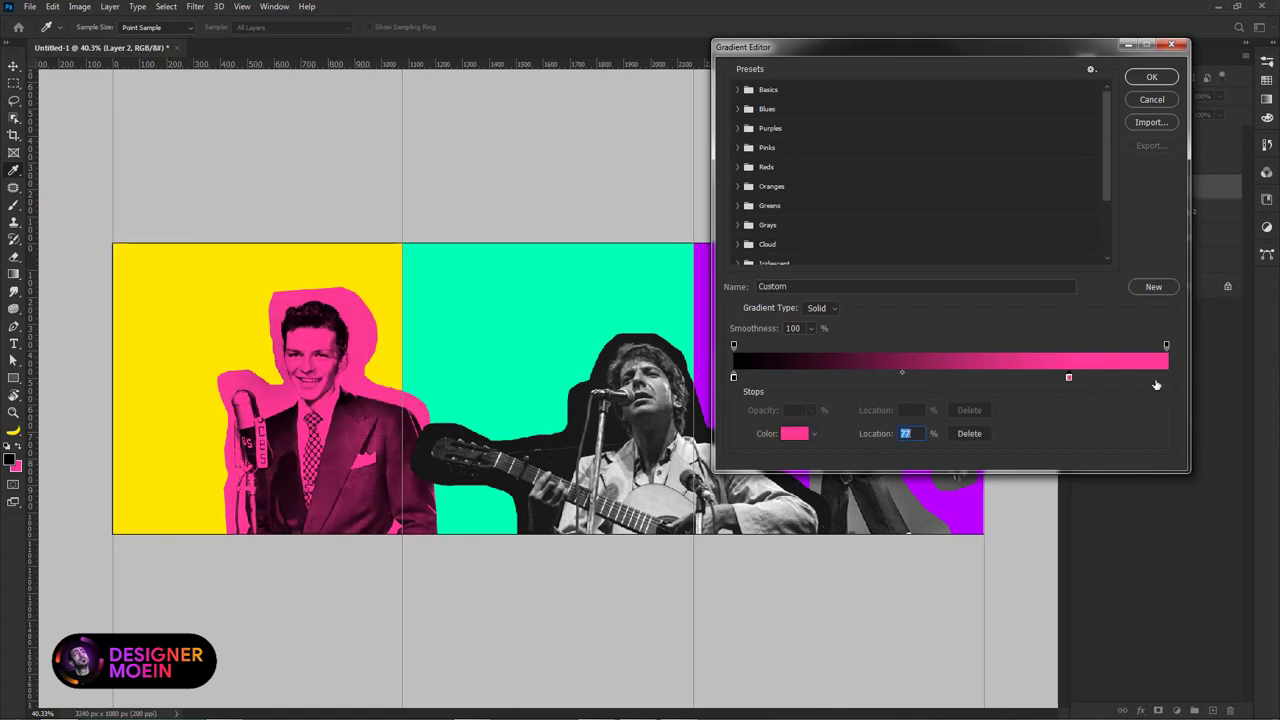
{"action": "left_click", "coordinate": [796, 436]}
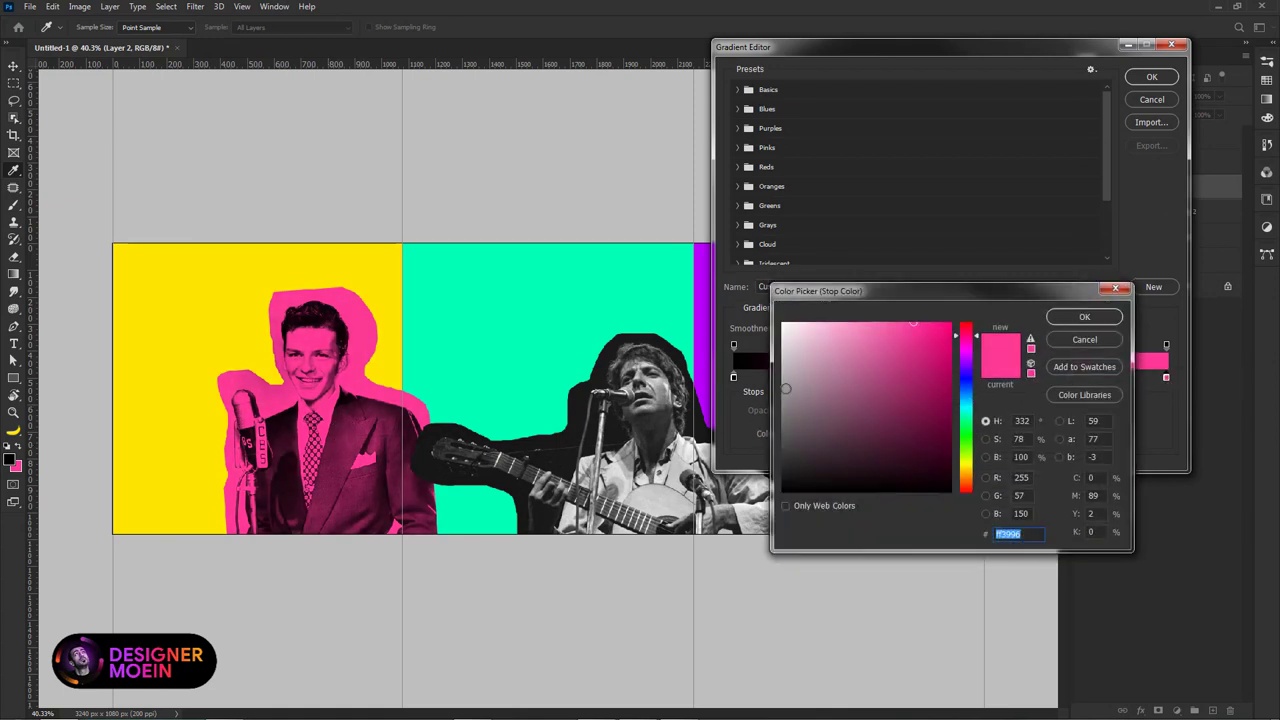
{"action": "left_click", "coordinate": [851, 322]}
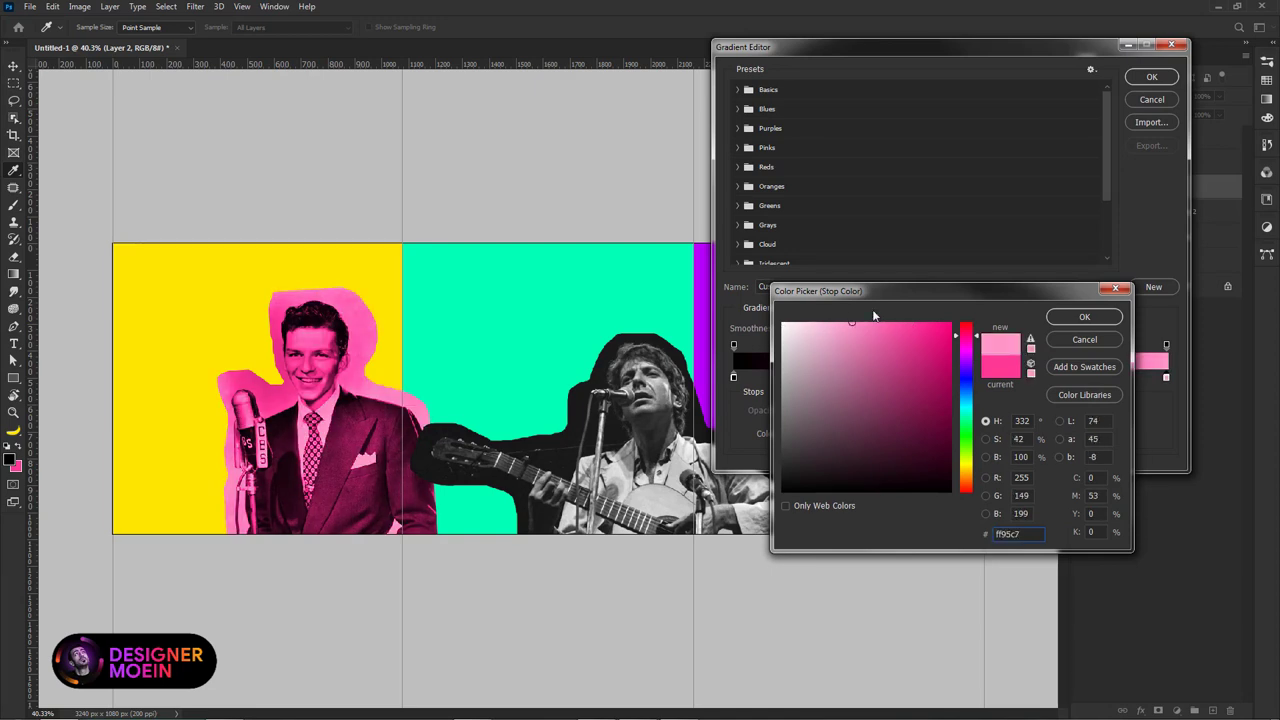
{"action": "left_click", "coordinate": [1064, 341]}
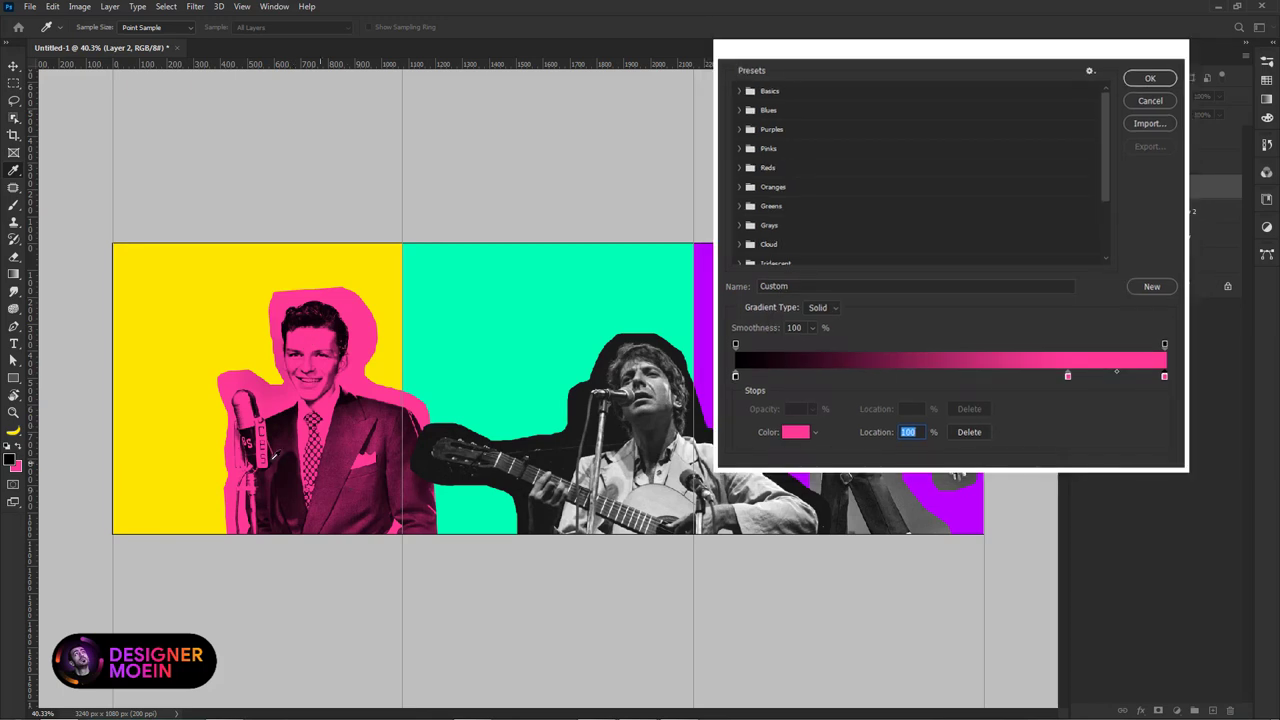
{"action": "key", "text": "Return"}
{"action": "key", "text": "Return"}
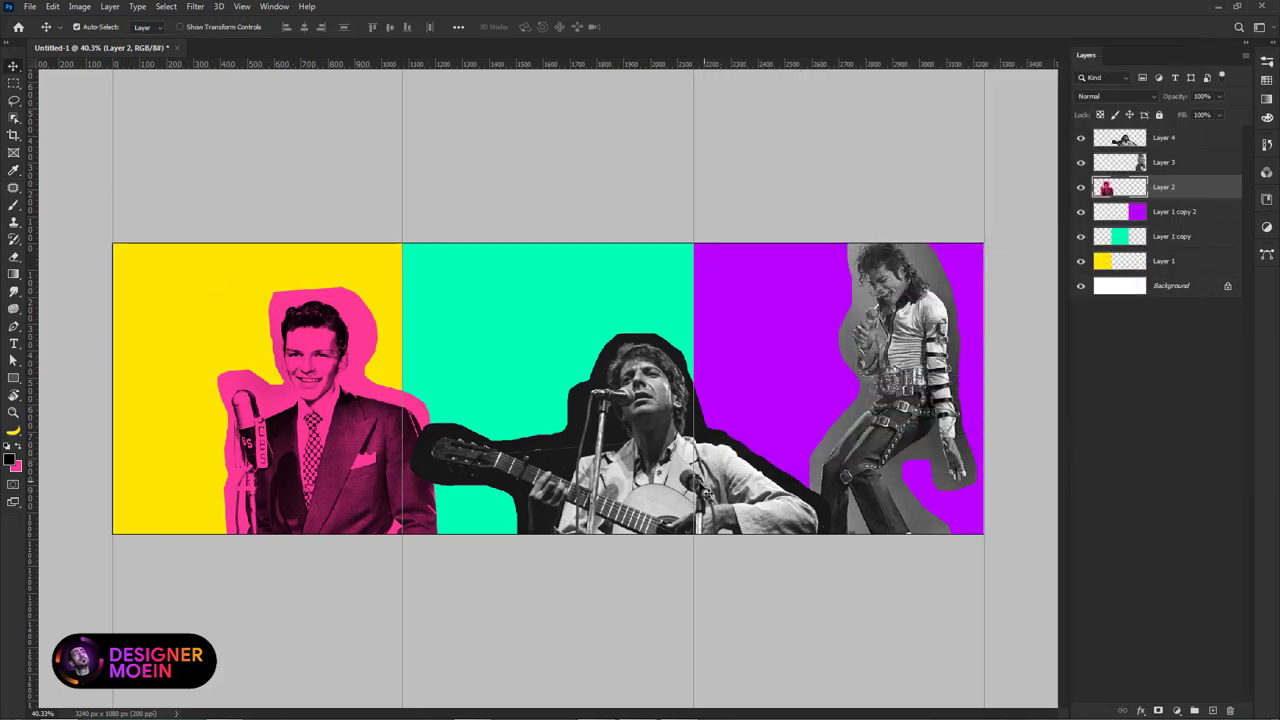
{"action": "left_click", "coordinate": [704, 488], "text": "ctrl"}
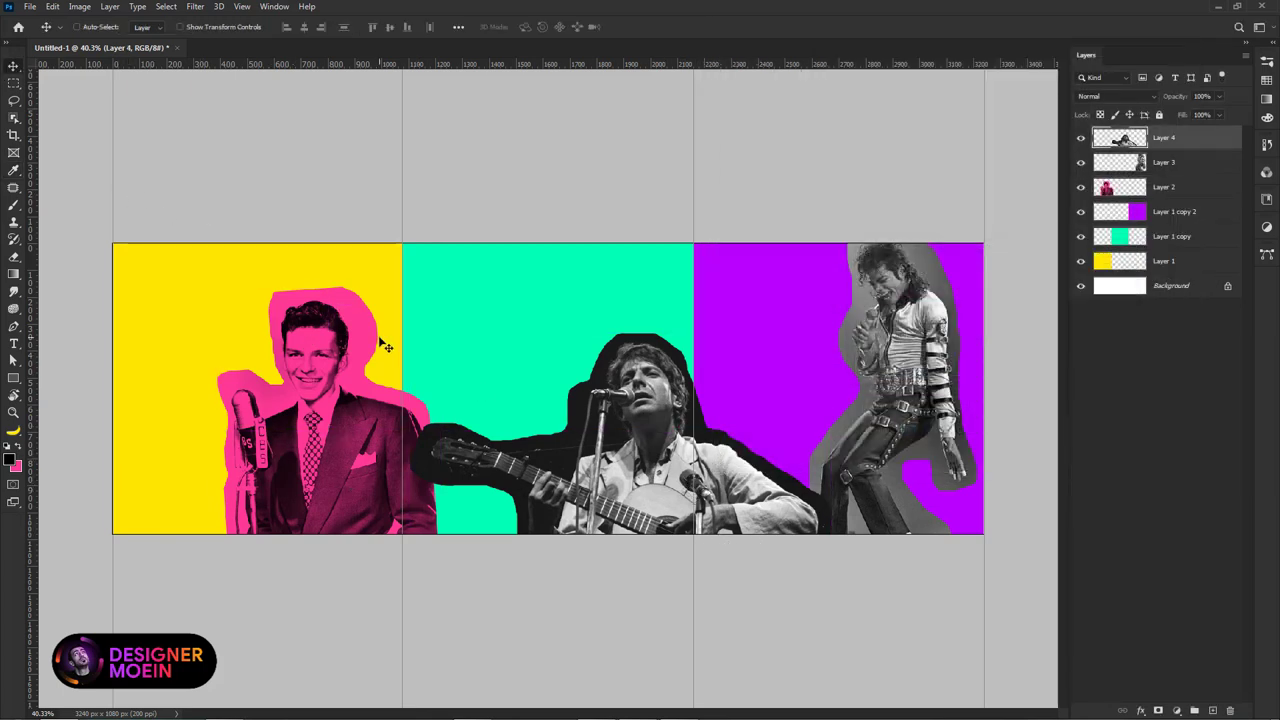
Step: Set the background colour to magenta
{"action": "left_click", "coordinate": [17, 469]}
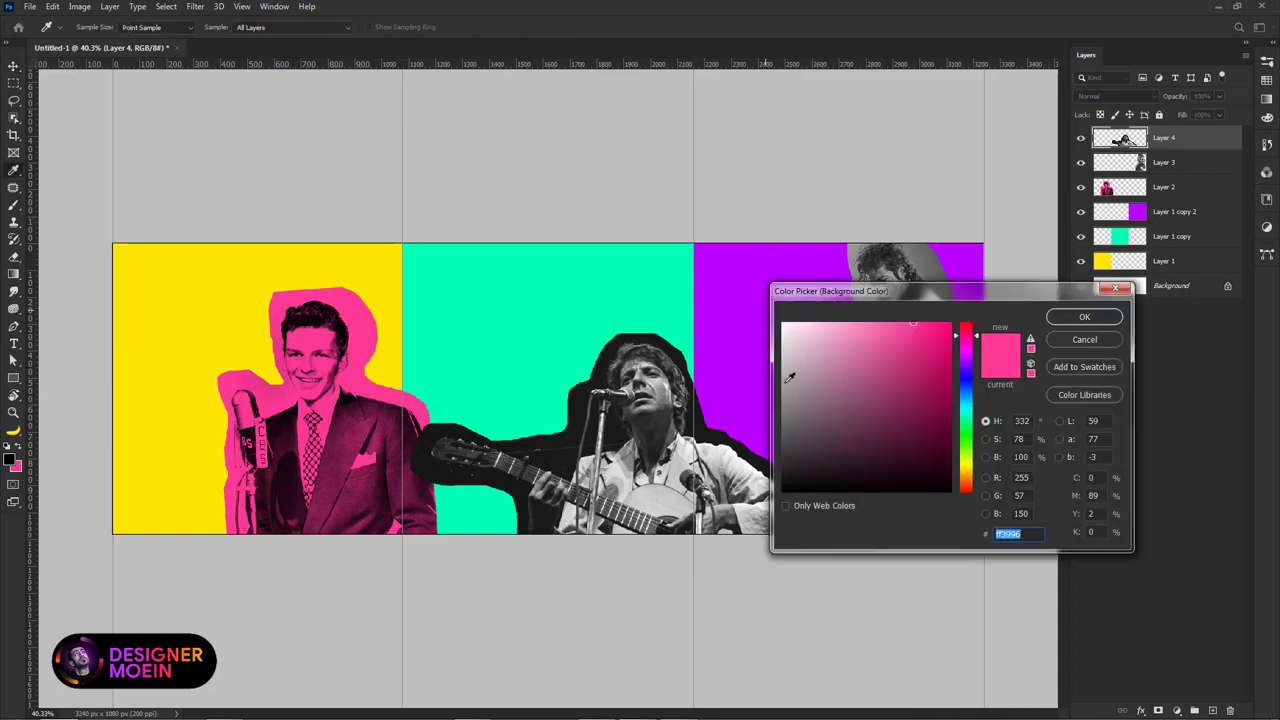
{"action": "left_click", "coordinate": [967, 351]}
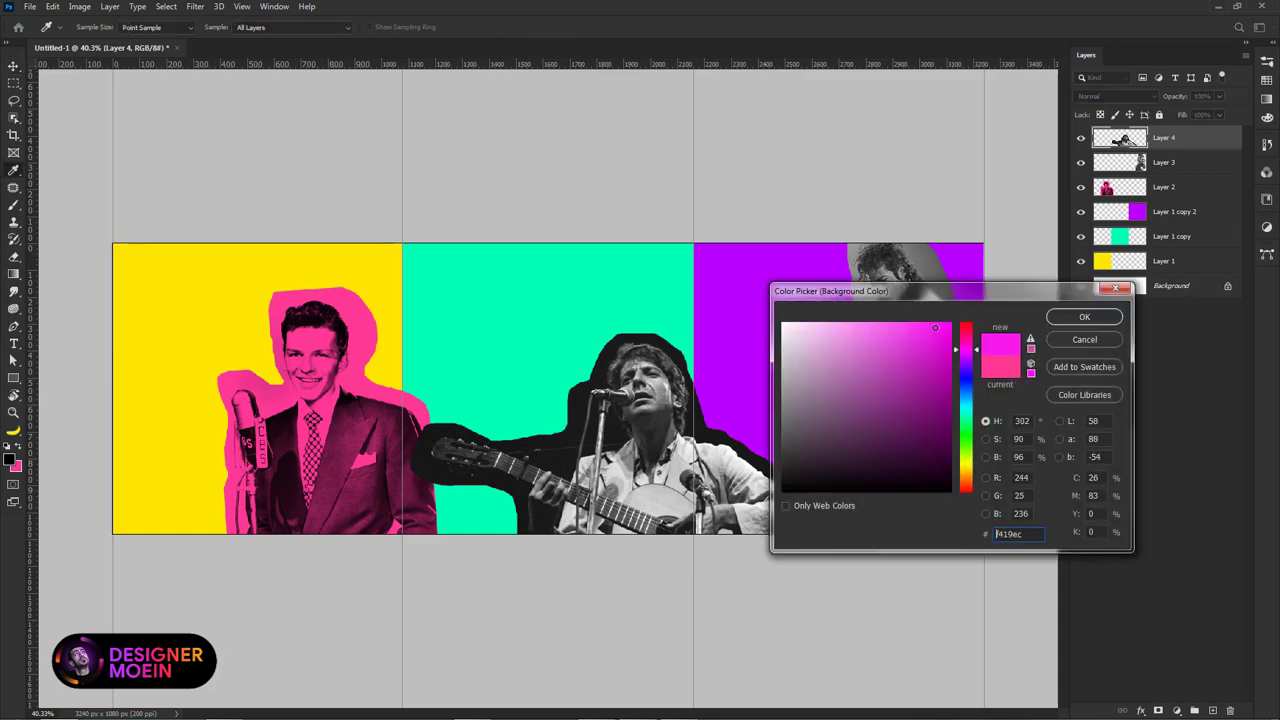
{"action": "left_click_drag", "start_coordinate": [925, 342], "coordinate": [937, 320]}
{"action": "key", "text": "Return"}
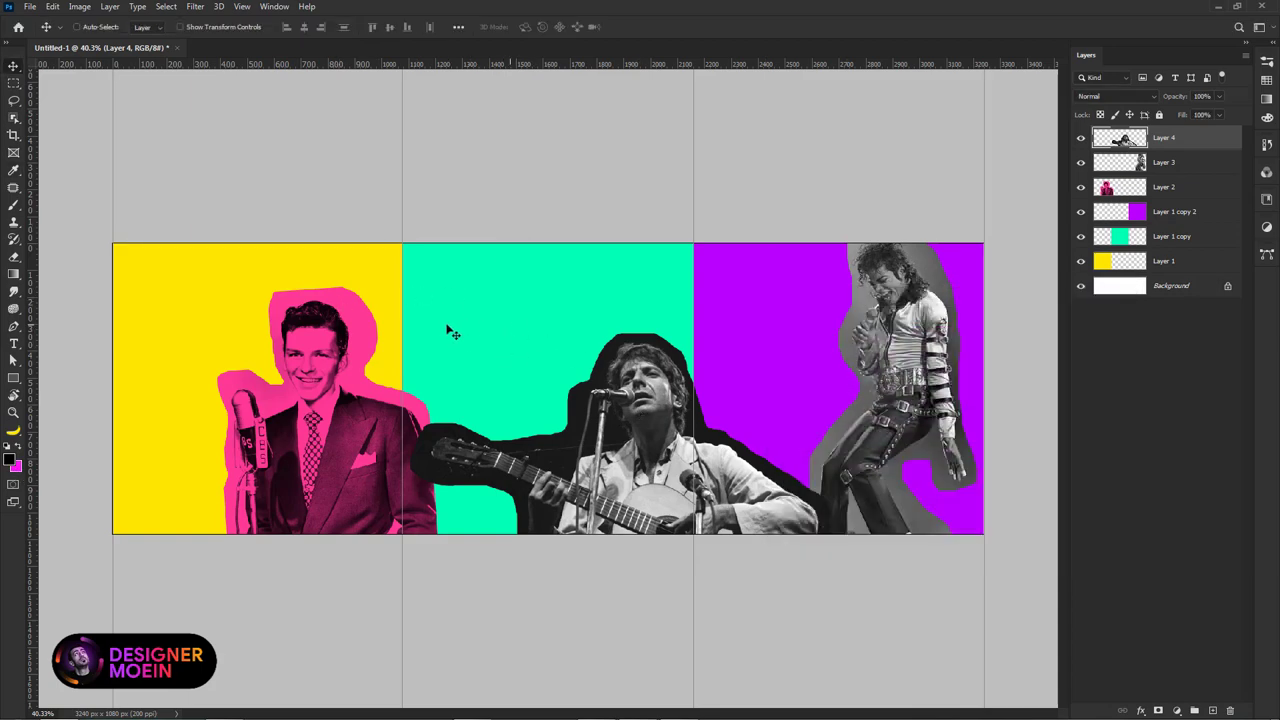
Step: Apply a black-to-magenta Gradient Map from the basic presets to the guitarist cutout
{"action": "left_click", "coordinate": [79, 6]}
{"action": "mouse_move", "coordinate": [101, 41]}
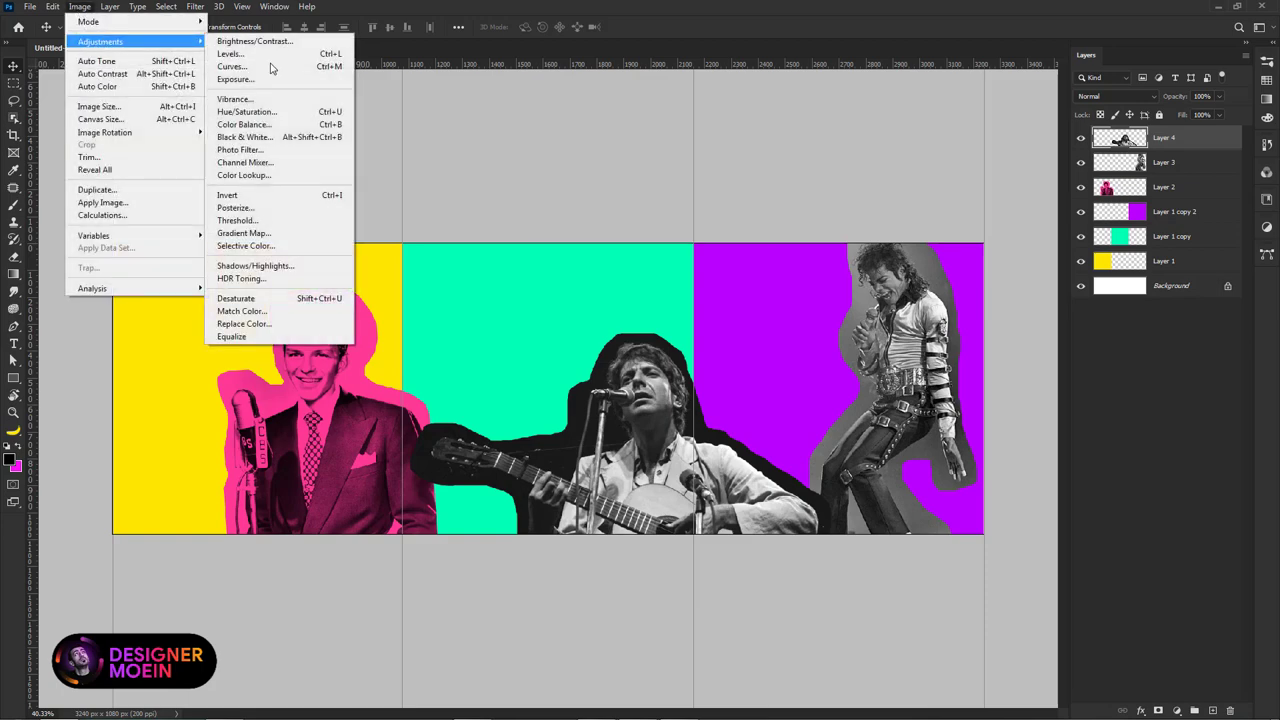
{"action": "left_click", "coordinate": [275, 232]}
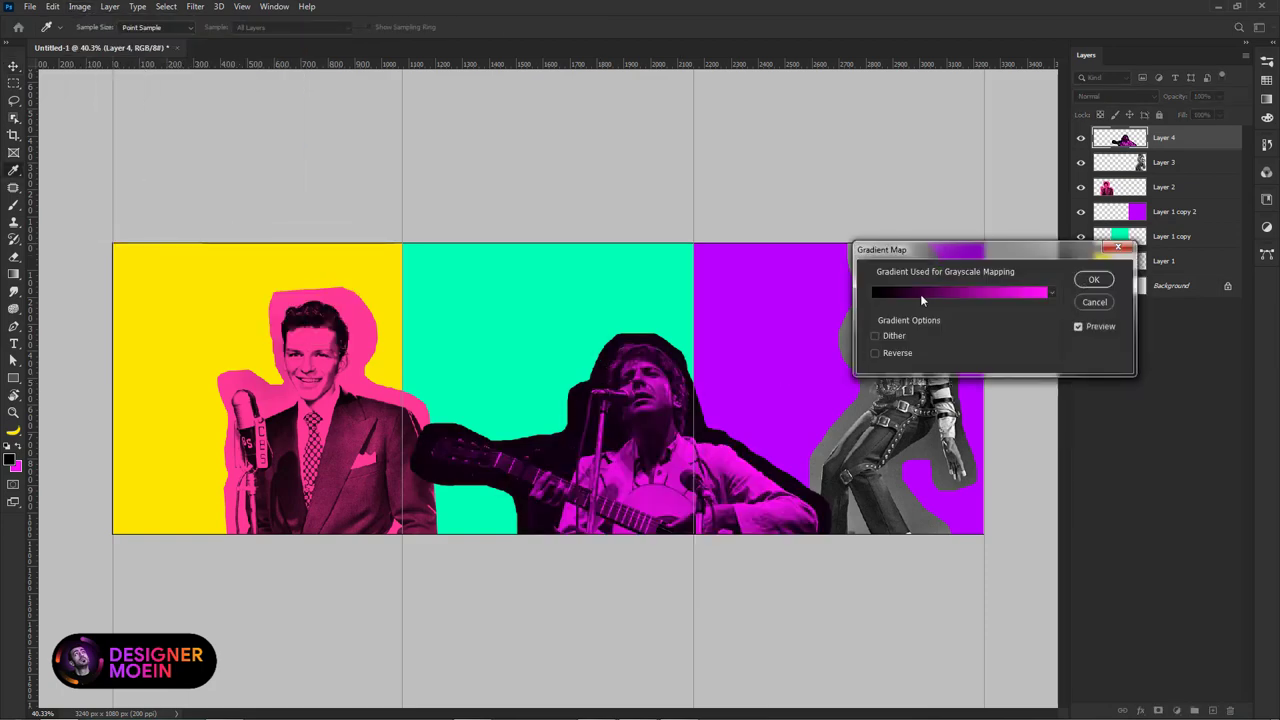
{"action": "left_click", "coordinate": [921, 294]}
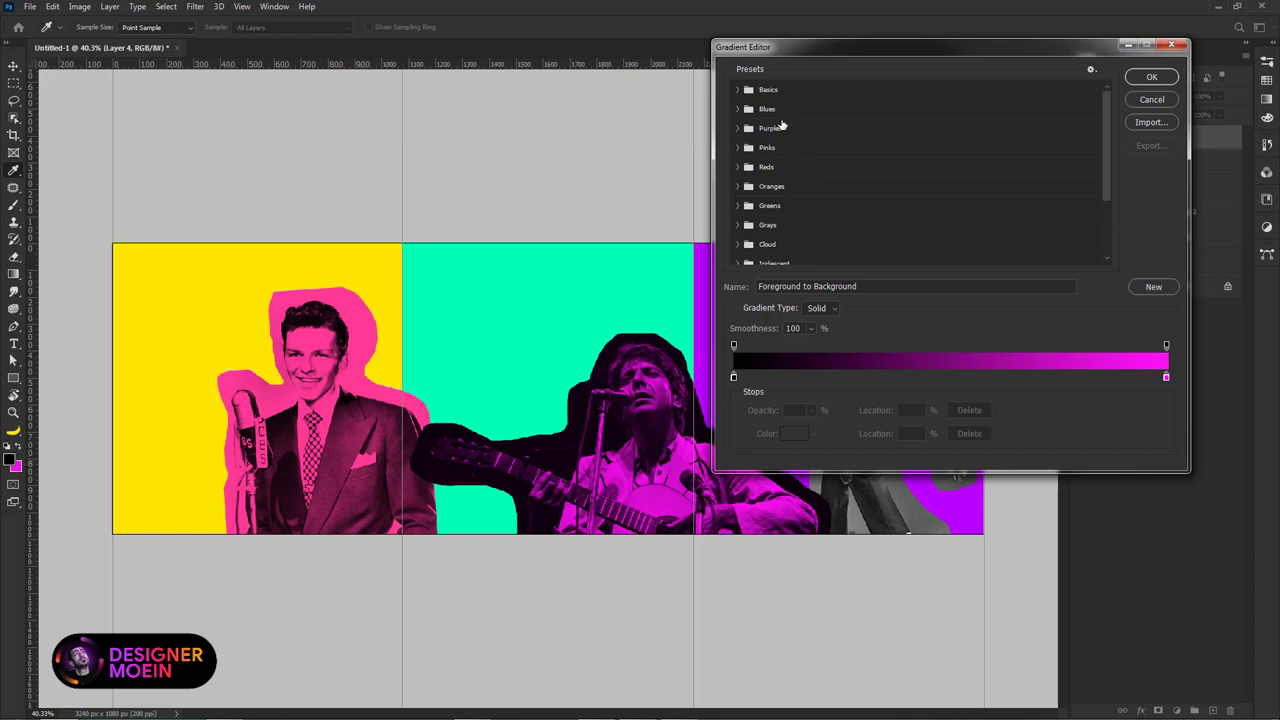
{"action": "left_click", "coordinate": [747, 91]}
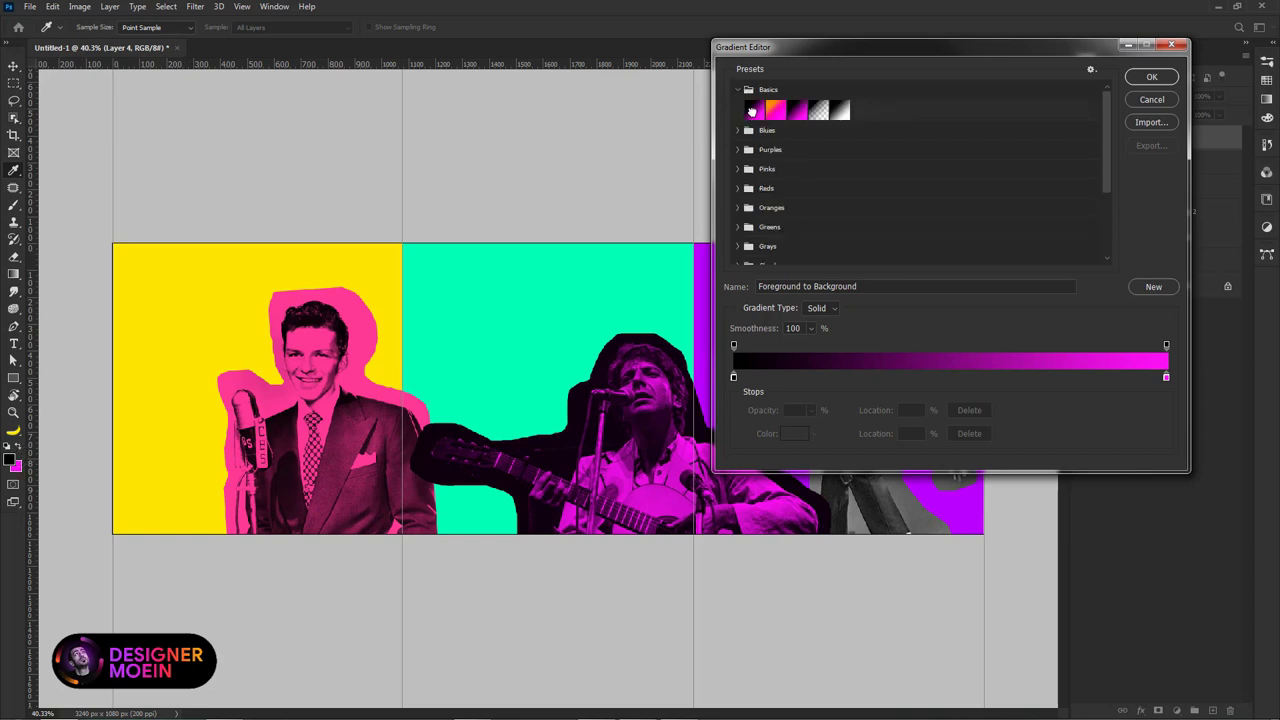
{"action": "left_click", "coordinate": [1151, 77]}
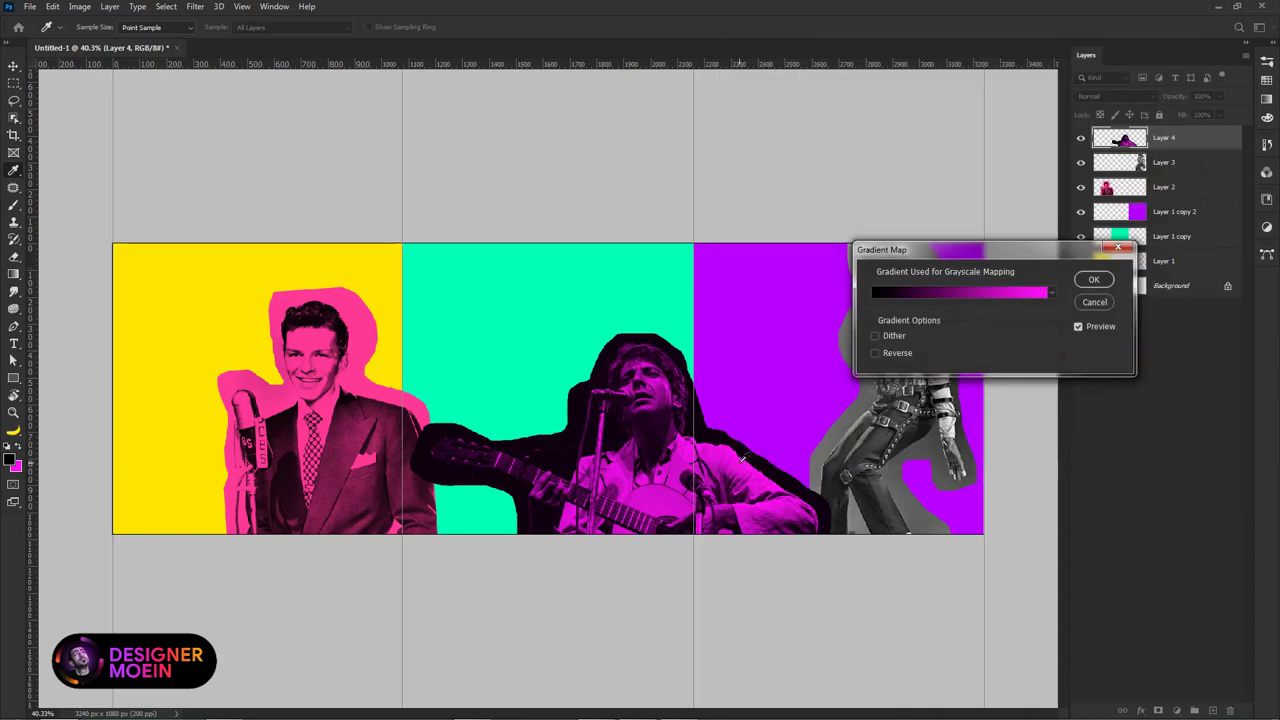
{"action": "left_click", "coordinate": [1094, 279]}
{"action": "left_click", "coordinate": [915, 380], "text": "ctrl"}
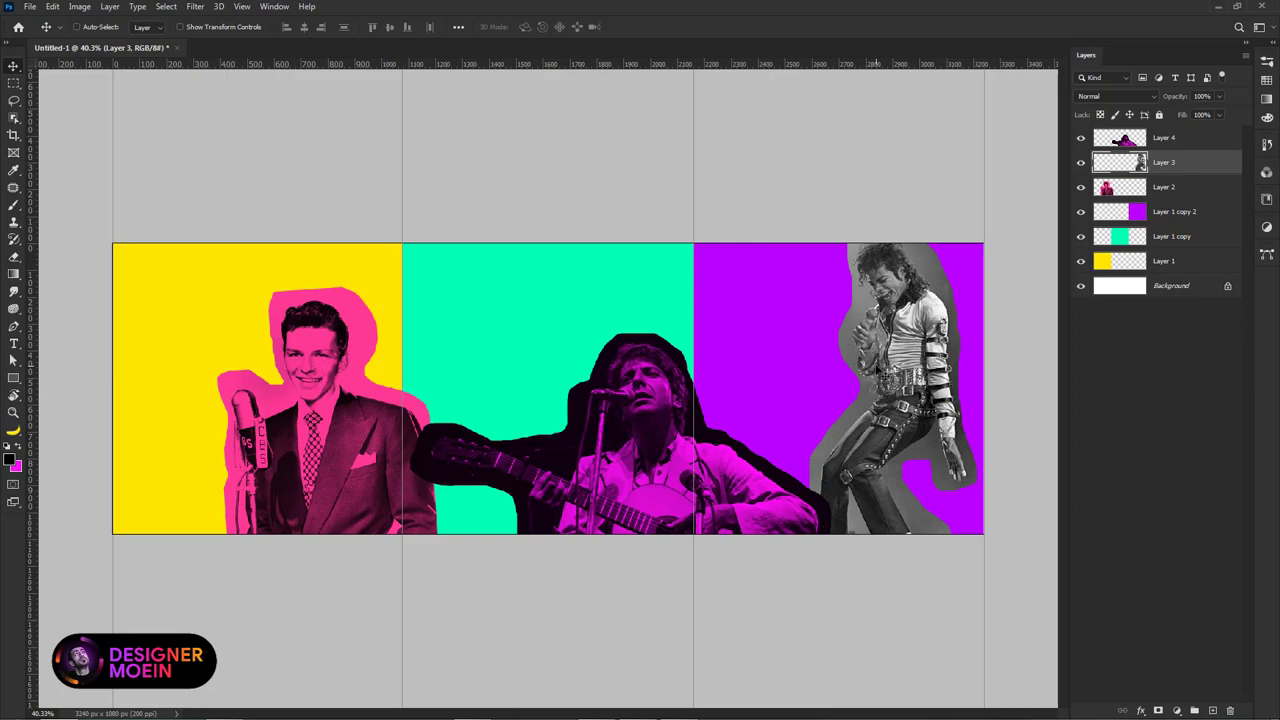
Step: Set the background colour to the yellow sampled from the left panel
{"action": "left_click", "coordinate": [16, 467]}
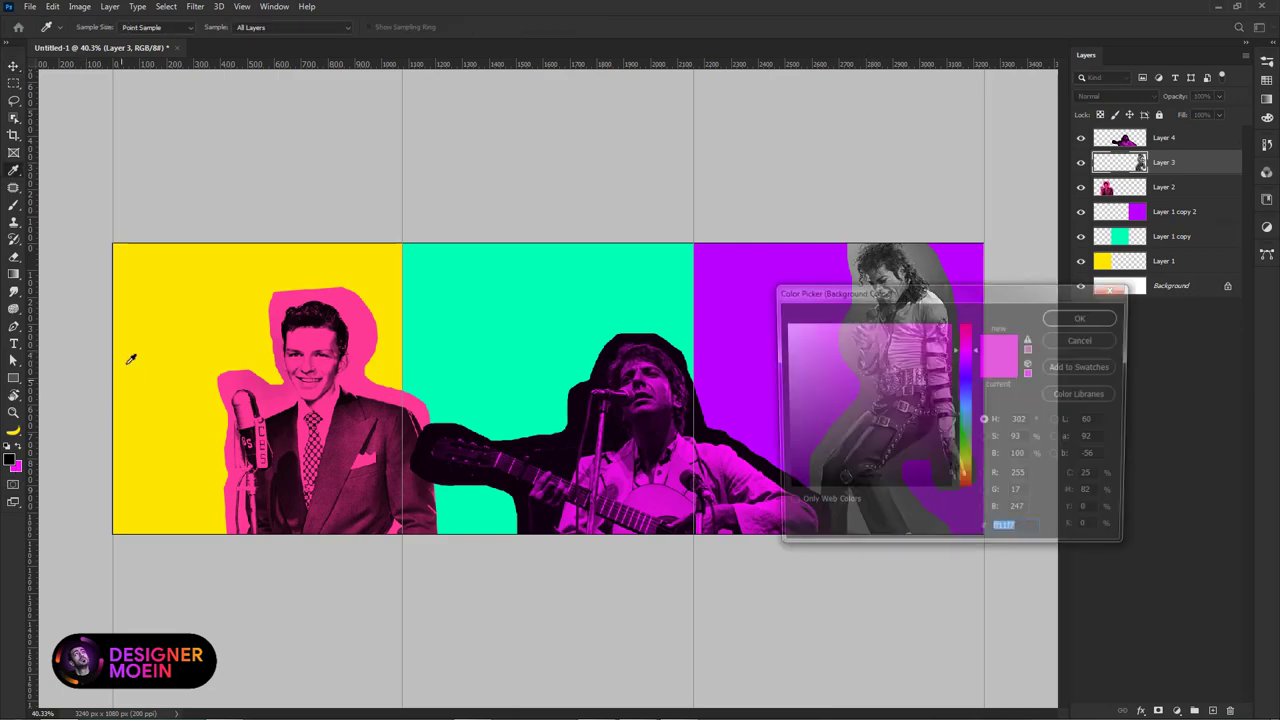
{"action": "left_click", "coordinate": [206, 329]}
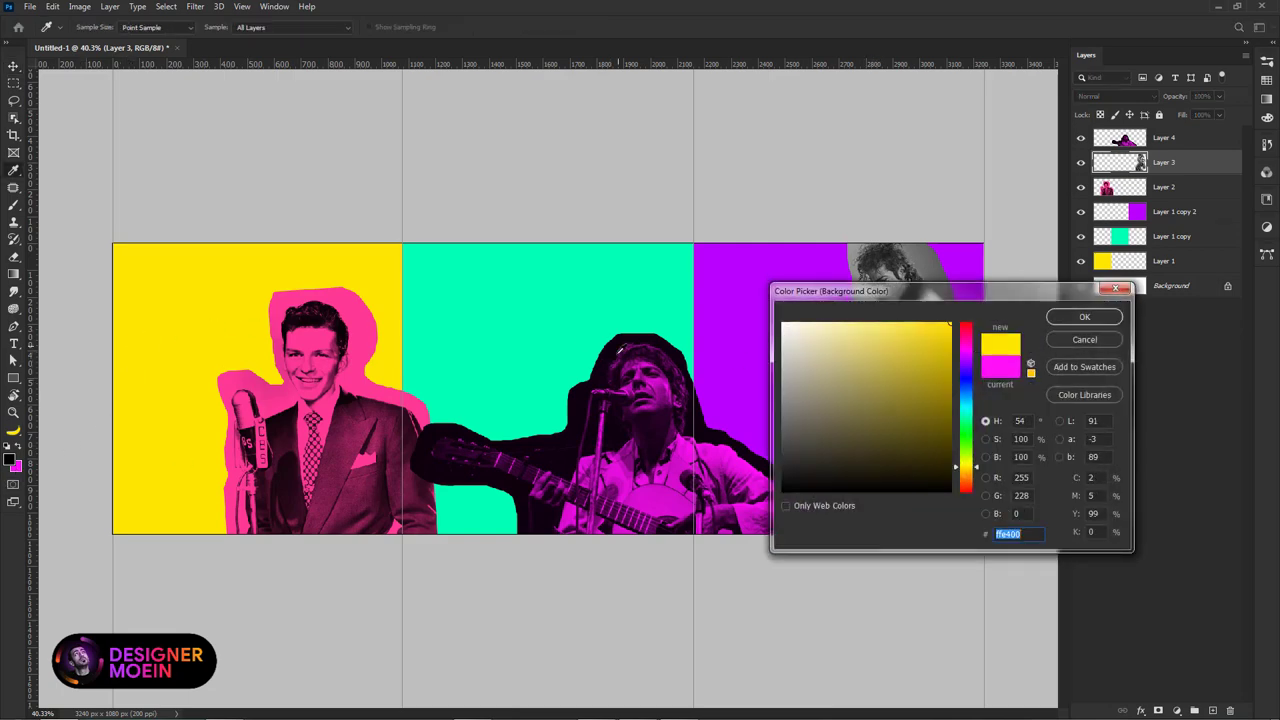
{"action": "left_click", "coordinate": [1069, 317]}
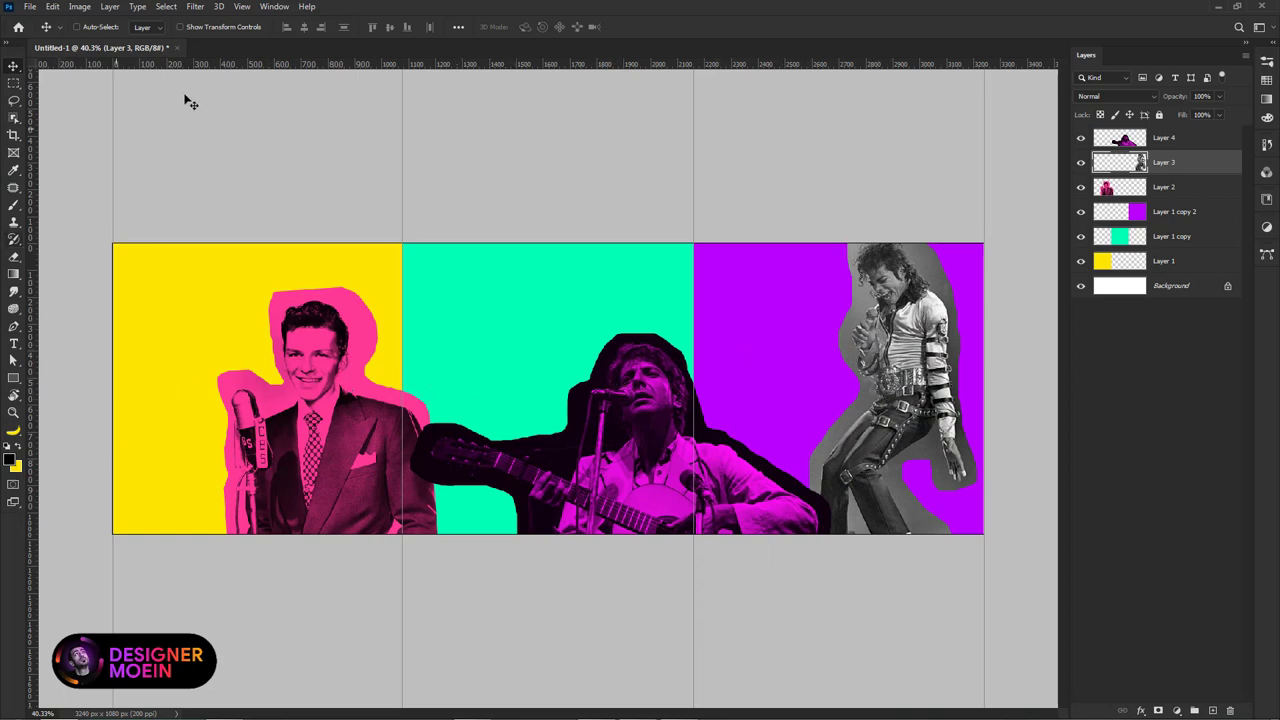
Step: Apply a black-to-yellow Gradient Map to the dancer, with stops at 16% and 82%
{"action": "left_click", "coordinate": [80, 7]}
{"action": "left_click", "coordinate": [297, 231]}
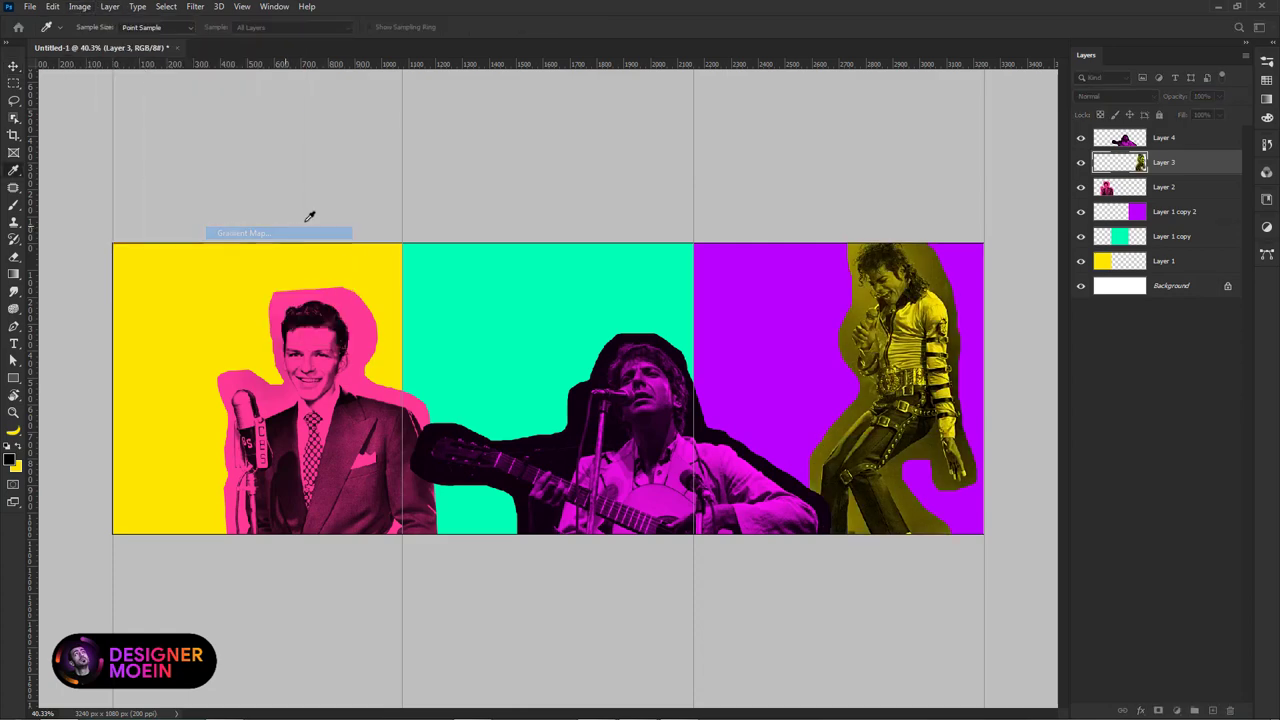
{"action": "left_click_drag", "start_coordinate": [885, 245], "coordinate": [461, 389]}
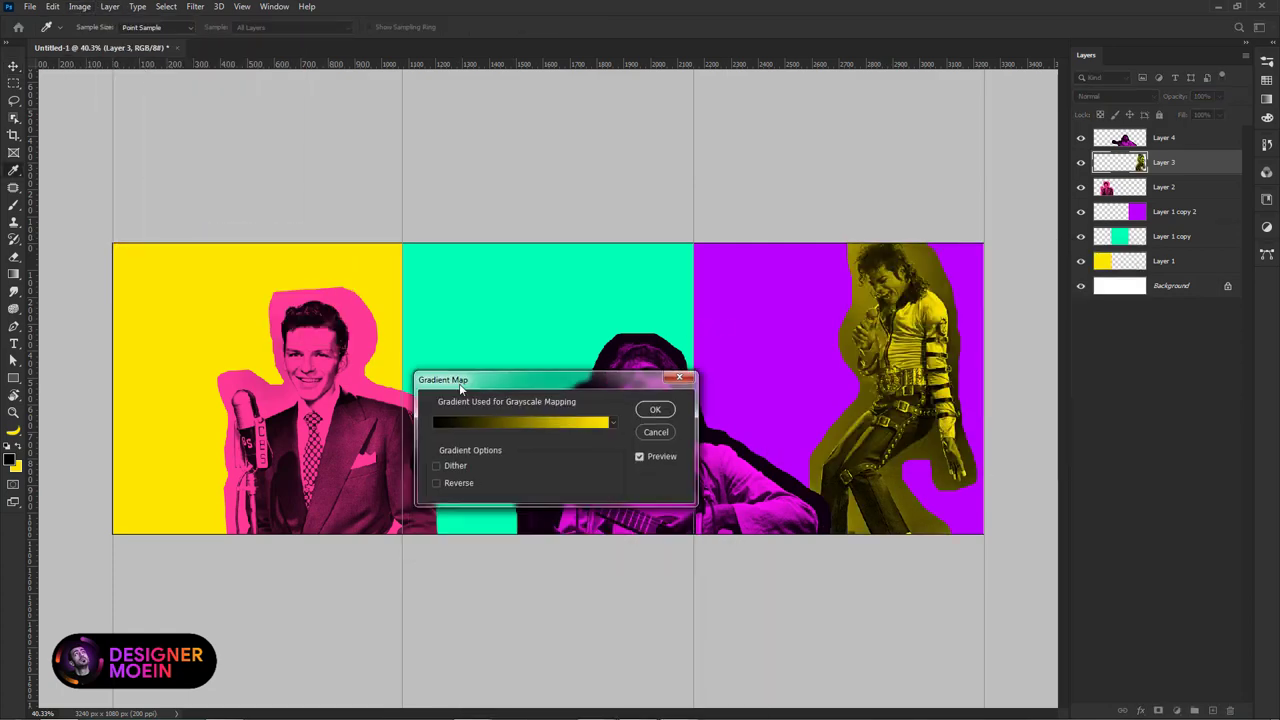
{"action": "left_click", "coordinate": [530, 425]}
{"action": "left_click_drag", "start_coordinate": [922, 42], "coordinate": [331, 100]}
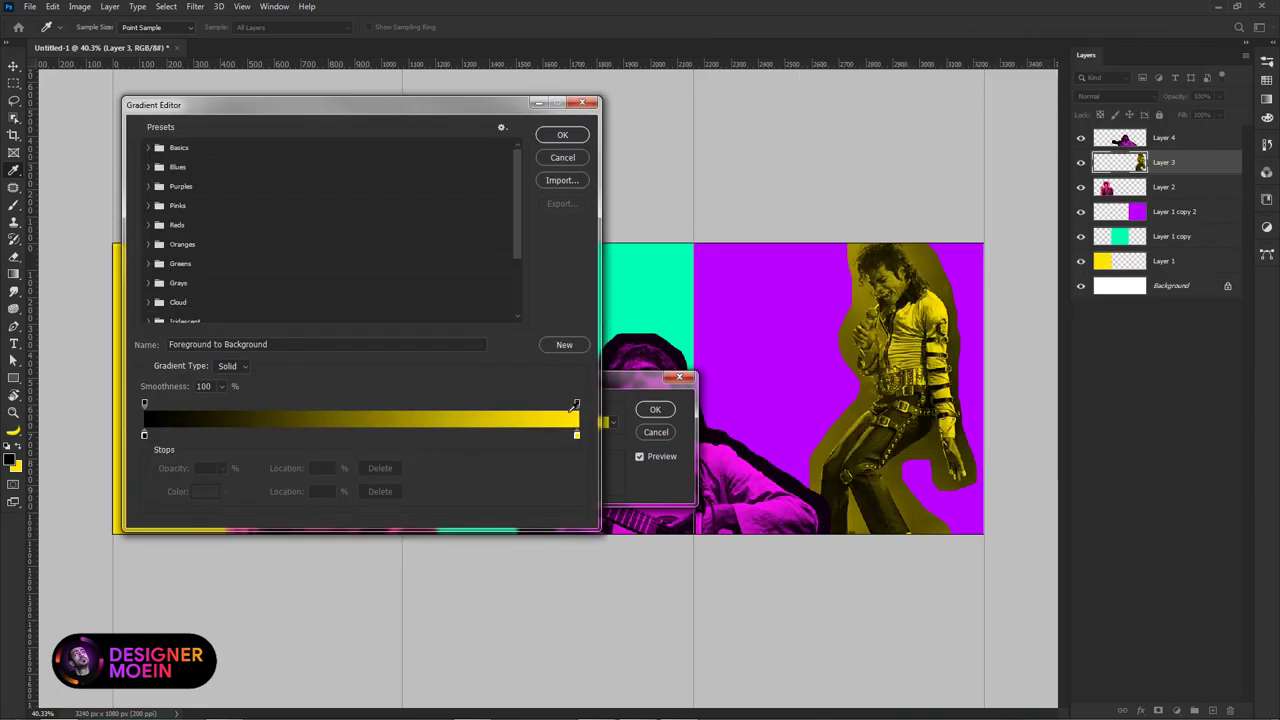
{"action": "left_click_drag", "start_coordinate": [576, 436], "coordinate": [499, 436]}
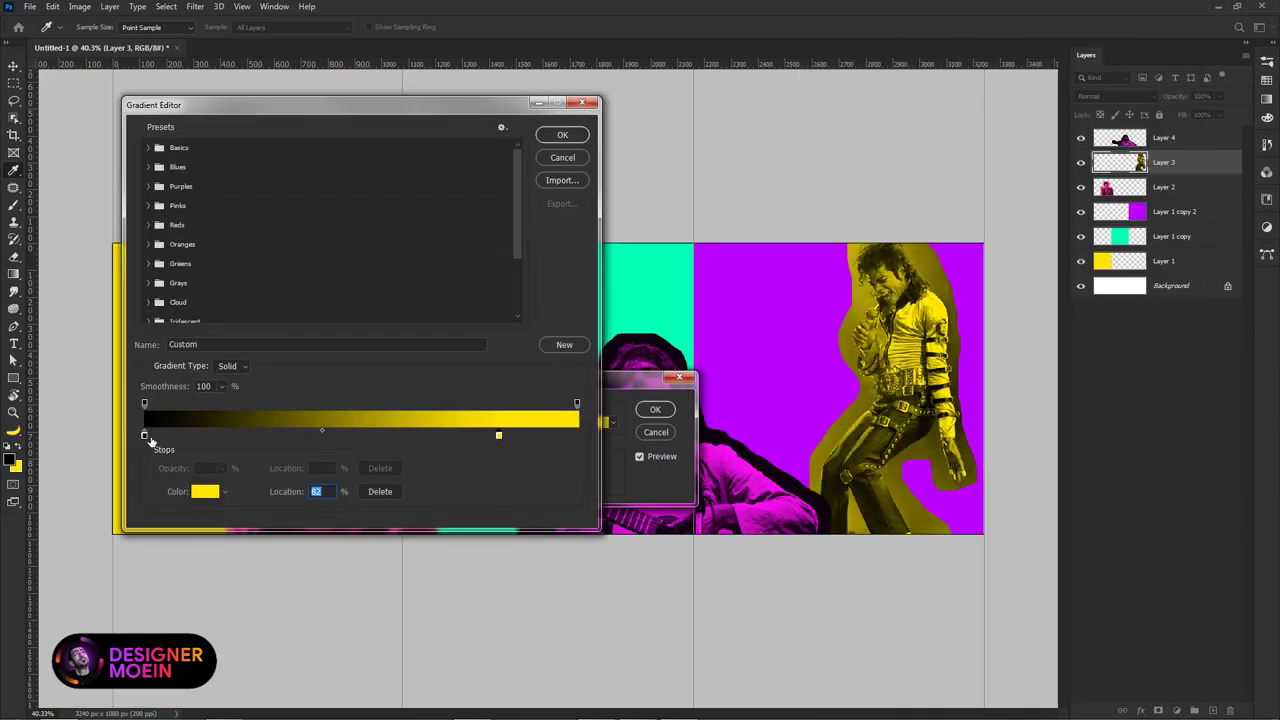
{"action": "mouse_move", "coordinate": [146, 437]}
{"action": "left_mouse_down"}
{"action": "mouse_move", "coordinate": [215, 437]}
{"action": "mouse_move", "coordinate": [197, 437]}
{"action": "left_mouse_up"}
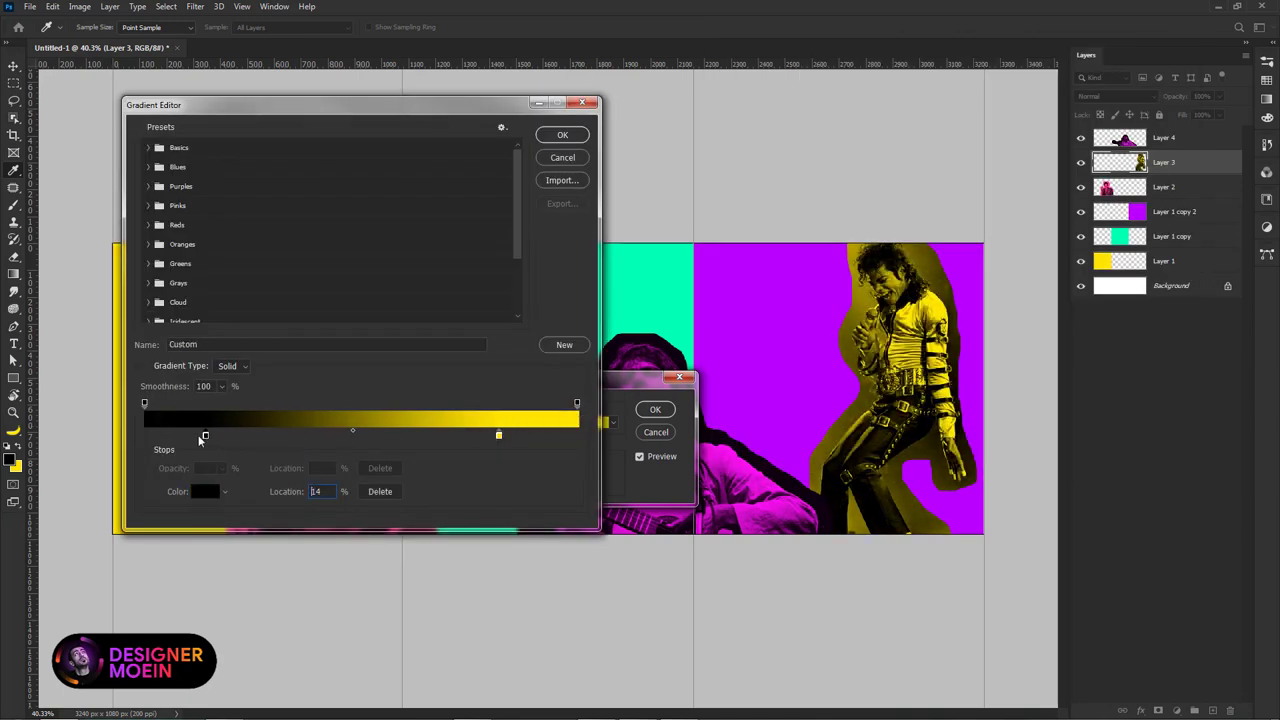
{"action": "left_click", "coordinate": [561, 136]}
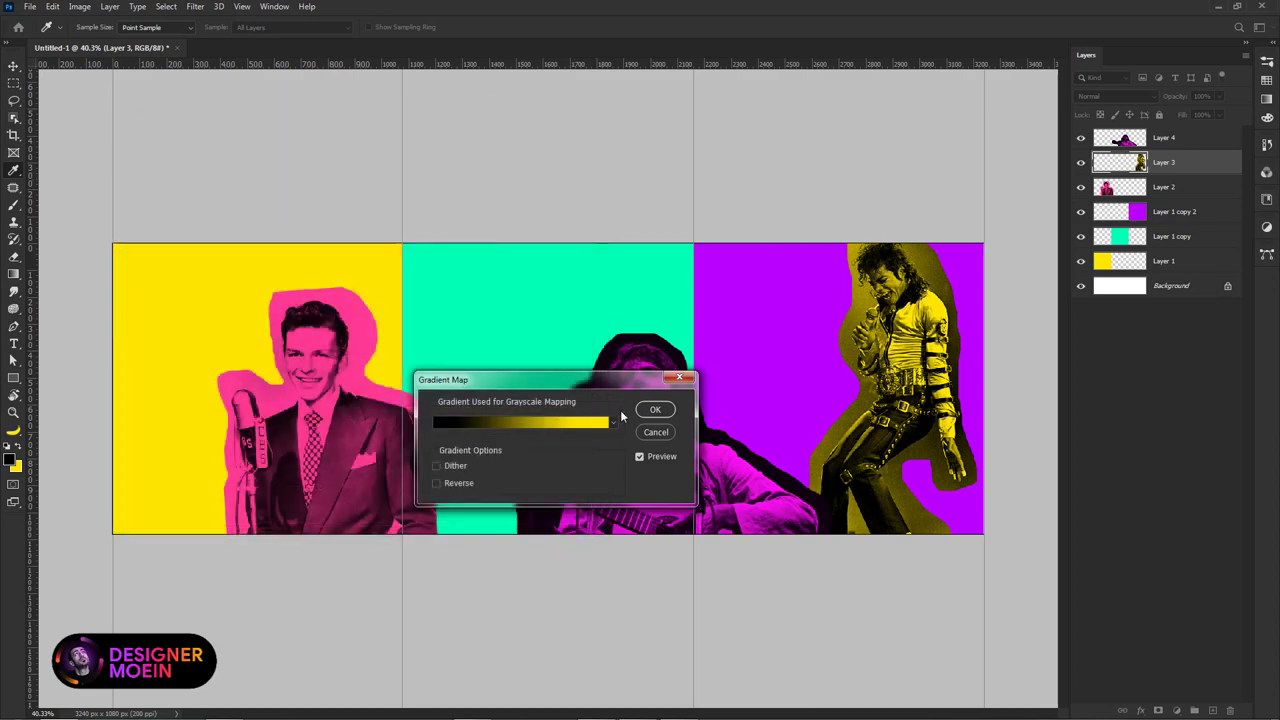
{"action": "left_click", "coordinate": [655, 409]}
{"action": "left_click", "coordinate": [327, 457], "text": "ctrl"}
Step: Add a new empty layer above Layer 4
{"action": "scroll", "coordinate": [362, 378], "scroll_direction": "up", "scroll_amount": 1}
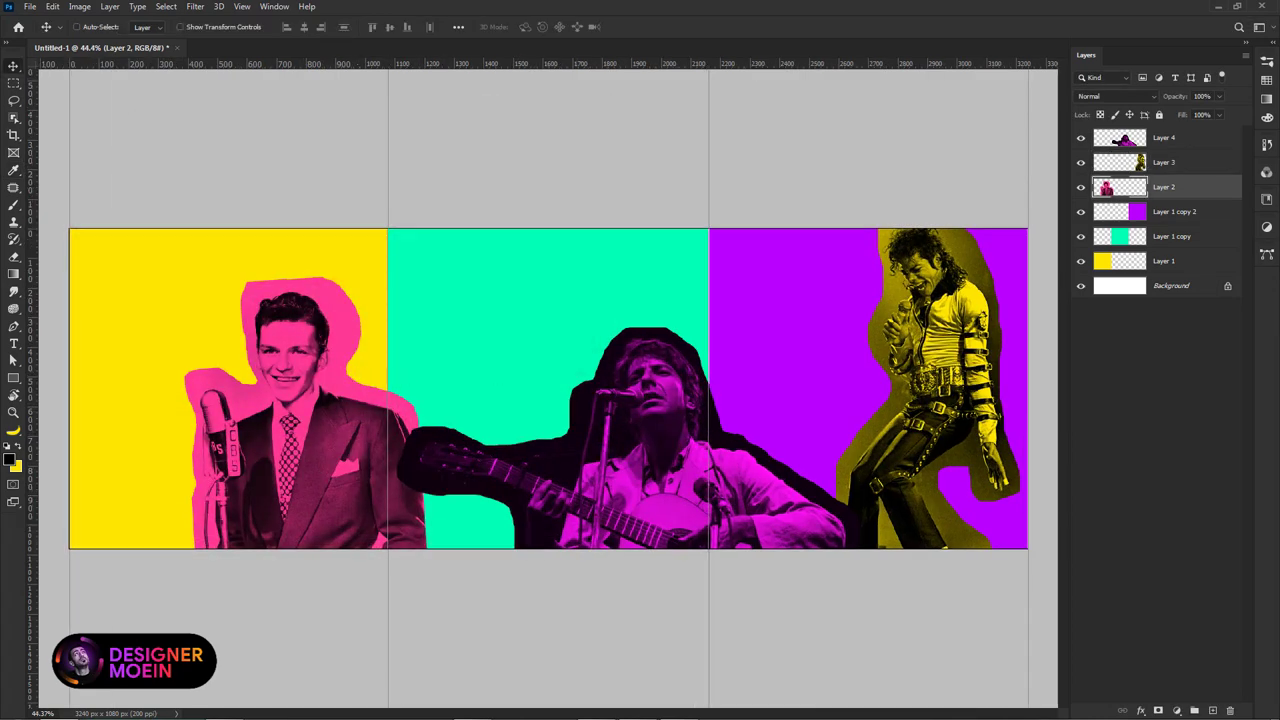
{"action": "left_click", "coordinate": [1177, 140]}
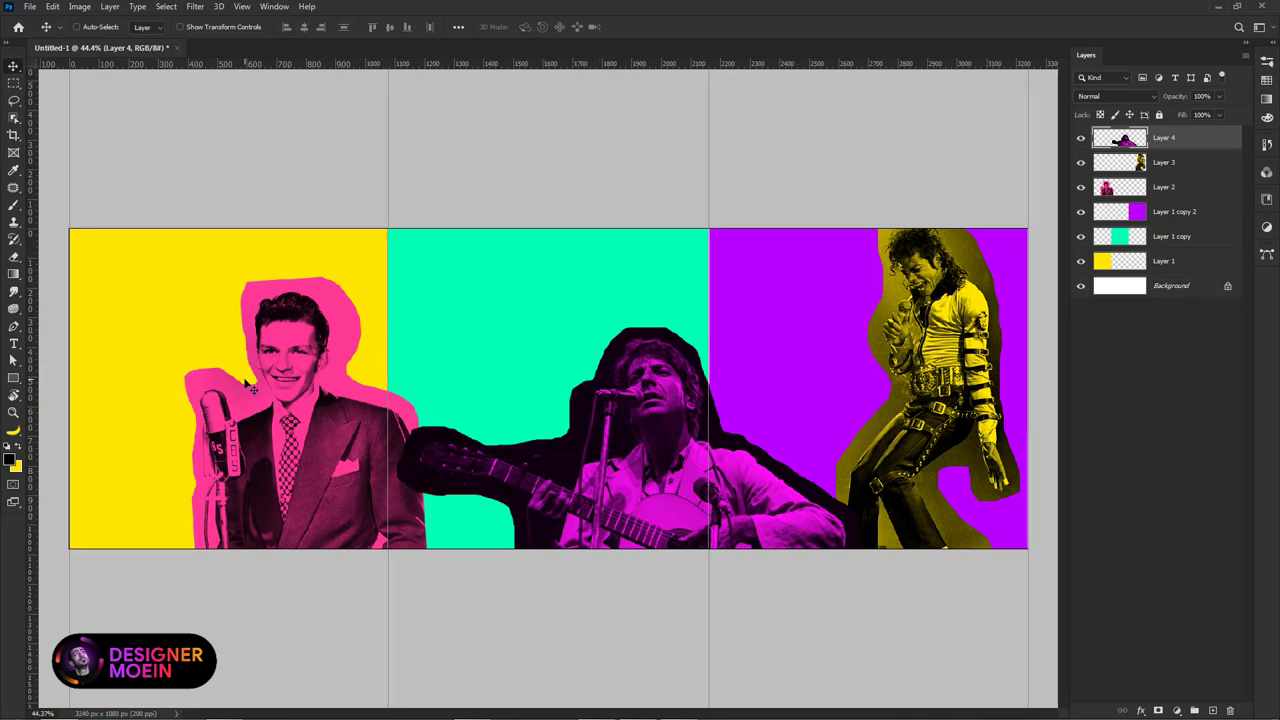
{"action": "scroll", "coordinate": [267, 392], "scroll_direction": "up", "scroll_amount": 2}
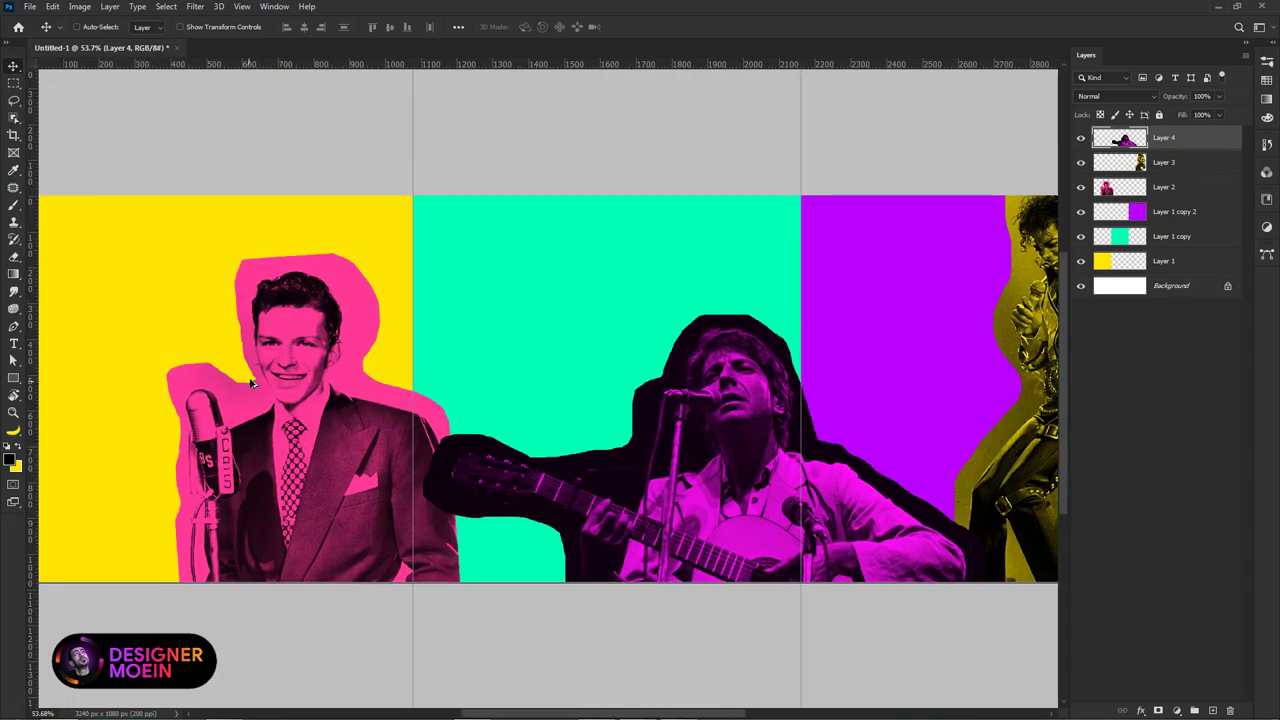
{"action": "left_click", "coordinate": [1212, 709]}
Step: Outline a rectangular speech bubble with Polygonal Lasso, its tail pointing at the singer's mouth
{"action": "scroll", "coordinate": [310, 390], "scroll_direction": "left", "scroll_amount": 2}
{"action": "scroll", "coordinate": [310, 390], "scroll_direction": "left", "scroll_amount": 2}
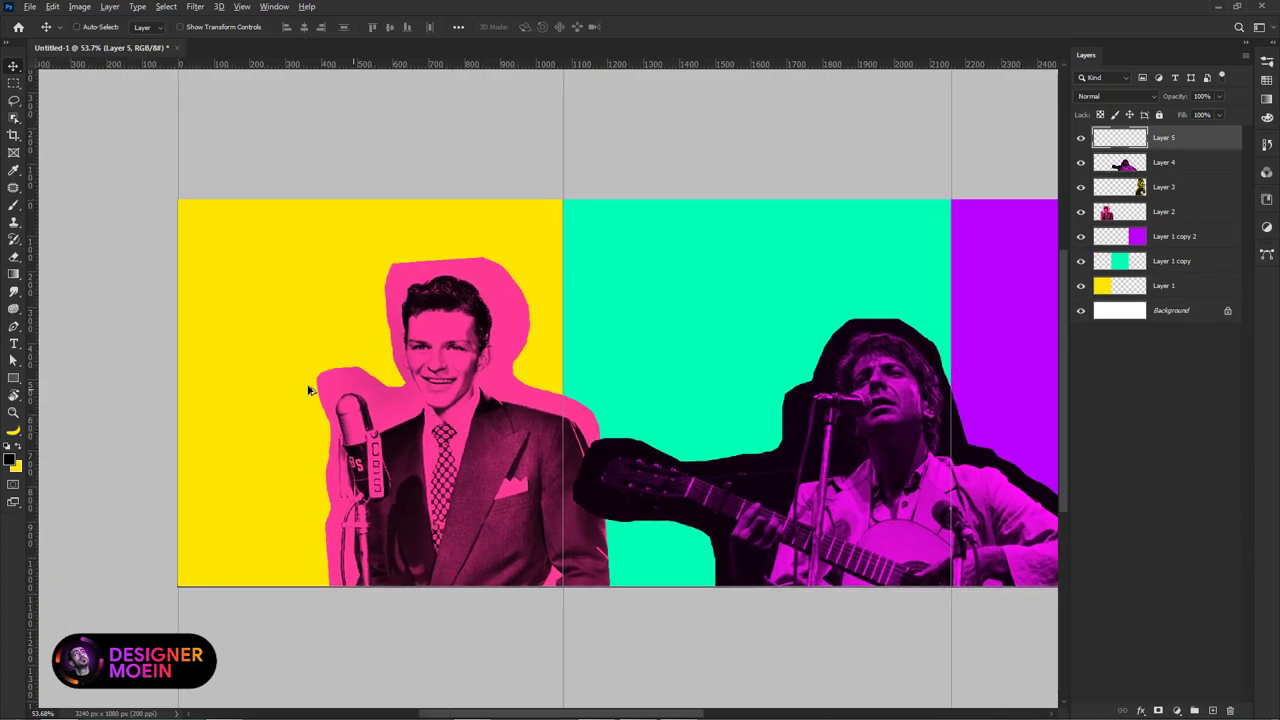
{"action": "scroll", "coordinate": [308, 390], "scroll_direction": "up", "scroll_amount": 2}
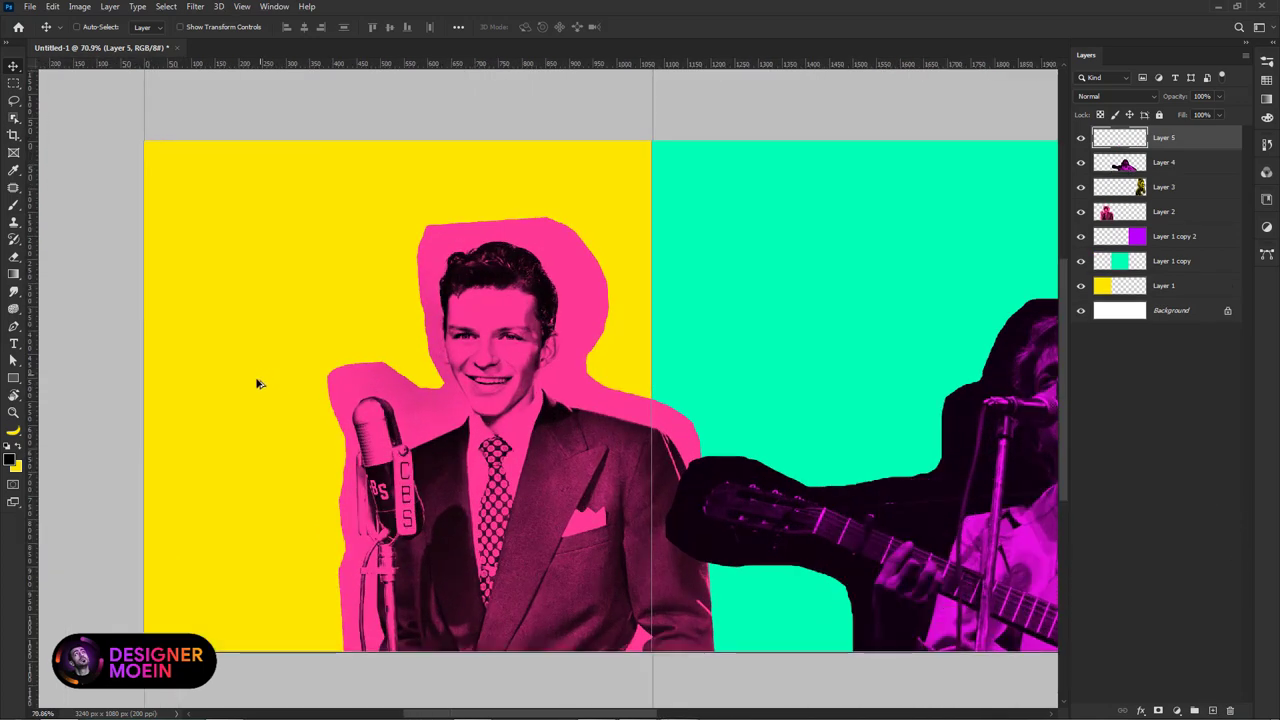
{"action": "left_click", "coordinate": [13, 101]}
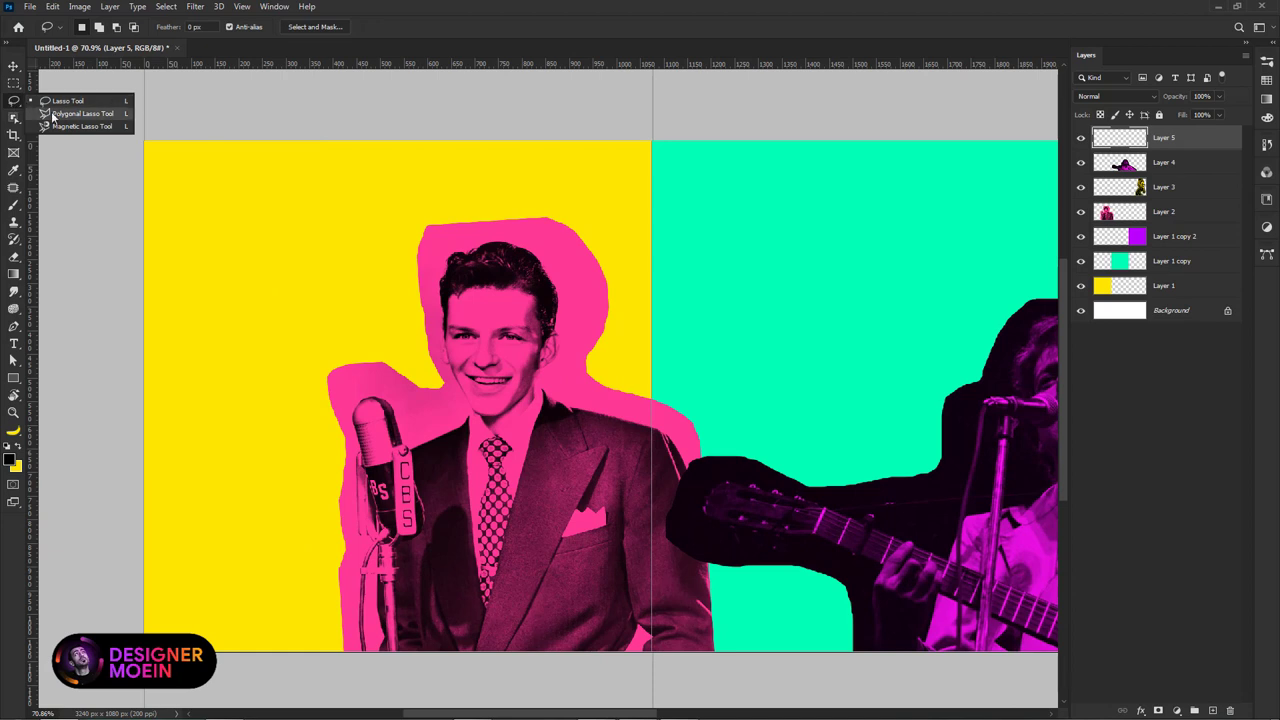
{"action": "left_click", "coordinate": [76, 114]}
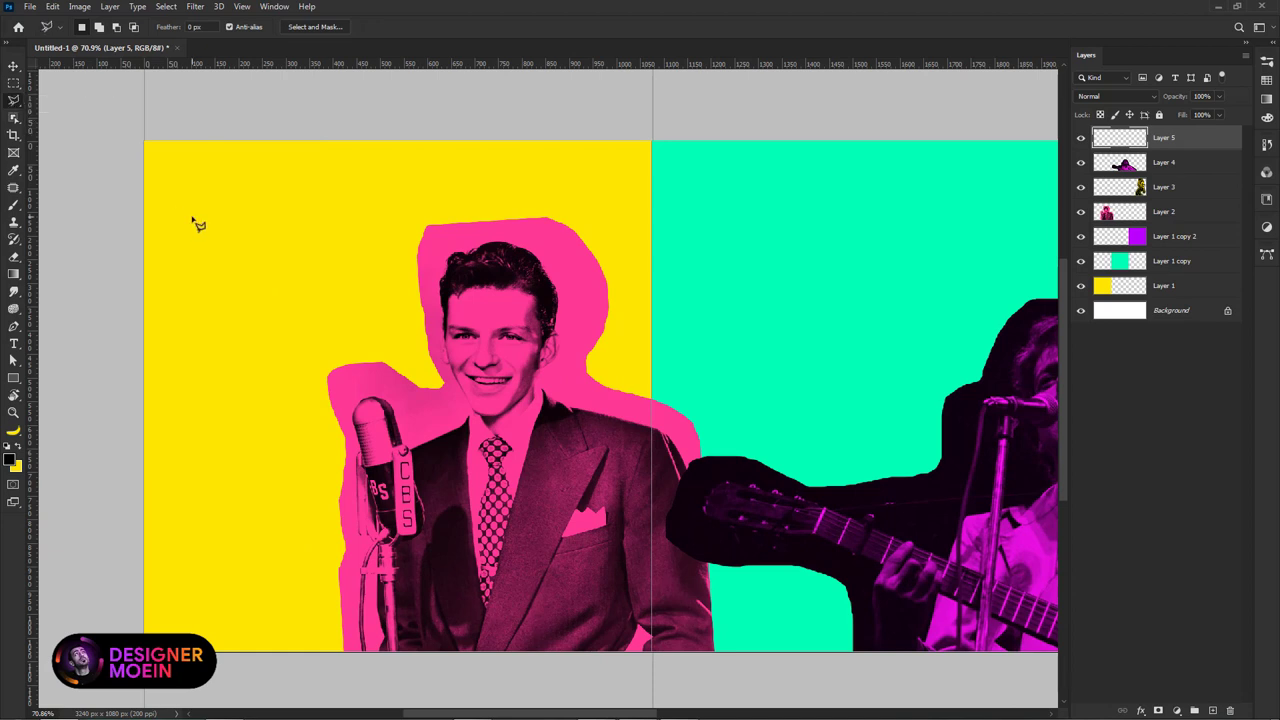
{"action": "left_click", "coordinate": [412, 398]}
{"action": "left_click", "coordinate": [352, 350]}
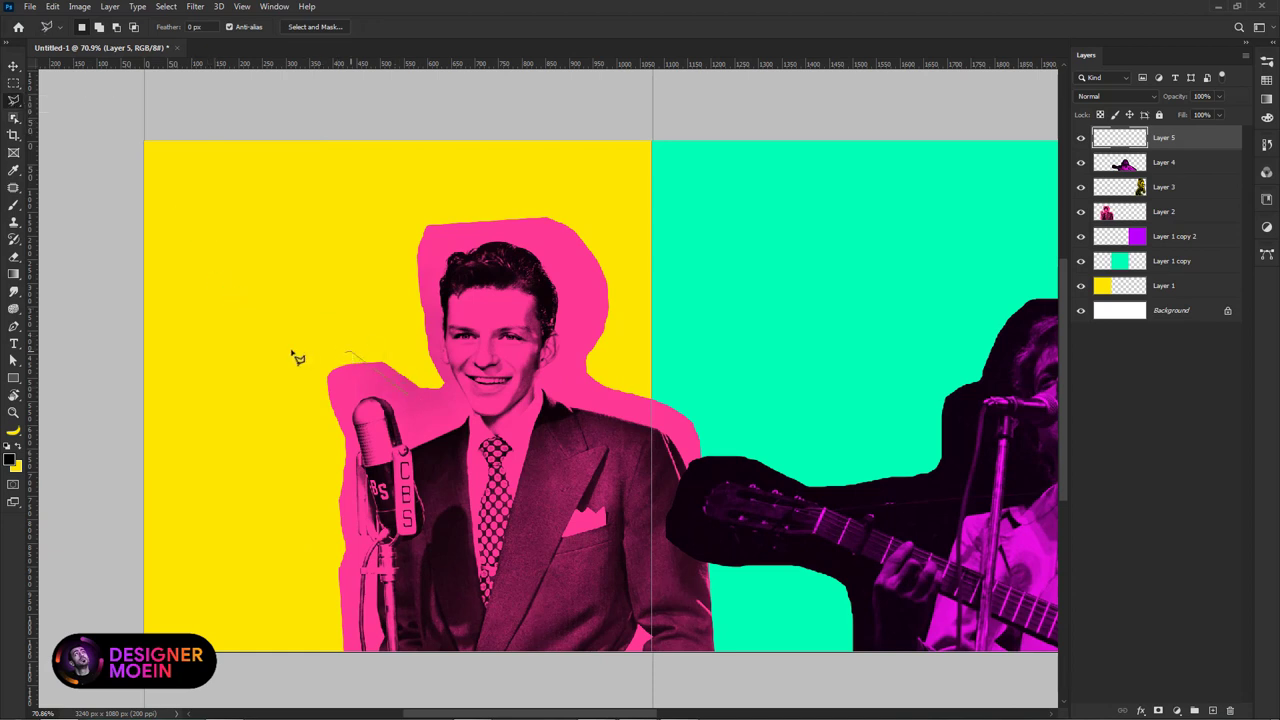
{"action": "left_click", "coordinate": [166, 350]}
{"action": "left_click", "coordinate": [166, 216]}
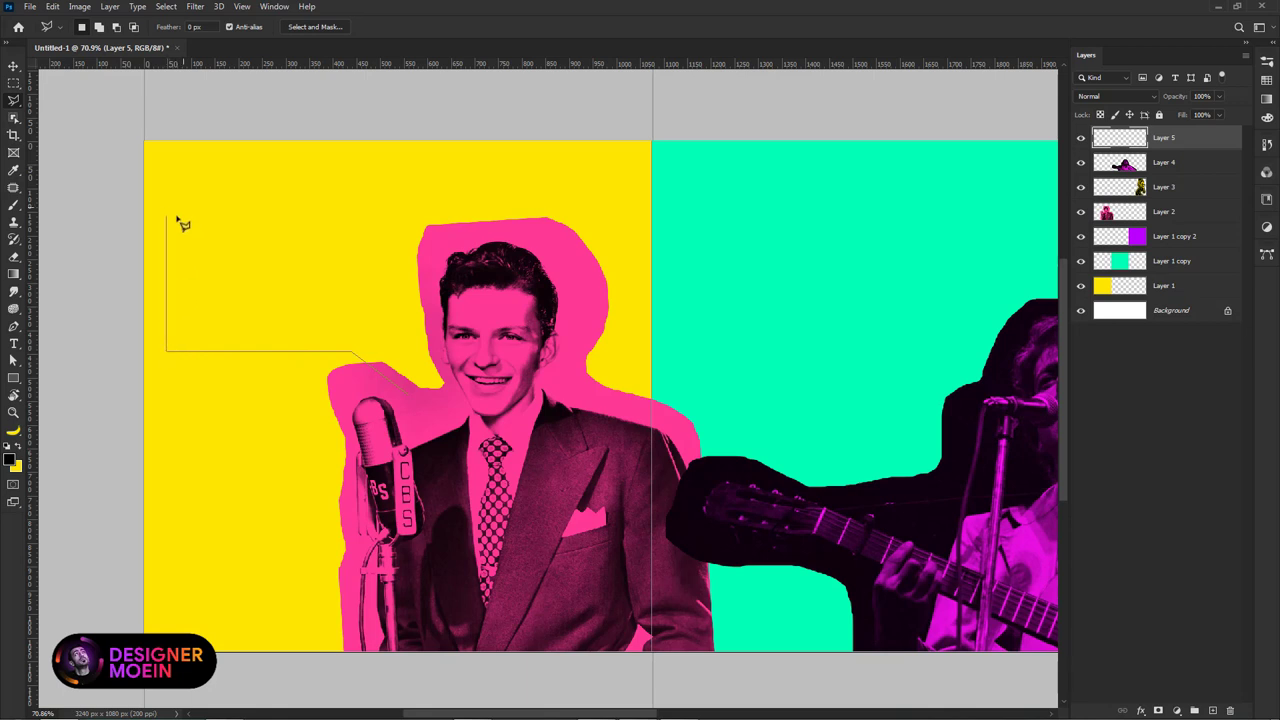
{"action": "left_click", "coordinate": [427, 216]}
{"action": "left_click", "coordinate": [420, 345]}
{"action": "left_click", "coordinate": [373, 350]}
{"action": "left_click", "coordinate": [413, 400]}
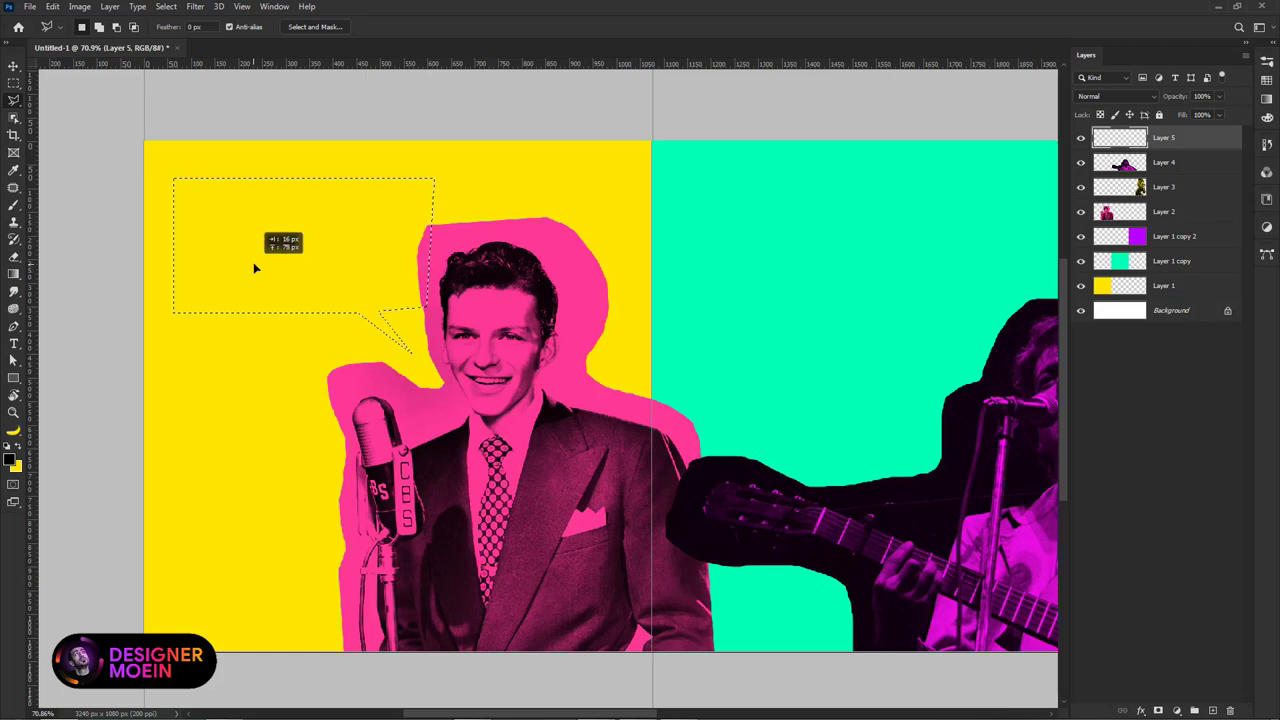
{"action": "left_click_drag", "start_coordinate": [252, 272], "coordinate": [261, 268]}
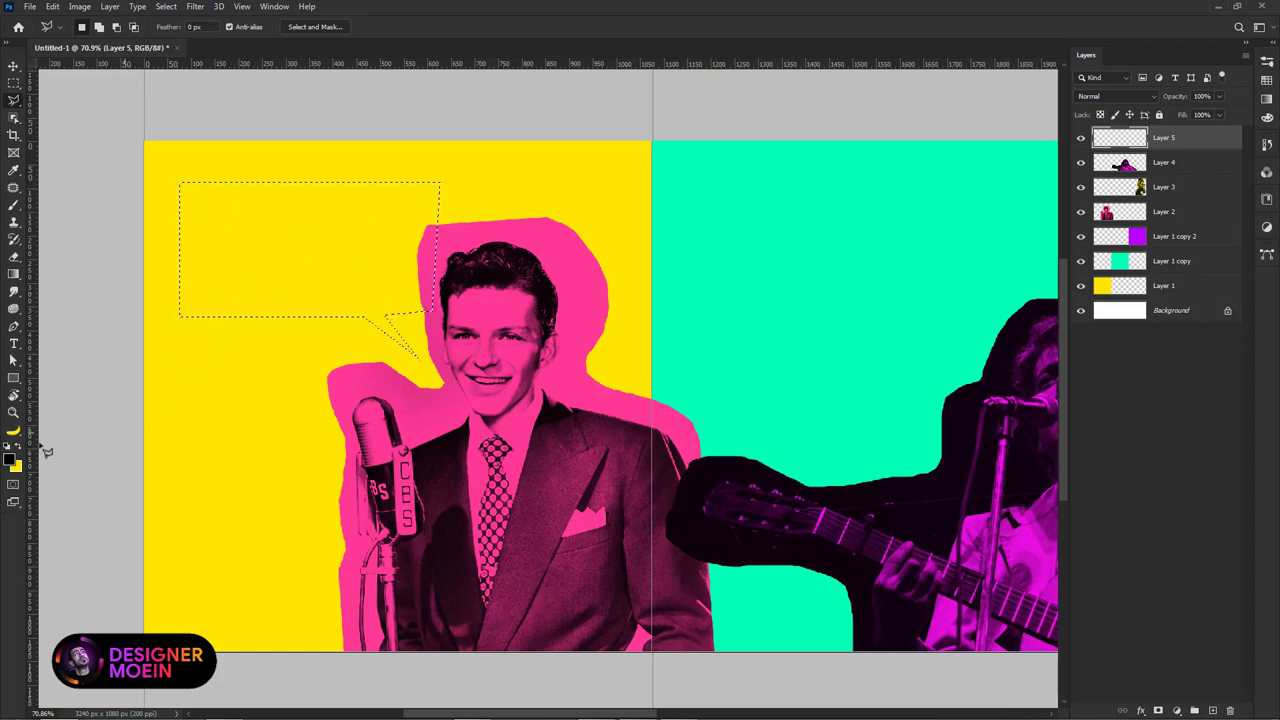
Step: Fill the bubble selection with black and restore black as the foreground colour
{"action": "key", "text": "x"}
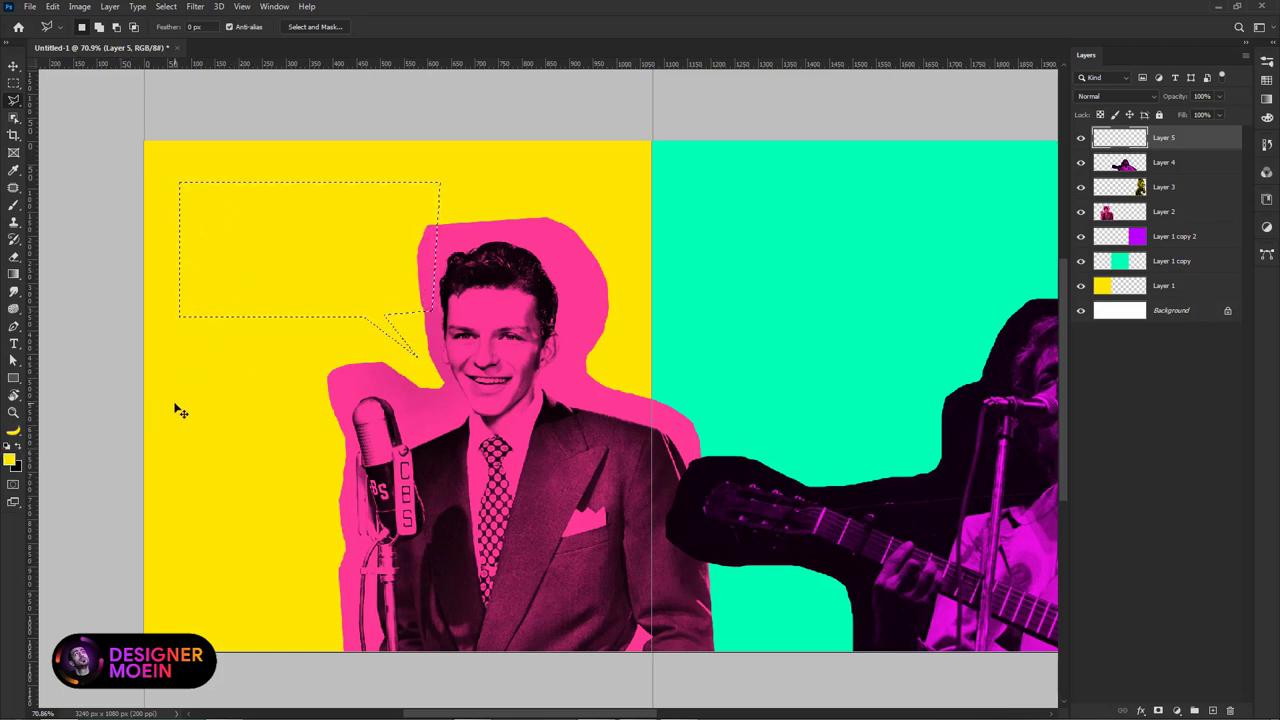
{"action": "key", "text": "ctrl+BackSpace"}
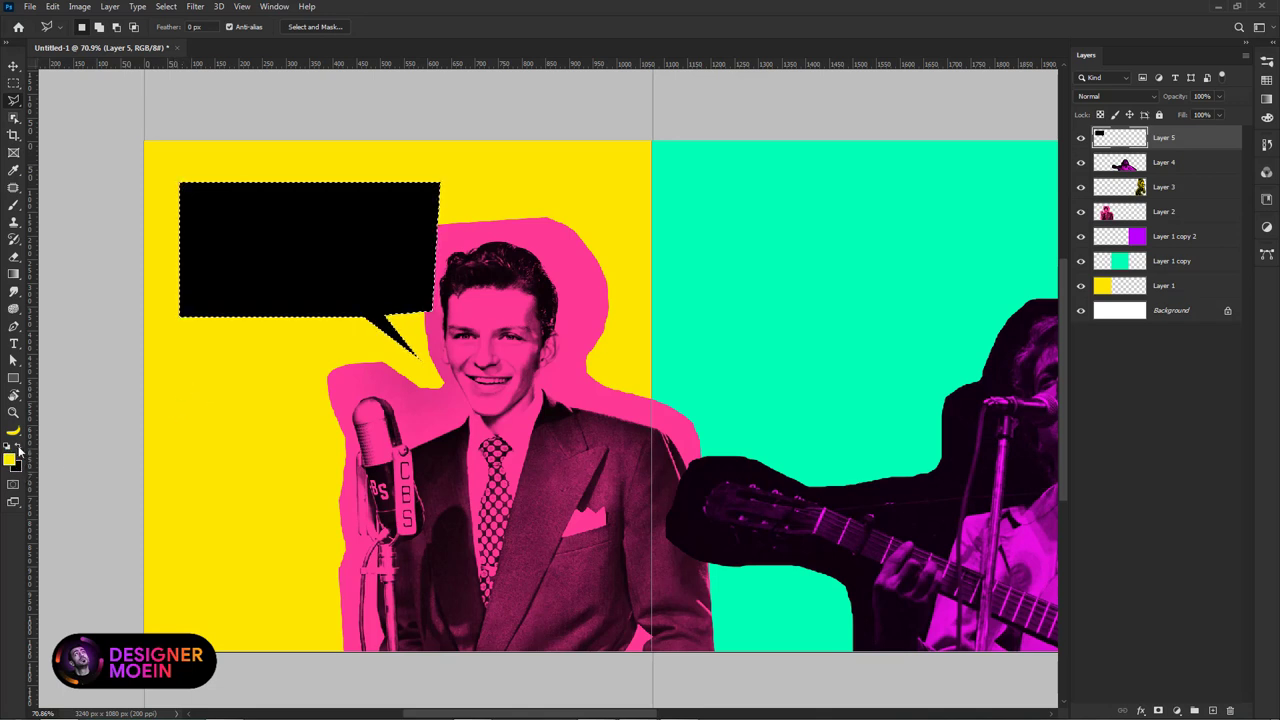
{"action": "left_click", "coordinate": [17, 448]}
{"action": "left_click", "coordinate": [13, 66]}
{"action": "scroll", "coordinate": [351, 274], "scroll_direction": "down", "scroll_amount": 2}
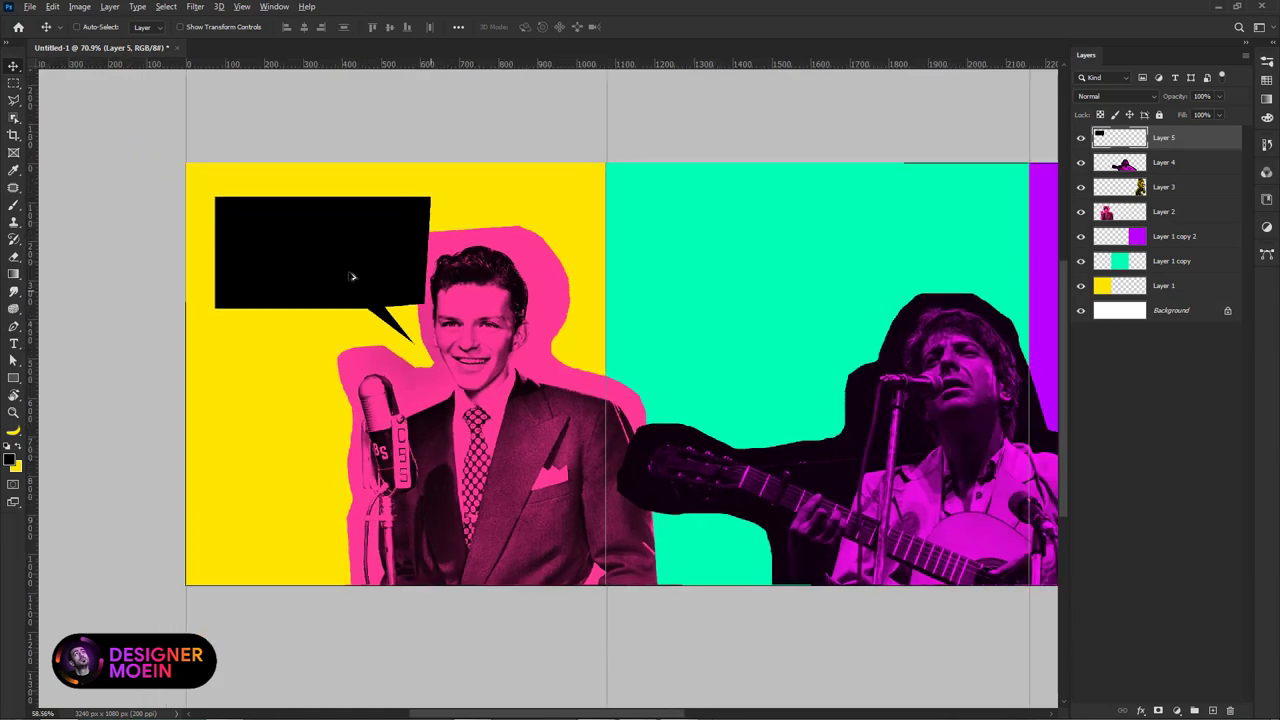
{"action": "scroll", "coordinate": [334, 280], "scroll_direction": "down", "scroll_amount": 1}
{"action": "scroll", "coordinate": [320, 274], "scroll_direction": "up", "scroll_amount": 2}
{"action": "scroll", "coordinate": [407, 290], "scroll_direction": "down", "scroll_amount": 1}
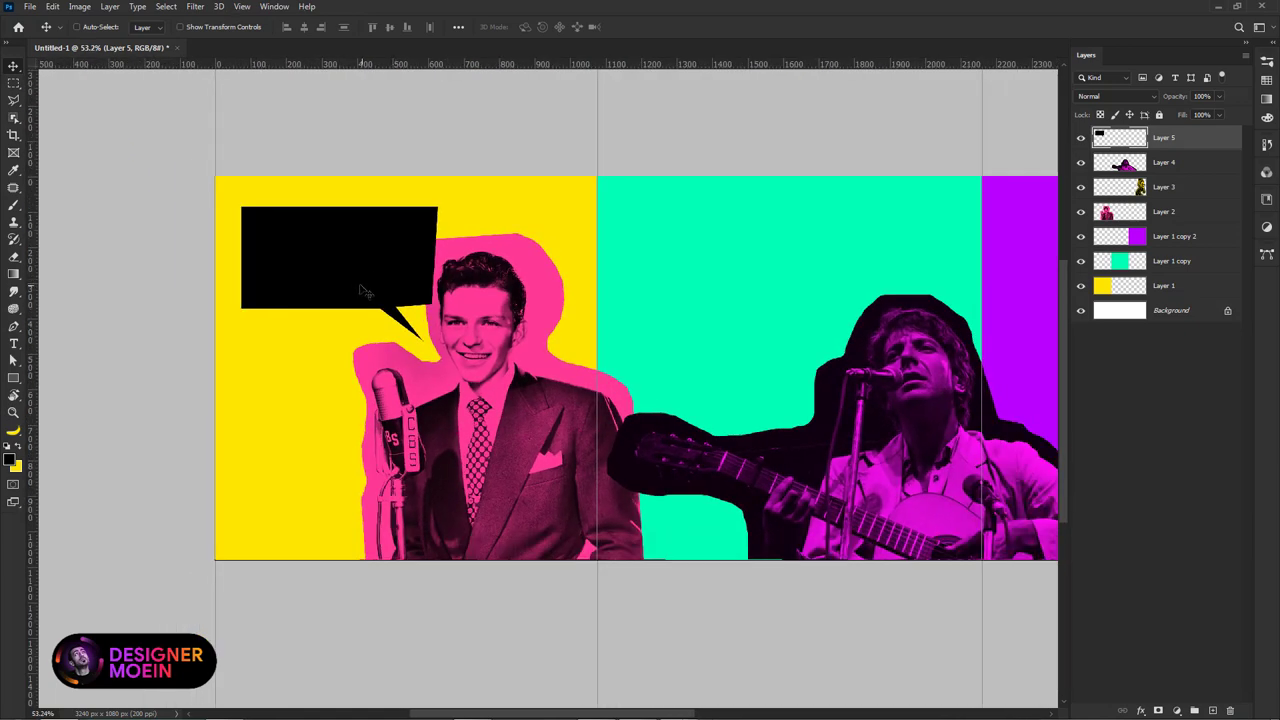
{"action": "scroll", "coordinate": [349, 334], "scroll_direction": "up", "scroll_amount": 1}
{"action": "scroll", "coordinate": [314, 352], "scroll_direction": "up", "scroll_amount": 2}
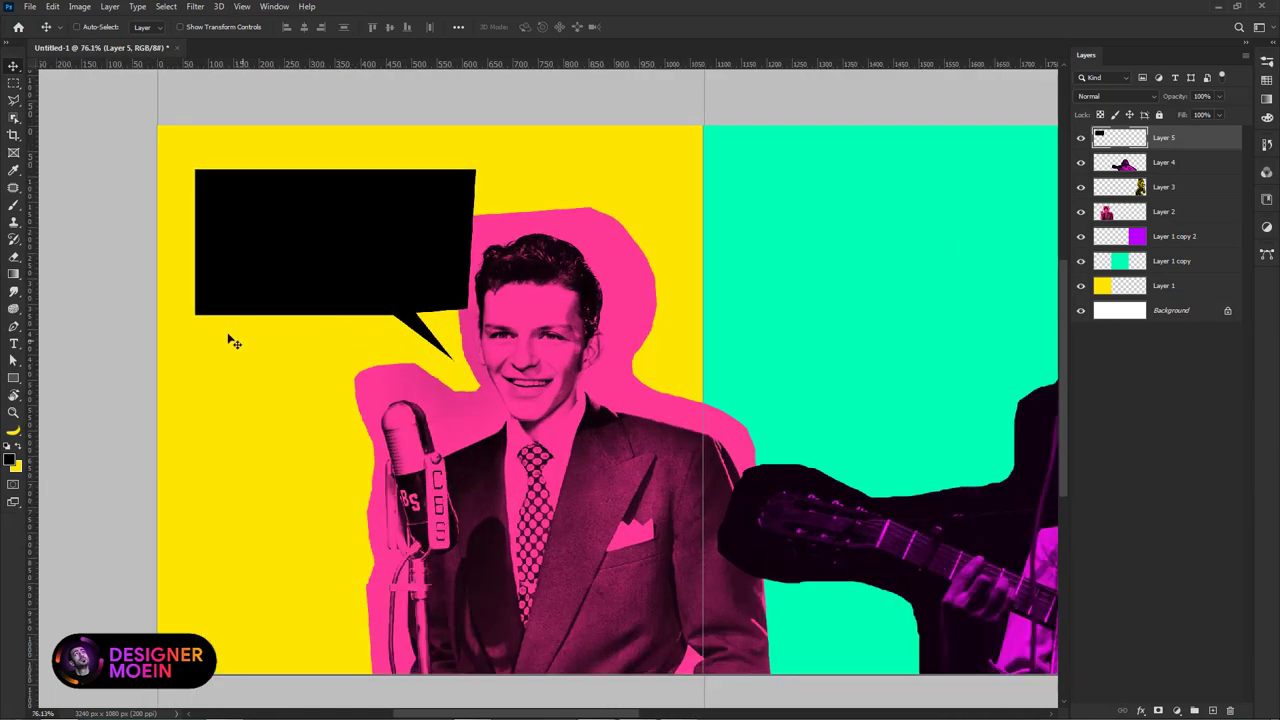
Step: Fill a circular selection with teal from the middle panel on a new layer
{"action": "left_click", "coordinate": [13, 83]}
{"action": "left_click", "coordinate": [60, 98]}
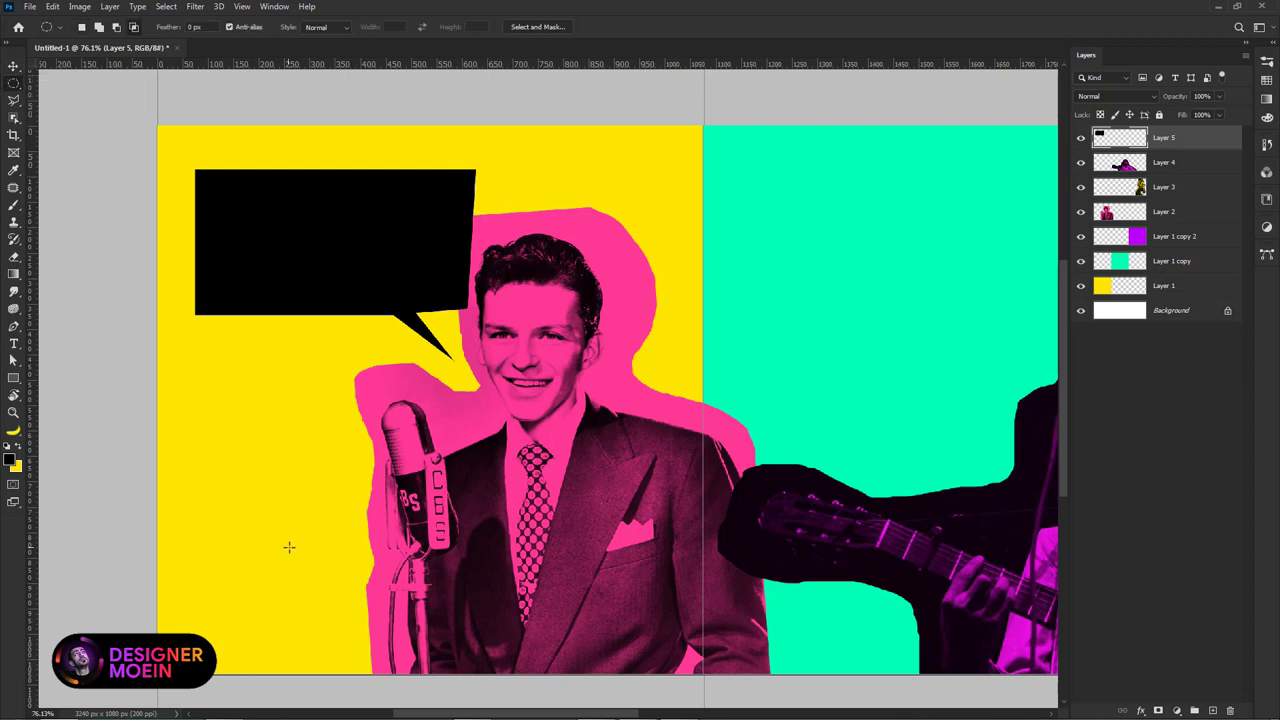
{"action": "left_click_drag", "start_coordinate": [283, 457], "coordinate": [292, 490]}
{"action": "left_click", "coordinate": [1212, 710]}
{"action": "left_click", "coordinate": [18, 468]}
{"action": "left_click", "coordinate": [950, 210]}
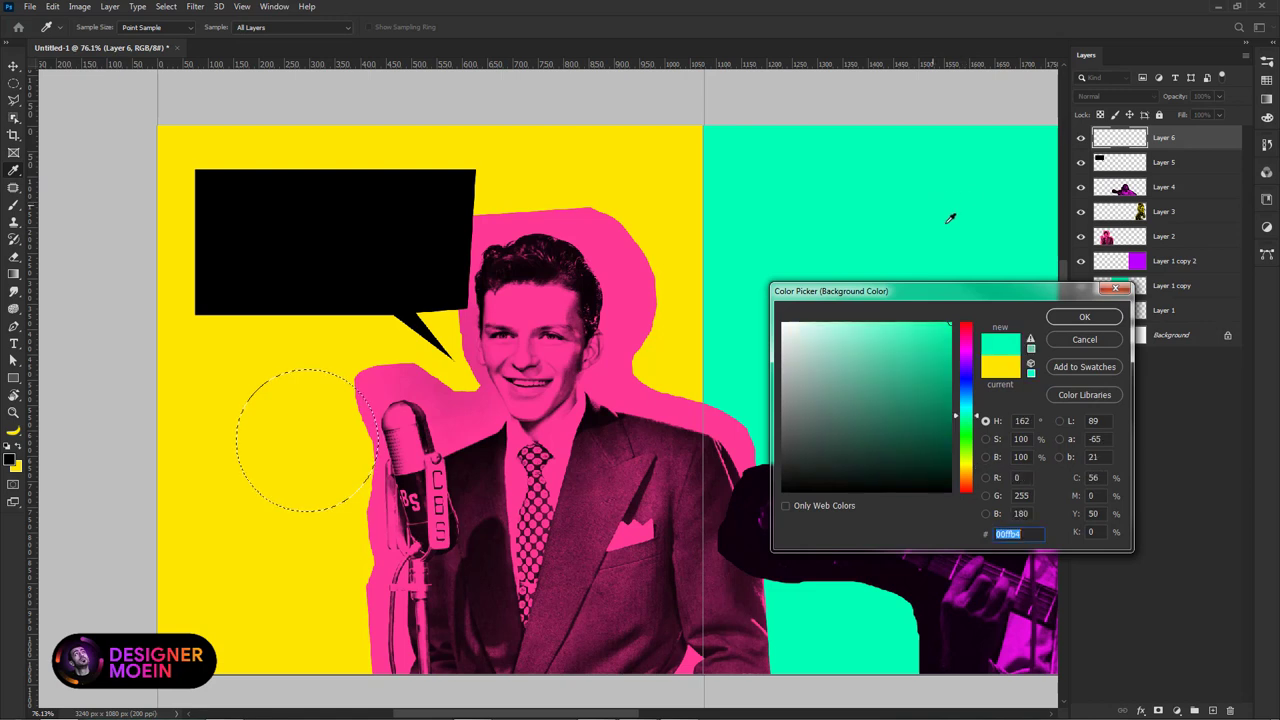
{"action": "key", "text": "Return"}
{"action": "key", "text": "ctrl+BackSpace"}
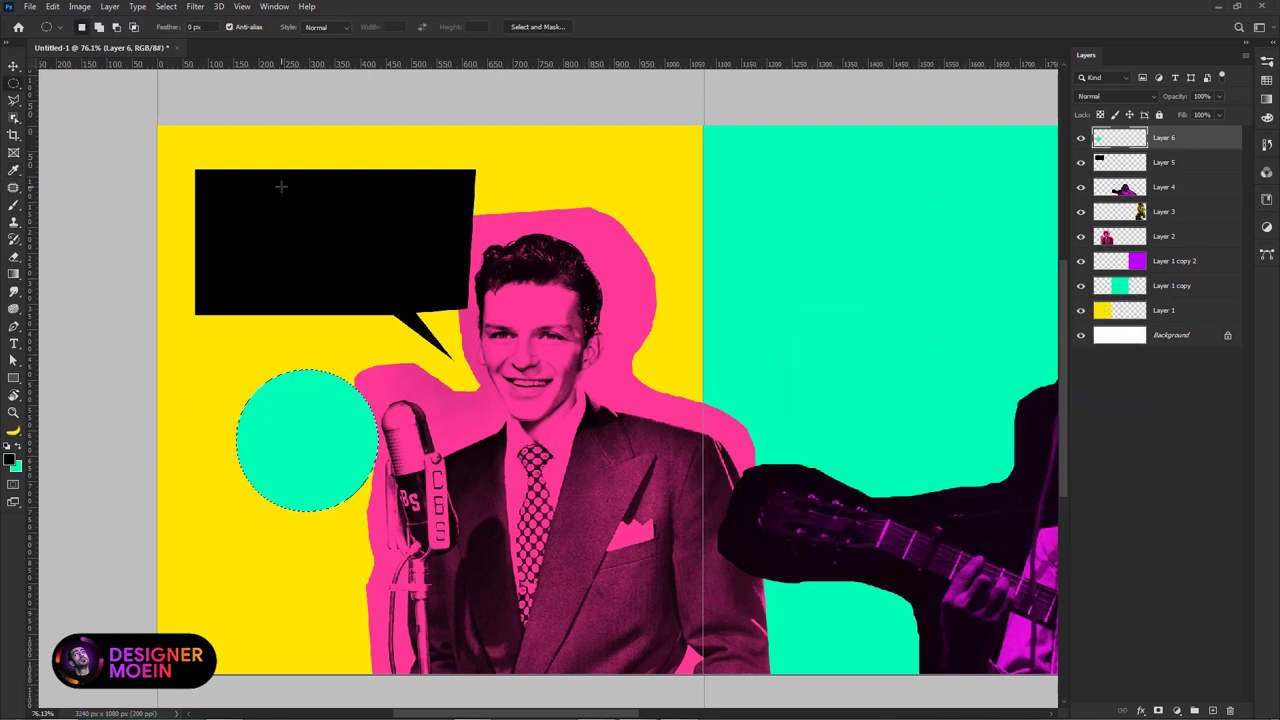
{"action": "key", "text": "ctrl+d"}
Step: Outline a small tail beside the teal circle and move the bubble up against the black one
{"action": "left_click", "coordinate": [15, 99]}
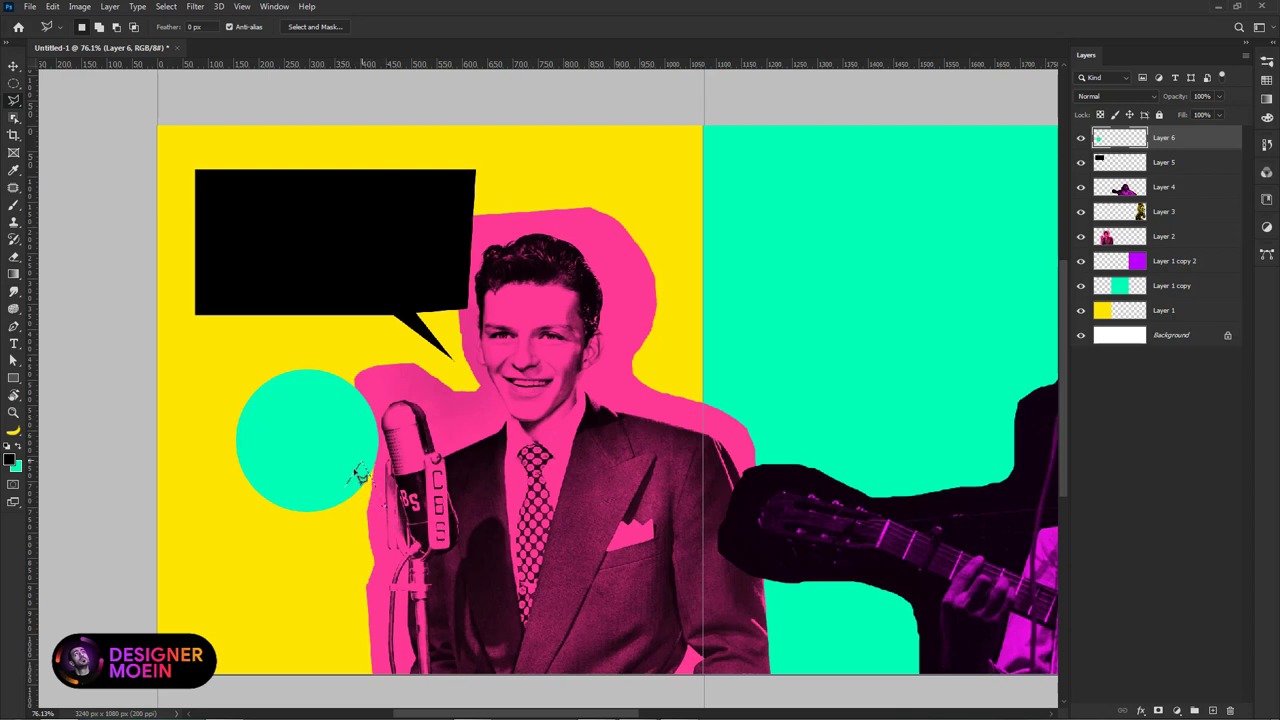
{"action": "left_click_drag", "start_coordinate": [360, 475], "coordinate": [384, 503]}
{"action": "left_click", "coordinate": [15, 66]}
{"action": "left_click_drag", "start_coordinate": [294, 443], "coordinate": [278, 357]}
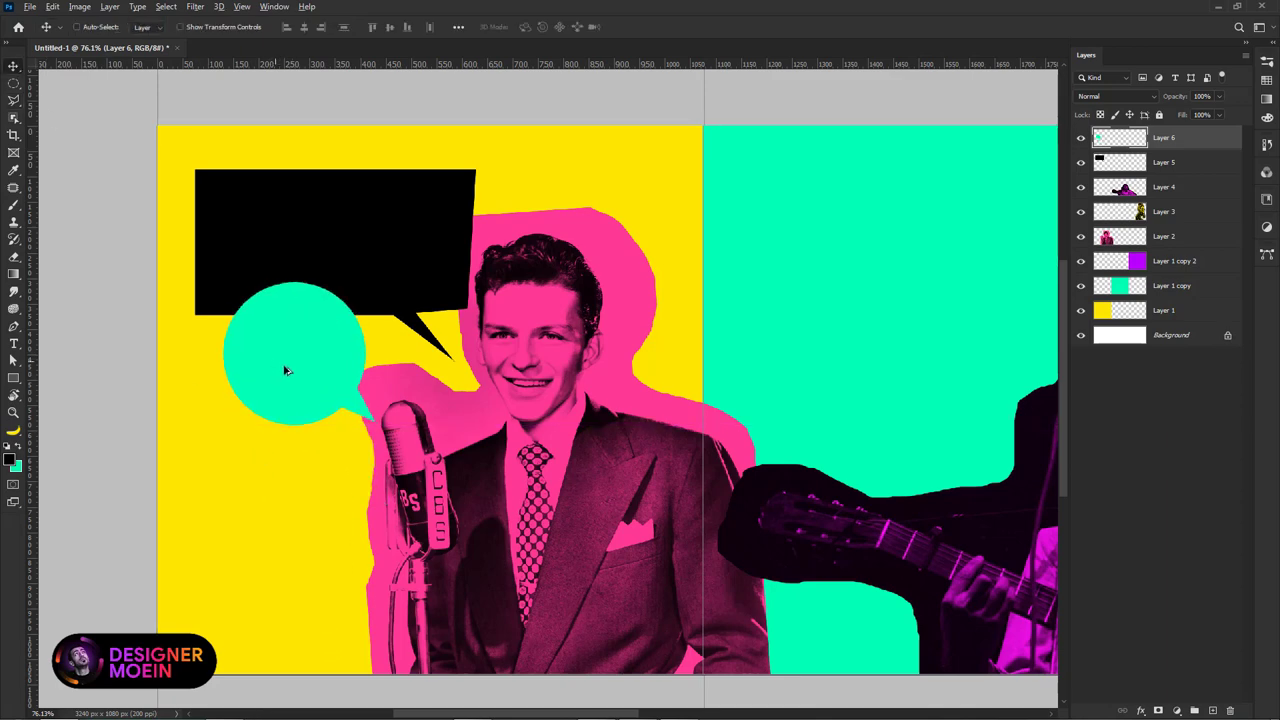
{"action": "scroll", "coordinate": [280, 370], "scroll_direction": "down", "scroll_amount": 2}
{"action": "scroll", "coordinate": [280, 374], "scroll_direction": "down", "scroll_amount": 1}
{"action": "scroll", "coordinate": [428, 317], "scroll_direction": "right", "scroll_amount": 3}
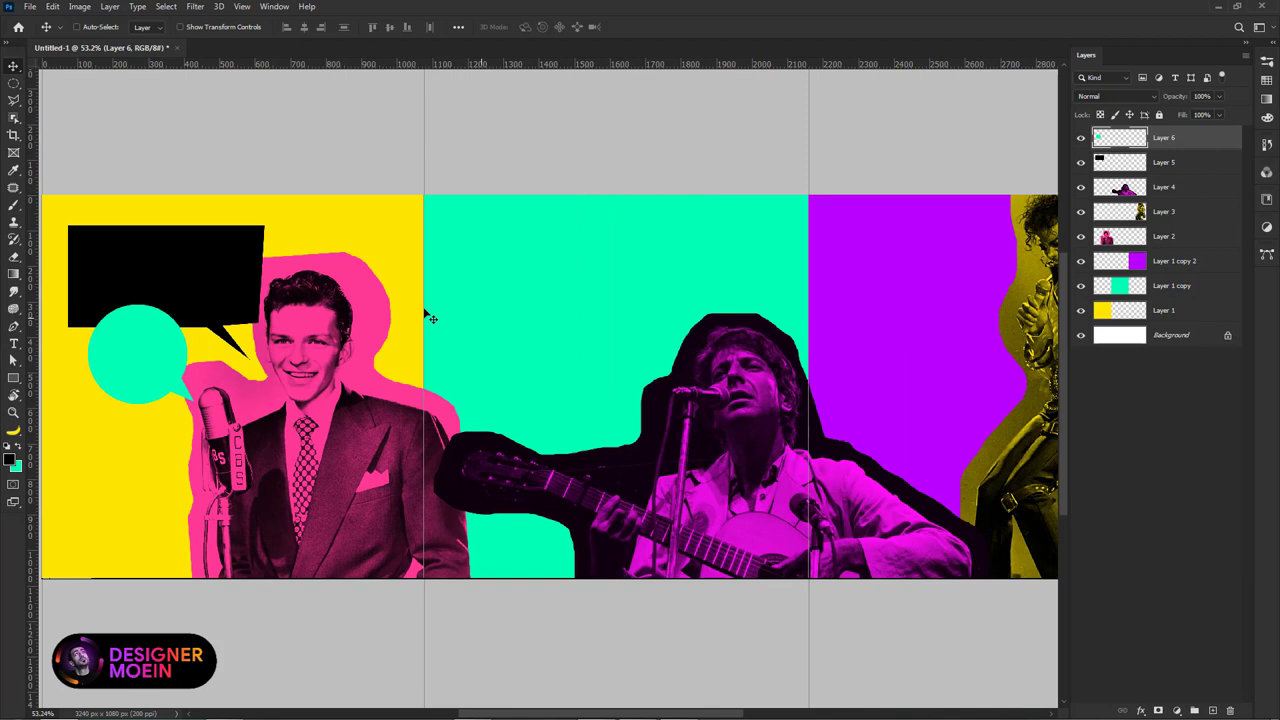
Step: Copy the black bubble onto the teal panel and skew its corners
{"action": "left_click", "coordinate": [222, 263], "text": "ctrl"}
{"action": "left_click_drag", "start_coordinate": [189, 270], "coordinate": [623, 275]}
{"action": "key", "text": "ctrl+t"}
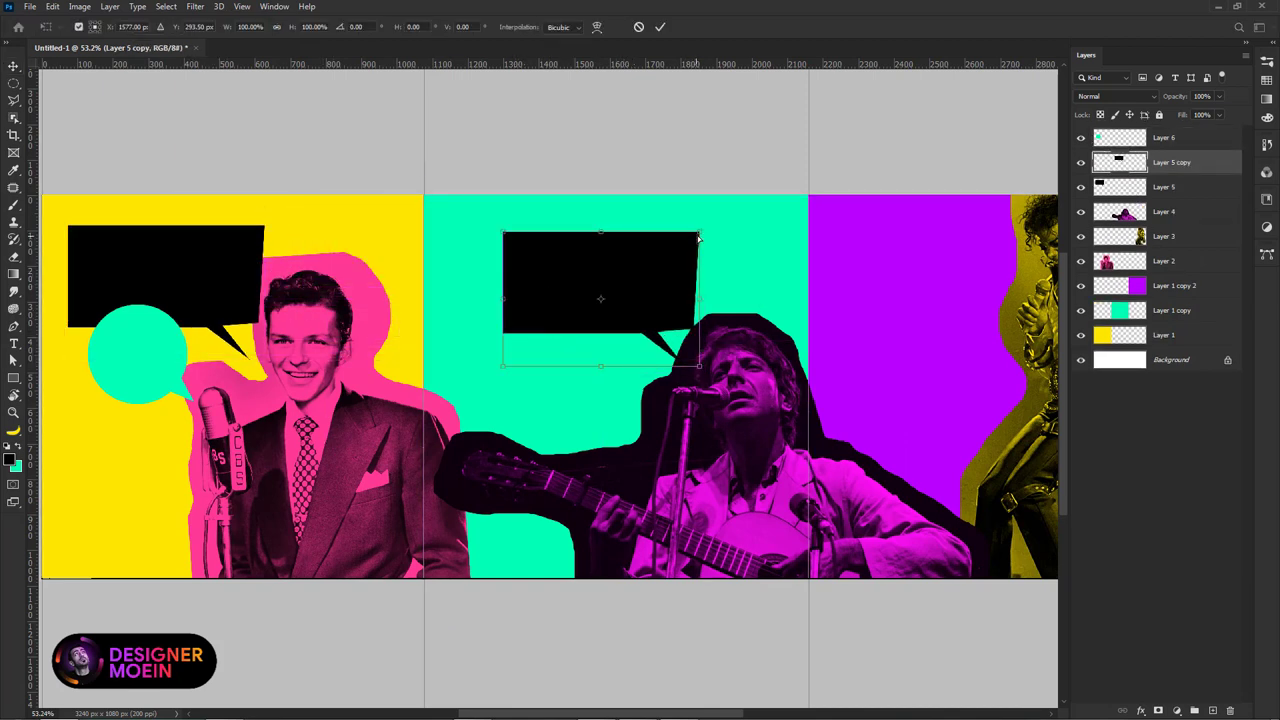
{"action": "mouse_move", "coordinate": [698, 237]}
{"action": "left_mouse_down"}
{"action": "mouse_move", "coordinate": [746, 211]}
{"action": "mouse_move", "coordinate": [726, 216]}
{"action": "left_mouse_up"}
{"action": "left_click_drag", "start_coordinate": [502, 365], "coordinate": [489, 372]}
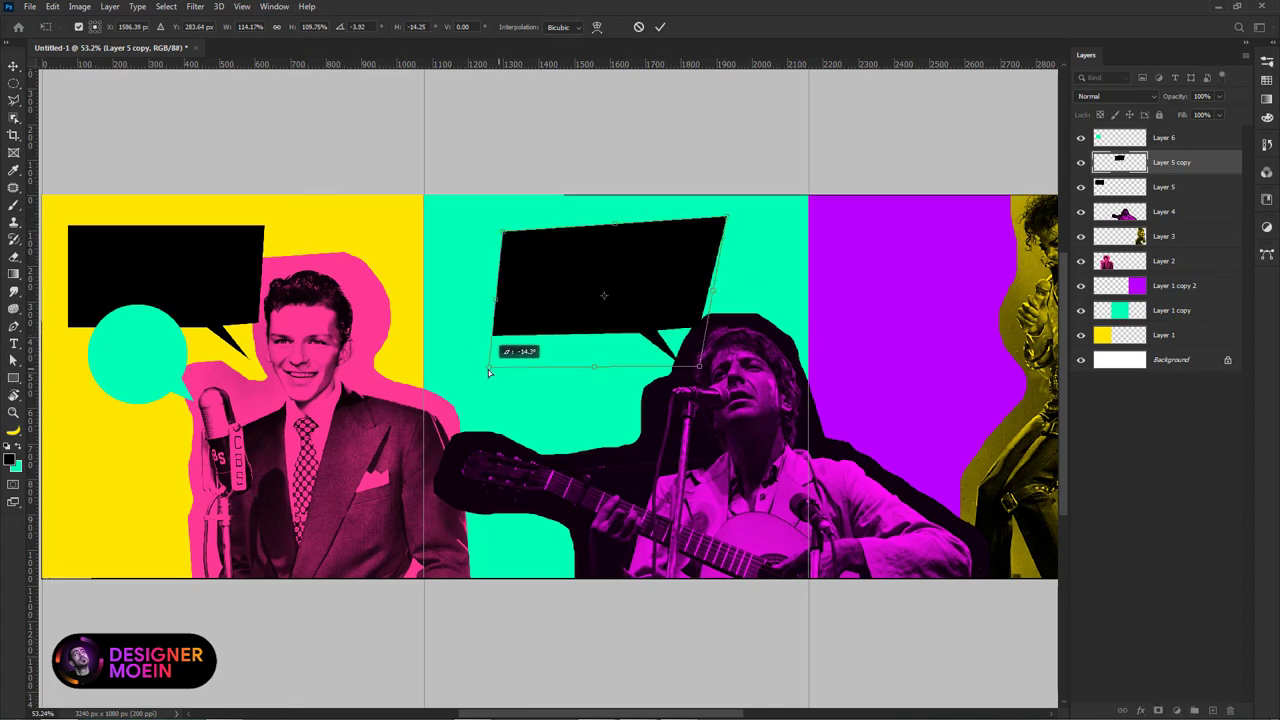
{"action": "key", "text": "Return"}
Step: Fill the skewed bubble with yellow and reposition it in the teal panel
{"action": "left_click", "coordinate": [15, 465]}
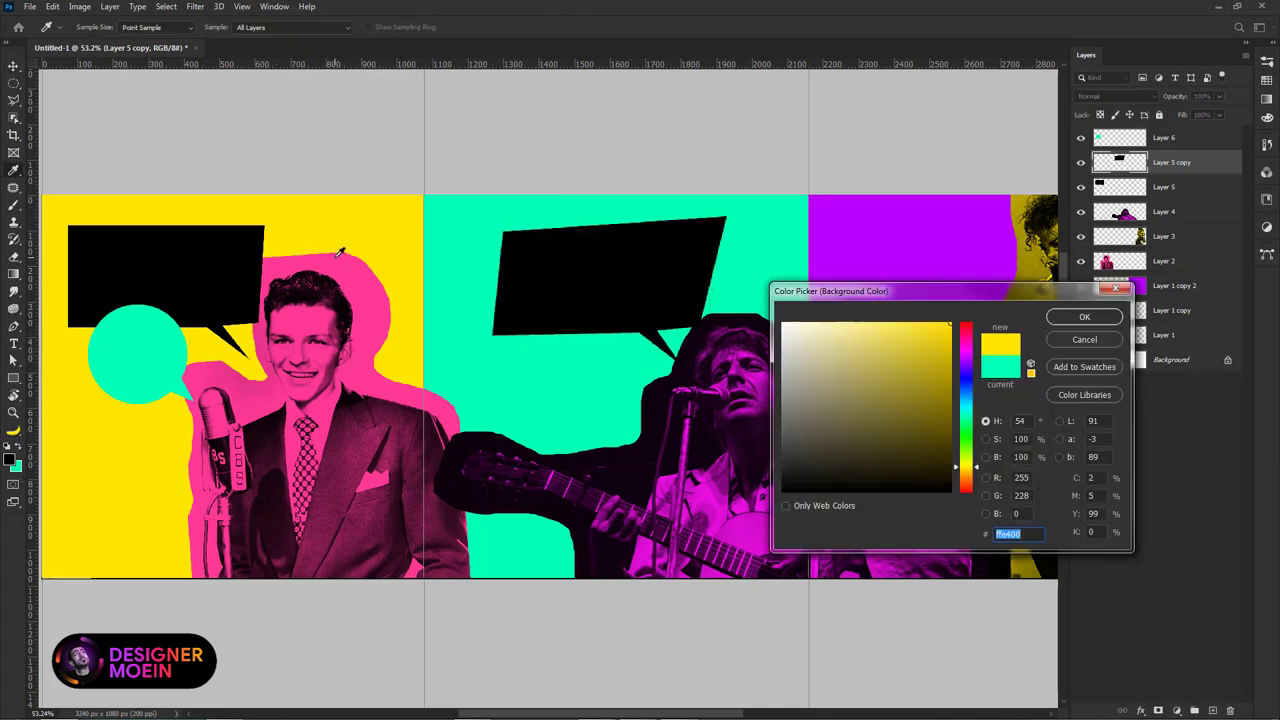
{"action": "key", "text": "Return"}
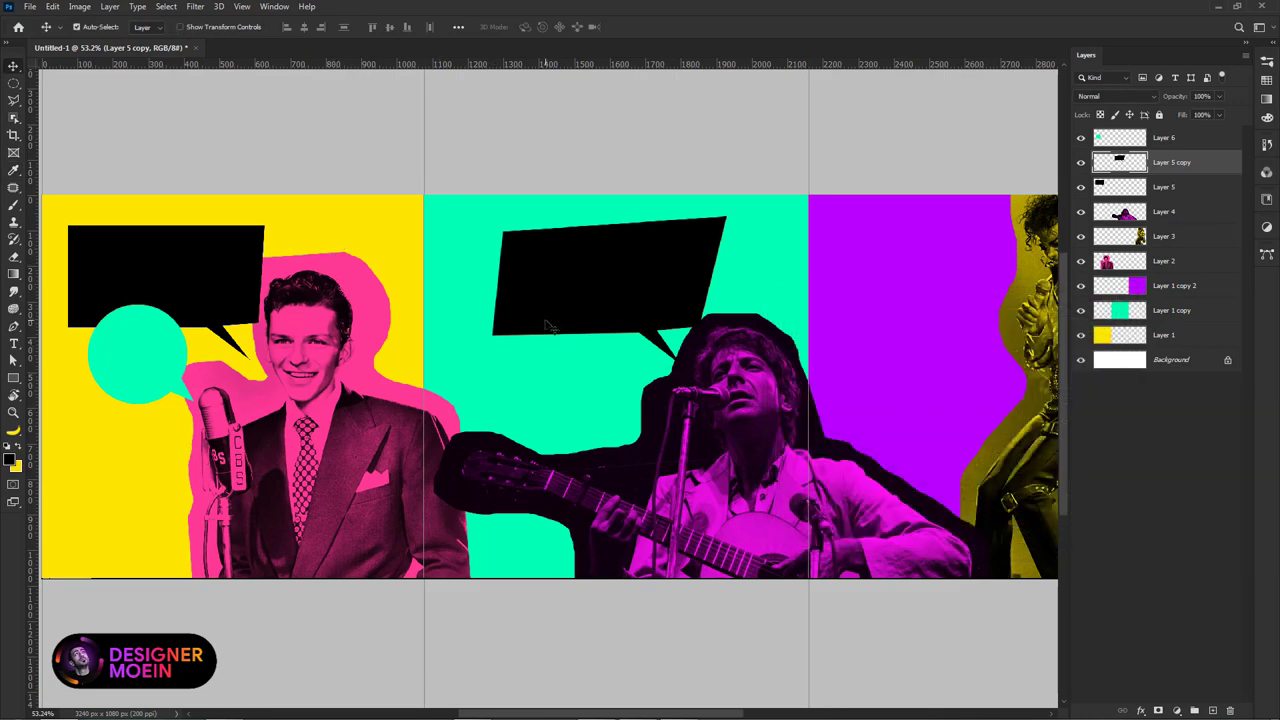
{"action": "key", "text": "ctrl+shift+BackSpace"}
{"action": "scroll", "coordinate": [562, 282], "scroll_direction": "down", "scroll_amount": 3}
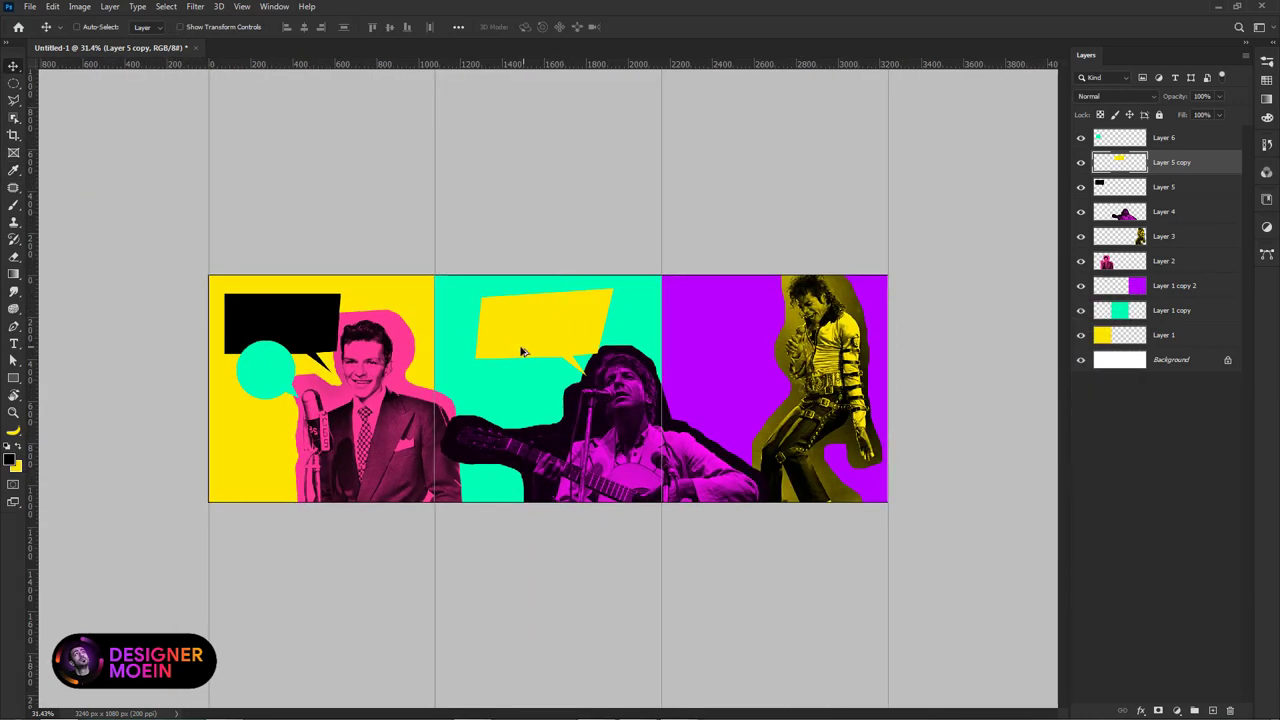
{"action": "scroll", "coordinate": [521, 352], "scroll_direction": "up", "scroll_amount": 2}
{"action": "scroll", "coordinate": [540, 340], "scroll_direction": "up", "scroll_amount": 3}
{"action": "scroll", "coordinate": [370, 330], "scroll_direction": "down", "scroll_amount": 2}
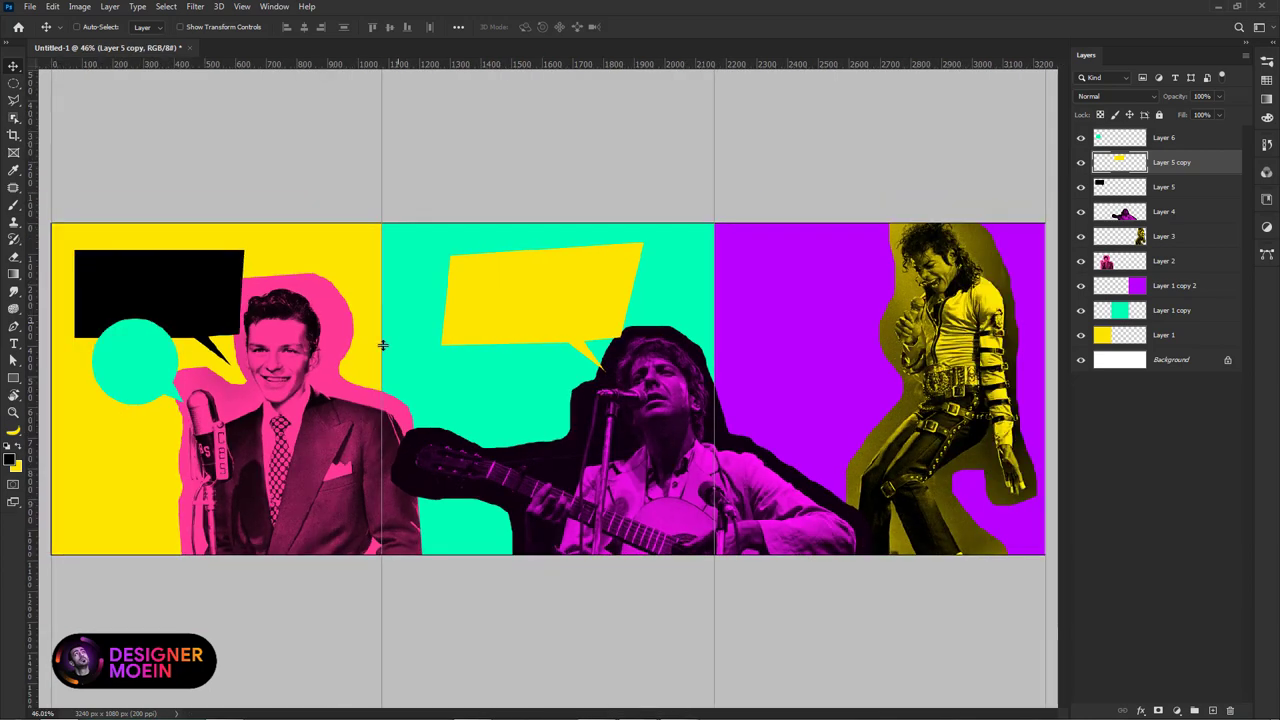
{"action": "scroll", "coordinate": [382, 345], "scroll_direction": "up", "scroll_amount": 1}
{"action": "mouse_move", "coordinate": [523, 286]}
{"action": "left_mouse_down"}
{"action": "mouse_move", "coordinate": [436, 457]}
{"action": "mouse_move", "coordinate": [533, 426]}
{"action": "left_mouse_up"}
Step: Duplicate the yellow bubble, flatten it and tilt it about -18° beside the guitarist
{"action": "key", "text": "ctrl+alt+t"}
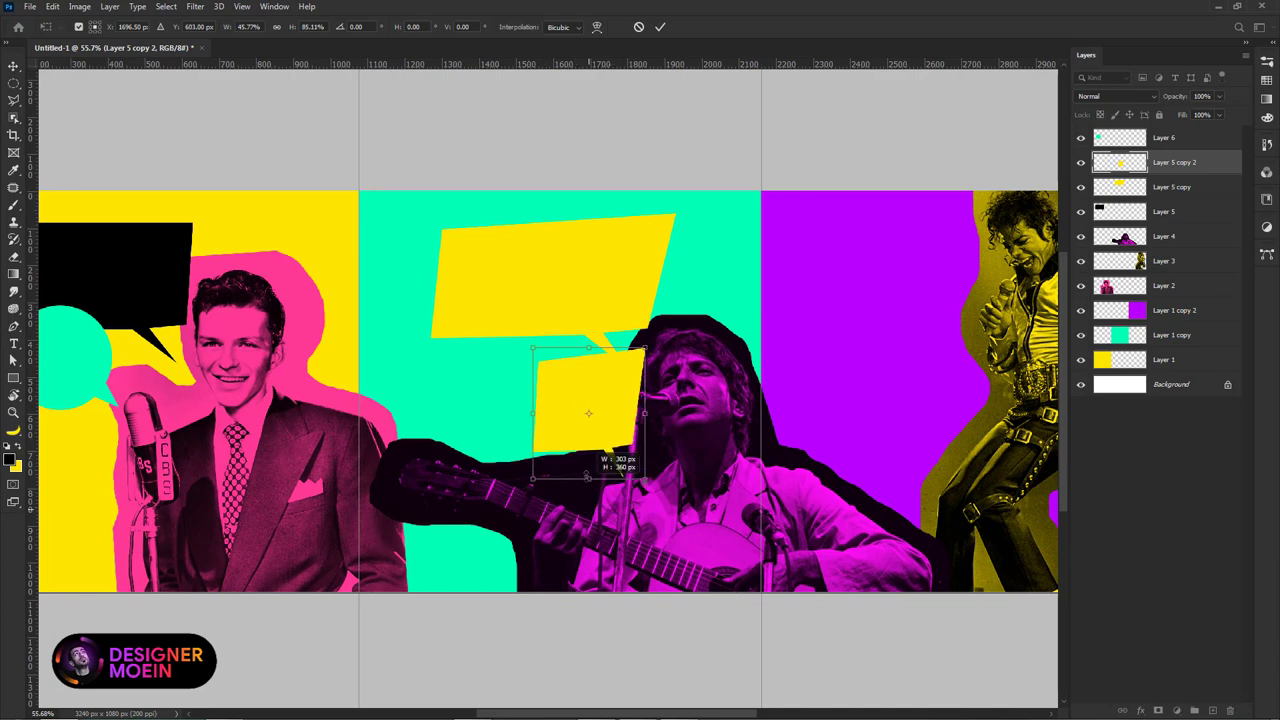
{"action": "left_click_drag", "start_coordinate": [588, 504], "coordinate": [588, 468]}
{"action": "left_click_drag", "start_coordinate": [588, 440], "coordinate": [523, 423]}
{"action": "left_click_drag", "start_coordinate": [470, 500], "coordinate": [410, 476]}
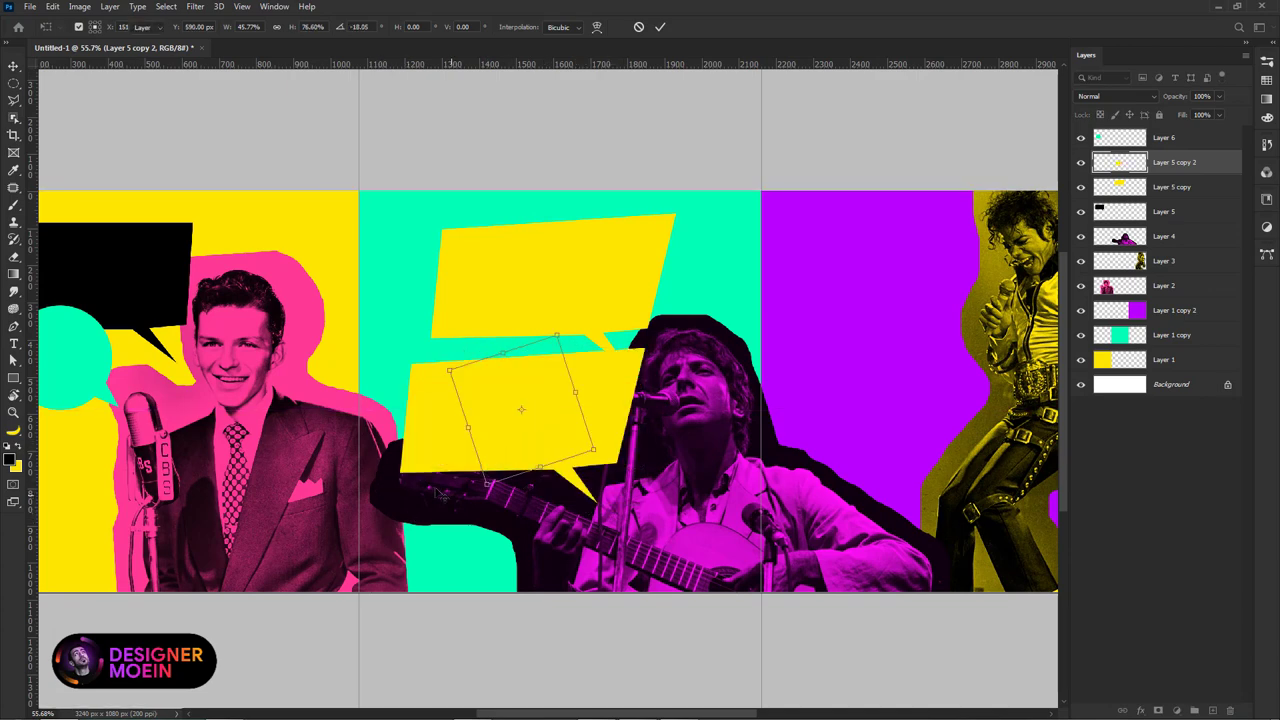
{"action": "key", "text": "Return"}
Step: Fill the small tilted bubble with pink sampled from the artwork
{"action": "left_click", "coordinate": [17, 468]}
{"action": "left_click", "coordinate": [327, 326]}
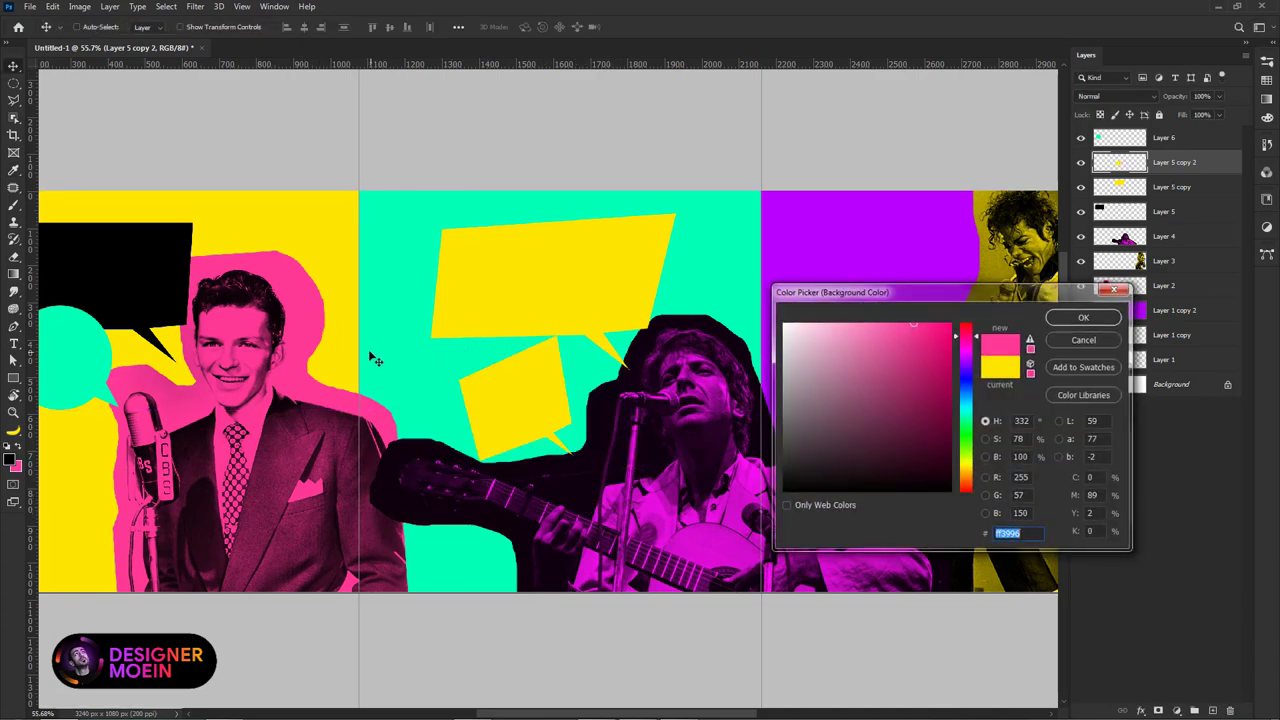
{"action": "key", "text": "Return"}
{"action": "key", "text": "ctrl+shift+BackSpace"}
{"action": "key", "text": "v"}
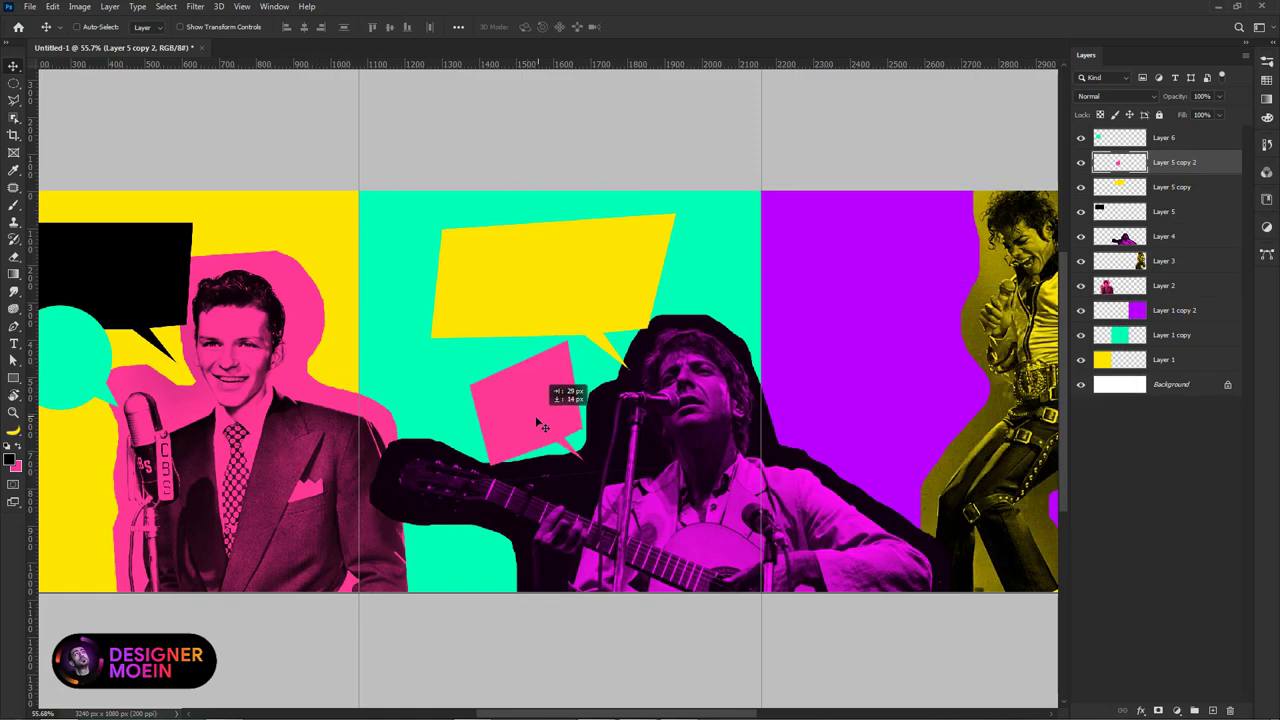
{"action": "scroll", "coordinate": [537, 425], "scroll_direction": "down", "scroll_amount": 2}
{"action": "scroll", "coordinate": [497, 376], "scroll_direction": "right", "scroll_amount": 3}
{"action": "scroll", "coordinate": [560, 320], "scroll_direction": "up", "scroll_amount": 1}
{"action": "scroll", "coordinate": [629, 266], "scroll_direction": "down", "scroll_amount": 2}
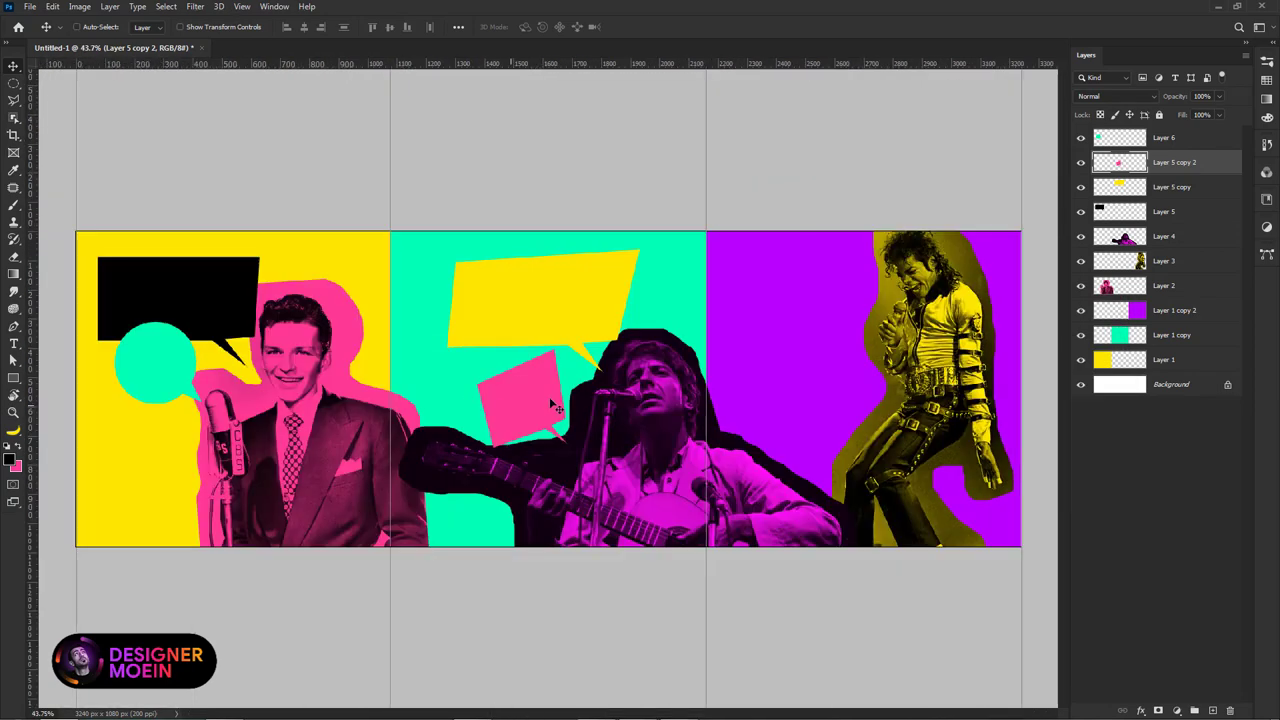
Step: Copy the teal circle into the purple panel, rotated about -49°
{"action": "right_click", "coordinate": [187, 366]}
{"action": "left_click", "coordinate": [271, 371]}
{"action": "left_click_drag", "start_coordinate": [166, 360], "coordinate": [841, 291]}
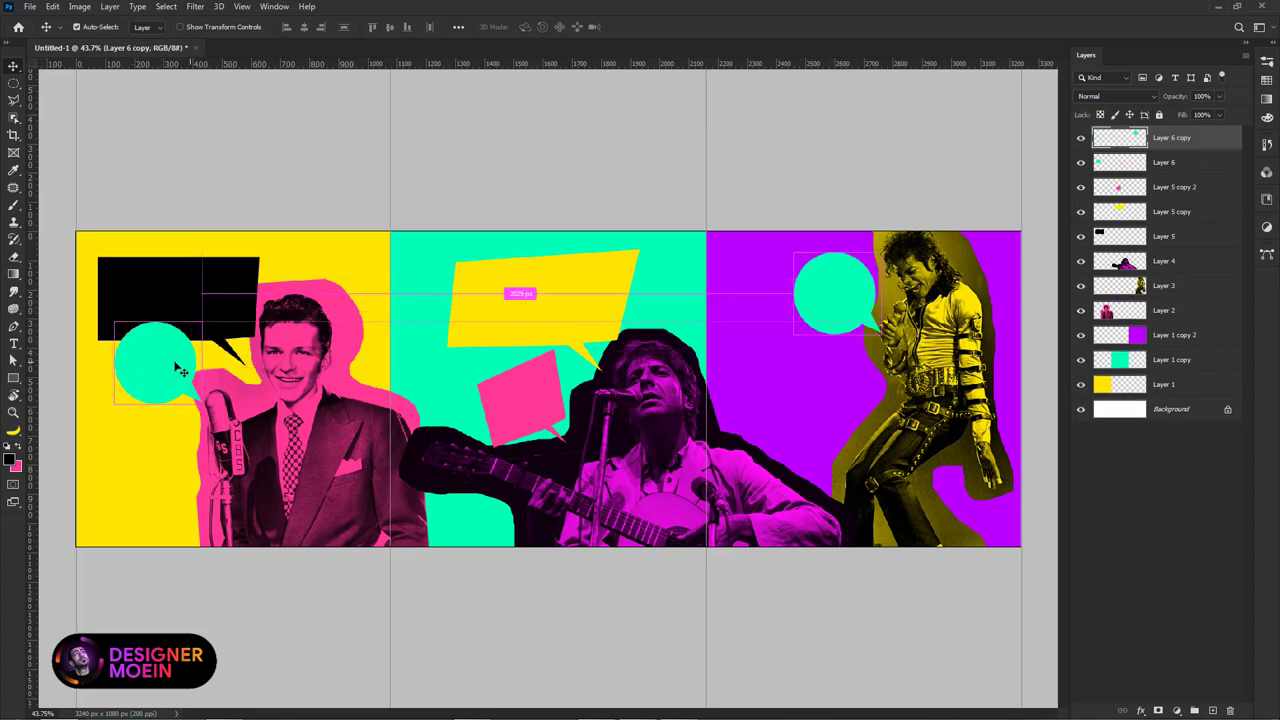
{"action": "key", "text": "ctrl+t"}
{"action": "left_click_drag", "start_coordinate": [783, 328], "coordinate": [795, 418]}
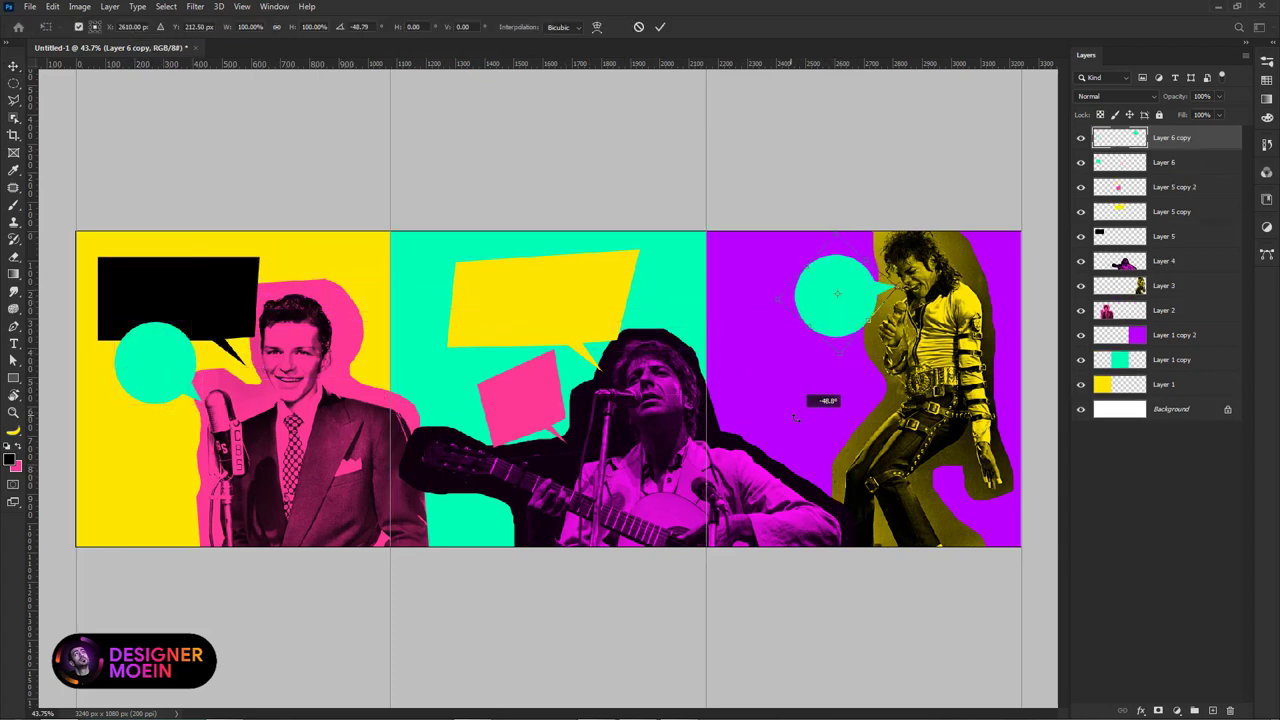
{"action": "key", "text": "Return"}
{"action": "left_click_drag", "start_coordinate": [846, 328], "coordinate": [848, 333]}
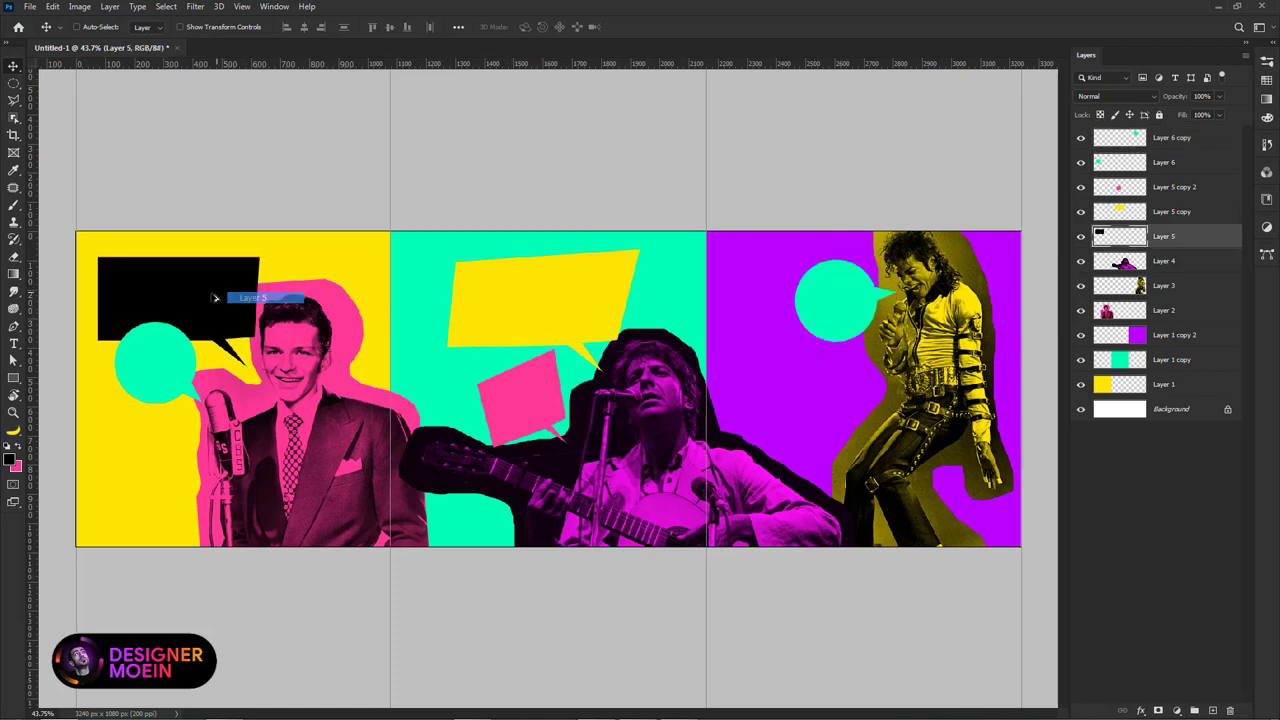
Step: Copy the black bubble into the purple panel, shrink it and bring it above the teal circle
{"action": "left_click_drag", "start_coordinate": [223, 288], "coordinate": [793, 385]}
{"action": "key", "text": "ctrl+t"}
{"action": "mouse_move", "coordinate": [714, 333]}
{"action": "left_mouse_down"}
{"action": "mouse_move", "coordinate": [823, 389]}
{"action": "mouse_move", "coordinate": [821, 328]}
{"action": "mouse_move", "coordinate": [765, 339]}
{"action": "left_mouse_up"}
{"action": "key", "text": "Return"}
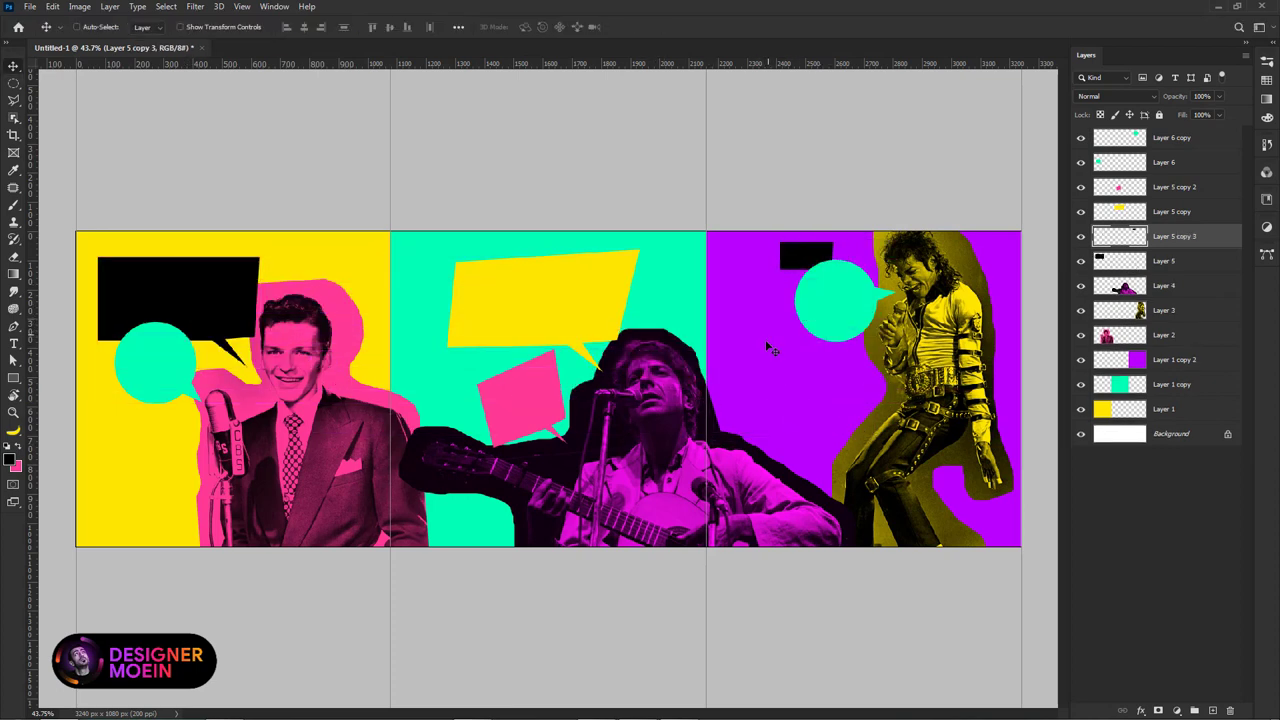
{"action": "key", "text": "ctrl+shift+bracketright"}
{"action": "left_click_drag", "start_coordinate": [766, 383], "coordinate": [760, 397]}
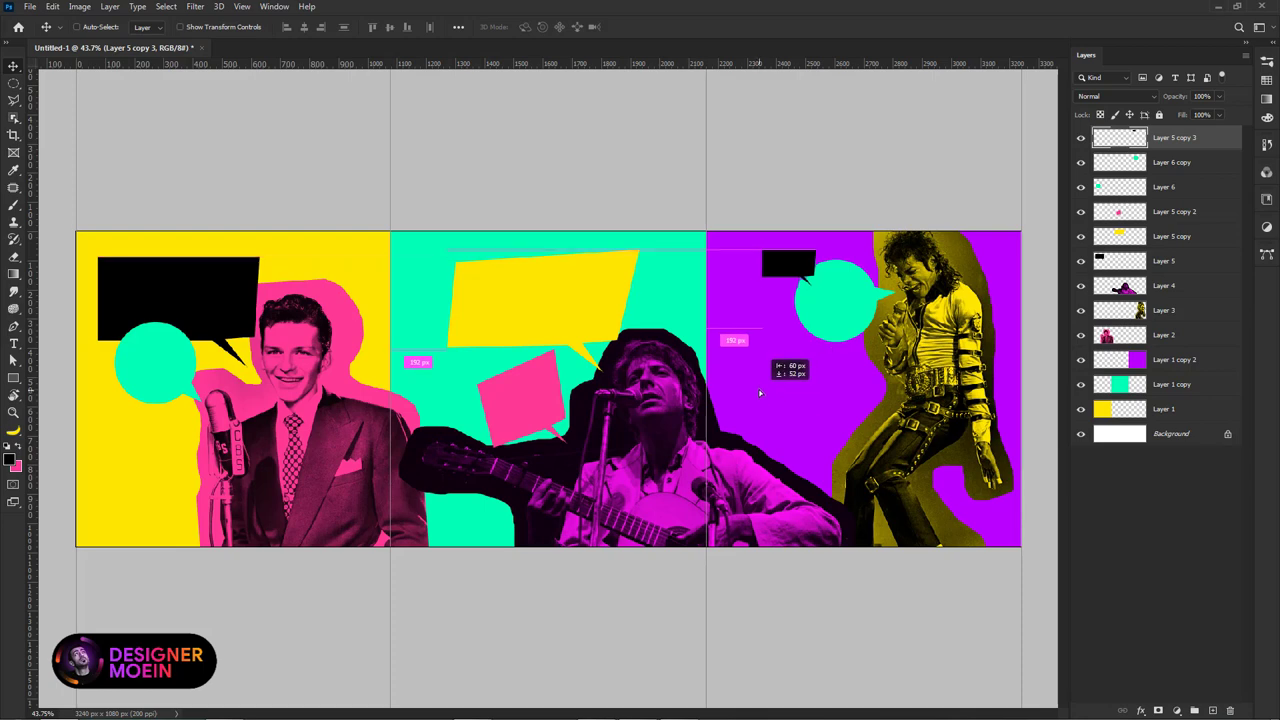
{"action": "key", "text": "ctrl+minus"}
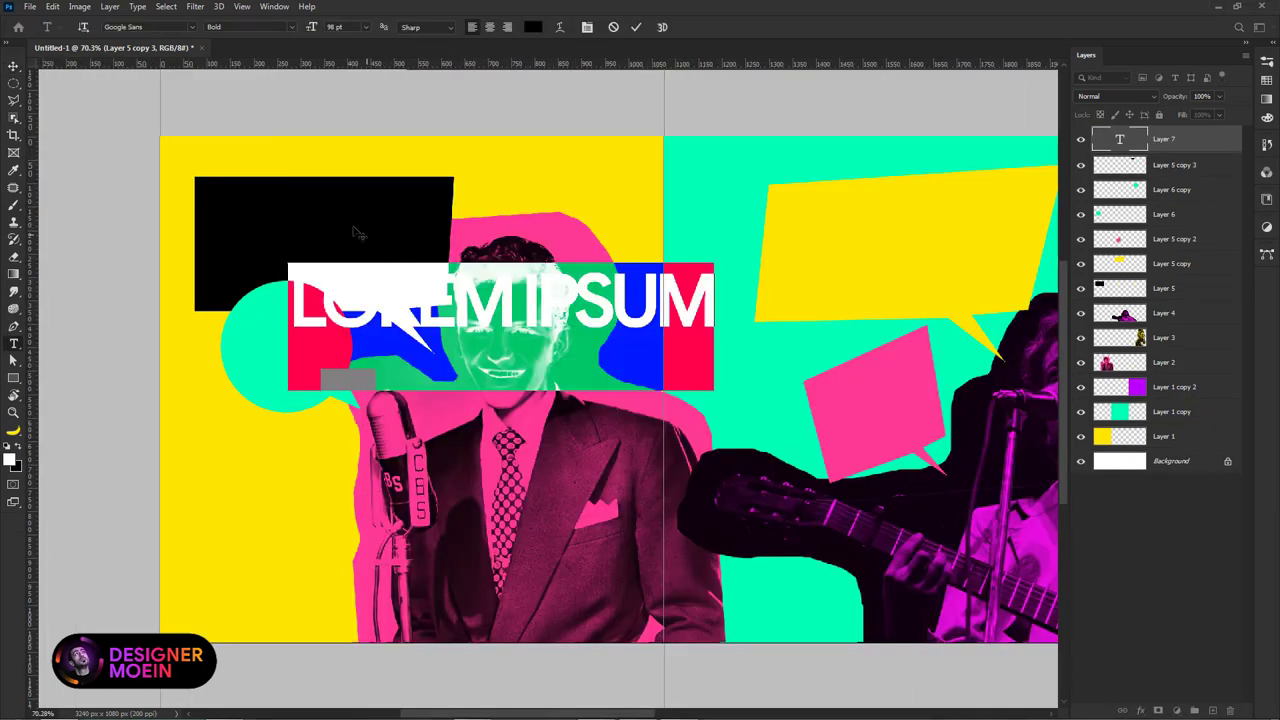
Step: Move the placeholder text and retype it as 'FRANK' / 'SINATRA' on two lines
{"action": "left_click_drag", "start_coordinate": [352, 231], "coordinate": [268, 403]}
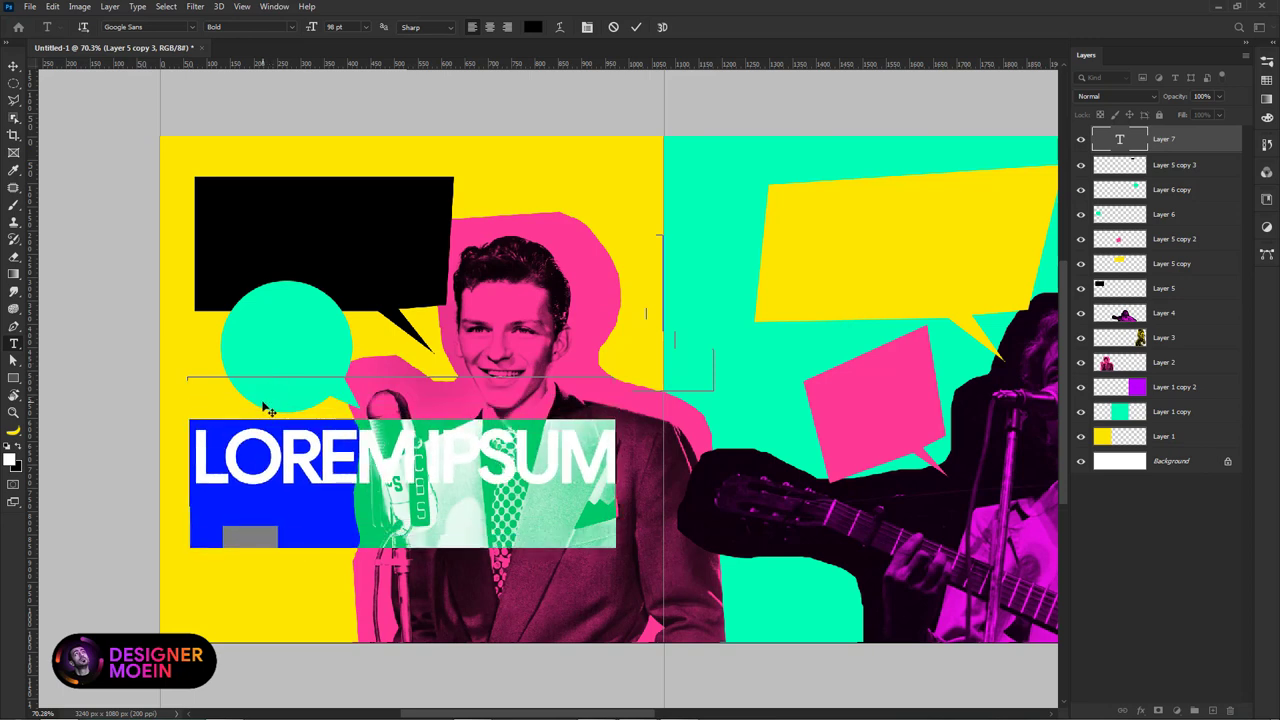
{"action": "type", "text": "FR"}
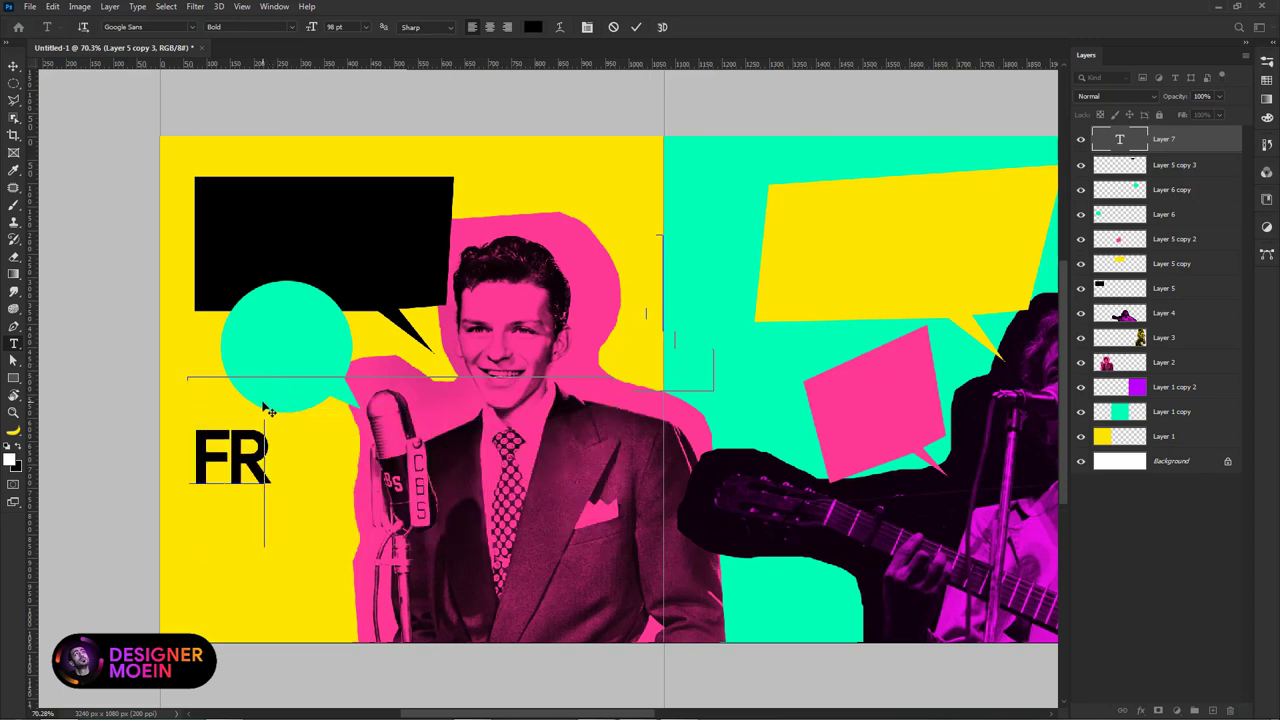
{"action": "type", "text": "ANK"}
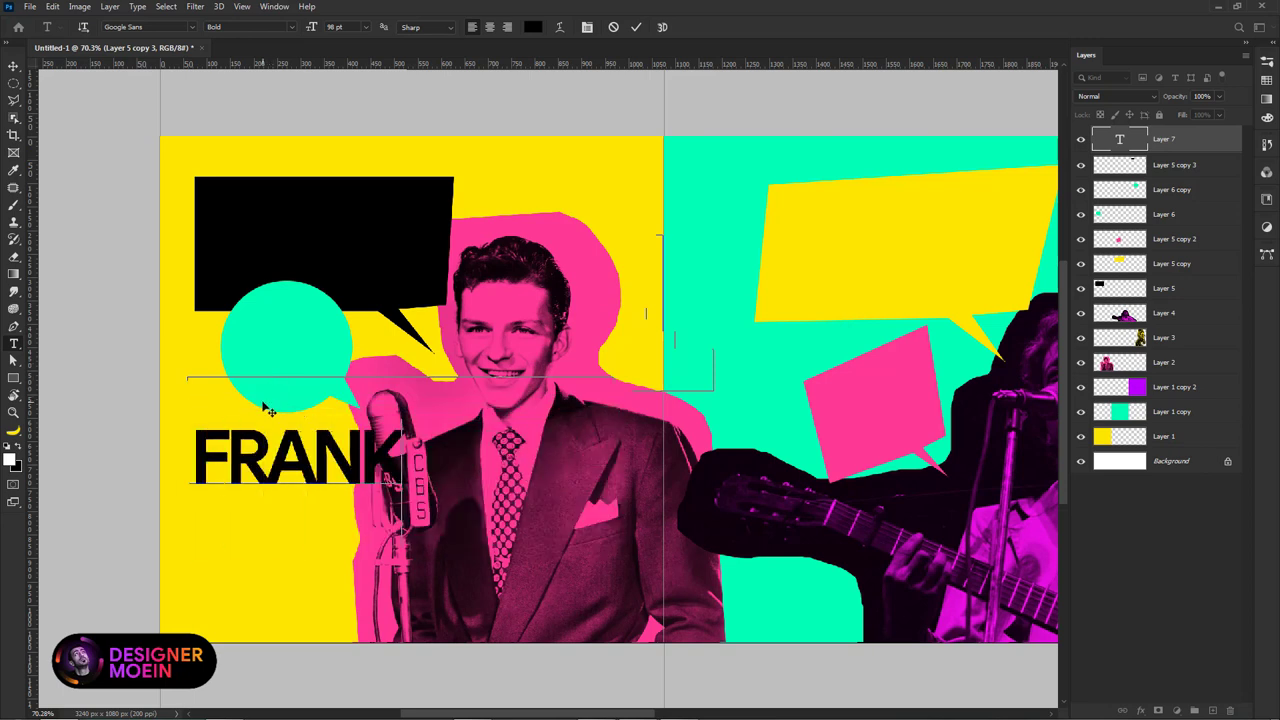
{"action": "key", "text": "Return"}
{"action": "type", "text": "SINATRA"}
{"action": "key", "text": "ctrl+a"}
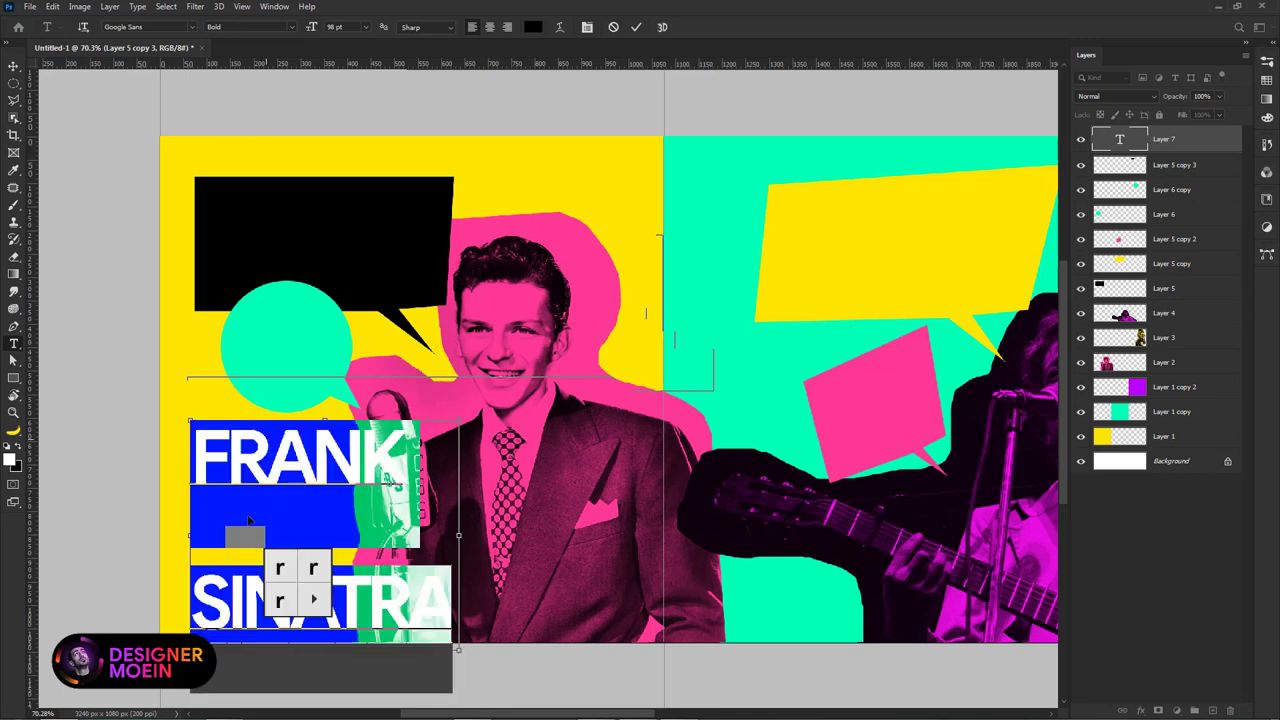
{"action": "left_click", "coordinate": [240, 504]}
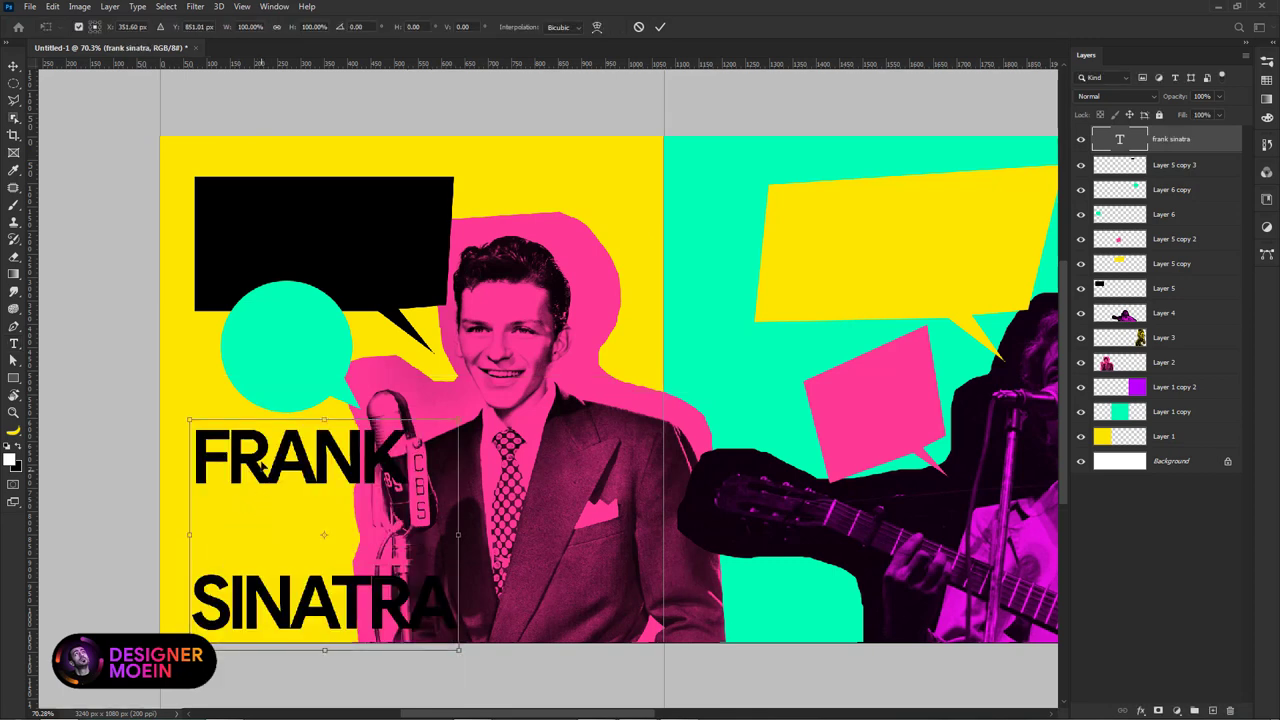
{"action": "key", "text": "ctrl+Return"}
Step: Tighten the name's leading to 54 pt and move it into the black speech box
{"action": "left_click", "coordinate": [280, 480]}
{"action": "key", "text": "ctrl+a"}
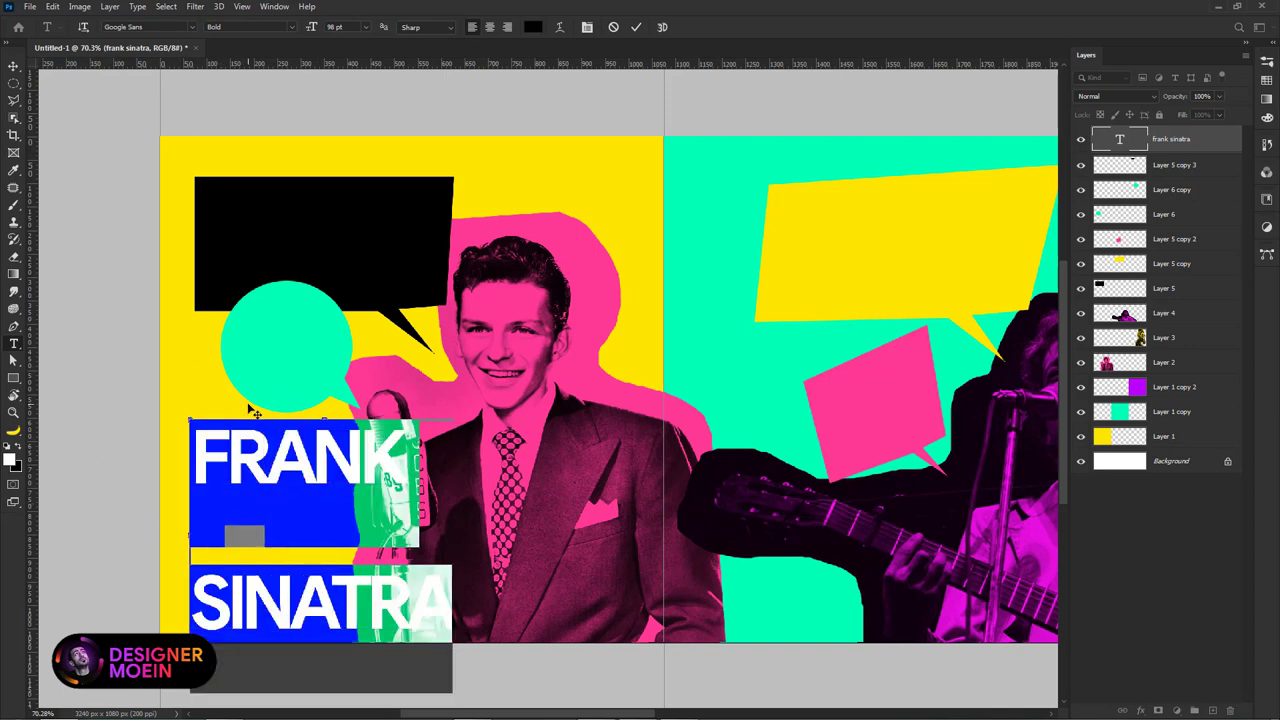
{"action": "key", "text": "ctrl+t"}
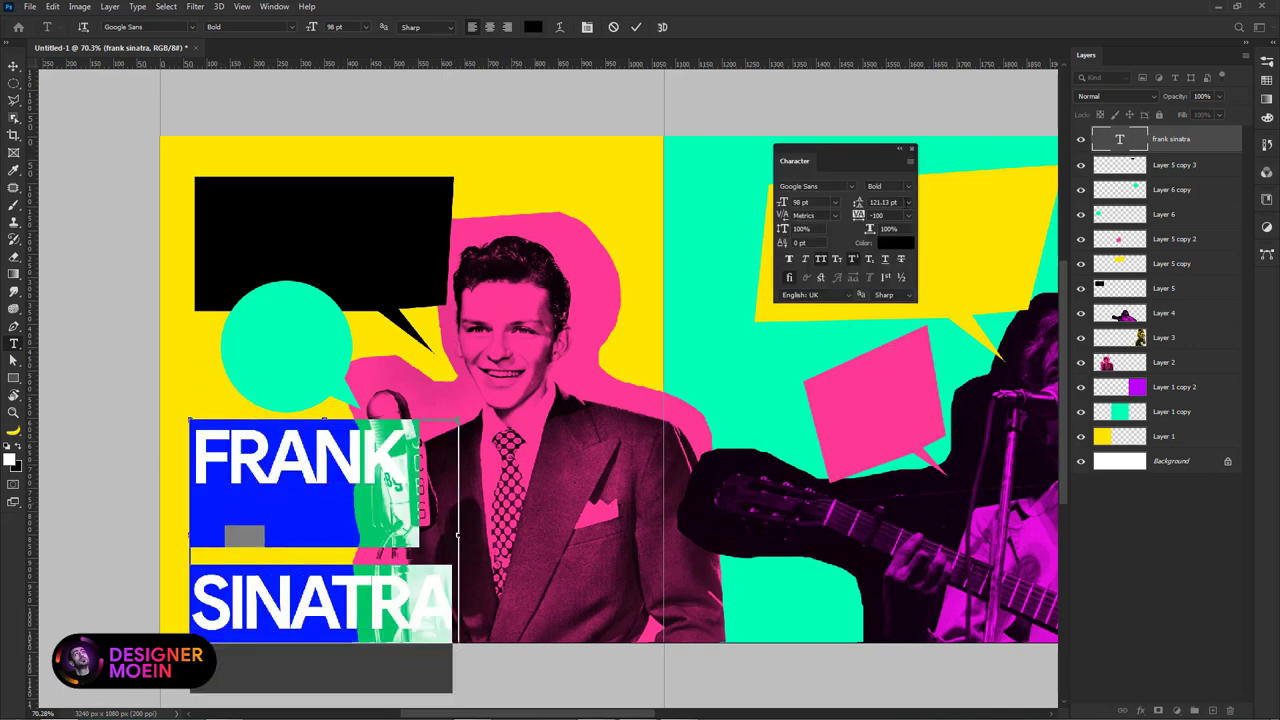
{"action": "left_click", "coordinate": [908, 202]}
{"action": "key", "text": "Escape"}
{"action": "left_click_drag", "start_coordinate": [858, 204], "coordinate": [814, 199]}
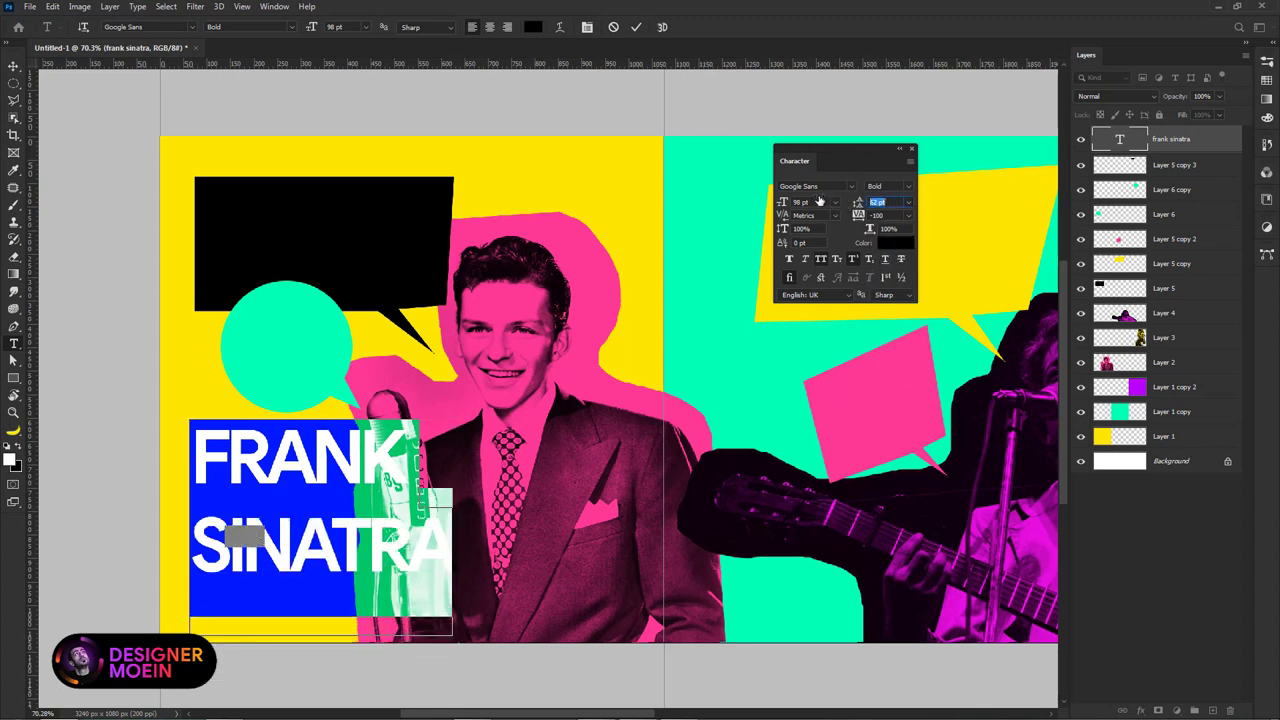
{"action": "type", "text": "54"}
{"action": "key", "text": "Return"}
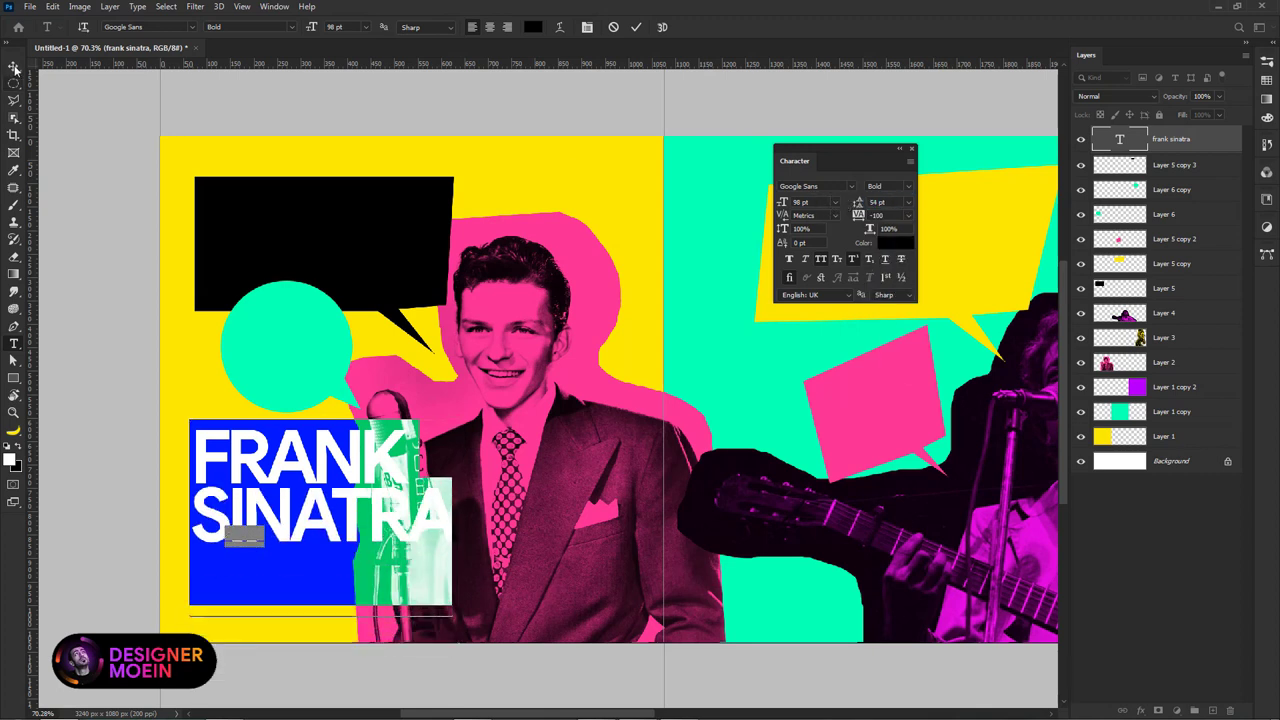
{"action": "left_click", "coordinate": [14, 66]}
{"action": "left_click_drag", "start_coordinate": [272, 488], "coordinate": [280, 240]}
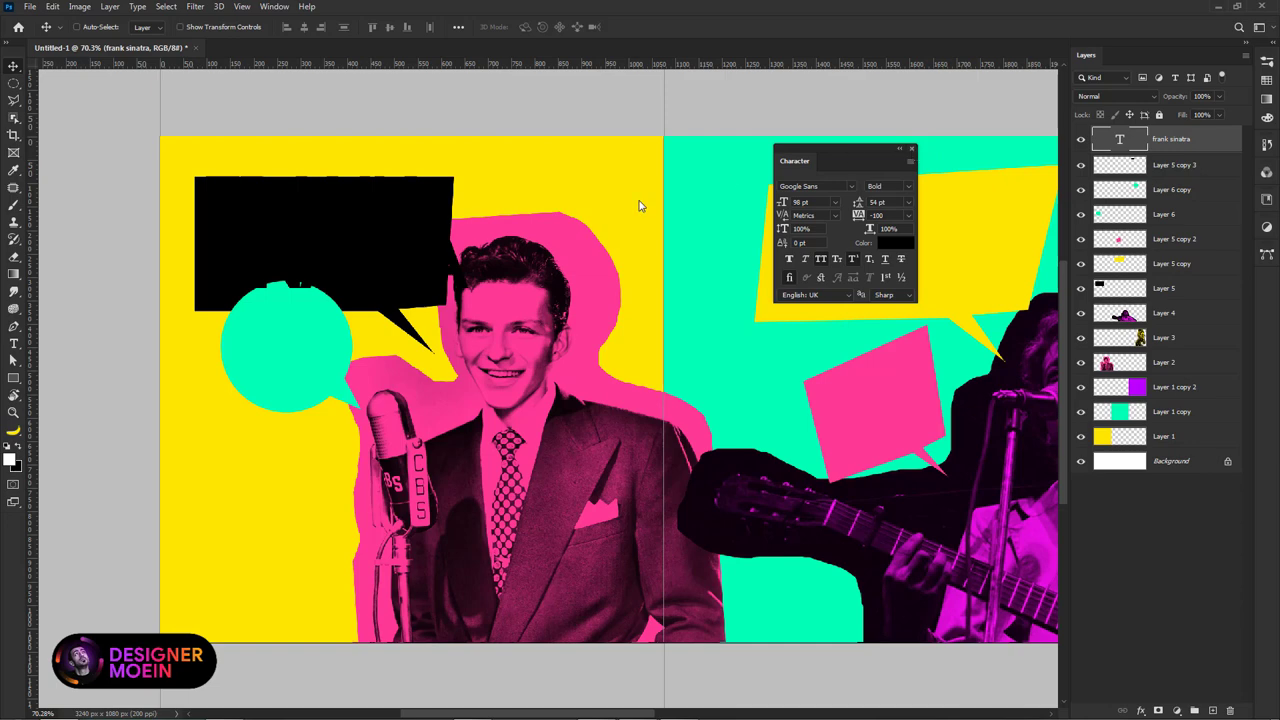
Step: Colour the FRANK SINATRA text with the purple sampled from the artwork
{"action": "scroll", "coordinate": [640, 206], "scroll_direction": "down", "scroll_amount": 3}
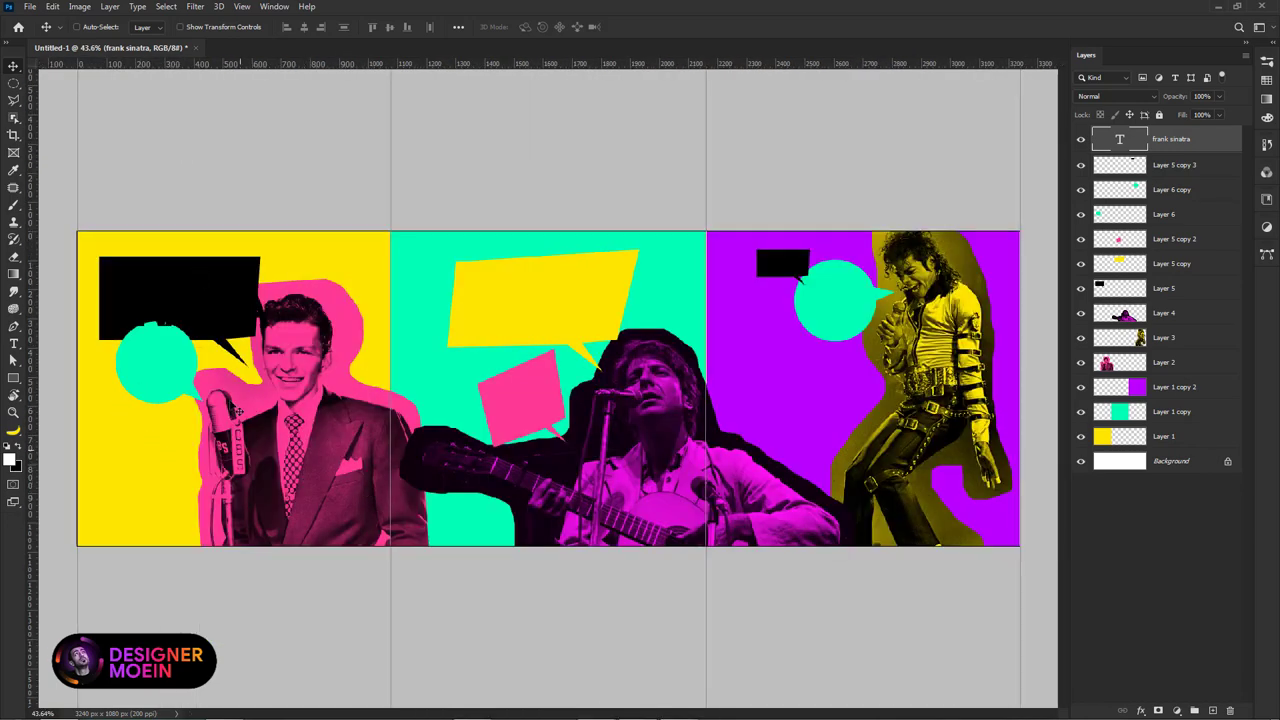
{"action": "left_click", "coordinate": [11, 460]}
{"action": "left_click", "coordinate": [756, 340]}
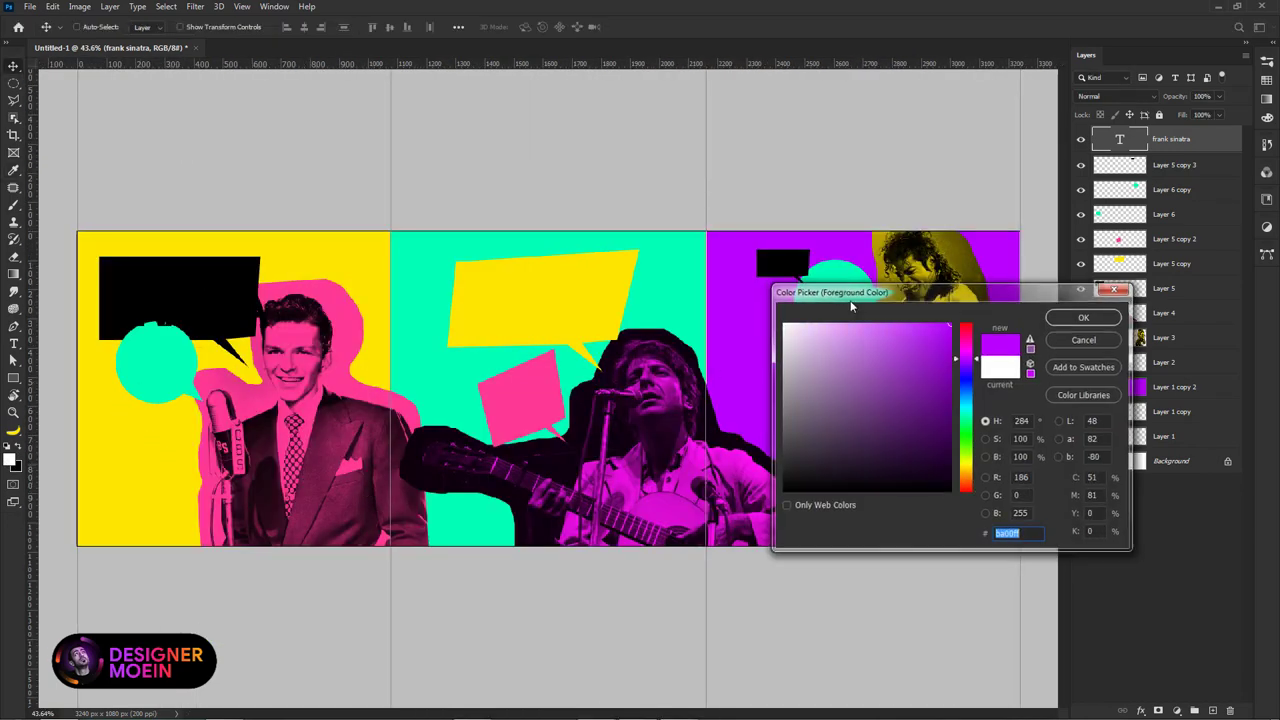
{"action": "key", "text": "Return"}
{"action": "key", "text": "alt+BackSpace"}
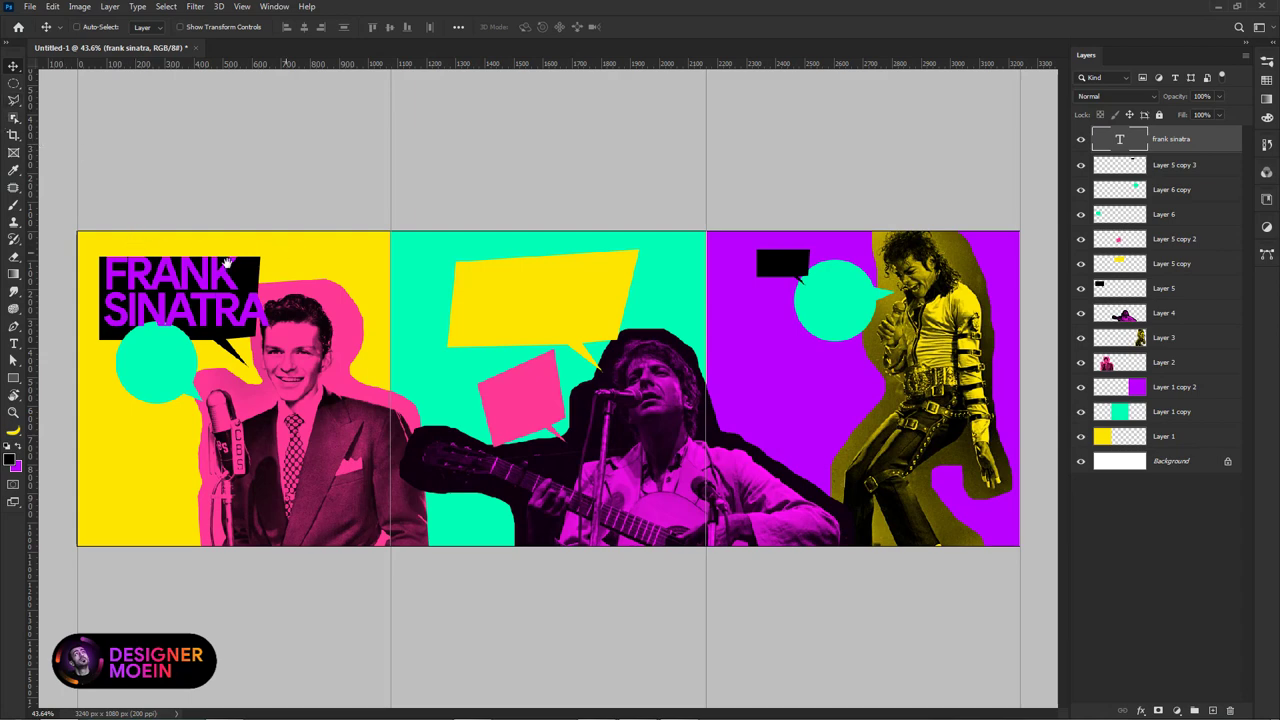
Step: Bring the cyan circle to the front and place a copy of FRANK SINATRA over it
{"action": "scroll", "coordinate": [106, 290], "scroll_direction": "up", "scroll_amount": 2}
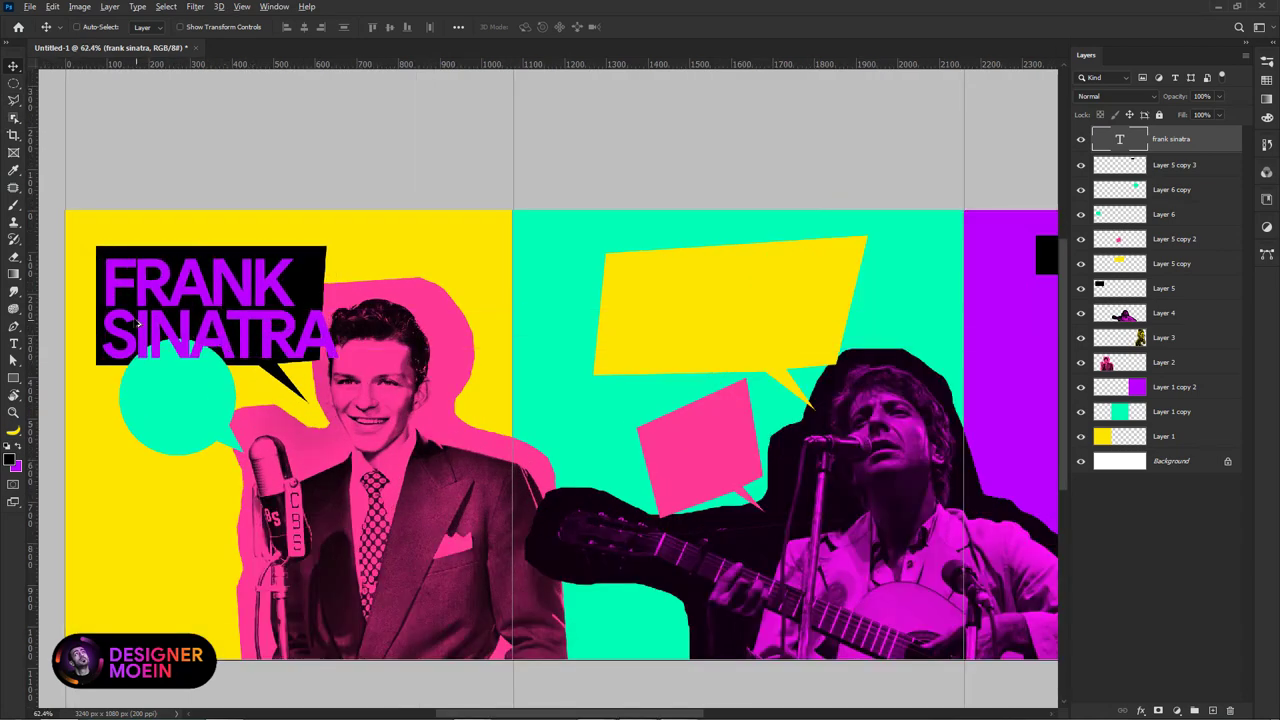
{"action": "scroll", "coordinate": [138, 320], "scroll_direction": "up", "scroll_amount": 1}
{"action": "scroll", "coordinate": [200, 420], "scroll_direction": "left", "scroll_amount": 1}
{"action": "left_click", "coordinate": [226, 452]}
{"action": "key", "text": "ctrl+shift+bracketright"}
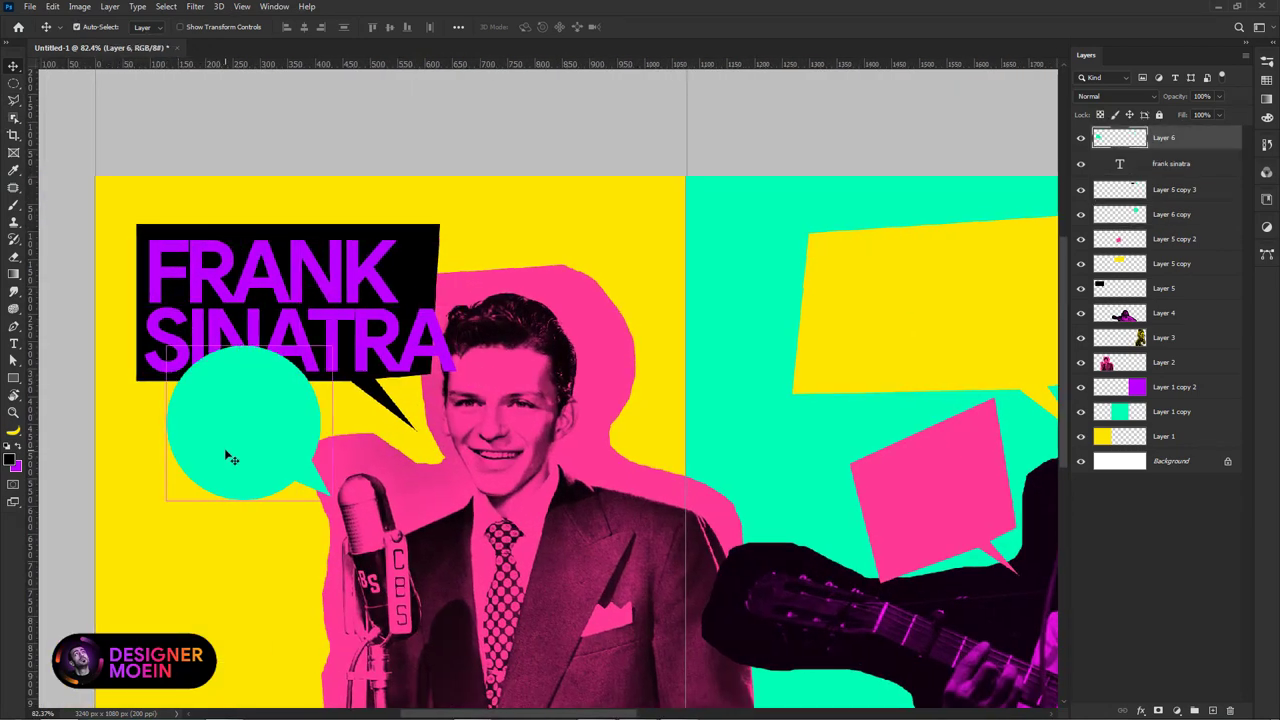
{"action": "scroll", "coordinate": [228, 457], "scroll_direction": "down", "scroll_amount": 1}
{"action": "left_click", "coordinate": [318, 328], "text": "ctrl"}
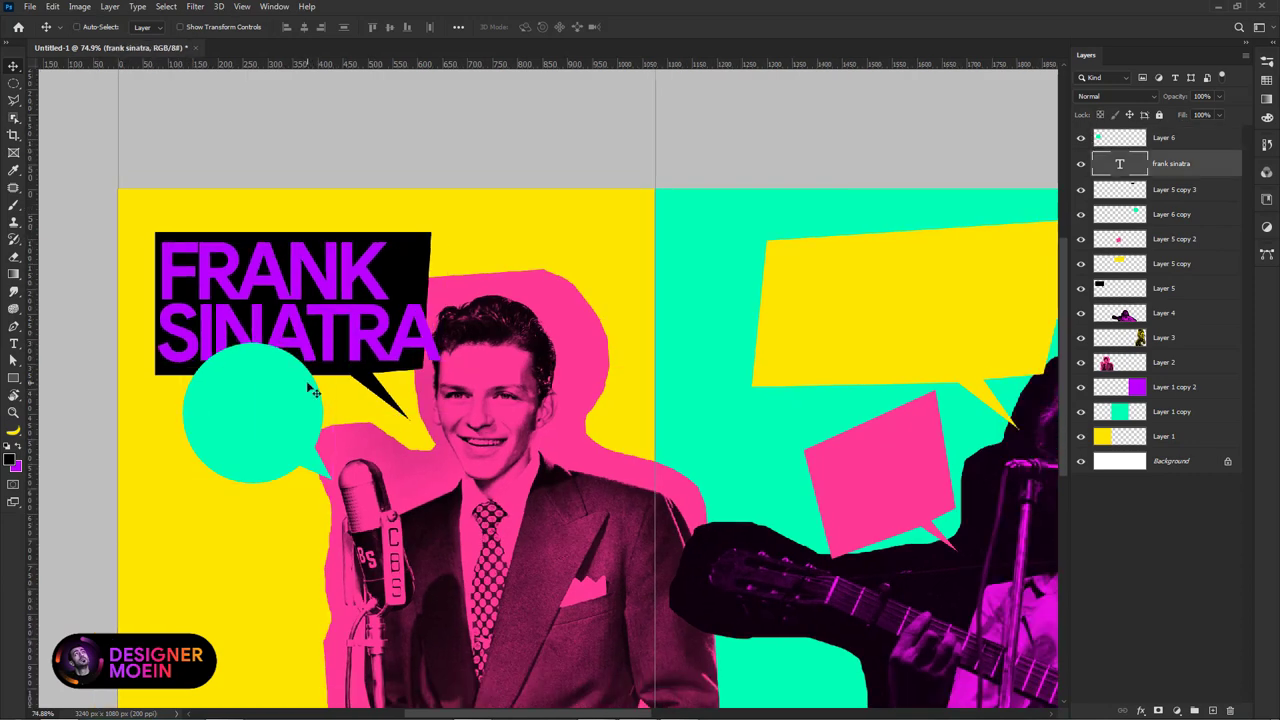
{"action": "scroll", "coordinate": [256, 265], "scroll_direction": "up", "scroll_amount": 1}
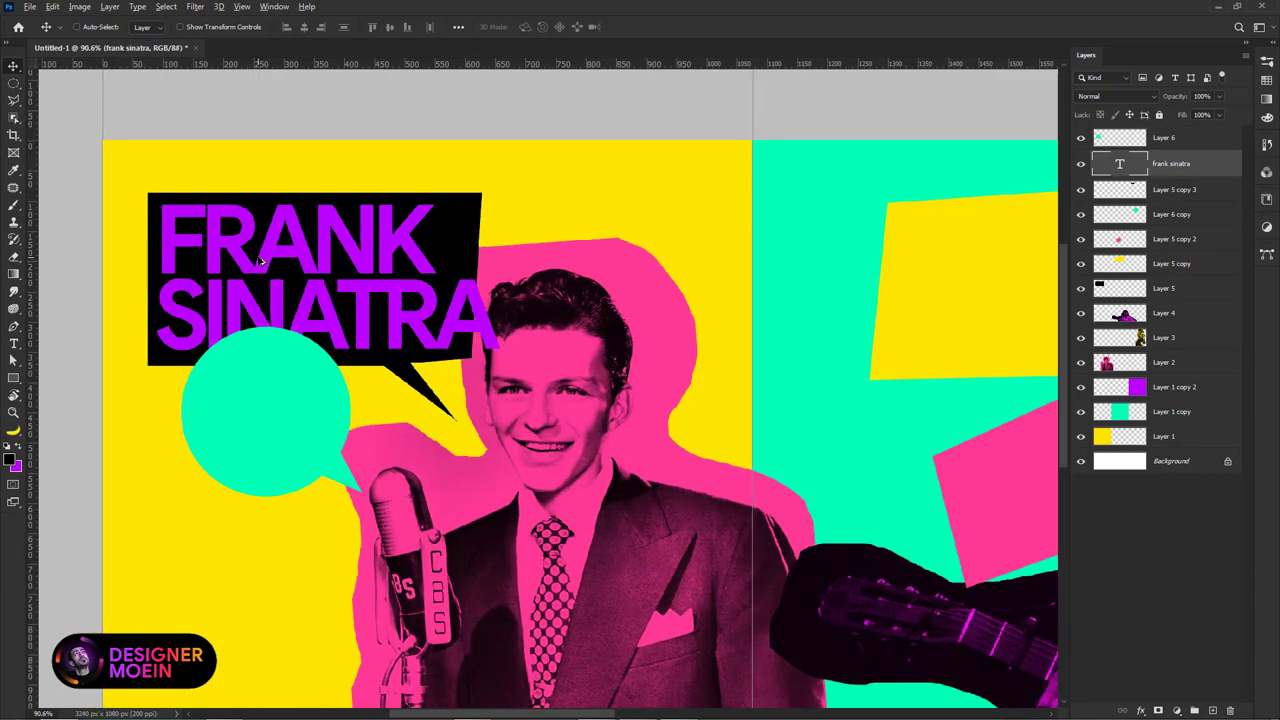
{"action": "left_click_drag", "start_coordinate": [259, 261], "coordinate": [291, 430]}
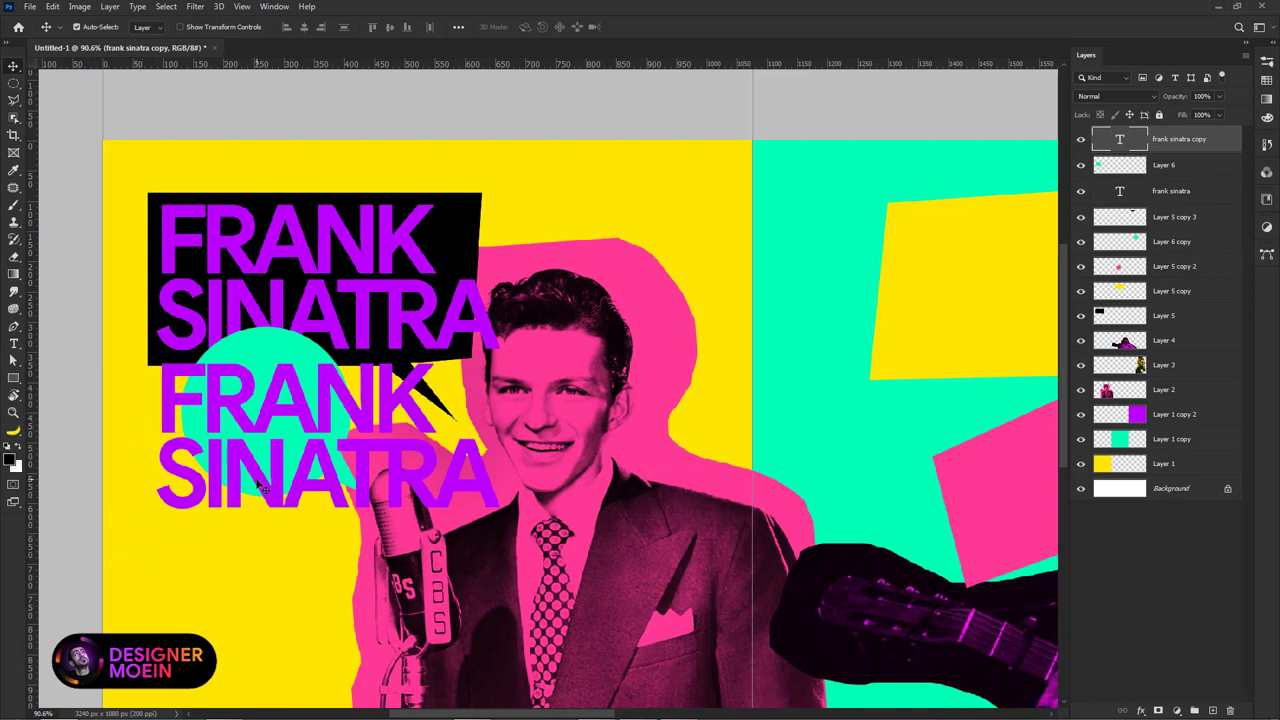
Step: Make the duplicated name text white, retype it as 50%, and place it on the cyan bubble
{"action": "key", "text": "ctrl+BackSpace"}
{"action": "left_click_drag", "start_coordinate": [215, 490], "coordinate": [199, 475]}
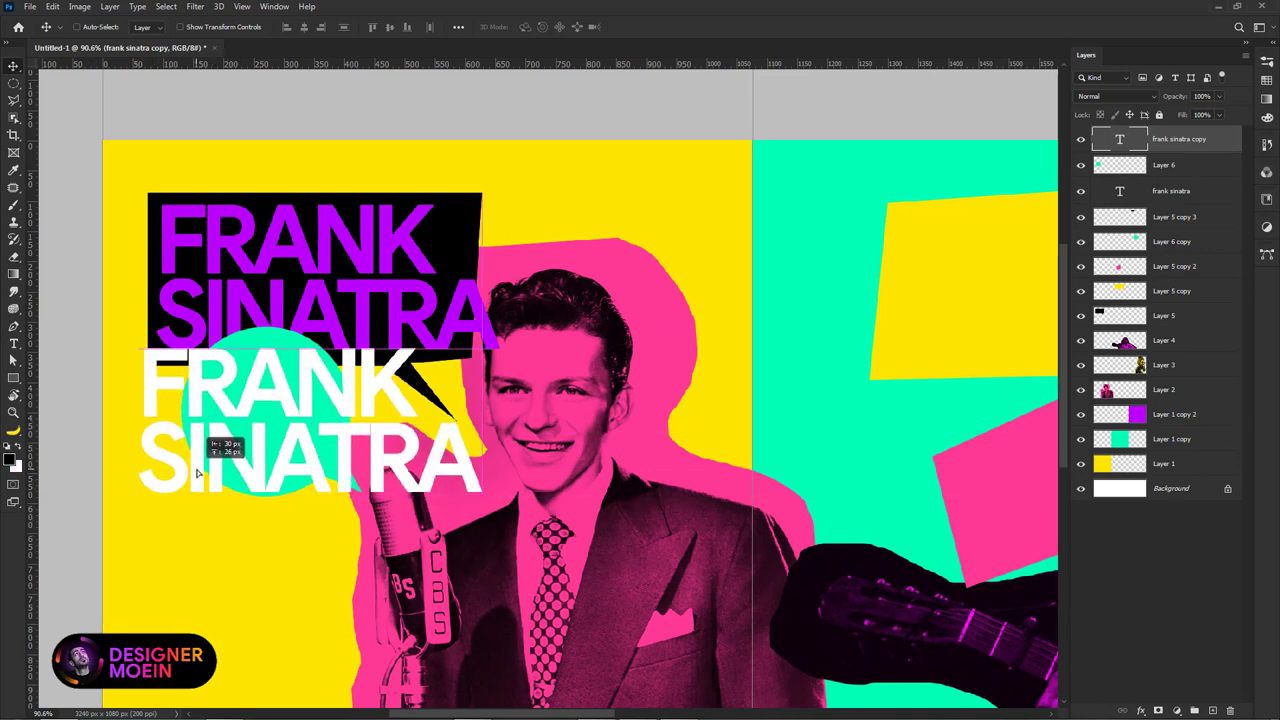
{"action": "key", "text": "t"}
{"action": "left_click", "coordinate": [293, 441]}
{"action": "key", "text": "ctrl+a"}
{"action": "type", "text": "50"}
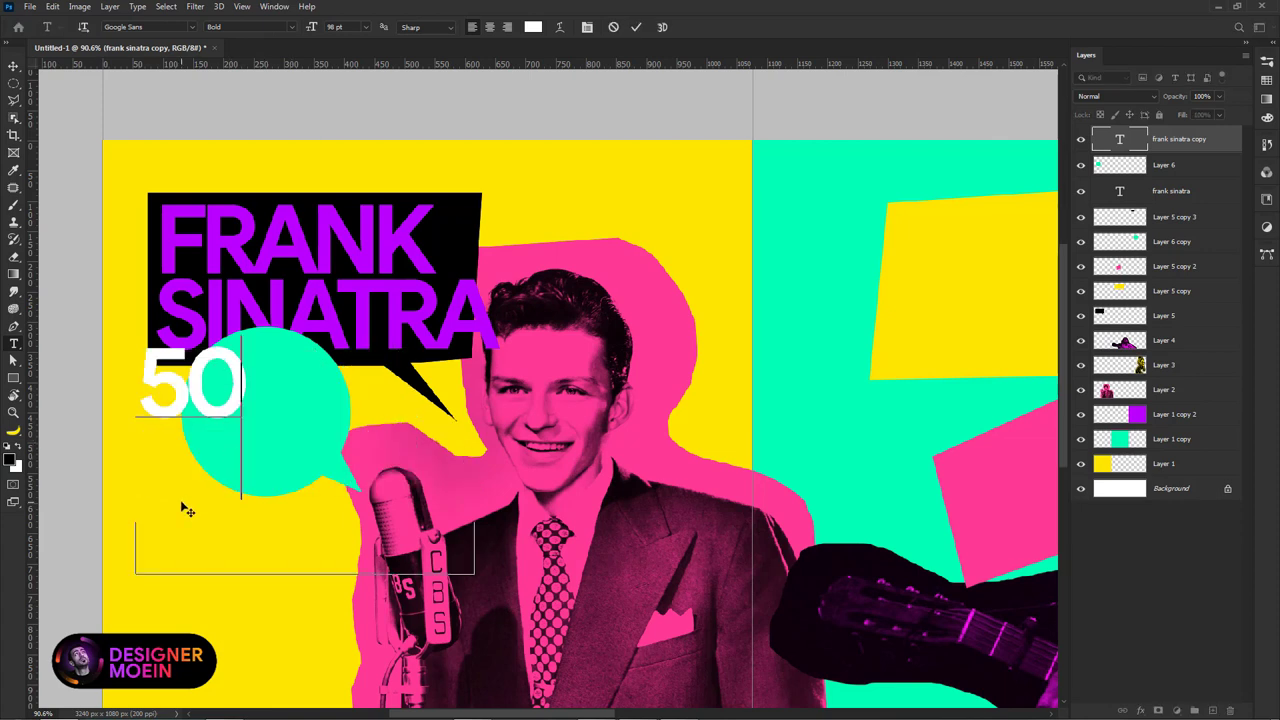
{"action": "type", "text": "%"}
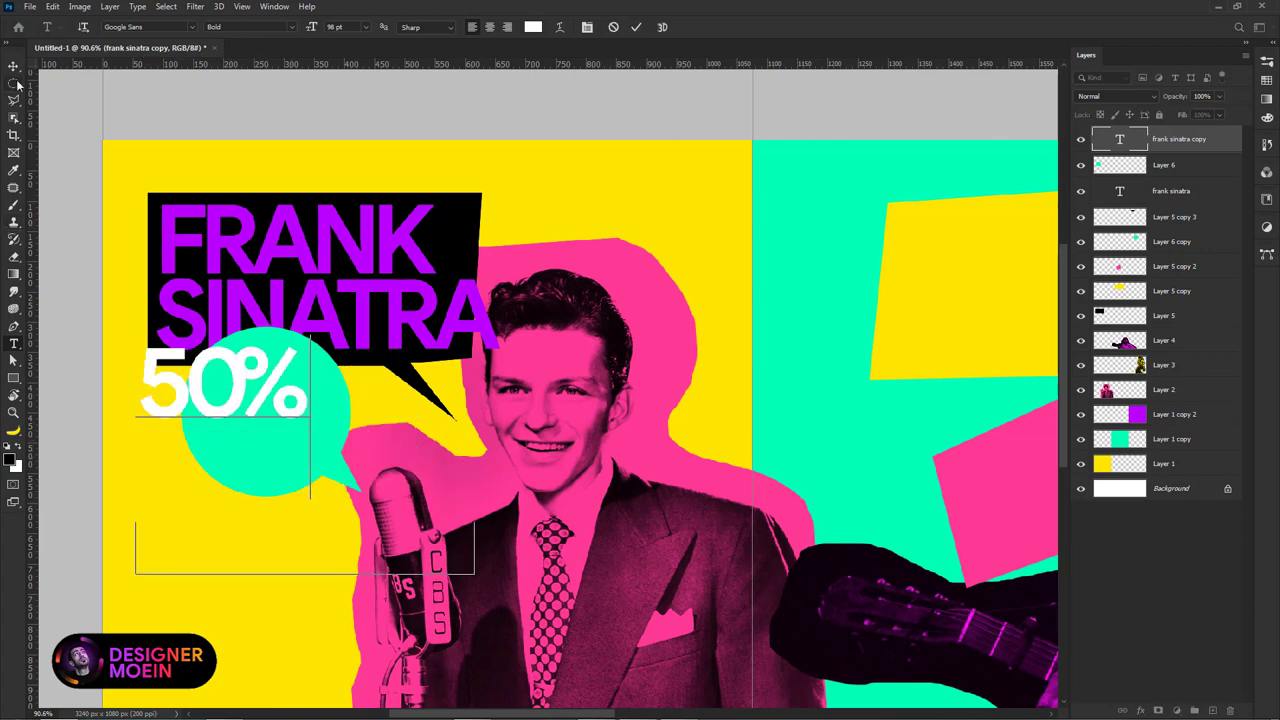
{"action": "left_click", "coordinate": [14, 66]}
{"action": "left_click_drag", "start_coordinate": [240, 437], "coordinate": [297, 467]}
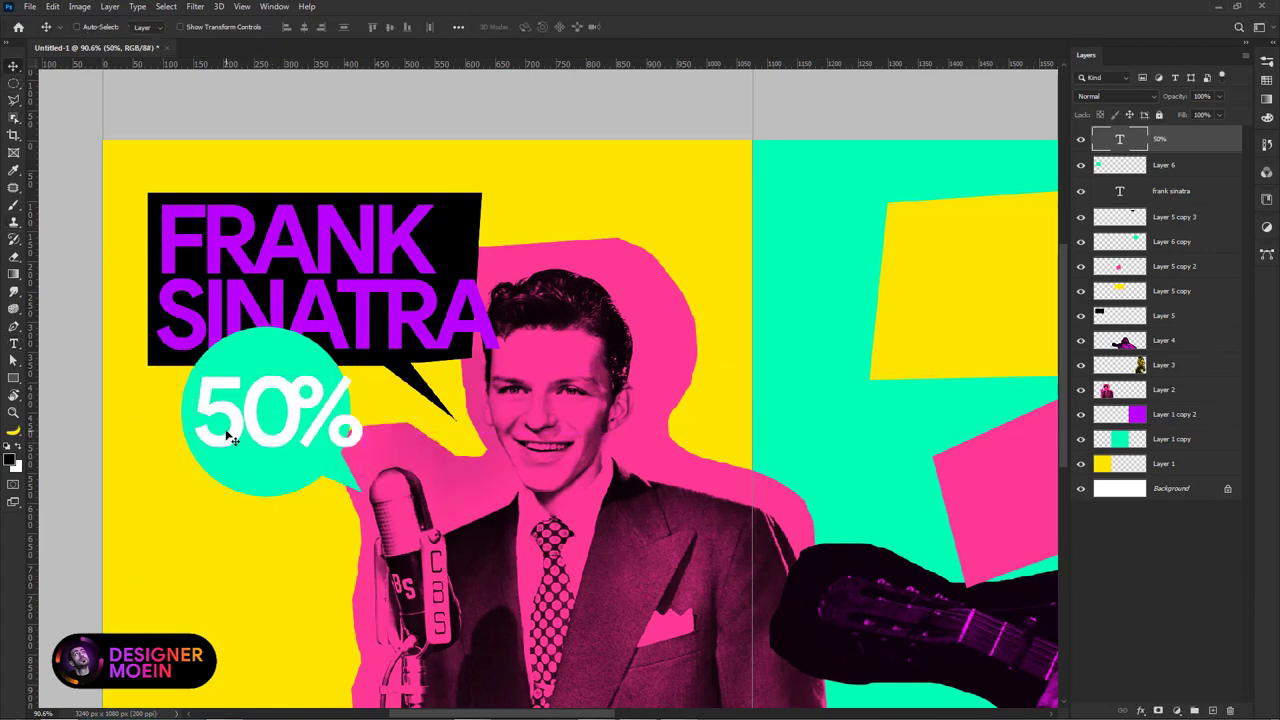
Step: Add a black copy of the 50% offset slightly down-left as a shadow
{"action": "scroll", "coordinate": [240, 438], "scroll_direction": "up", "scroll_amount": 3}
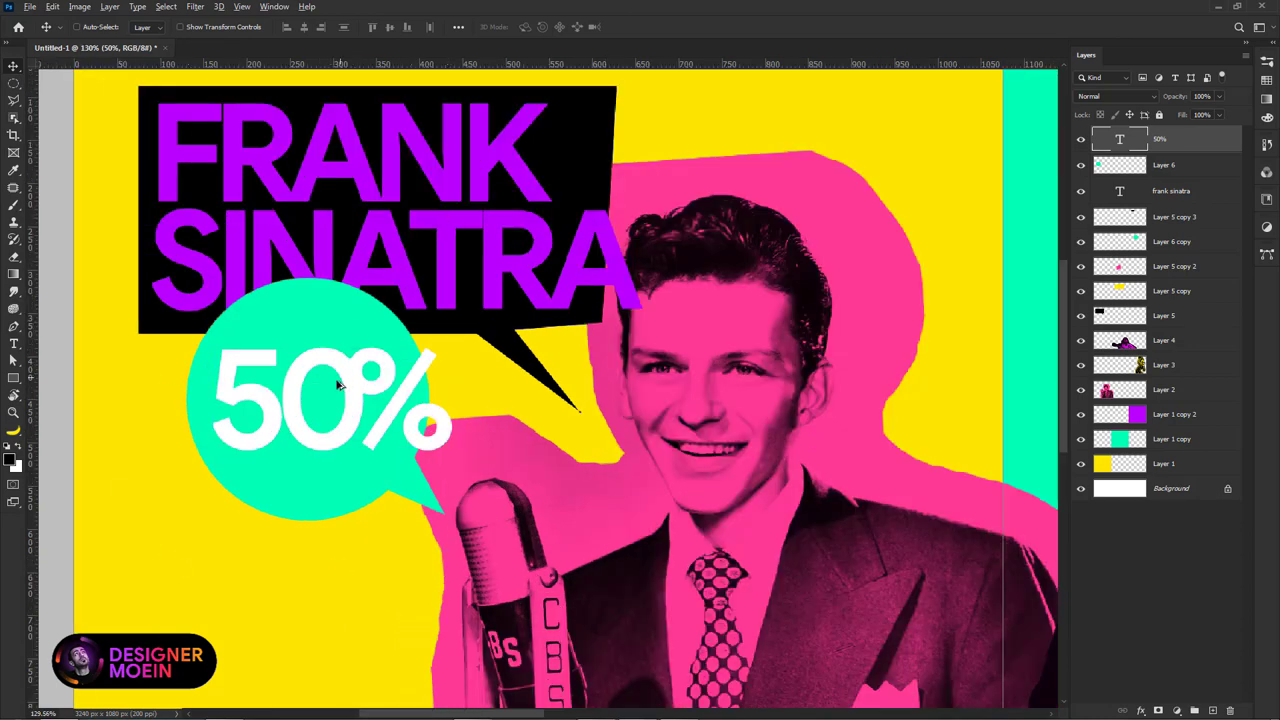
{"action": "left_click_drag", "start_coordinate": [338, 385], "coordinate": [272, 436]}
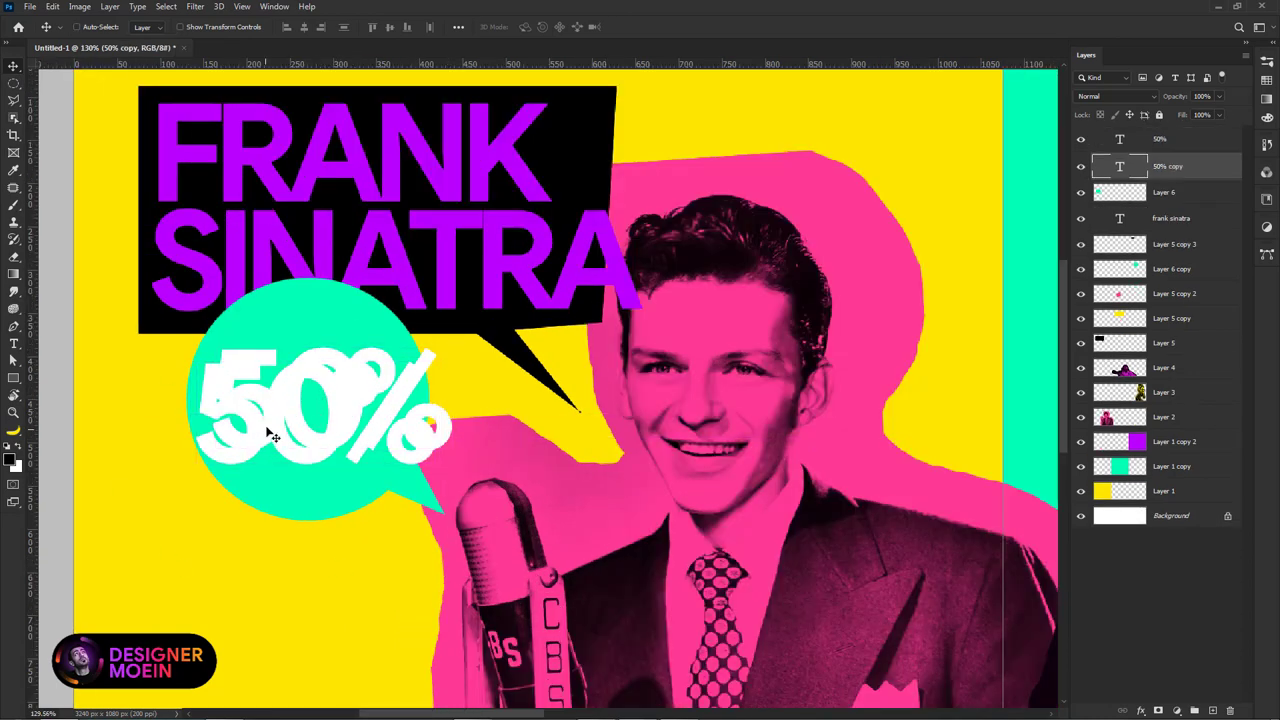
{"action": "key", "text": "x"}
{"action": "key", "text": "ctrl+BackSpace"}
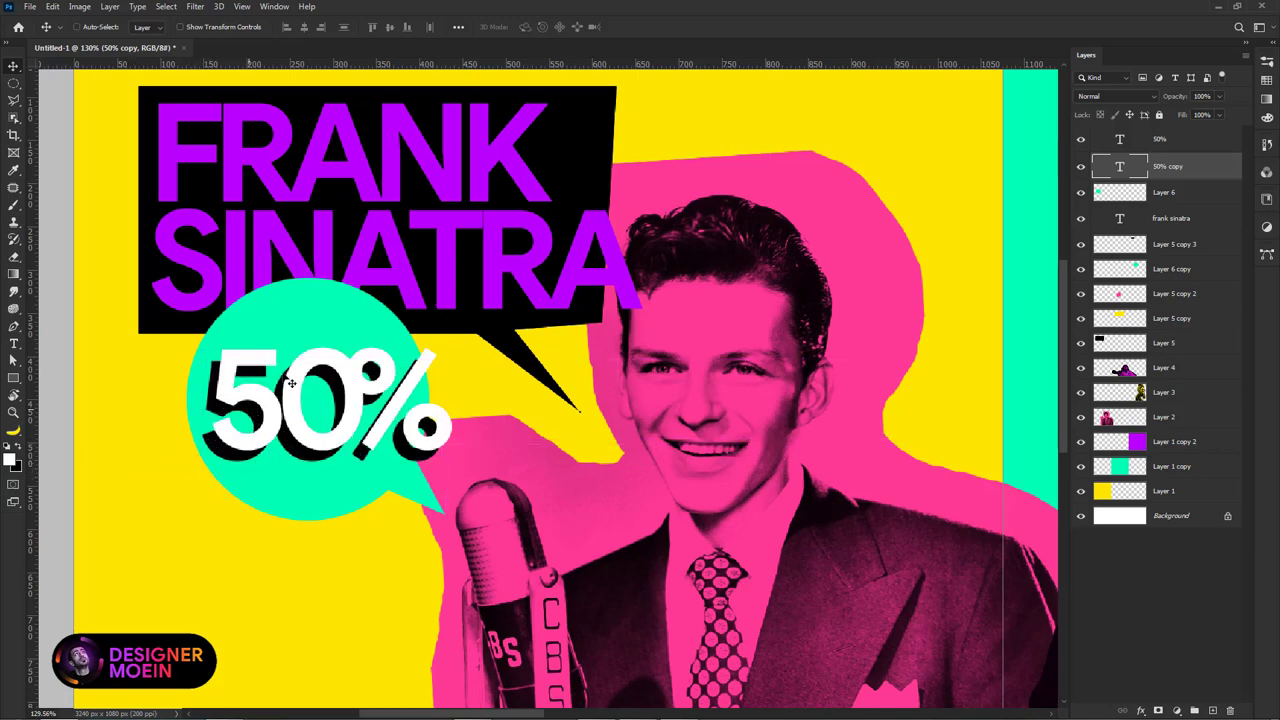
{"action": "scroll", "coordinate": [297, 421], "scroll_direction": "down", "scroll_amount": 2}
{"action": "scroll", "coordinate": [297, 421], "scroll_direction": "down", "scroll_amount": 2}
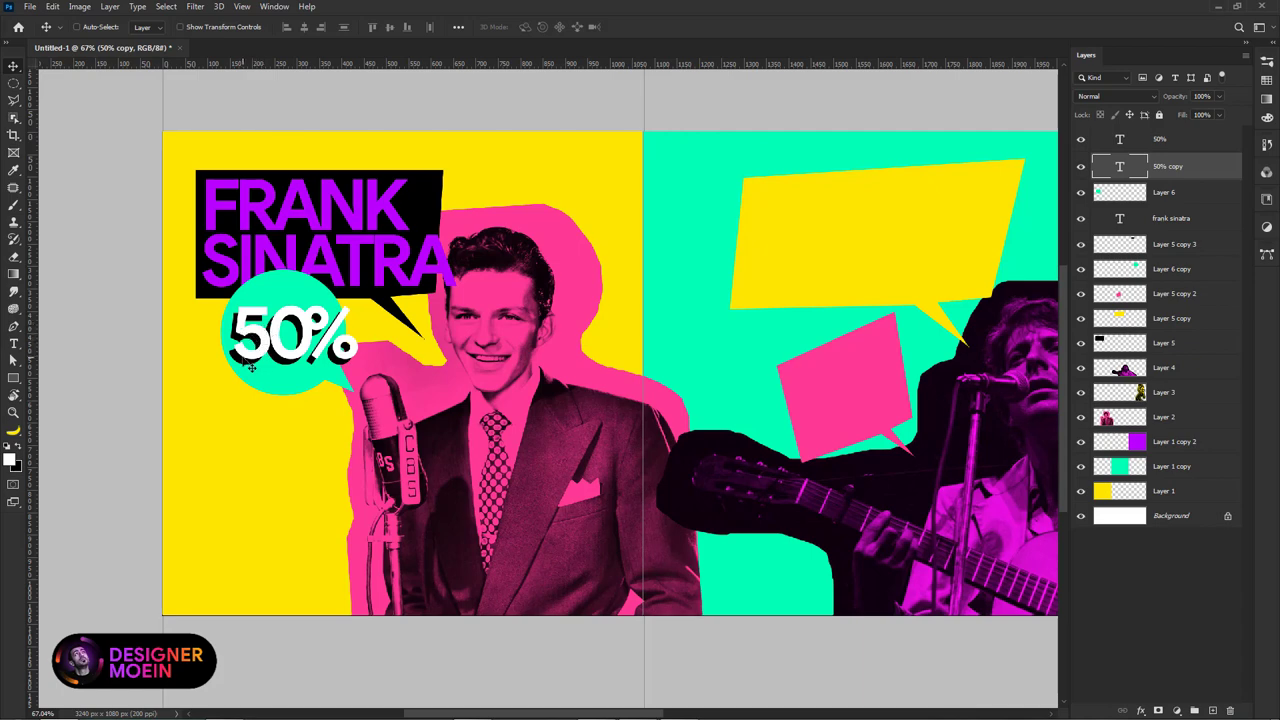
Step: Copy the FRANK SINATRA text into the yellow bubble and retype it as LEONARD / COHEN on two lines
{"action": "scroll", "coordinate": [248, 366], "scroll_direction": "right", "scroll_amount": 3}
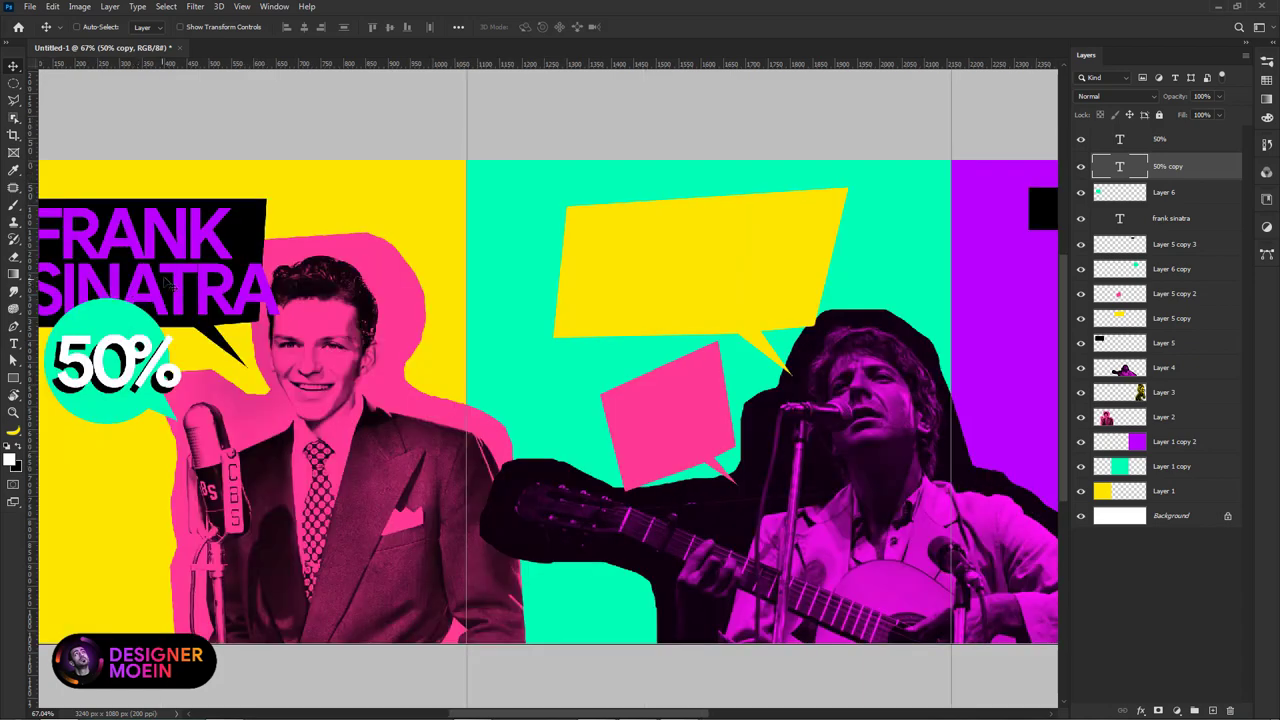
{"action": "left_click_drag", "start_coordinate": [118, 285], "coordinate": [673, 291]}
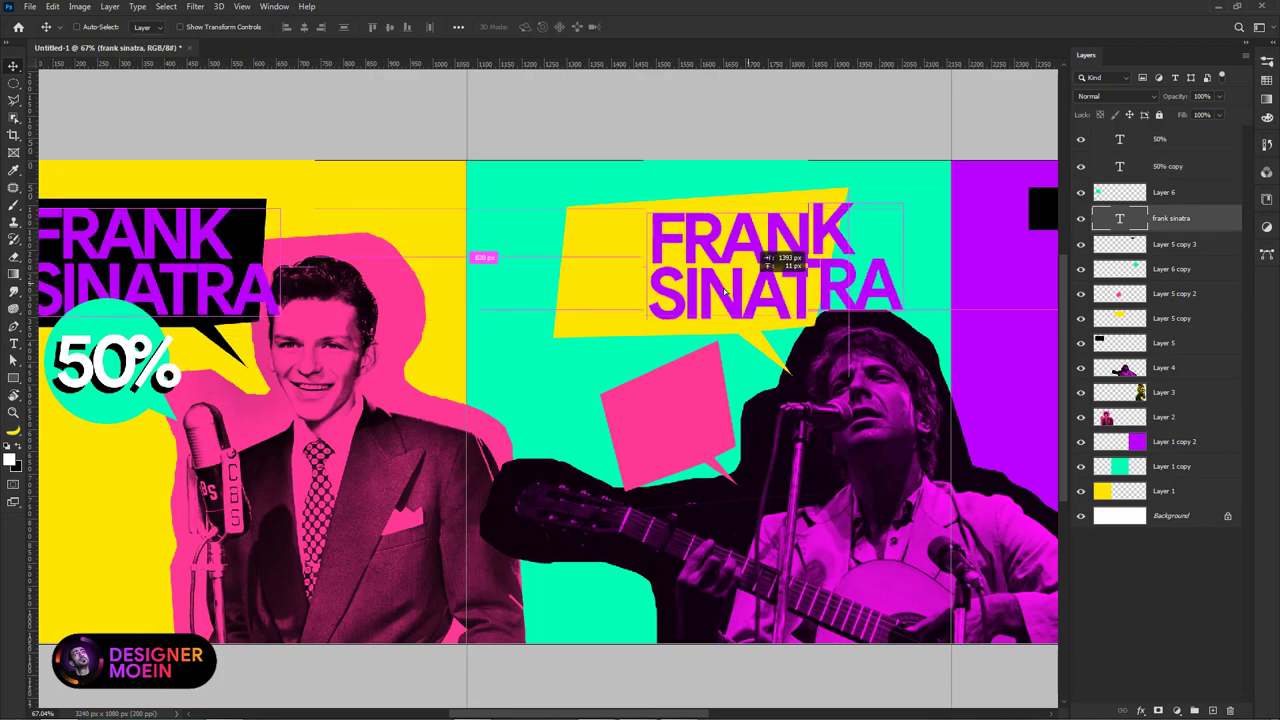
{"action": "left_click_drag", "start_coordinate": [569, 330], "coordinate": [387, 323]}
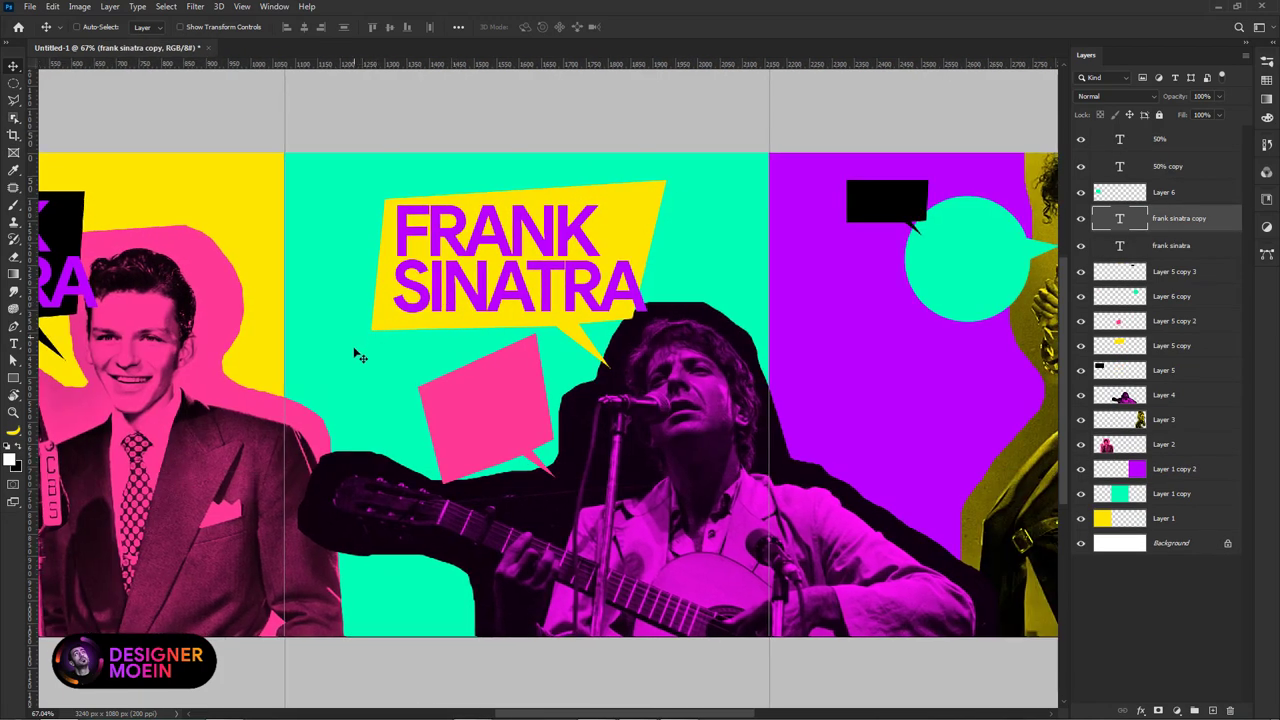
{"action": "left_click", "coordinate": [14, 344]}
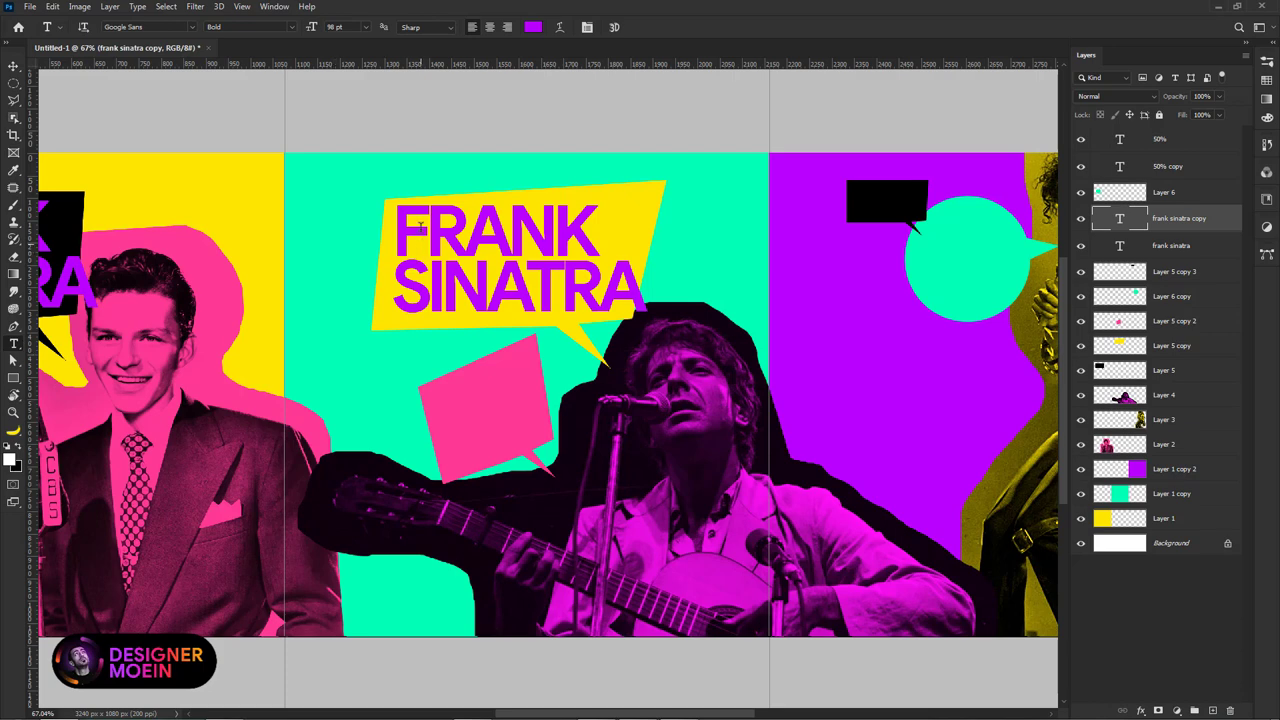
{"action": "left_click", "coordinate": [420, 224]}
{"action": "key", "text": "ctrl+a"}
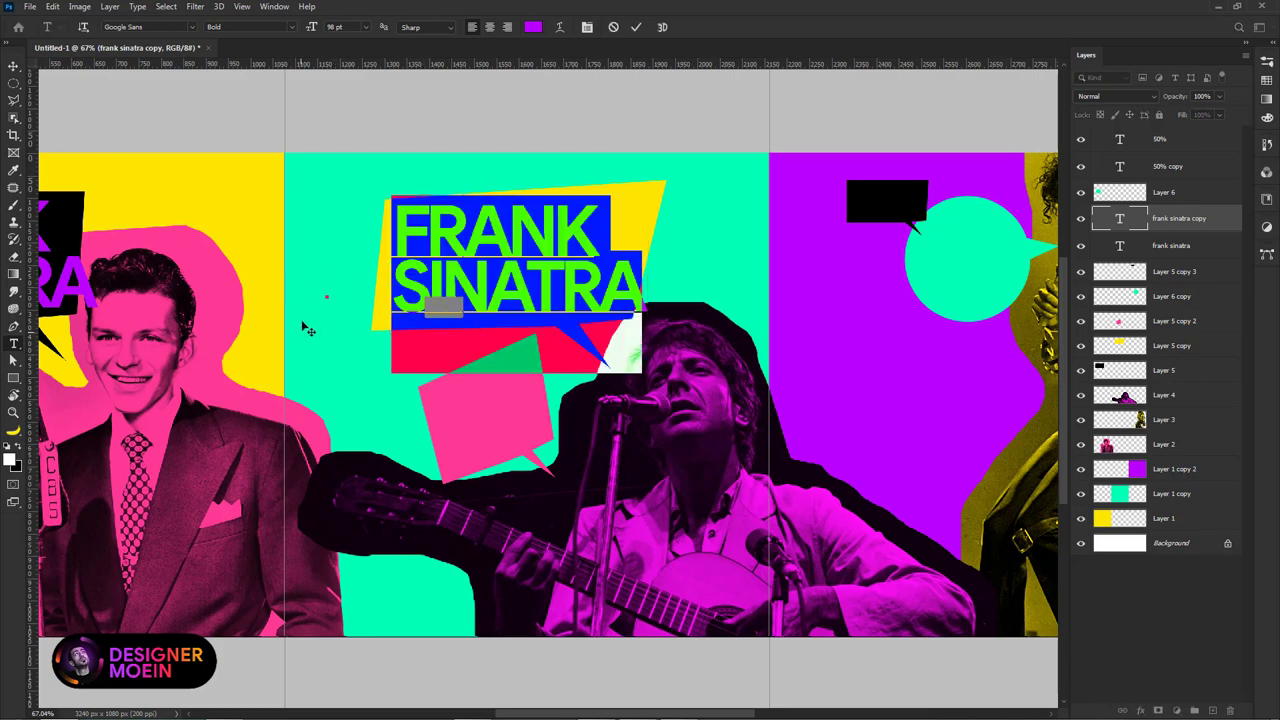
{"action": "type", "text": "LEONARD"}
{"action": "key", "text": "Return"}
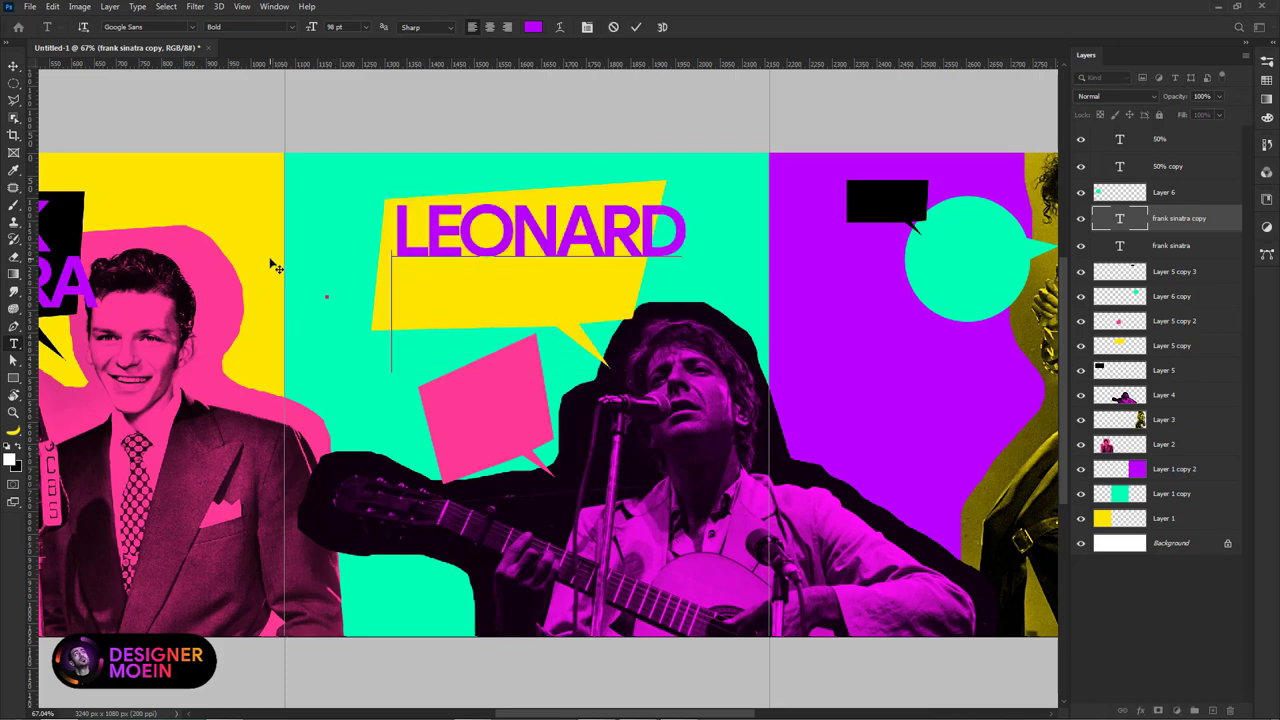
{"action": "type", "text": "COH"}
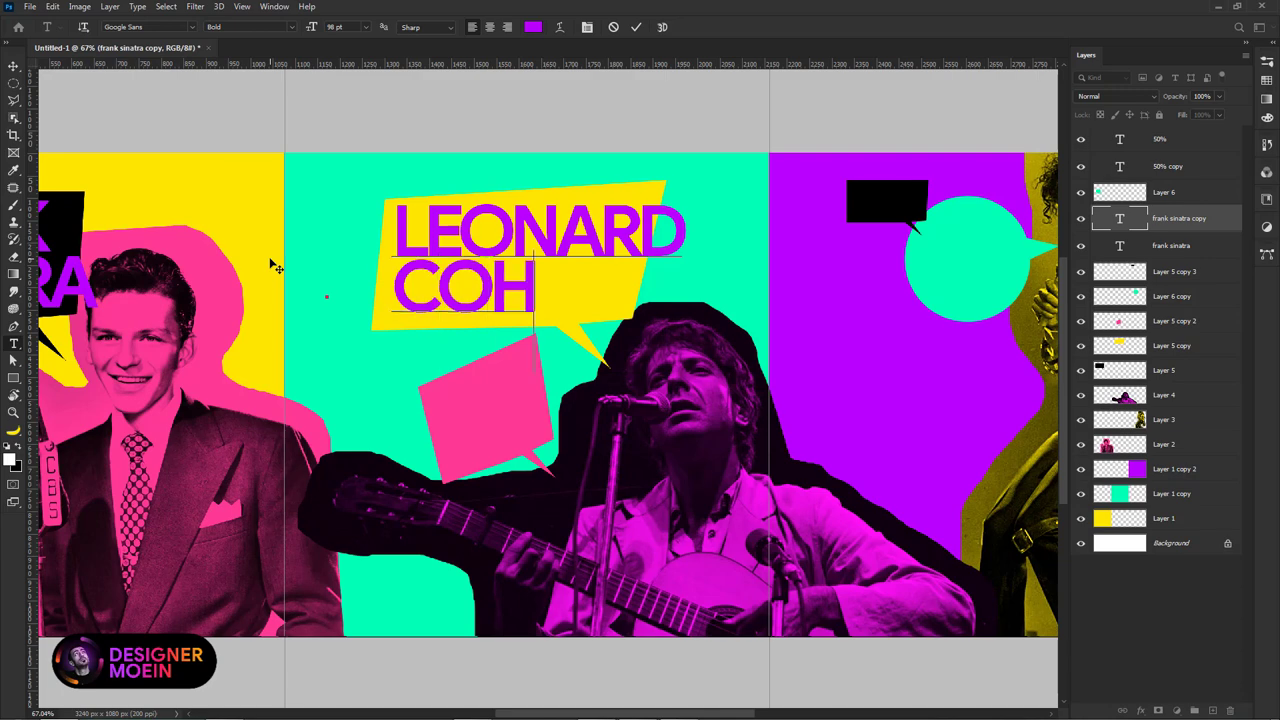
{"action": "type", "text": "EN"}
{"action": "key", "text": "ctrl+Return"}
{"action": "key", "text": "v"}
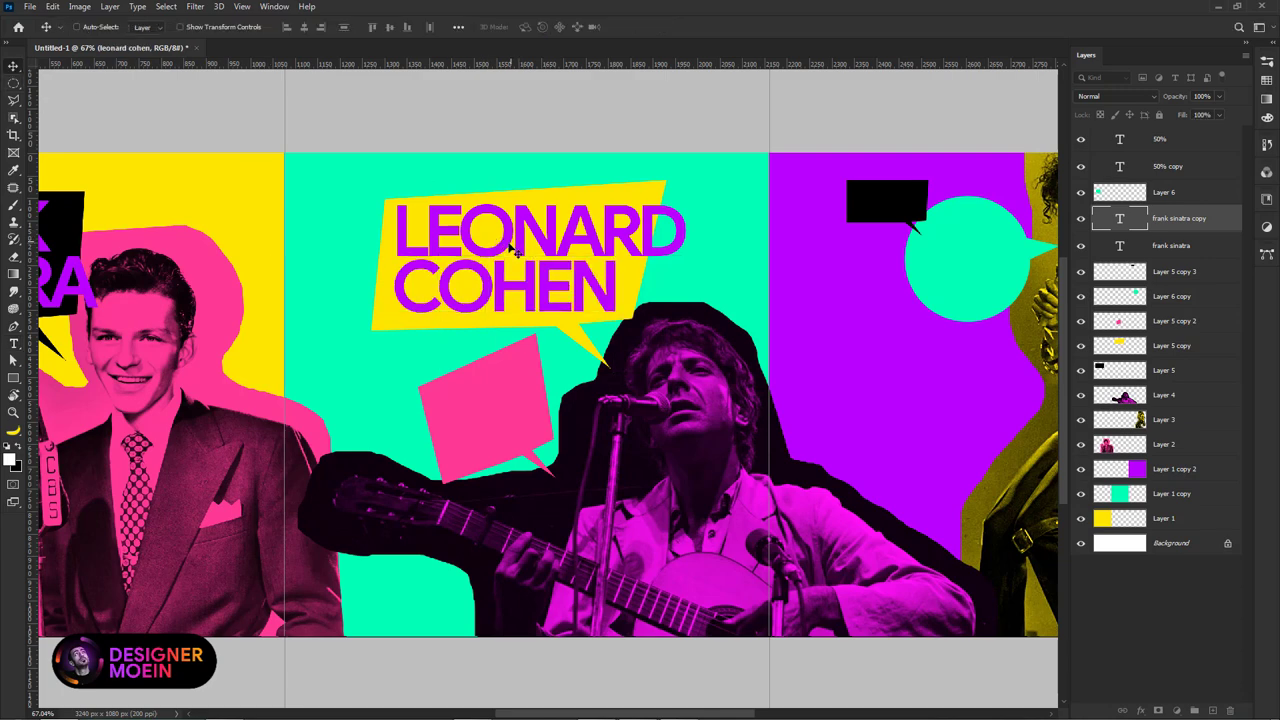
{"action": "left_click_drag", "start_coordinate": [513, 249], "coordinate": [500, 248]}
Step: Place a second copy of the LEONARD COHEN text below the yellow bubble
{"action": "key", "text": "ctrl+0"}
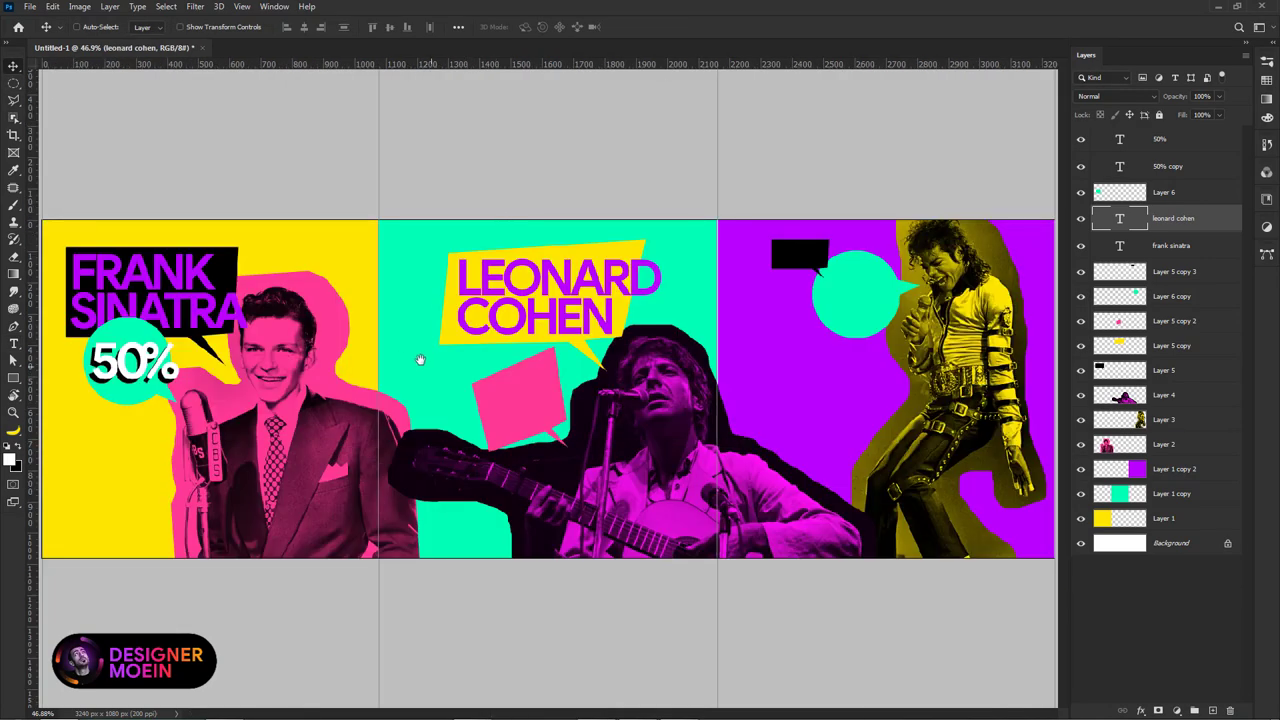
{"action": "scroll", "coordinate": [425, 363], "scroll_direction": "up", "scroll_amount": 2}
{"action": "scroll", "coordinate": [445, 355], "scroll_direction": "up", "scroll_amount": 2}
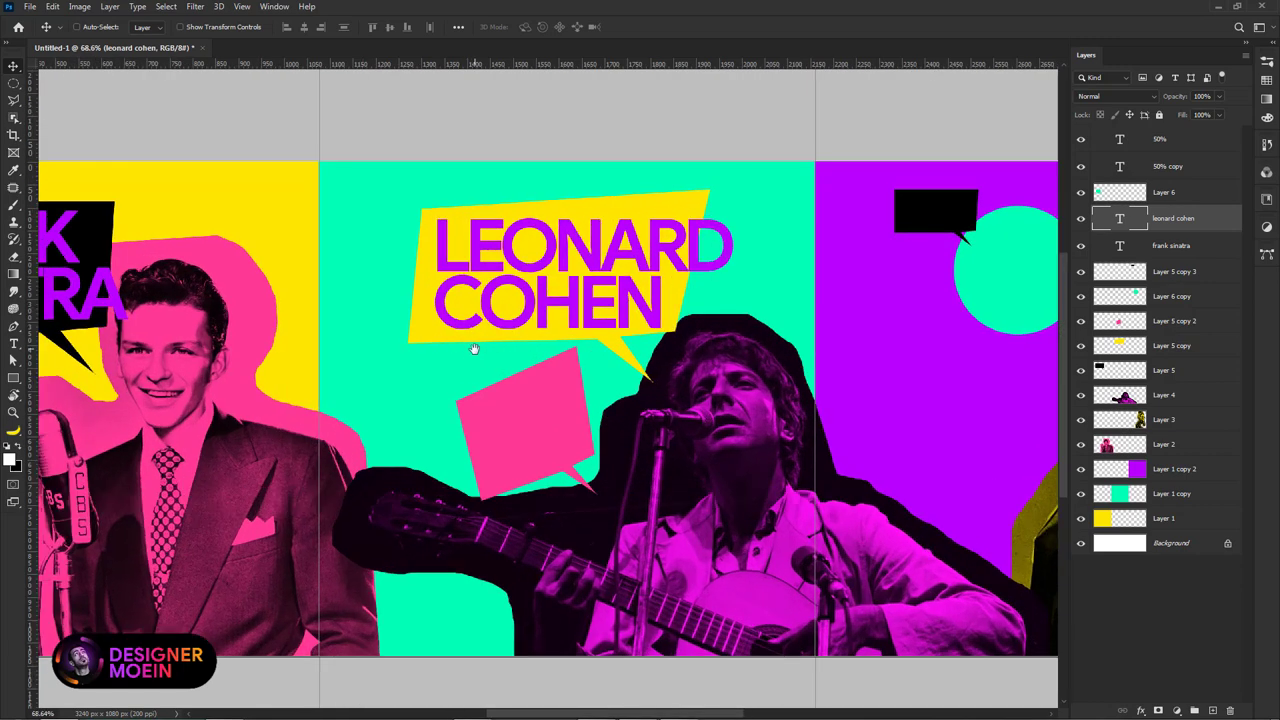
{"action": "left_click_drag", "start_coordinate": [474, 348], "coordinate": [569, 292]}
{"action": "scroll", "coordinate": [477, 300], "scroll_direction": "down", "scroll_amount": 1}
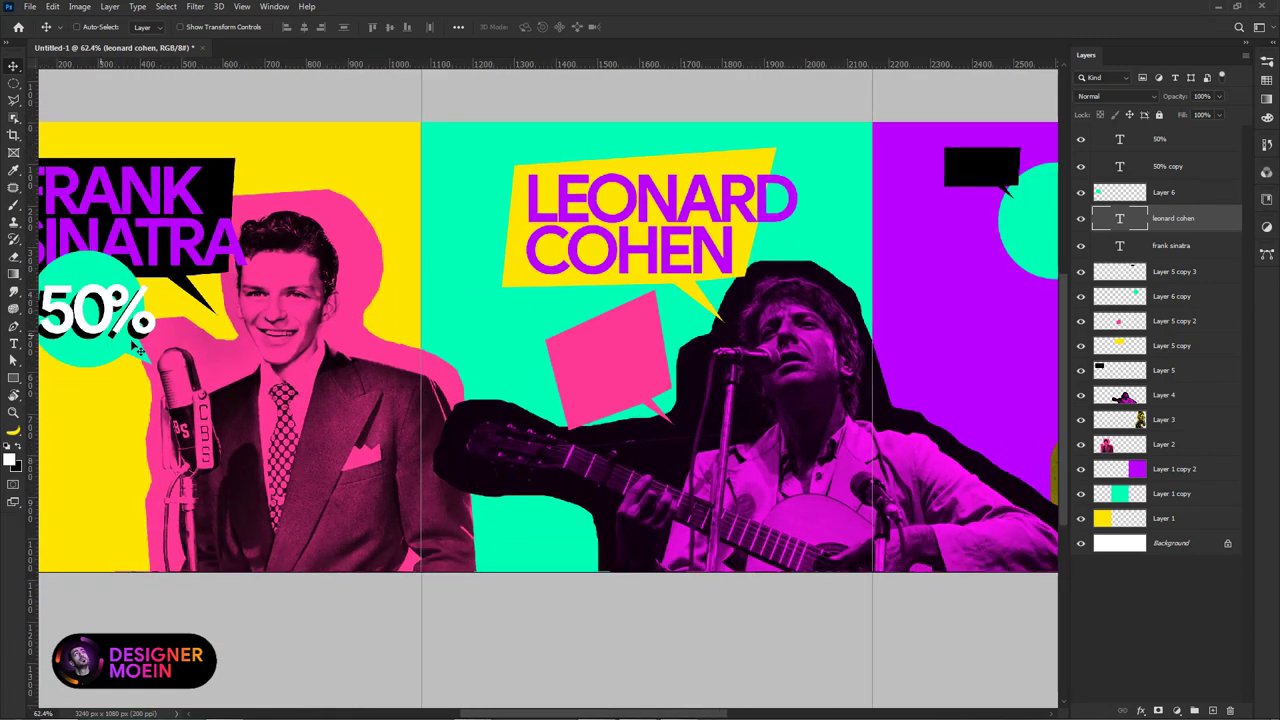
{"action": "scroll", "coordinate": [538, 254], "scroll_direction": "up", "scroll_amount": 1}
{"action": "key", "text": "ctrl"}
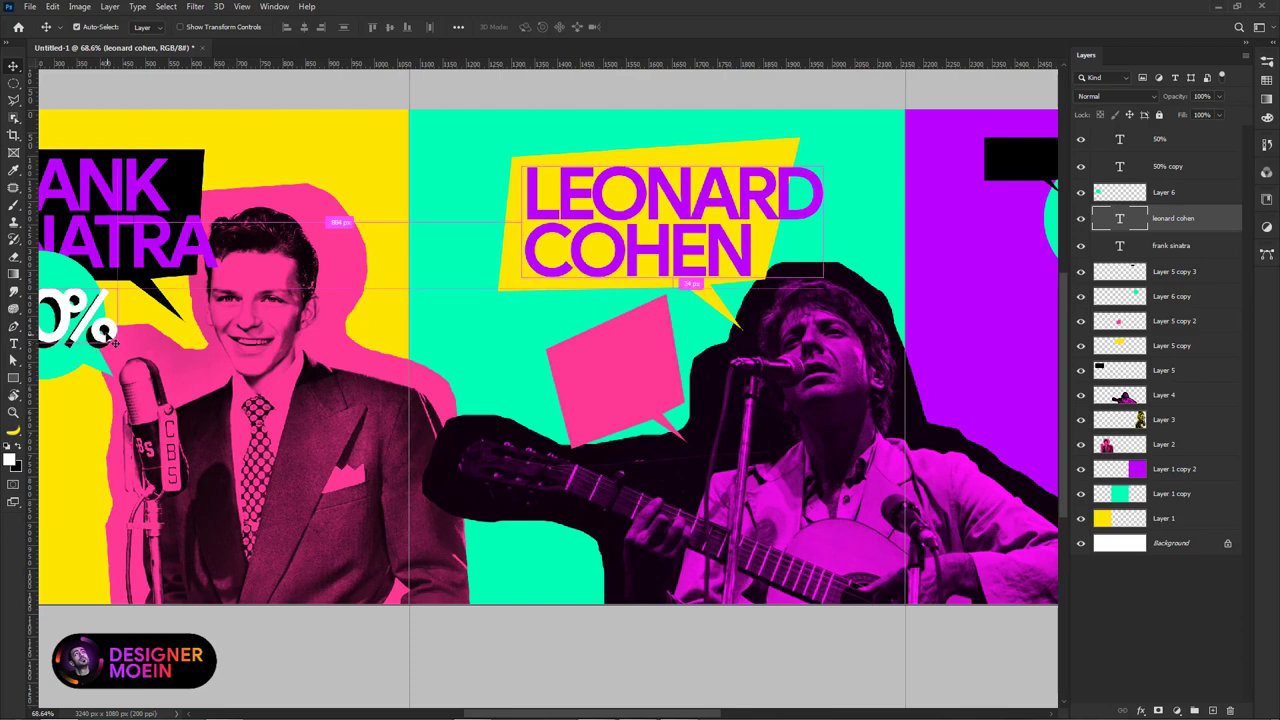
{"action": "left_click_drag", "start_coordinate": [560, 300], "coordinate": [448, 293]}
{"action": "left_click_drag", "start_coordinate": [560, 240], "coordinate": [520, 390]}
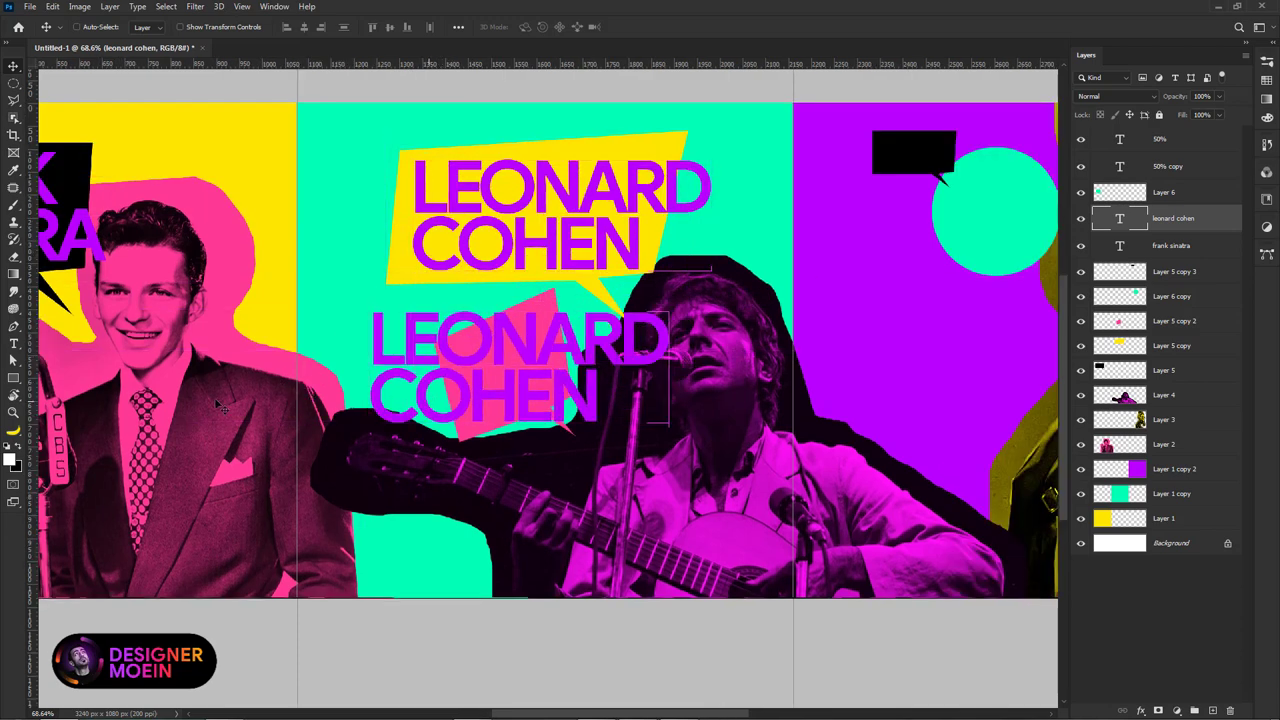
Step: Make the lower name copy white, retype it as LIVE, and position it on the pink shape
{"action": "left_click", "coordinate": [17, 468]}
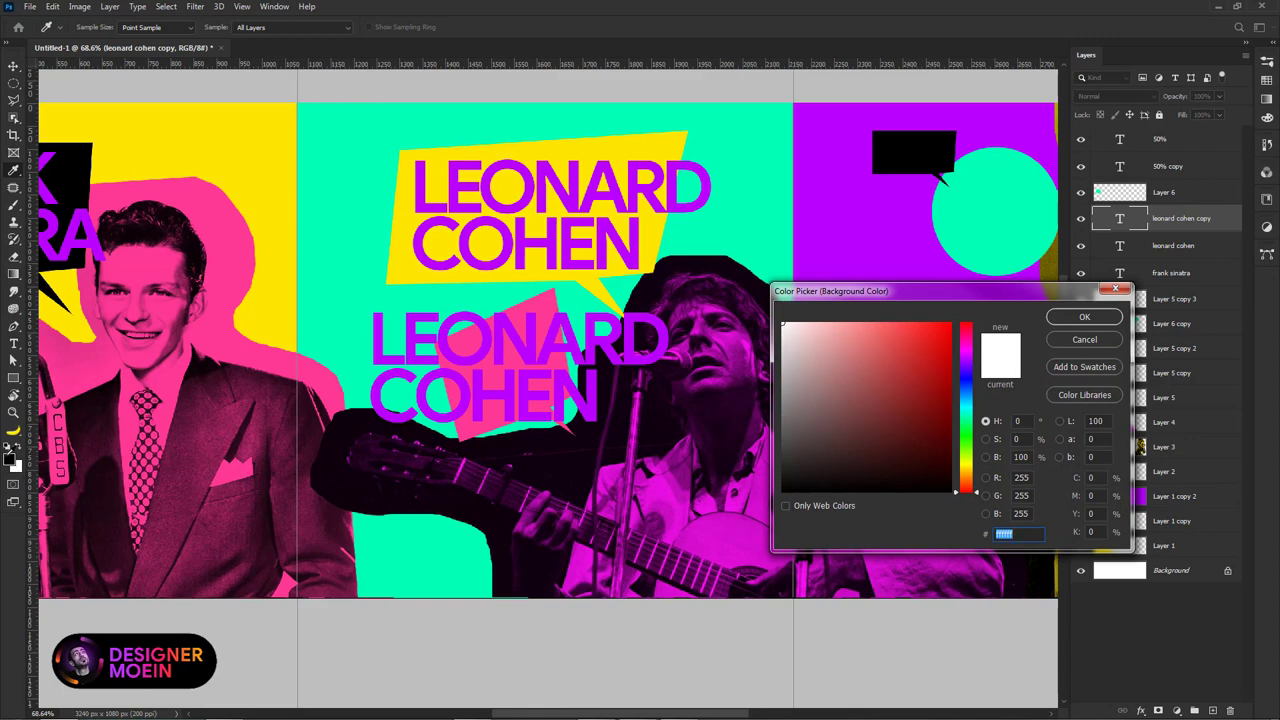
{"action": "key", "text": "Return"}
{"action": "key", "text": "ctrl+BackSpace"}
{"action": "double_click", "coordinate": [487, 362]}
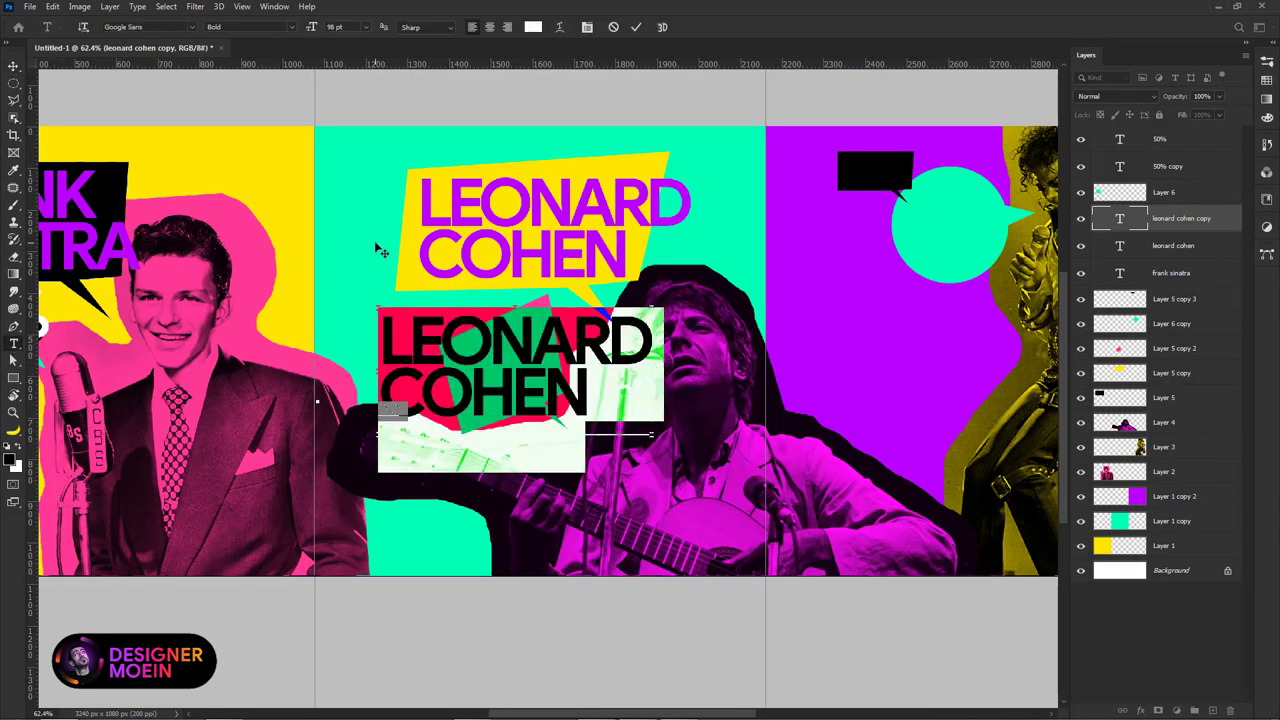
{"action": "type", "text": "LIVE"}
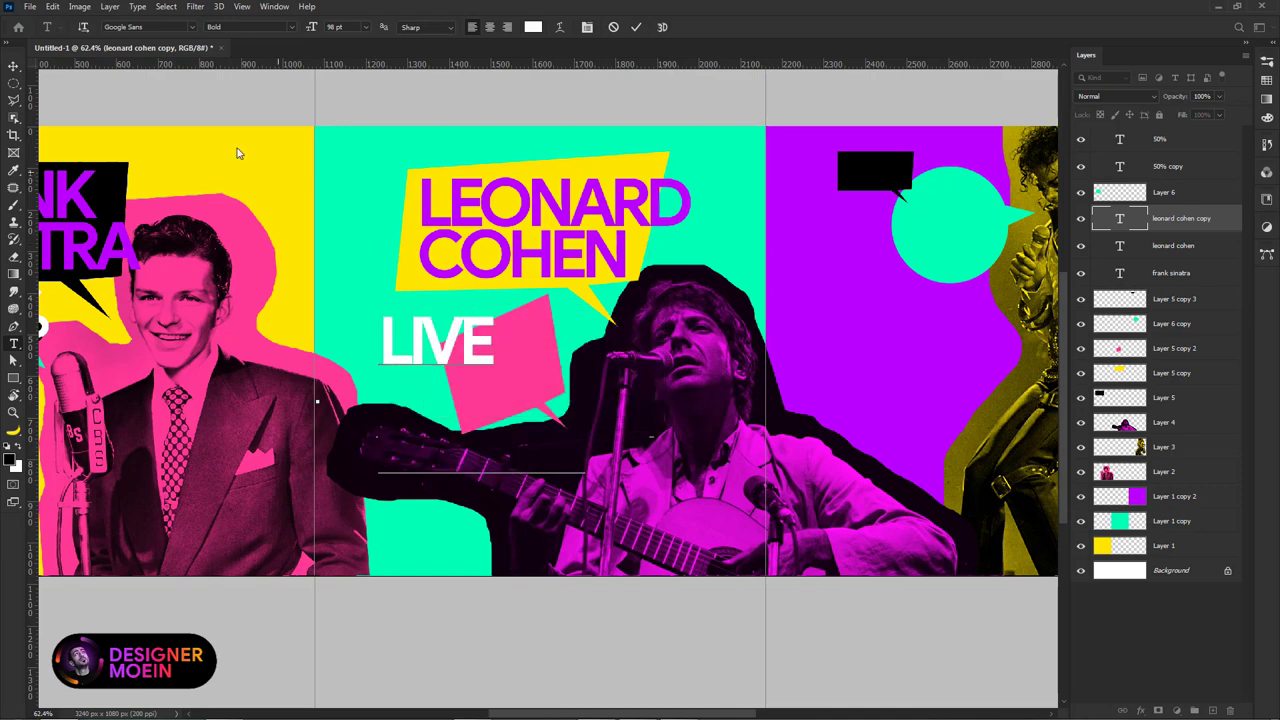
{"action": "left_click", "coordinate": [16, 65]}
{"action": "left_click_drag", "start_coordinate": [414, 380], "coordinate": [483, 407]}
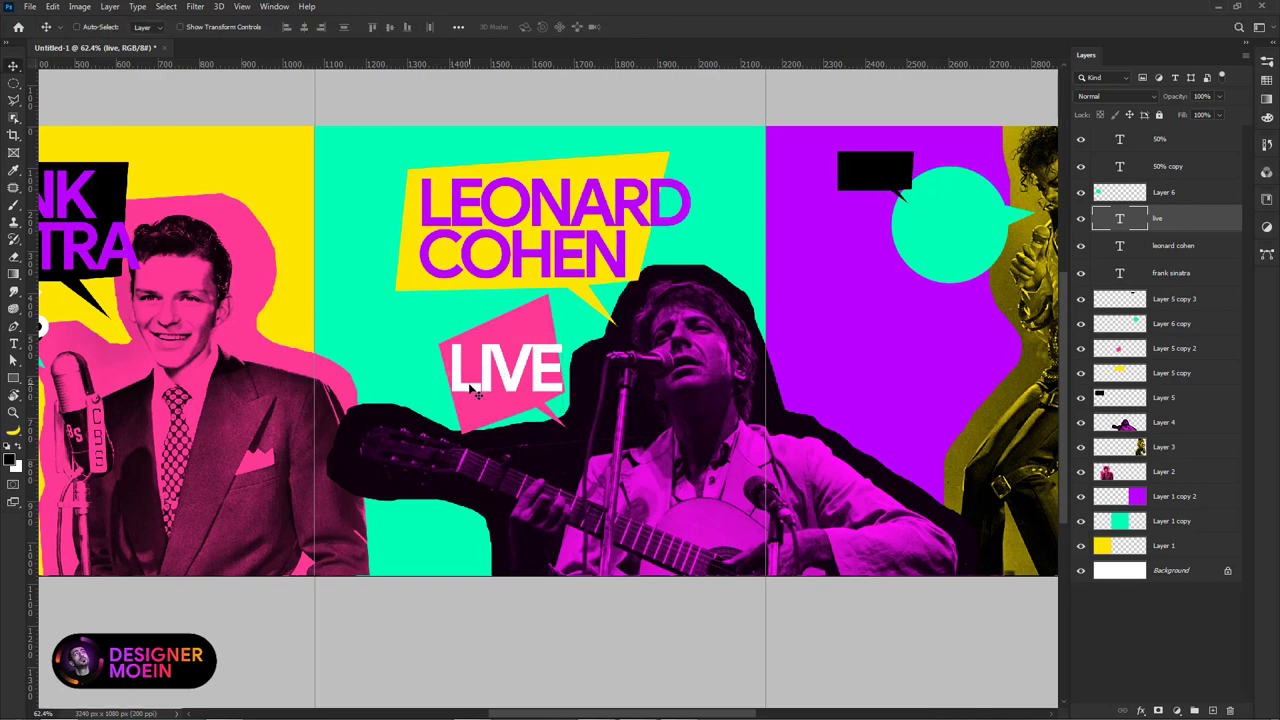
{"action": "mouse_move", "coordinate": [437, 450]}
{"action": "left_mouse_down"}
{"action": "mouse_move", "coordinate": [466, 398]}
{"action": "mouse_move", "coordinate": [460, 423]}
{"action": "left_mouse_up"}
Step: Skew and rotate the LIVE lettering with Free Transform to match the pink tag's tilt
{"action": "key", "text": "ctrl+t"}
{"action": "mouse_move", "coordinate": [579, 365]}
{"action": "left_mouse_down"}
{"action": "mouse_move", "coordinate": [565, 367]}
{"action": "mouse_move", "coordinate": [572, 326]}
{"action": "left_mouse_up"}
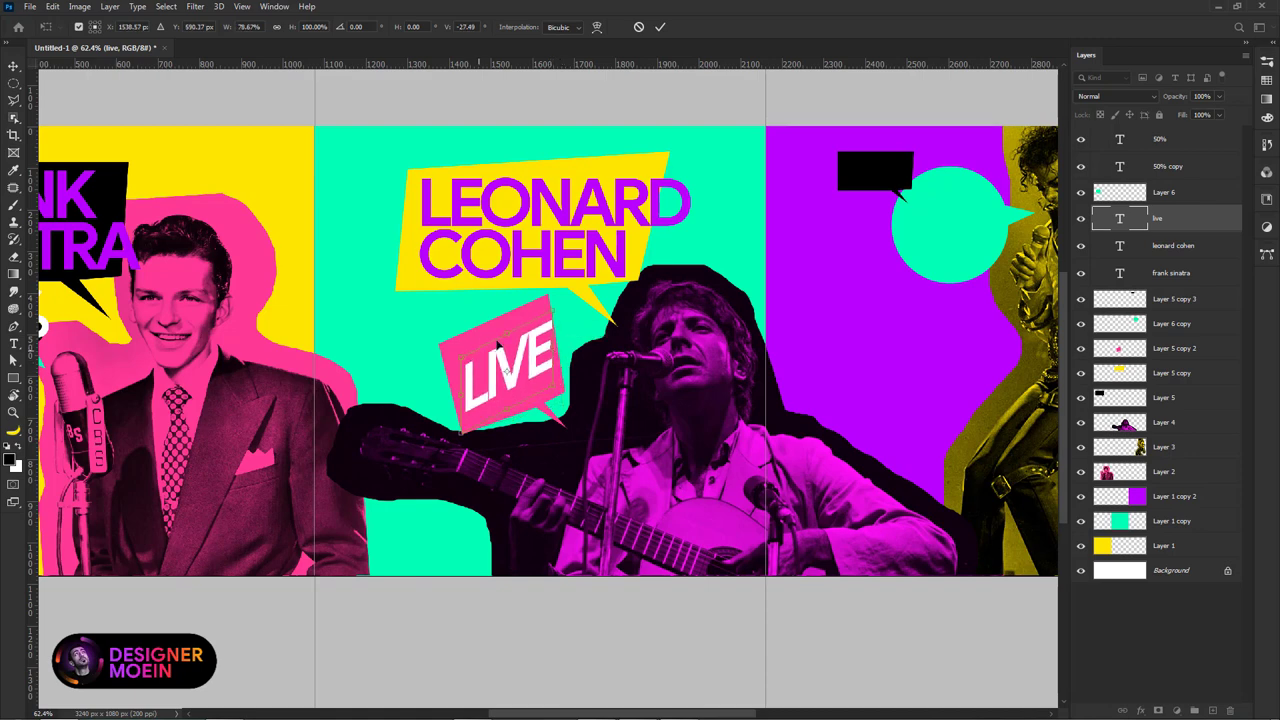
{"action": "left_click_drag", "start_coordinate": [496, 350], "coordinate": [492, 348]}
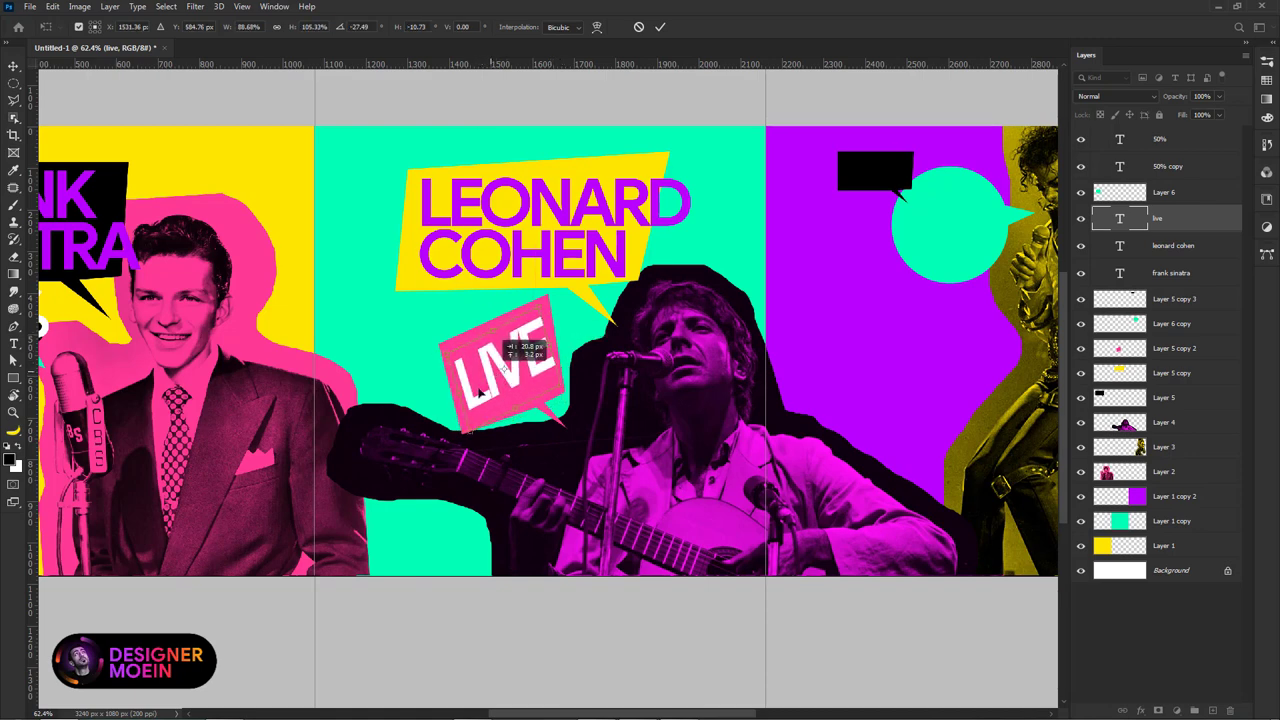
{"action": "left_click_drag", "start_coordinate": [512, 418], "coordinate": [512, 414]}
{"action": "left_click_drag", "start_coordinate": [447, 366], "coordinate": [420, 397]}
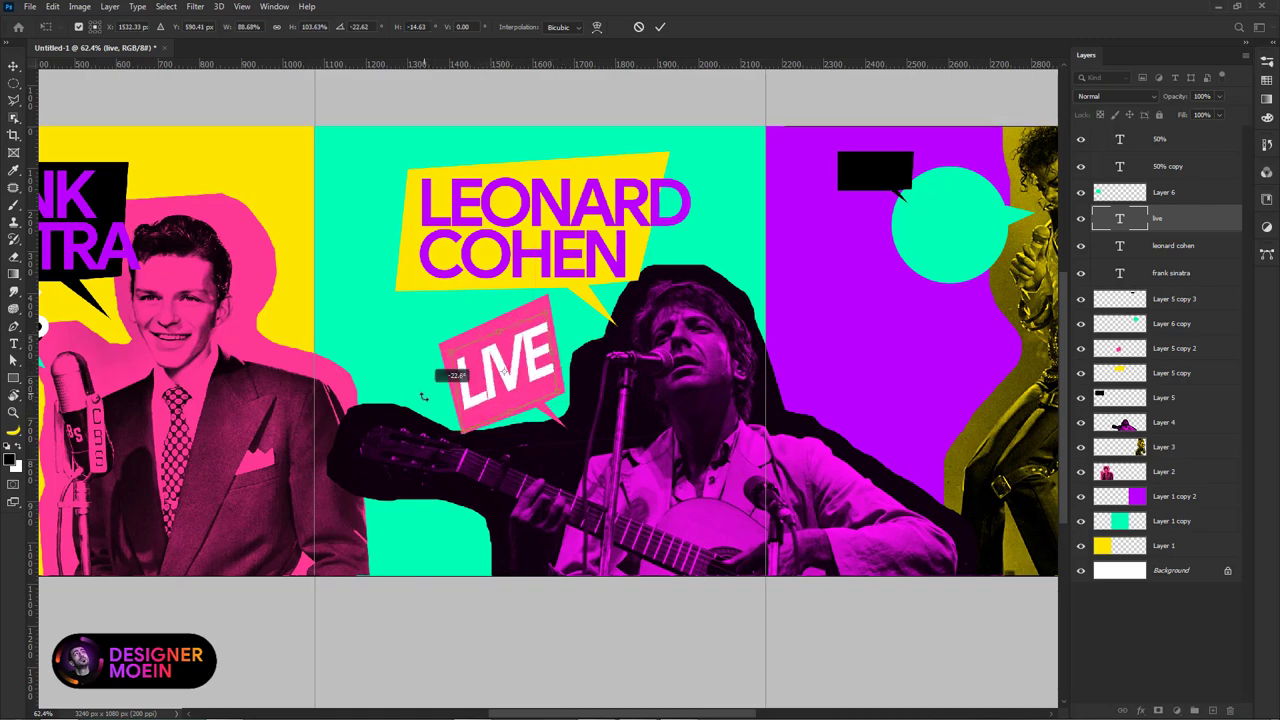
{"action": "key", "text": "Return"}
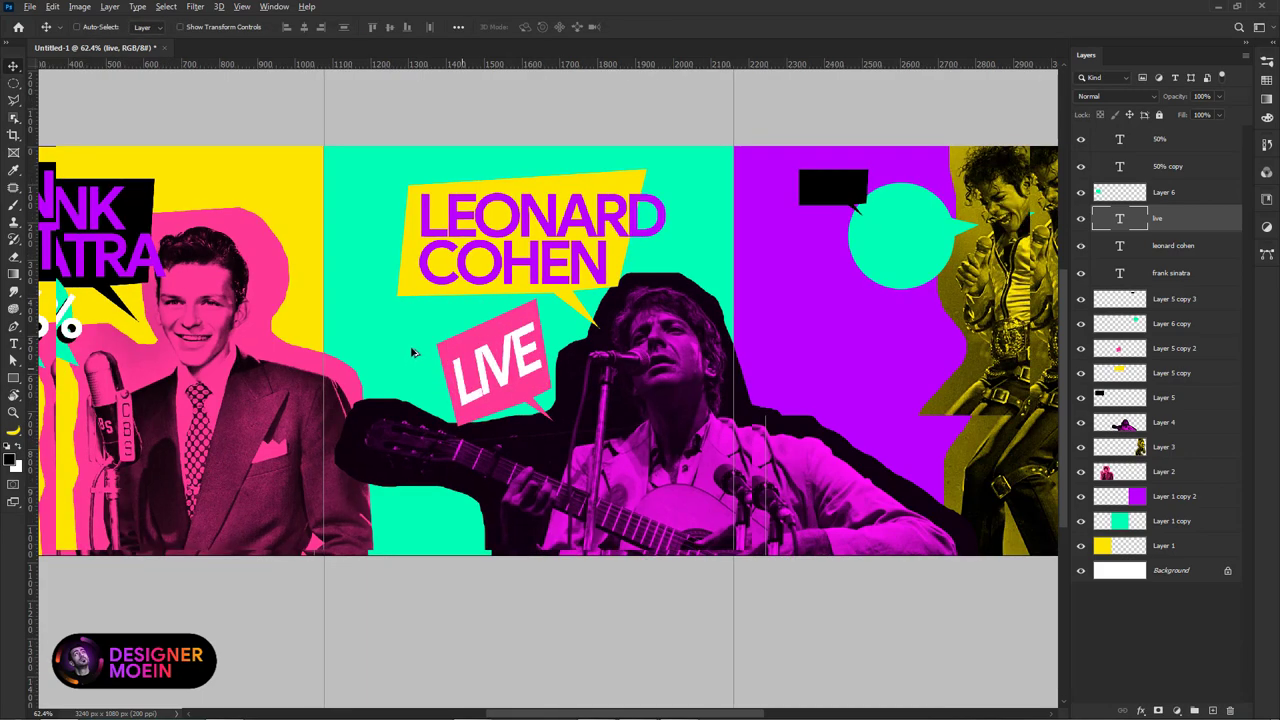
Step: Copy the LEONARD COHEN title into the purple panel and fill it with pink sampled from the artwork
{"action": "scroll", "coordinate": [414, 368], "scroll_direction": "down", "scroll_amount": 3}
{"action": "scroll", "coordinate": [797, 349], "scroll_direction": "up", "scroll_amount": 1}
{"action": "scroll", "coordinate": [766, 371], "scroll_direction": "up", "scroll_amount": 1}
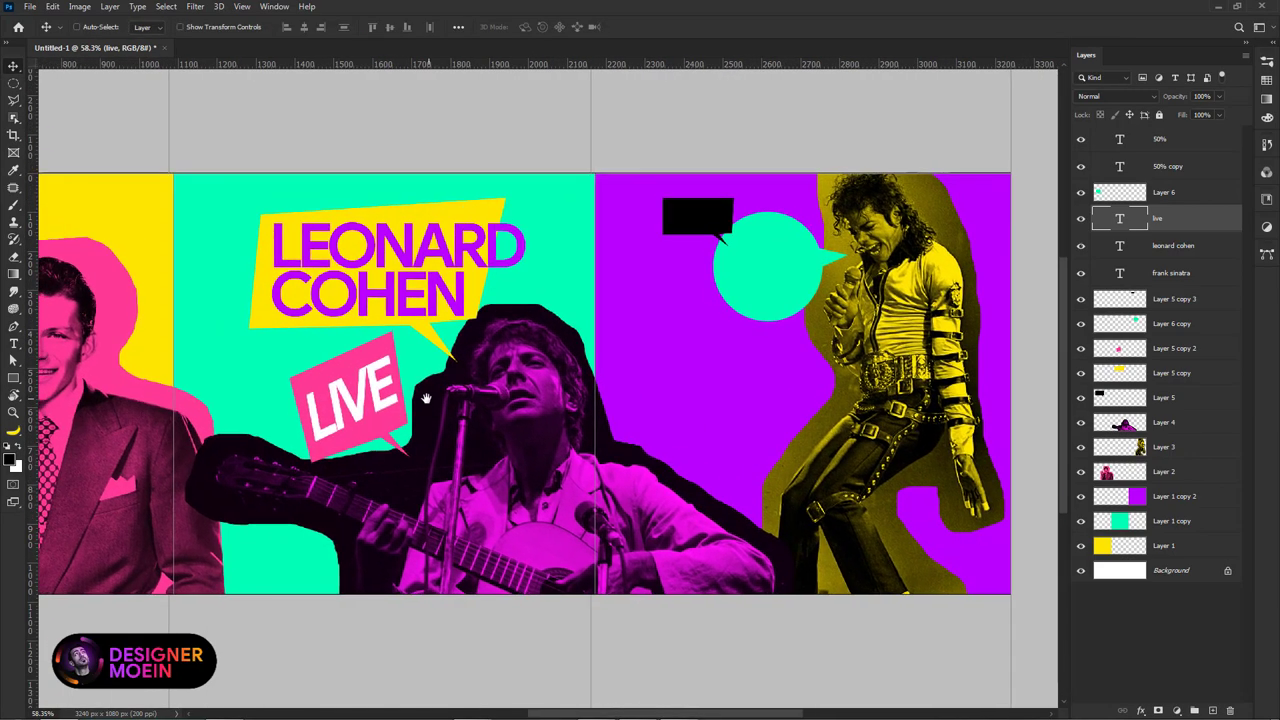
{"action": "left_click_drag", "start_coordinate": [369, 305], "coordinate": [744, 408]}
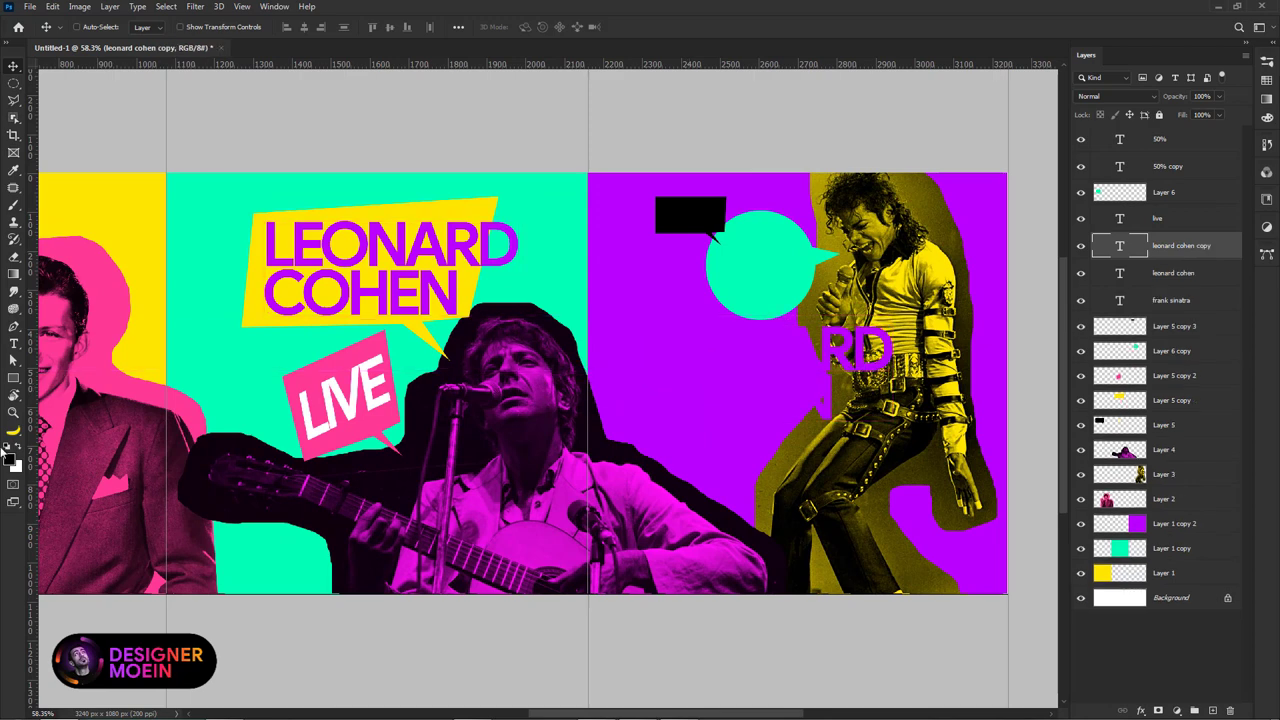
{"action": "left_click", "coordinate": [16, 465]}
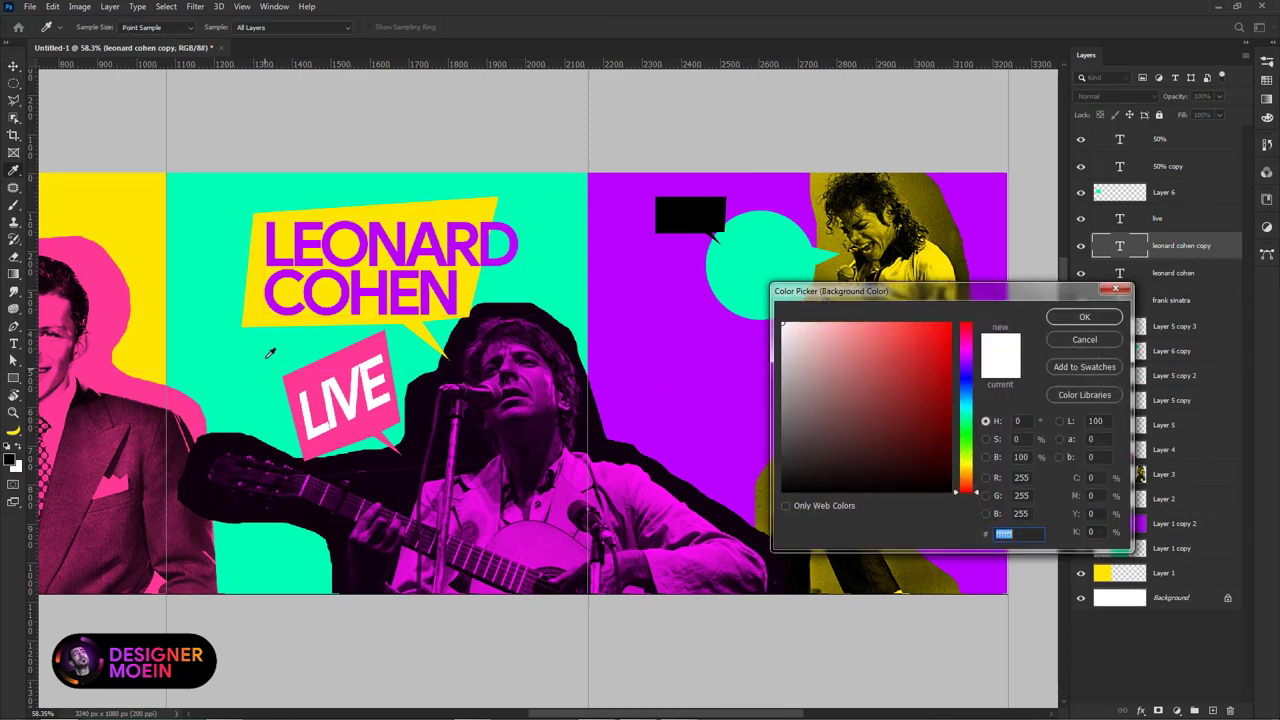
{"action": "left_click", "coordinate": [129, 215]}
{"action": "left_click", "coordinate": [118, 283]}
{"action": "key", "text": "Return"}
{"action": "key", "text": "ctrl+BackSpace"}
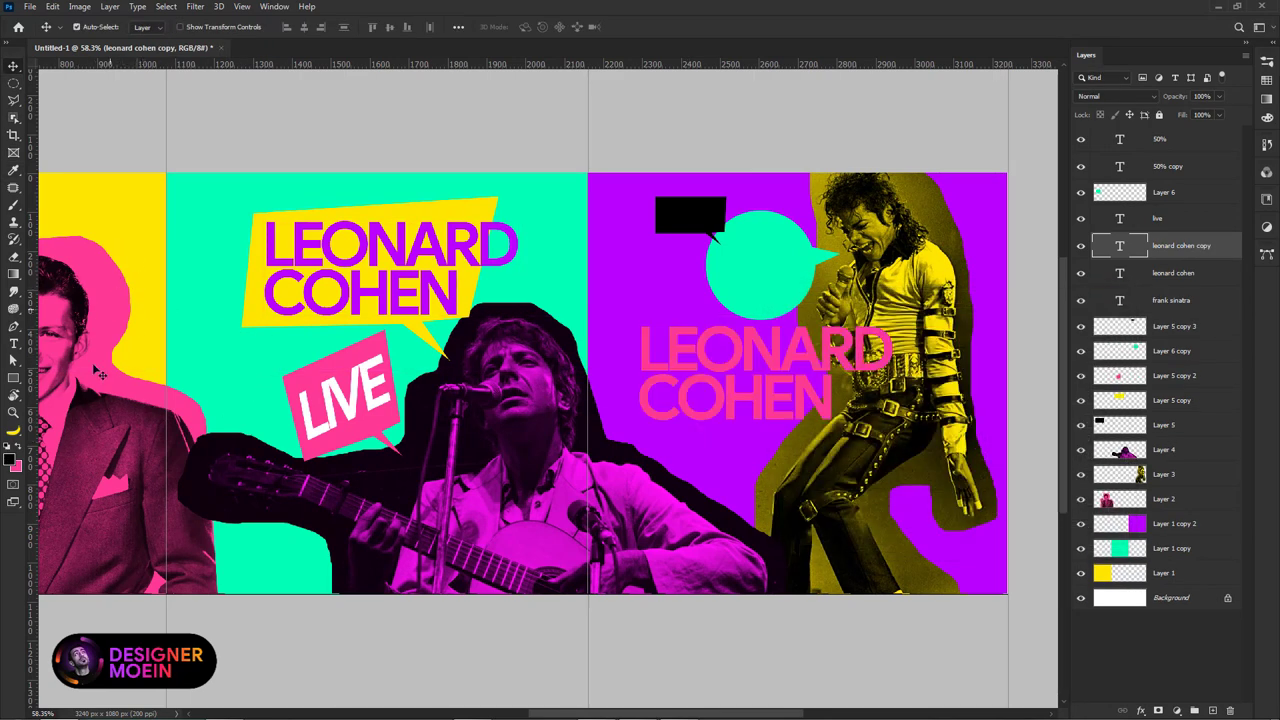
Step: Retype the pink title as JACKSON, position it, and send its layer behind Jackson's photo
{"action": "left_click_drag", "start_coordinate": [537, 379], "coordinate": [379, 372]}
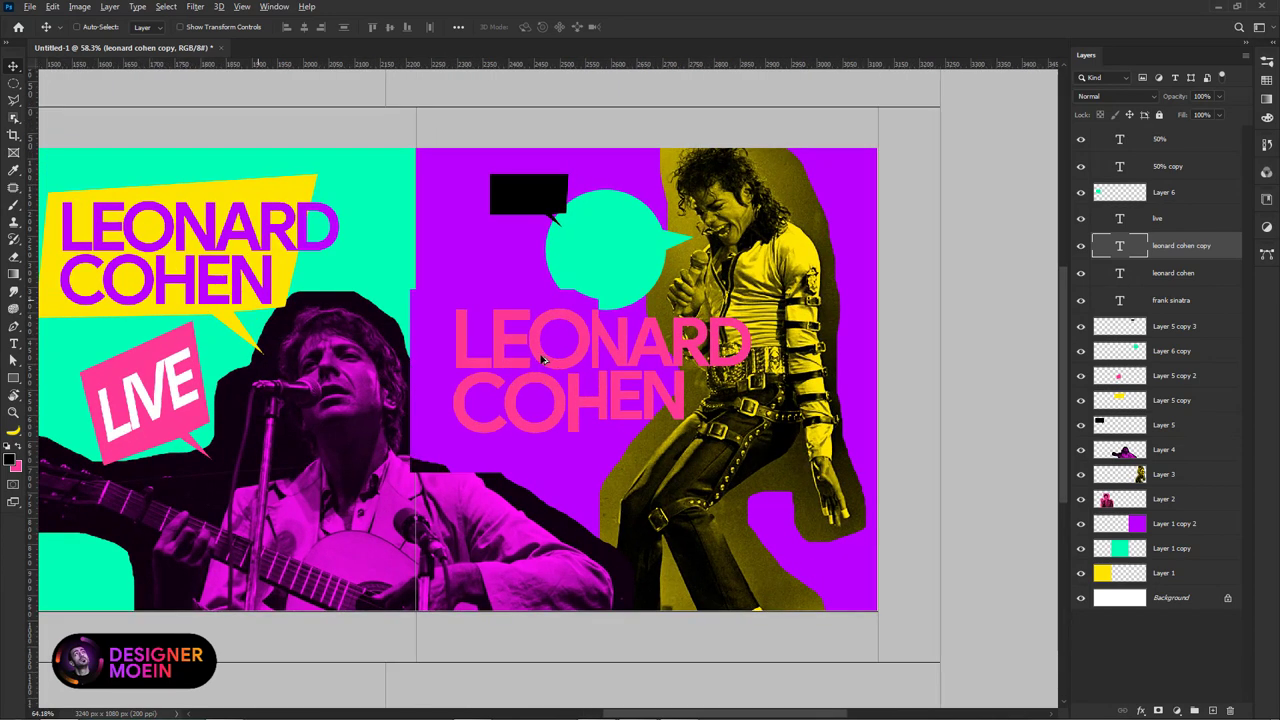
{"action": "scroll", "coordinate": [540, 362], "scroll_direction": "up", "scroll_amount": 3}
{"action": "left_click_drag", "start_coordinate": [522, 362], "coordinate": [485, 374]}
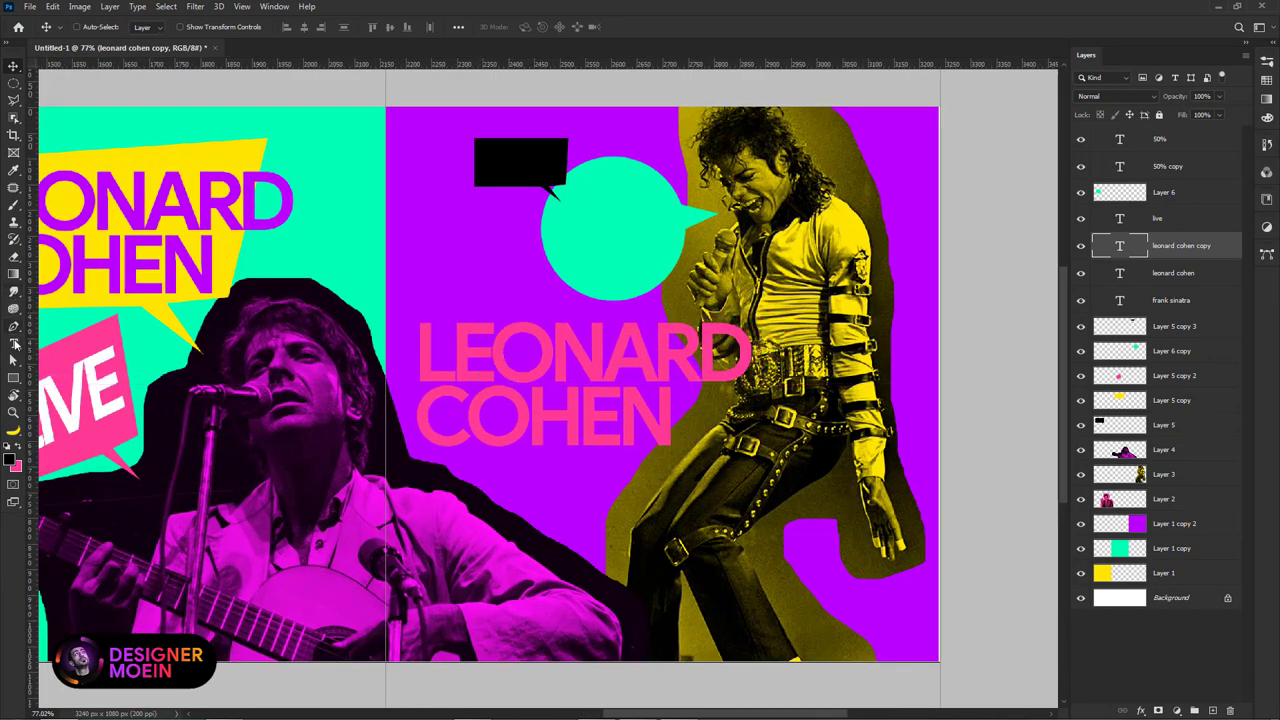
{"action": "left_click", "coordinate": [14, 343]}
{"action": "left_click_drag", "start_coordinate": [670, 440], "coordinate": [447, 240]}
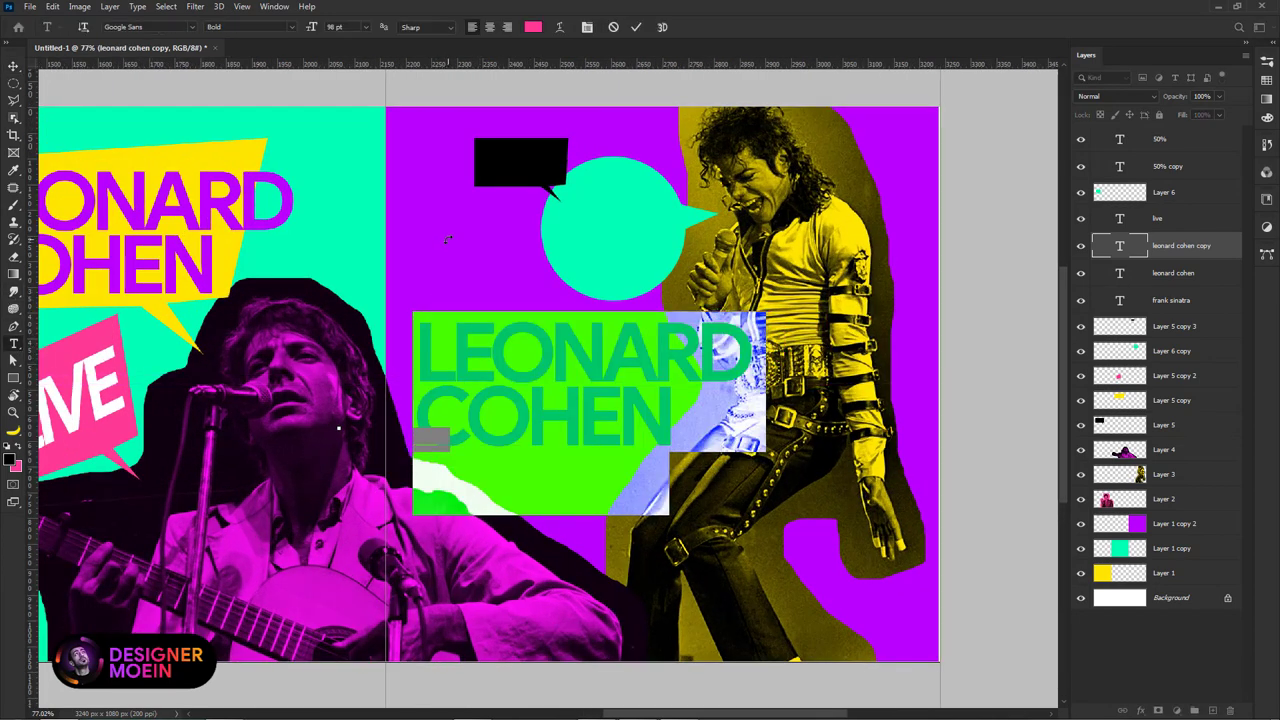
{"action": "type", "text": "JAK"}
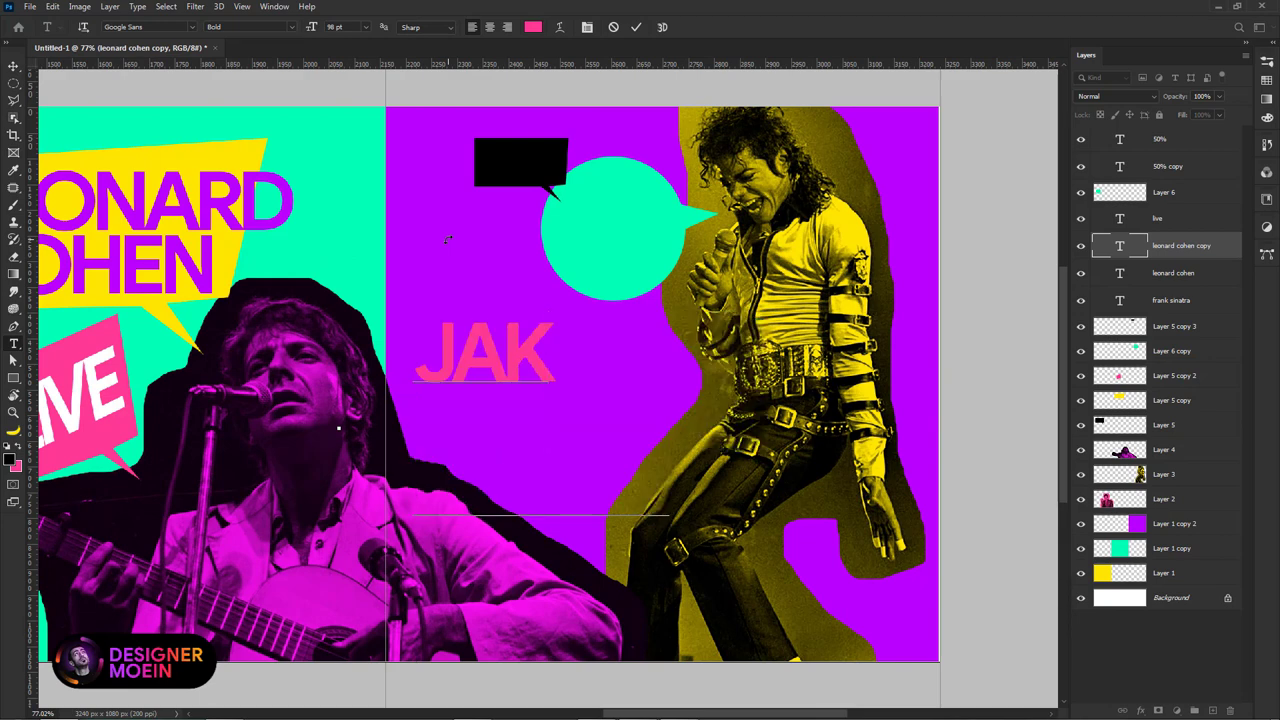
{"action": "type", "text": "SON"}
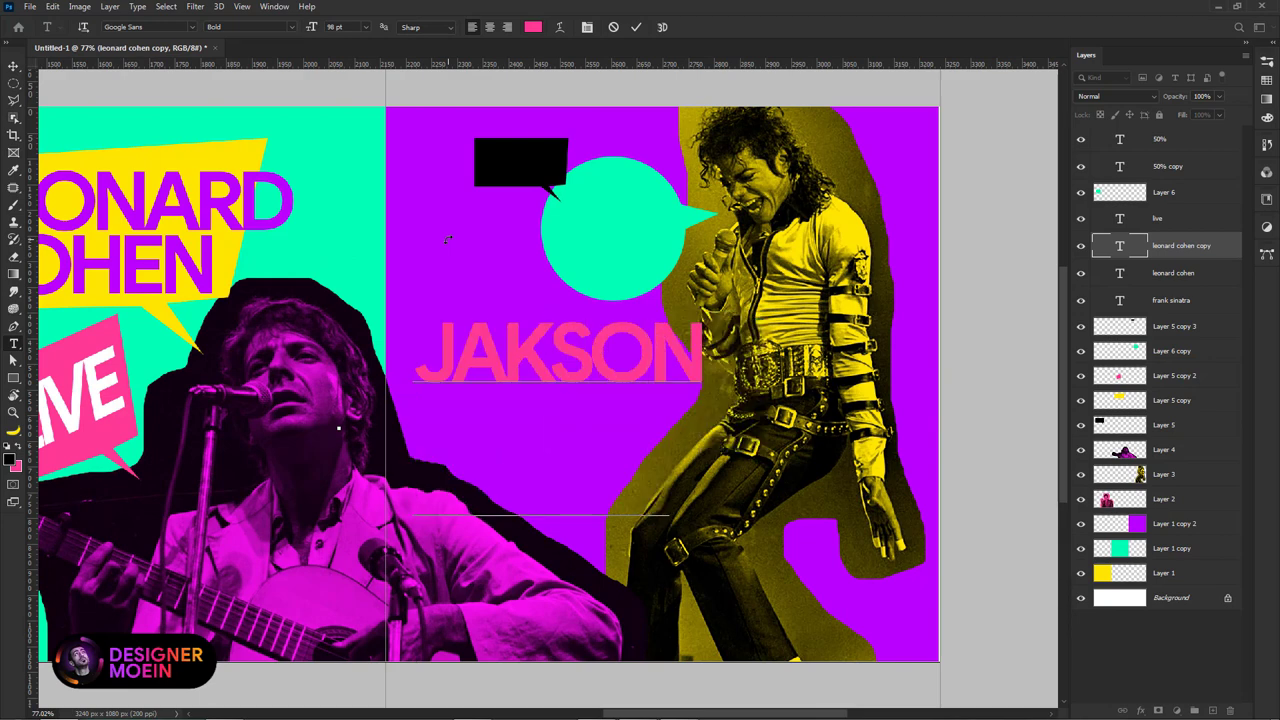
{"action": "key", "text": "BackSpace"}
{"action": "key", "text": "BackSpace"}
{"action": "key", "text": "BackSpace"}
{"action": "key", "text": "BackSpace"}
{"action": "type", "text": "CKSON"}
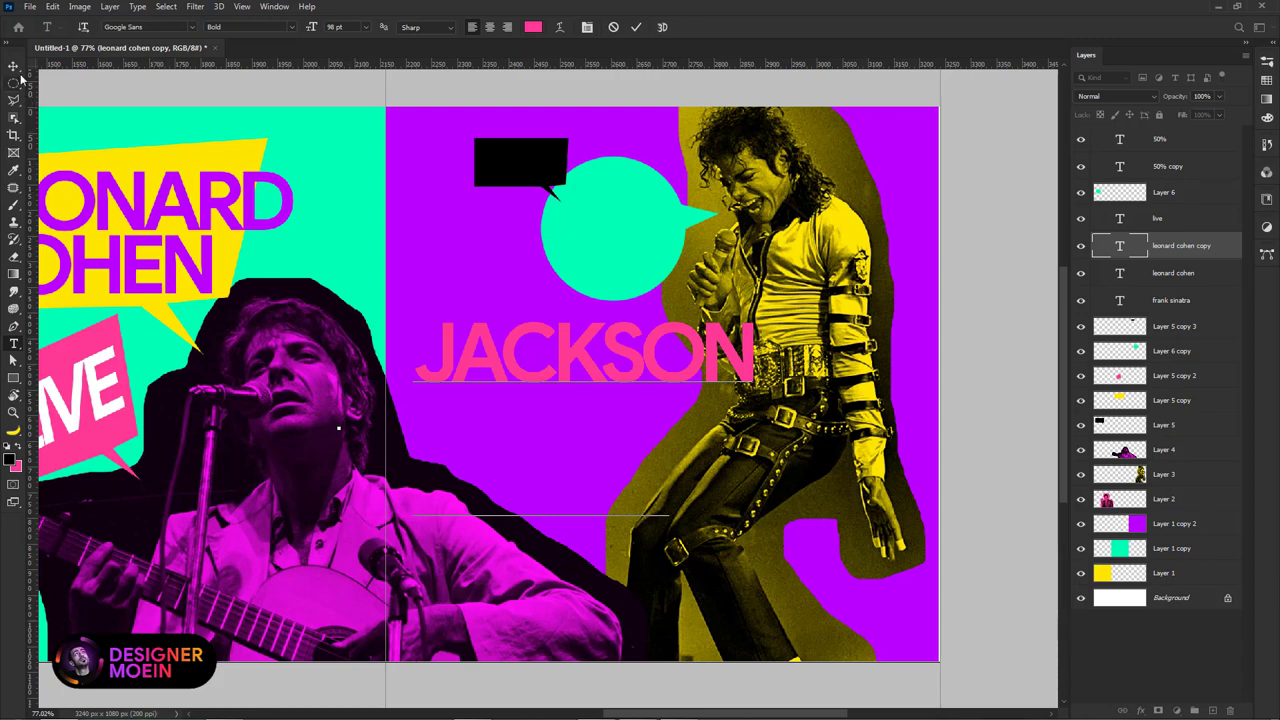
{"action": "left_click", "coordinate": [14, 66]}
{"action": "left_click_drag", "start_coordinate": [537, 451], "coordinate": [549, 506]}
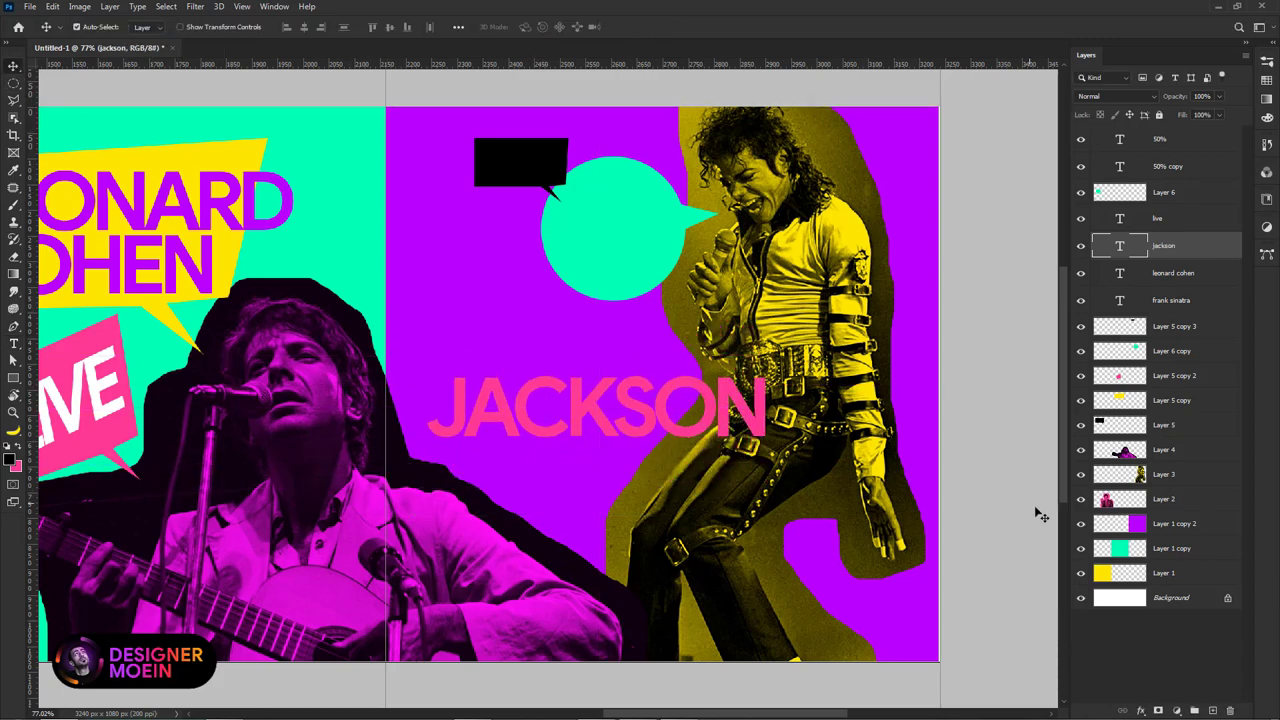
{"action": "key", "text": "ctrl+bracketleft"}
{"action": "key", "text": "ctrl+bracketleft"}
{"action": "key", "text": "ctrl+bracketleft"}
{"action": "key", "text": "ctrl+bracketleft"}
{"action": "key", "text": "ctrl+bracketleft"}
{"action": "key", "text": "ctrl+bracketleft"}
{"action": "key", "text": "ctrl+bracketleft"}
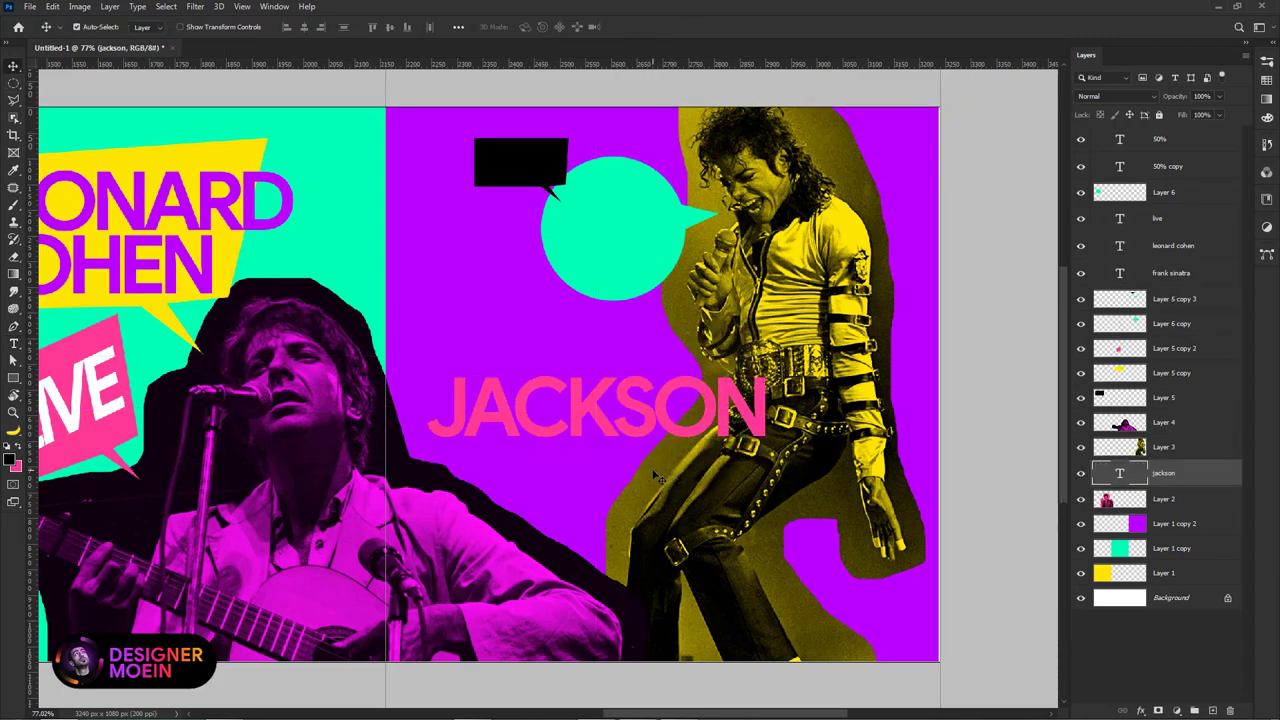
Step: Duplicate the JACKSON text, retype it as 5, and scale it to about three times its size
{"action": "left_click_drag", "start_coordinate": [562, 423], "coordinate": [527, 348]}
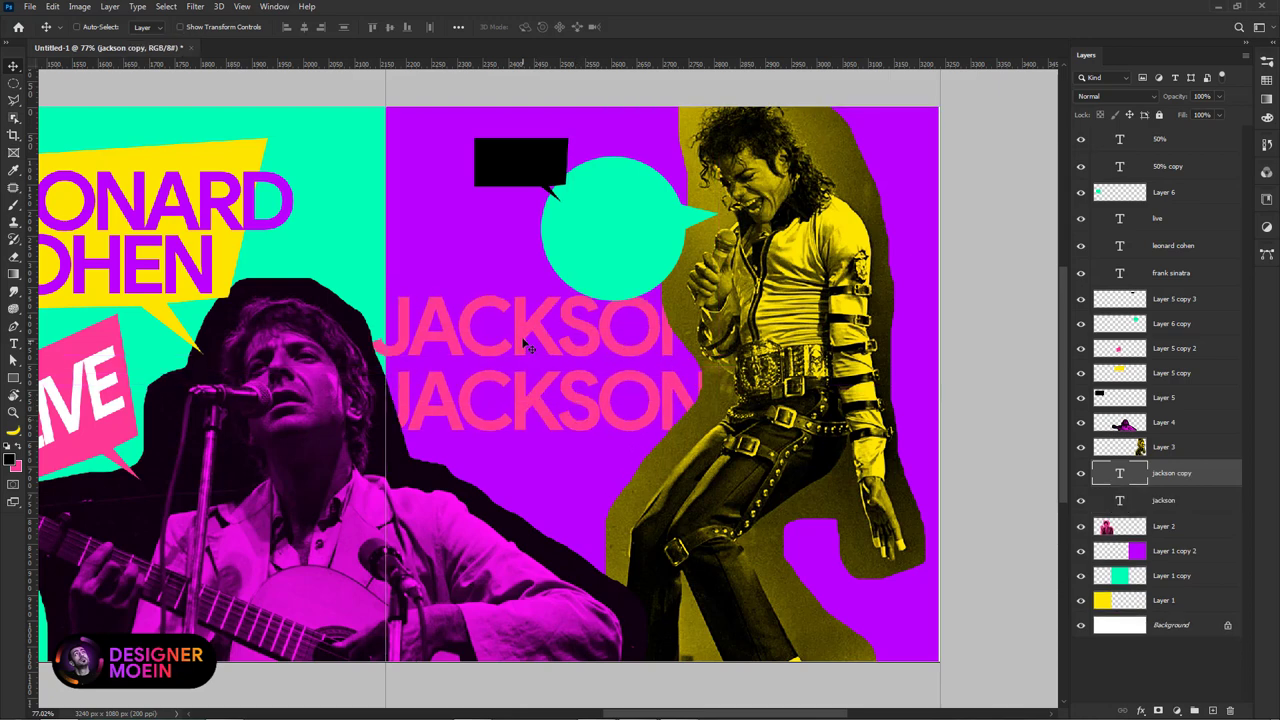
{"action": "double_click", "coordinate": [527, 346]}
{"action": "type", "text": "5"}
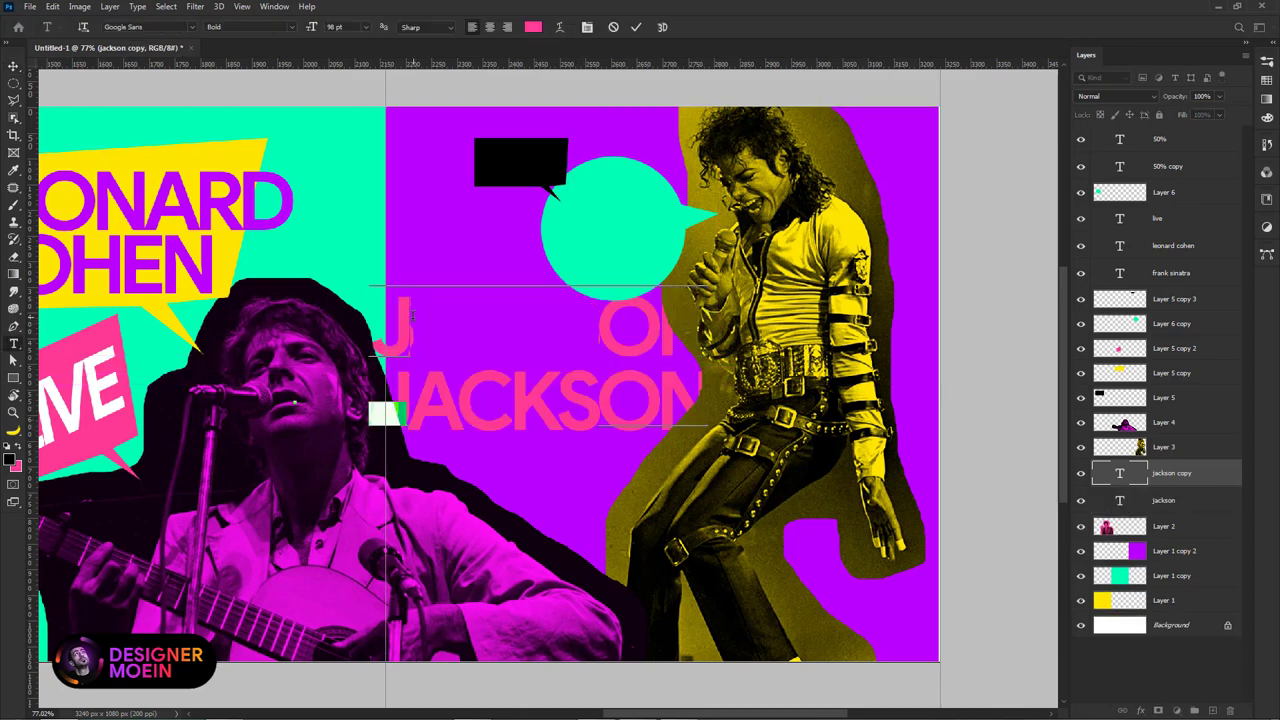
{"action": "left_click", "coordinate": [13, 66]}
{"action": "left_click_drag", "start_coordinate": [395, 325], "coordinate": [563, 312]}
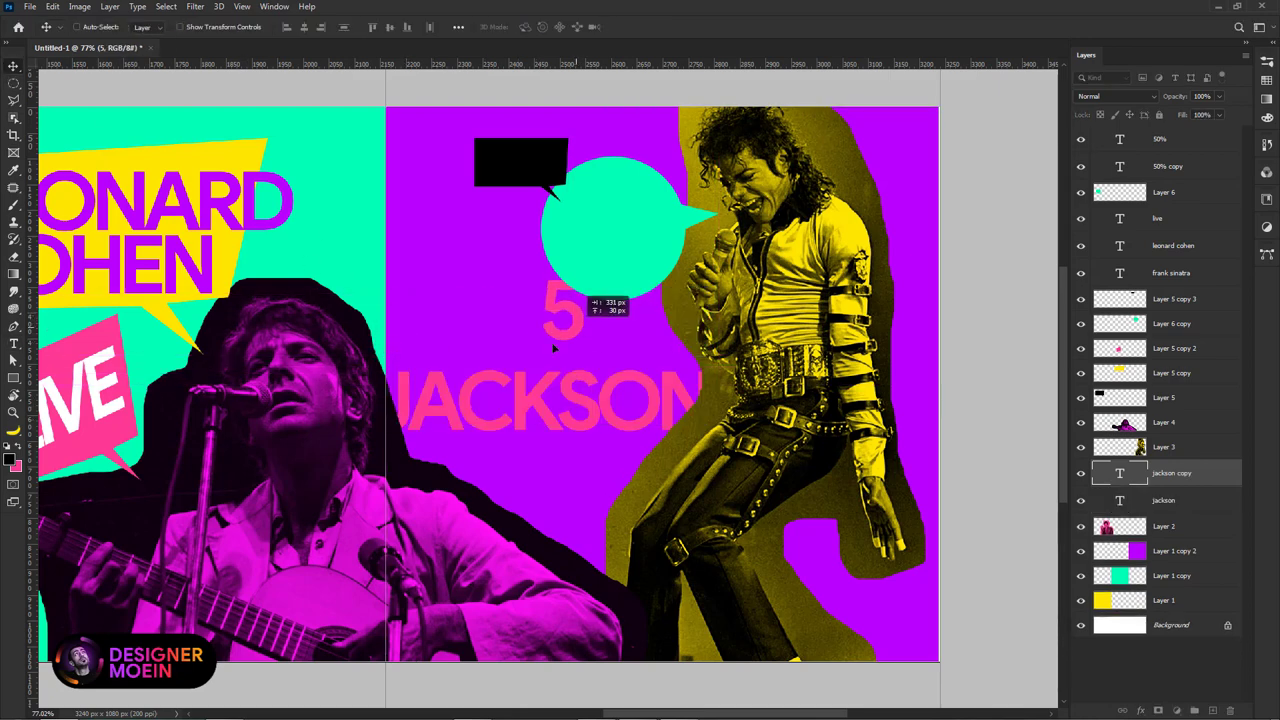
{"action": "left_click_drag", "start_coordinate": [535, 365], "coordinate": [436, 326]}
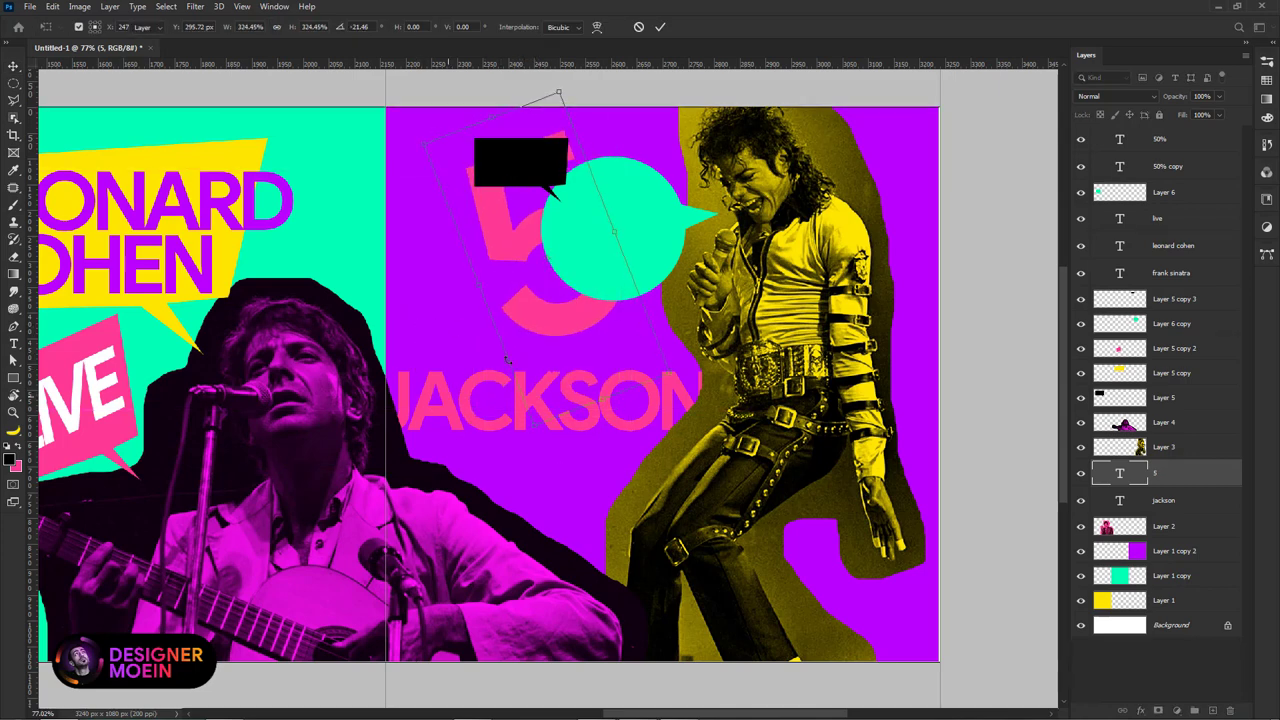
{"action": "key", "text": "Return"}
Step: Bring the 5 layer in front of Jackson's photo and fill it white
{"action": "left_click_drag", "start_coordinate": [544, 316], "coordinate": [591, 331]}
{"action": "key", "text": "ctrl+bracketright"}
{"action": "key", "text": "ctrl+bracketright"}
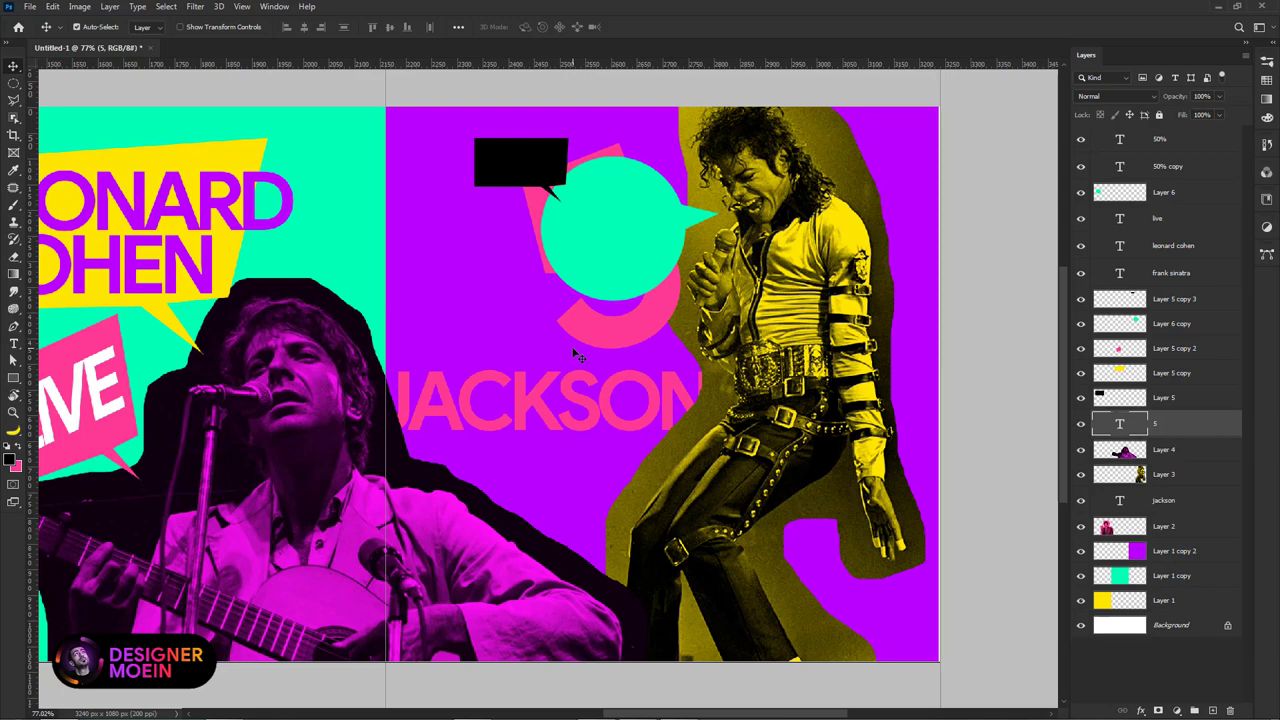
{"action": "key", "text": "ctrl+bracketright"}
{"action": "key", "text": "ctrl+bracketright"}
{"action": "key", "text": "ctrl+bracketright"}
{"action": "key", "text": "ctrl+bracketright"}
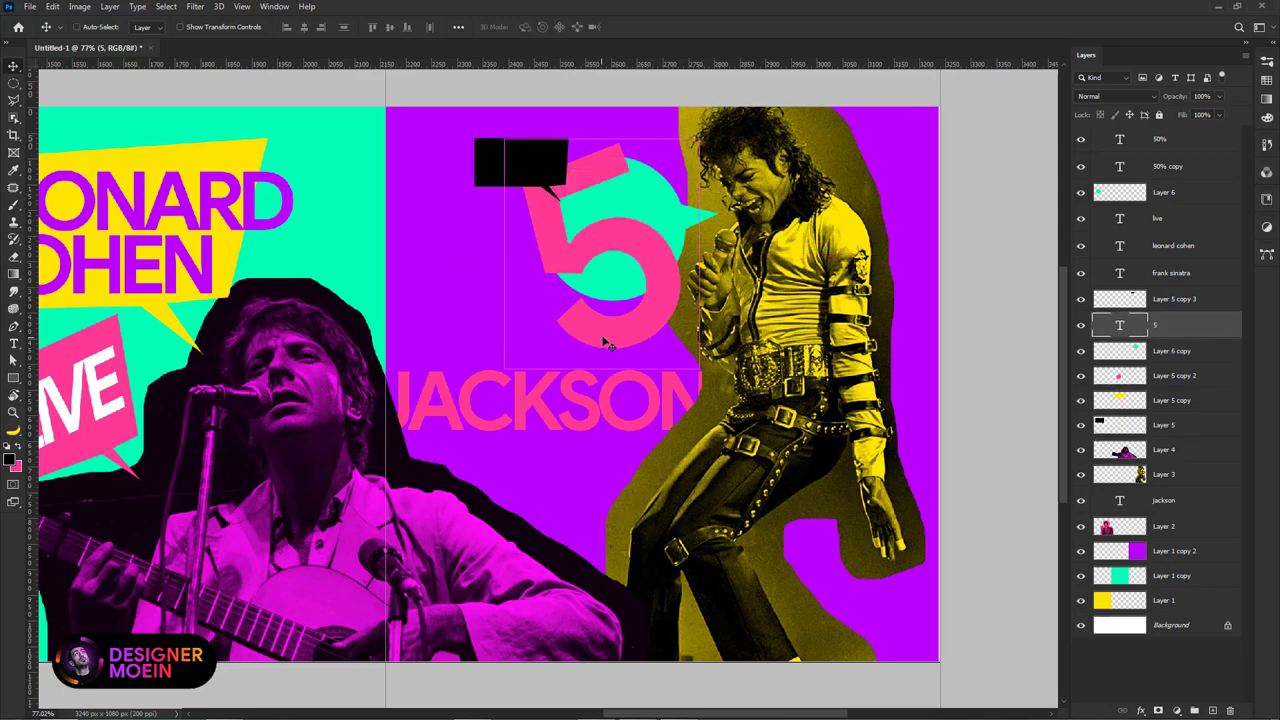
{"action": "left_click", "coordinate": [9, 446]}
{"action": "key", "text": "ctrl+BackSpace"}
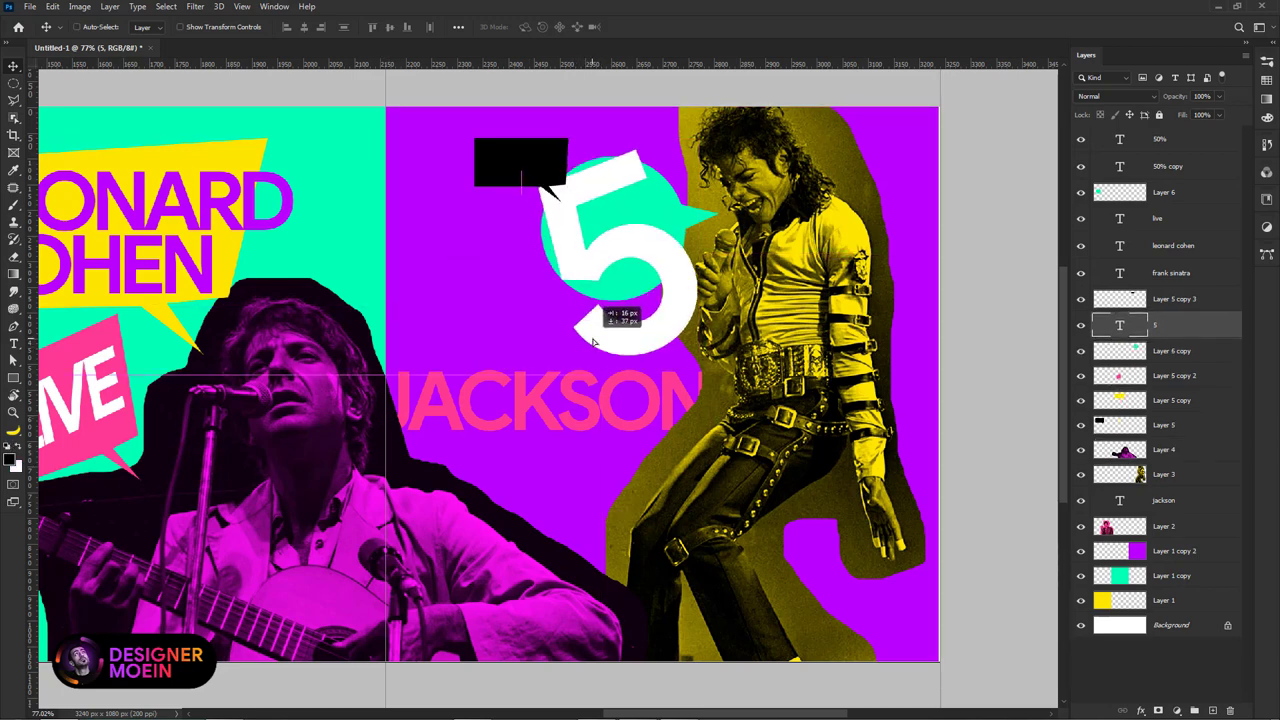
{"action": "left_click_drag", "start_coordinate": [590, 328], "coordinate": [608, 343]}
Step: Enlarge the teal circle to about 148% and rotate the 5 upright to fit inside it
{"action": "left_click", "coordinate": [555, 285], "text": "ctrl"}
{"action": "key", "text": "ctrl+t"}
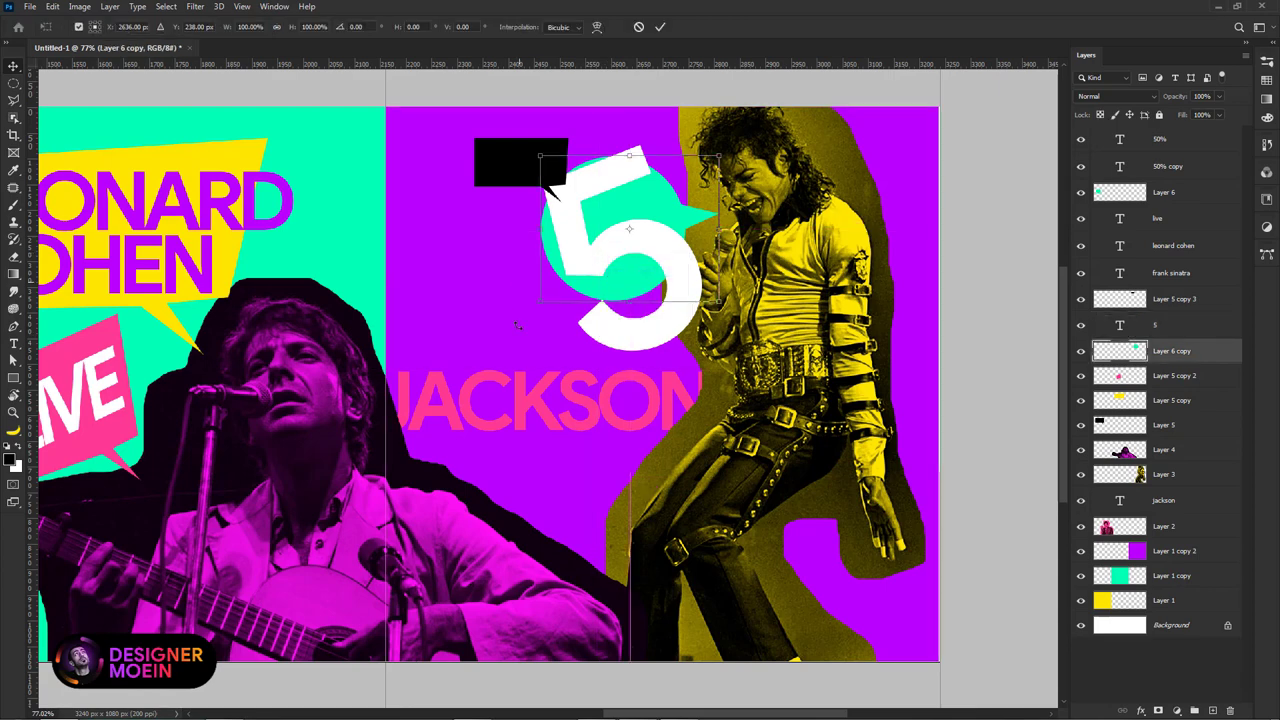
{"action": "left_click_drag", "start_coordinate": [543, 300], "coordinate": [463, 352]}
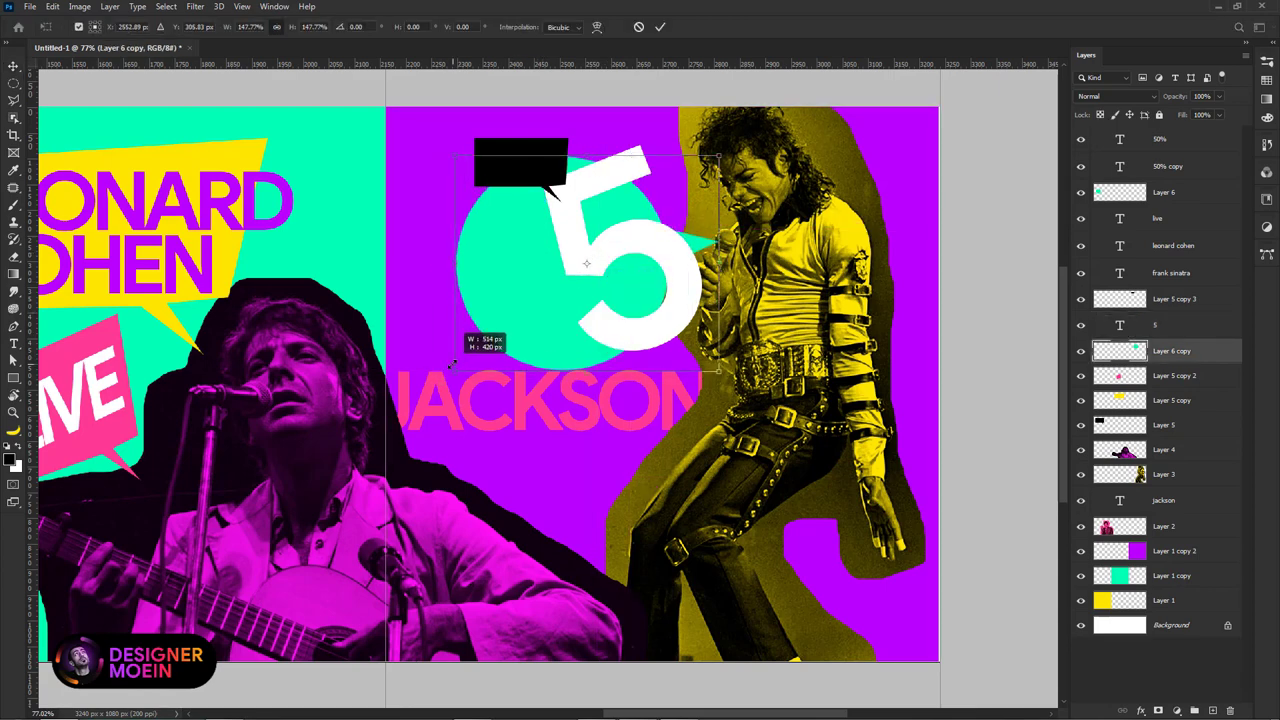
{"action": "key", "text": "Return"}
{"action": "mouse_move", "coordinate": [523, 300]}
{"action": "left_mouse_down"}
{"action": "mouse_move", "coordinate": [623, 345]}
{"action": "mouse_move", "coordinate": [575, 352]}
{"action": "left_mouse_up"}
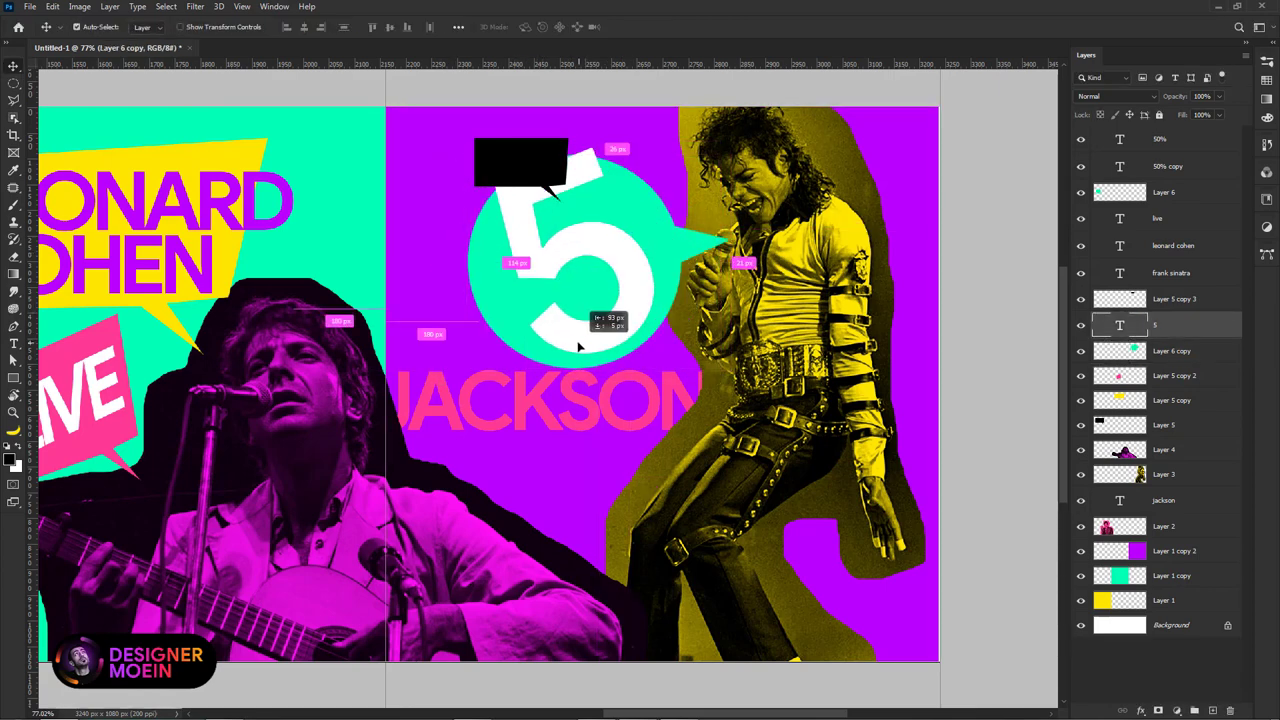
{"action": "key", "text": "ctrl+t"}
{"action": "left_click_drag", "start_coordinate": [455, 440], "coordinate": [500, 400]}
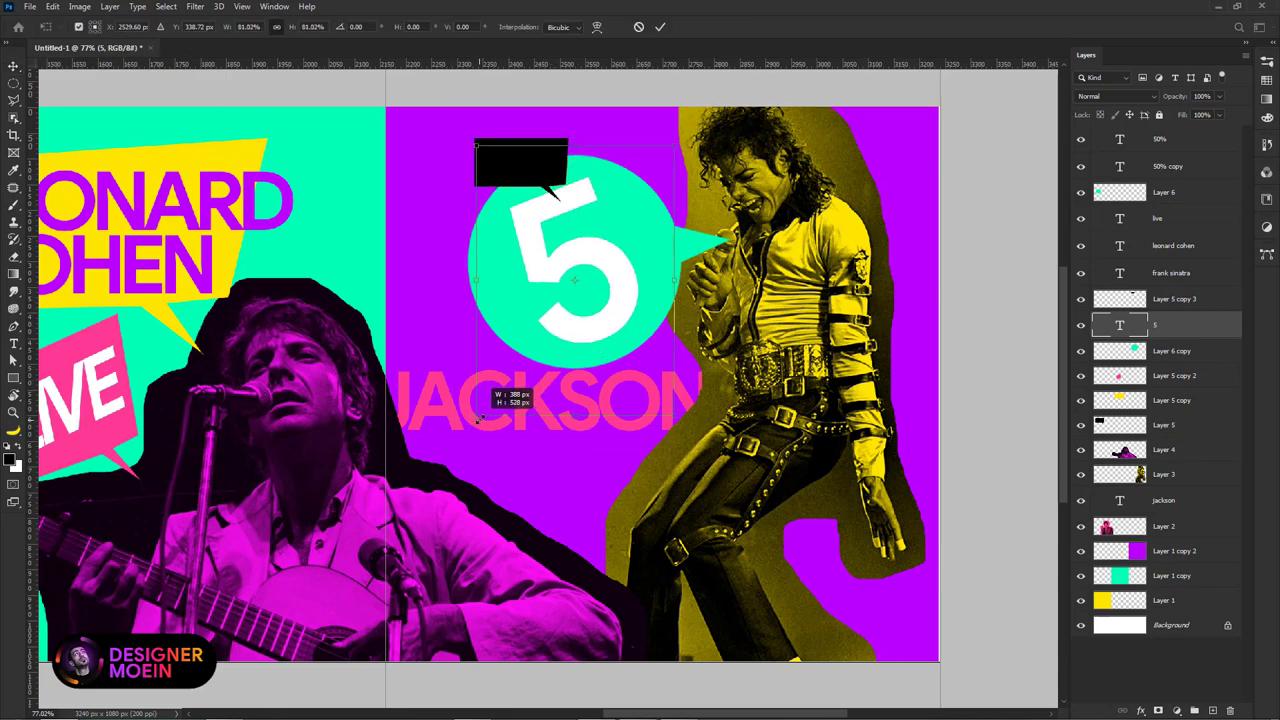
{"action": "key", "text": "Return"}
{"action": "left_click", "coordinate": [503, 168]}
Step: Nudge the black bubble left, then copy JACKSON to the front at the top and retype it as NOW!
{"action": "left_click_drag", "start_coordinate": [503, 168], "coordinate": [485, 165]}
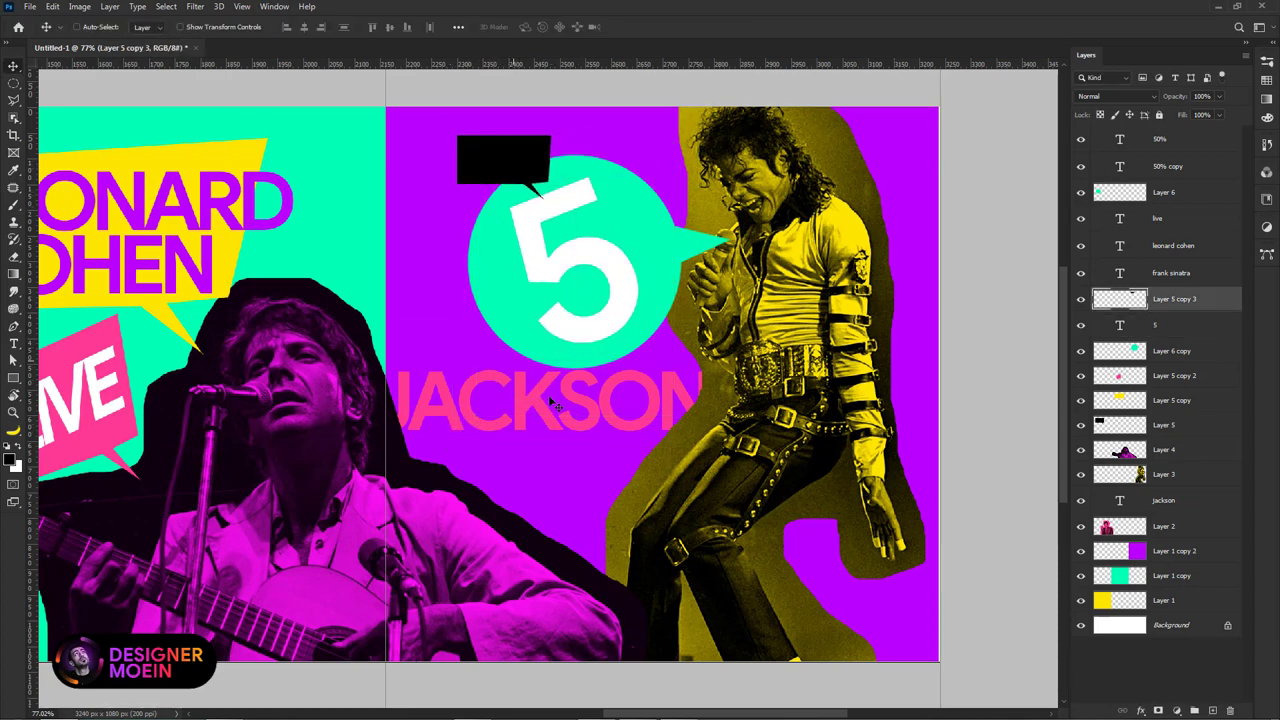
{"action": "left_click_drag", "start_coordinate": [530, 405], "coordinate": [507, 165]}
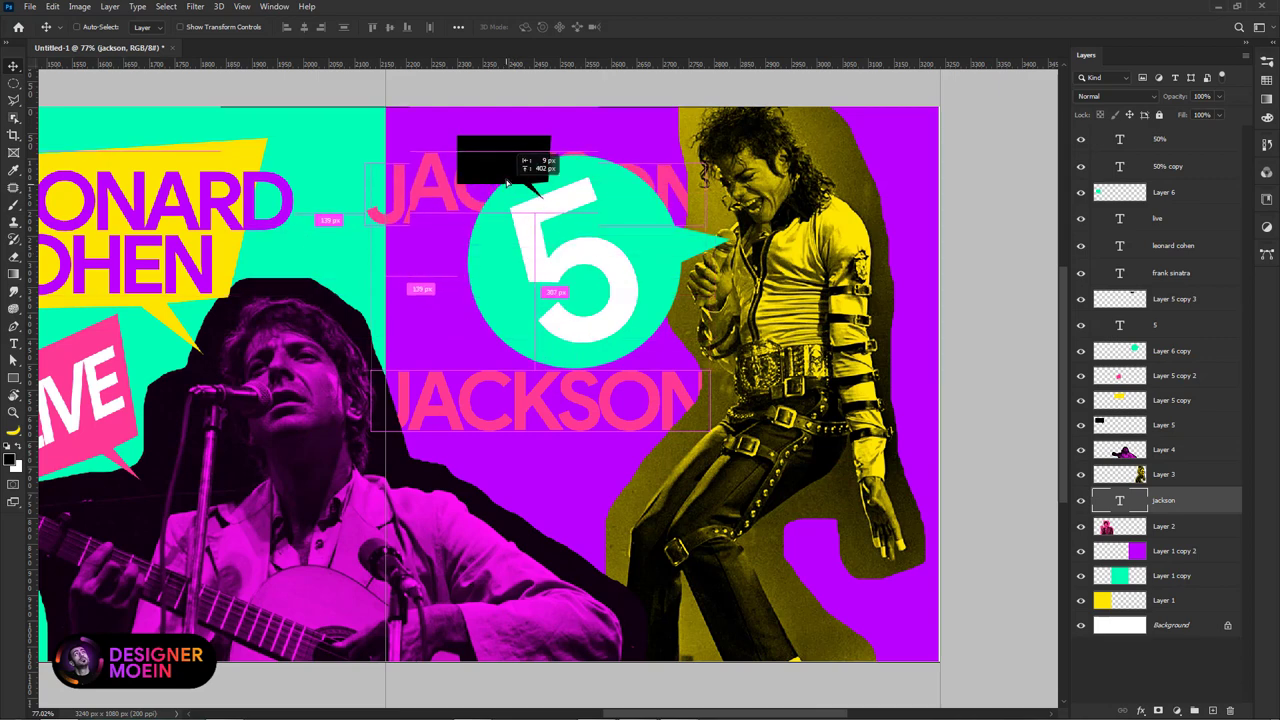
{"action": "key", "text": "ctrl+shift+bracketright"}
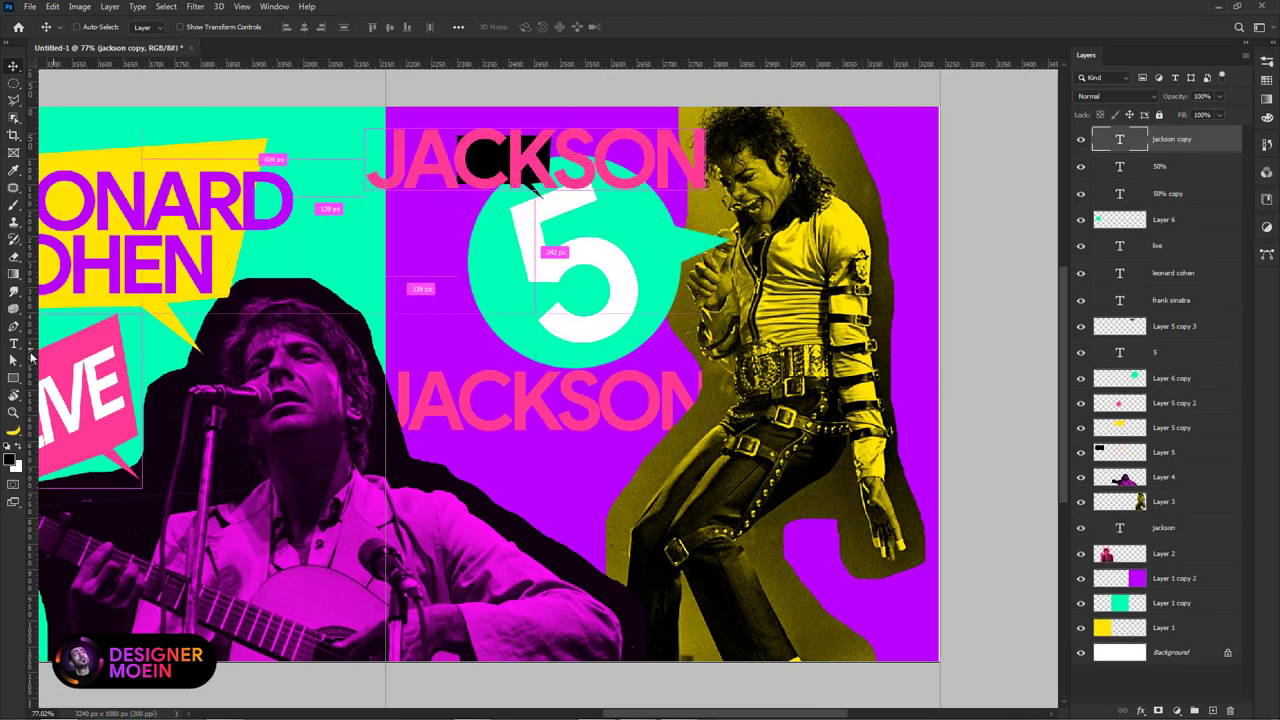
{"action": "left_click", "coordinate": [13, 344]}
{"action": "double_click", "coordinate": [480, 155]}
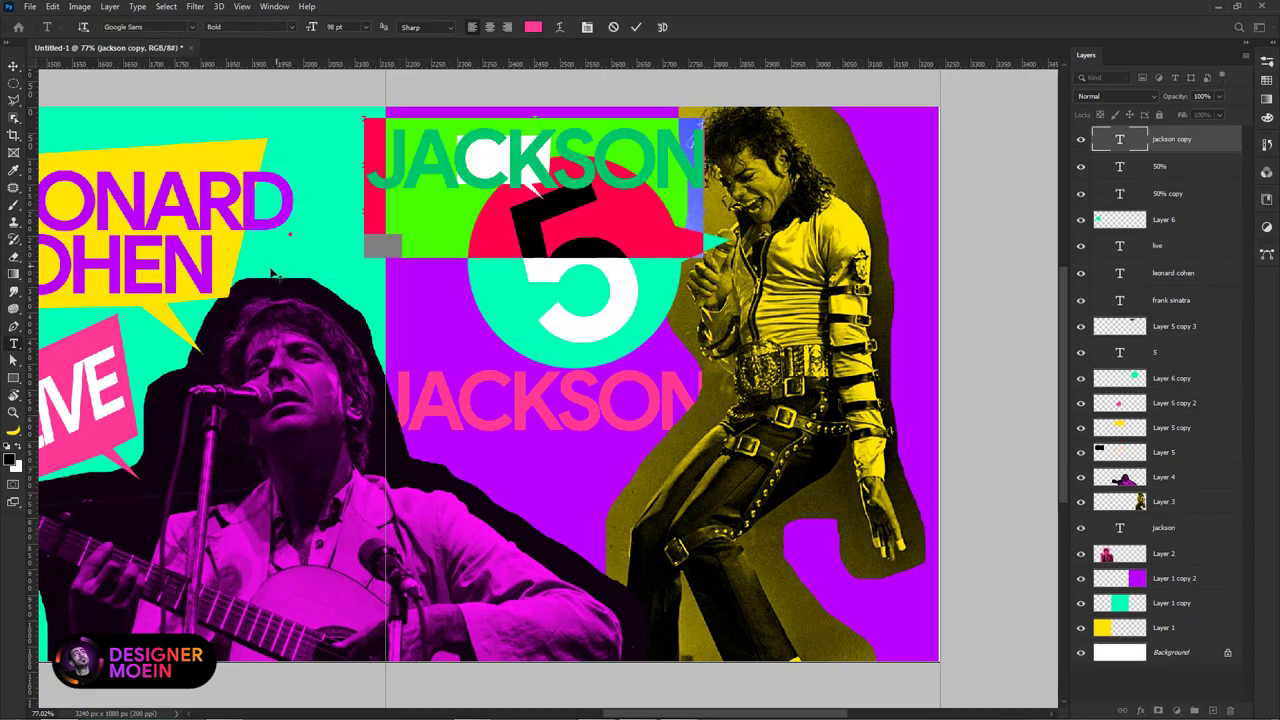
{"action": "type", "text": "NOW!"}
Step: Recolour NOW! yellow and shrink it to about 39% inside the black bubble
{"action": "left_click", "coordinate": [16, 466]}
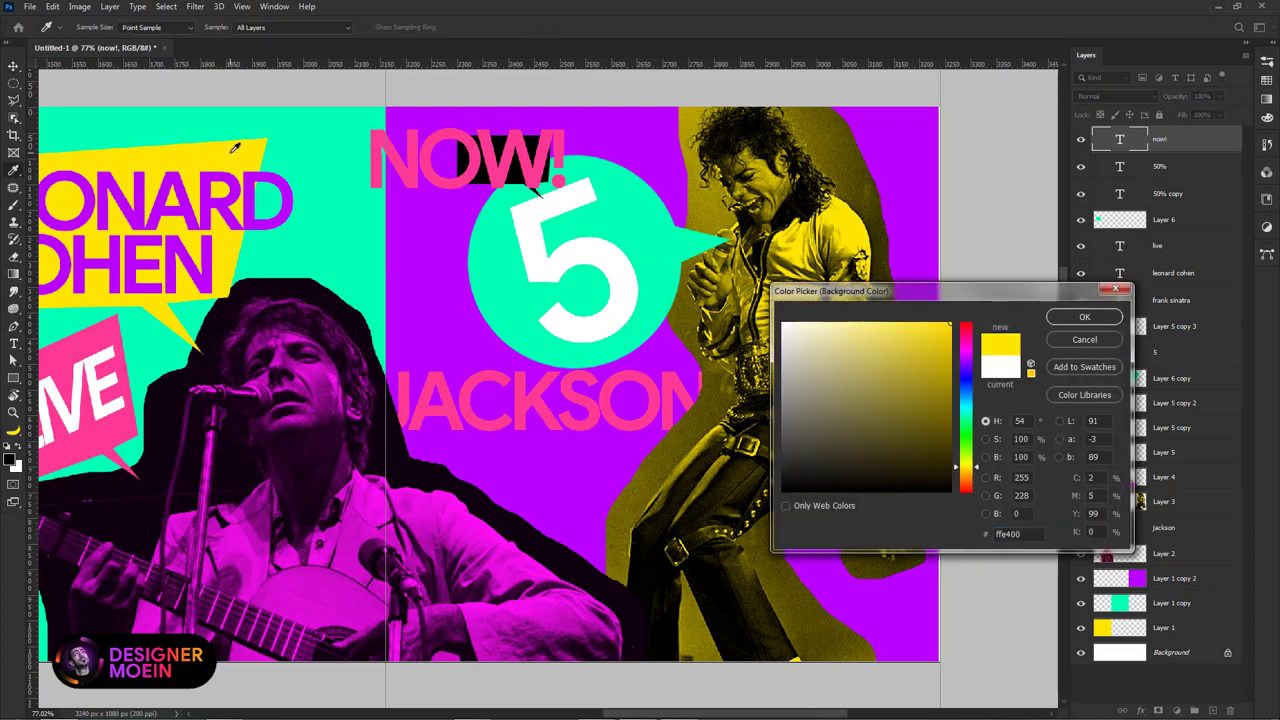
{"action": "left_click", "coordinate": [1086, 320]}
{"action": "key", "text": "ctrl+BackSpace"}
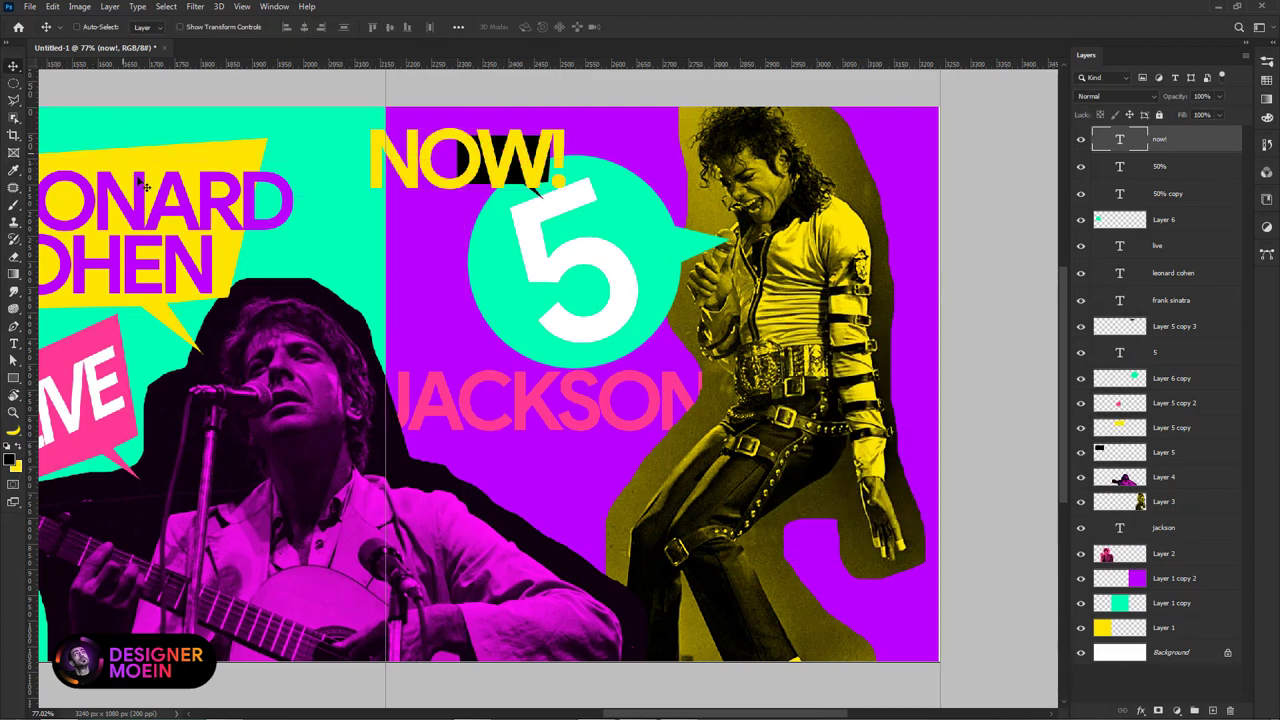
{"action": "key", "text": "ctrl+t"}
{"action": "mouse_move", "coordinate": [366, 206]}
{"action": "left_mouse_down"}
{"action": "mouse_move", "coordinate": [430, 148]}
{"action": "mouse_move", "coordinate": [515, 157]}
{"action": "mouse_move", "coordinate": [489, 183]}
{"action": "left_mouse_up"}
{"action": "key", "text": "Return"}
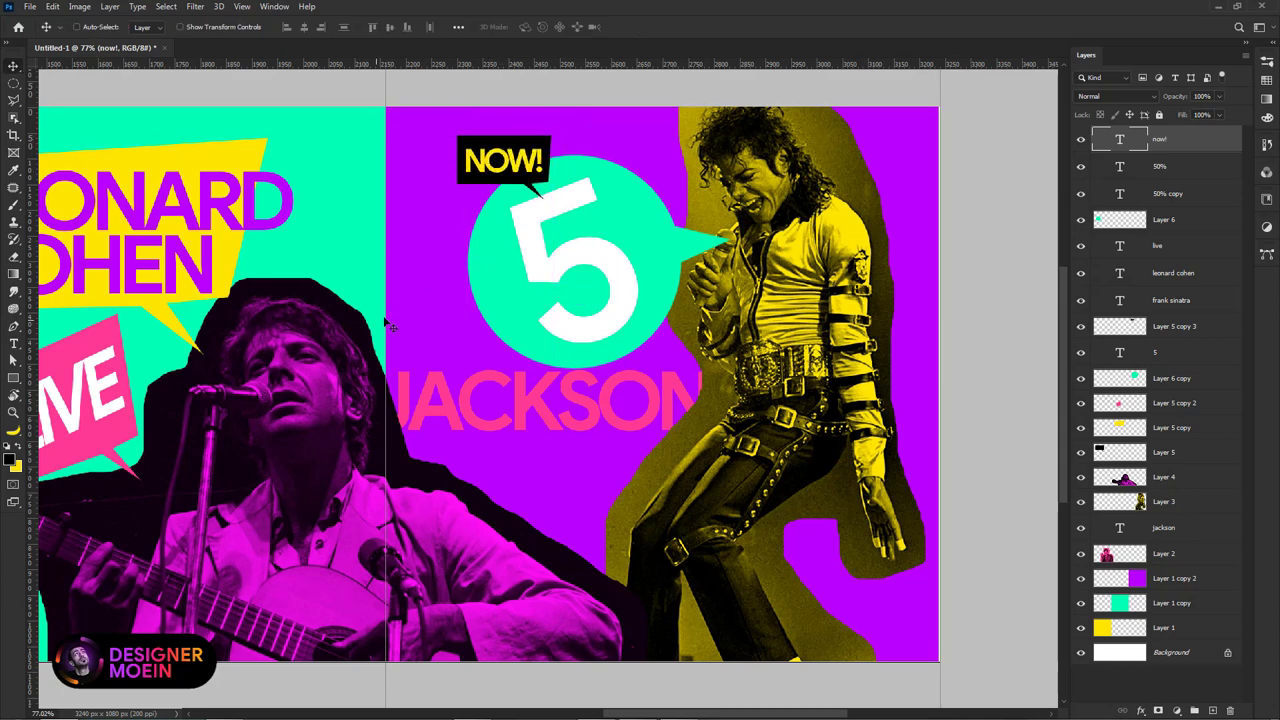
{"action": "key", "text": "ctrl+minus"}
{"action": "key", "text": "ctrl+minus"}
{"action": "key", "text": "ctrl+minus"}
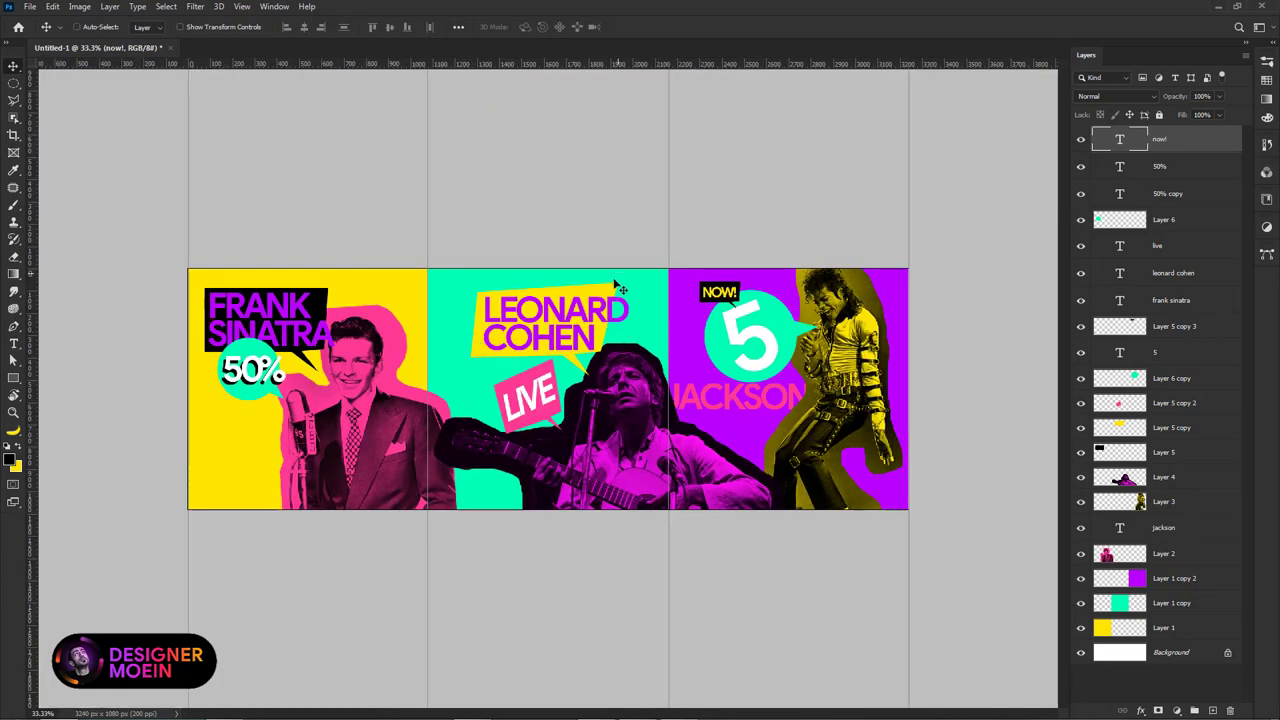
Step: Draw a small black ellipse dot on a new layer in the Sinatra panel and rasterize it
{"action": "scroll", "coordinate": [137, 443], "scroll_direction": "up", "scroll_amount": 5}
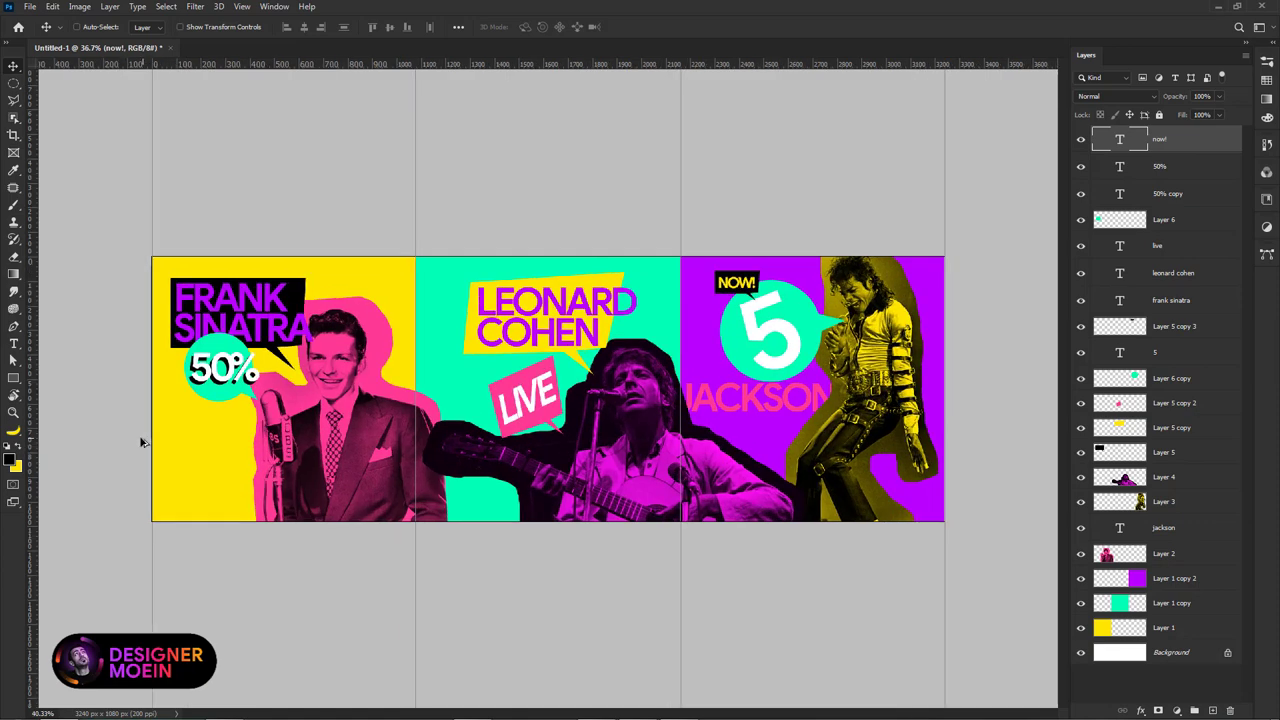
{"action": "scroll", "coordinate": [218, 492], "scroll_direction": "up", "scroll_amount": 2}
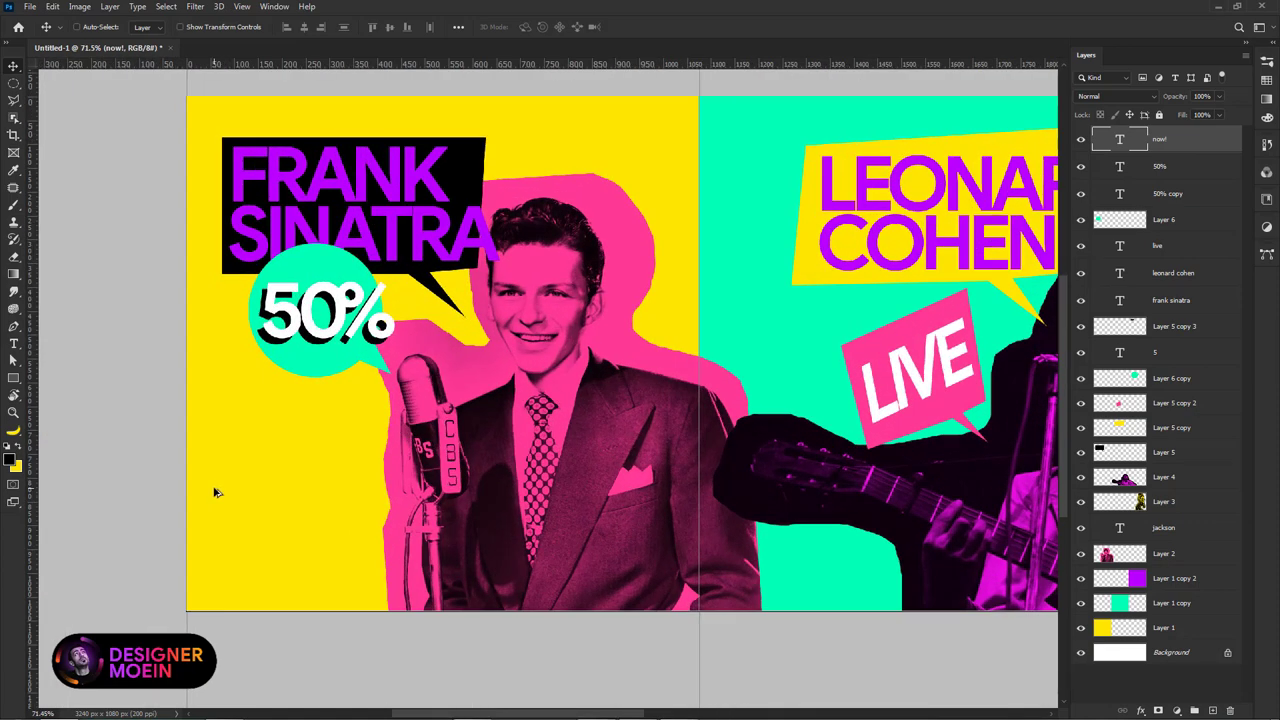
{"action": "scroll", "coordinate": [212, 470], "scroll_direction": "up", "scroll_amount": 2}
{"action": "left_click", "coordinate": [1213, 710]}
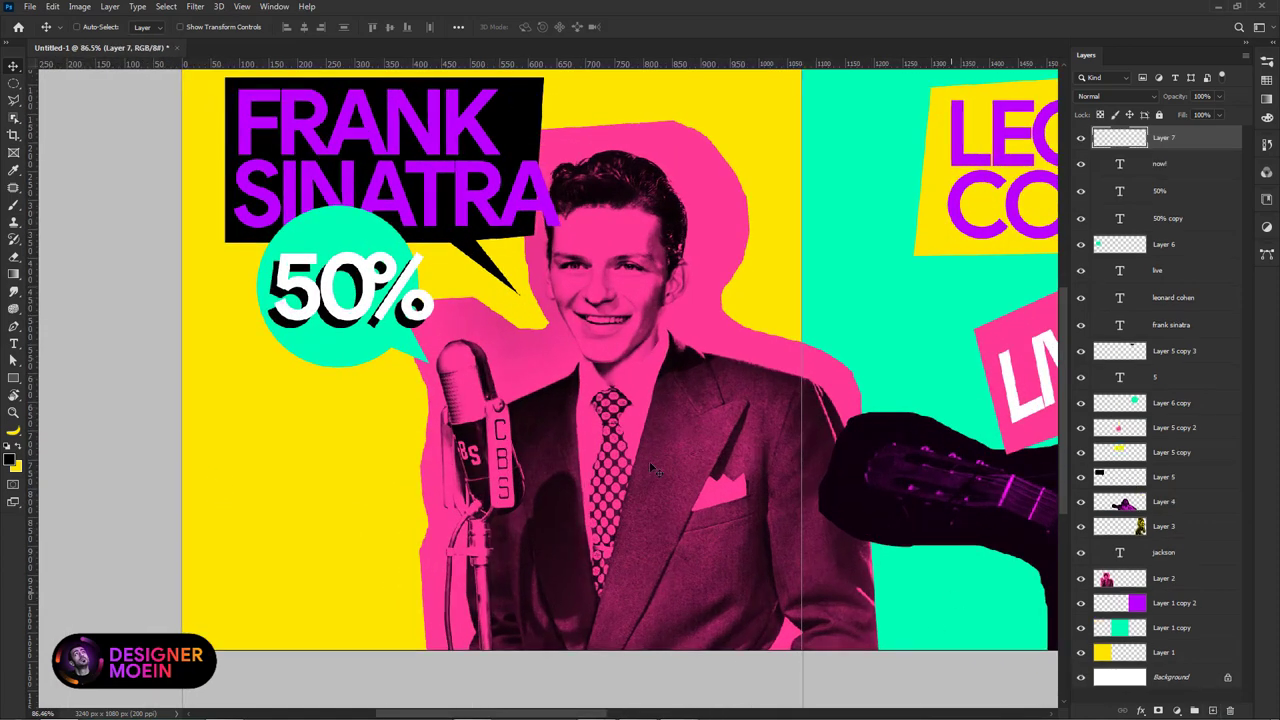
{"action": "right_click", "coordinate": [13, 378]}
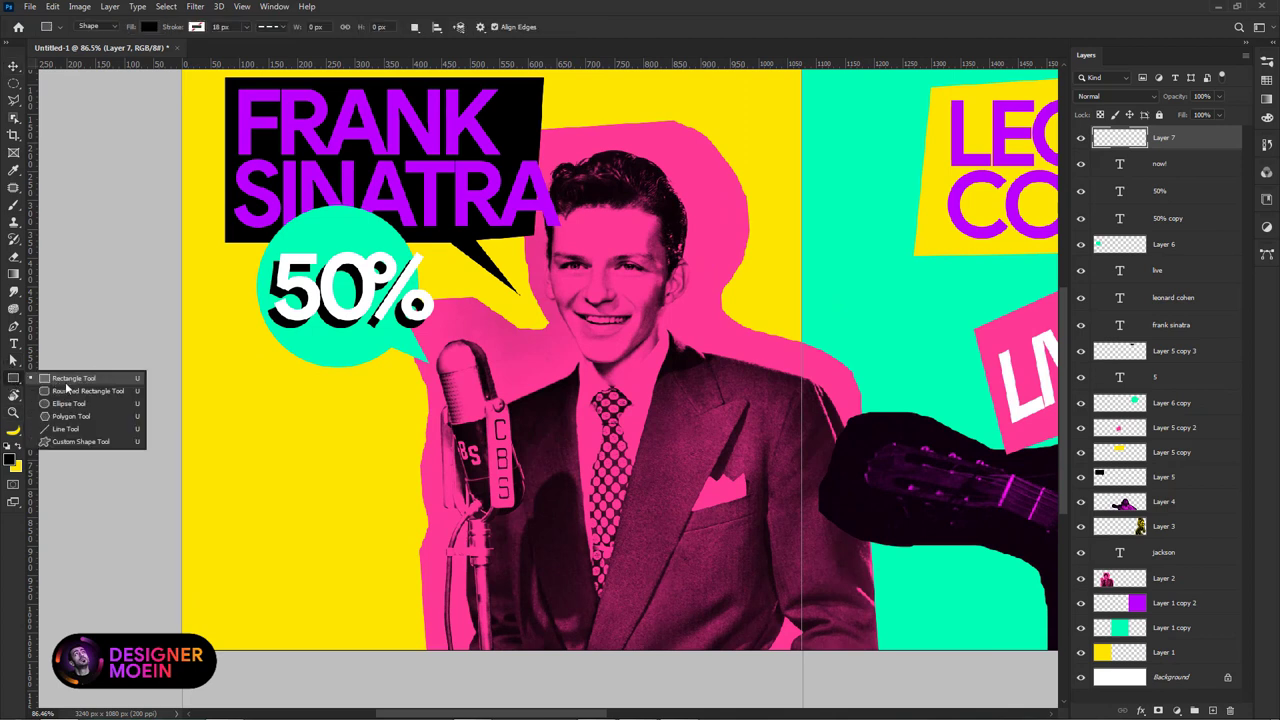
{"action": "left_click", "coordinate": [70, 380]}
{"action": "left_click_drag", "start_coordinate": [253, 438], "coordinate": [237, 456]}
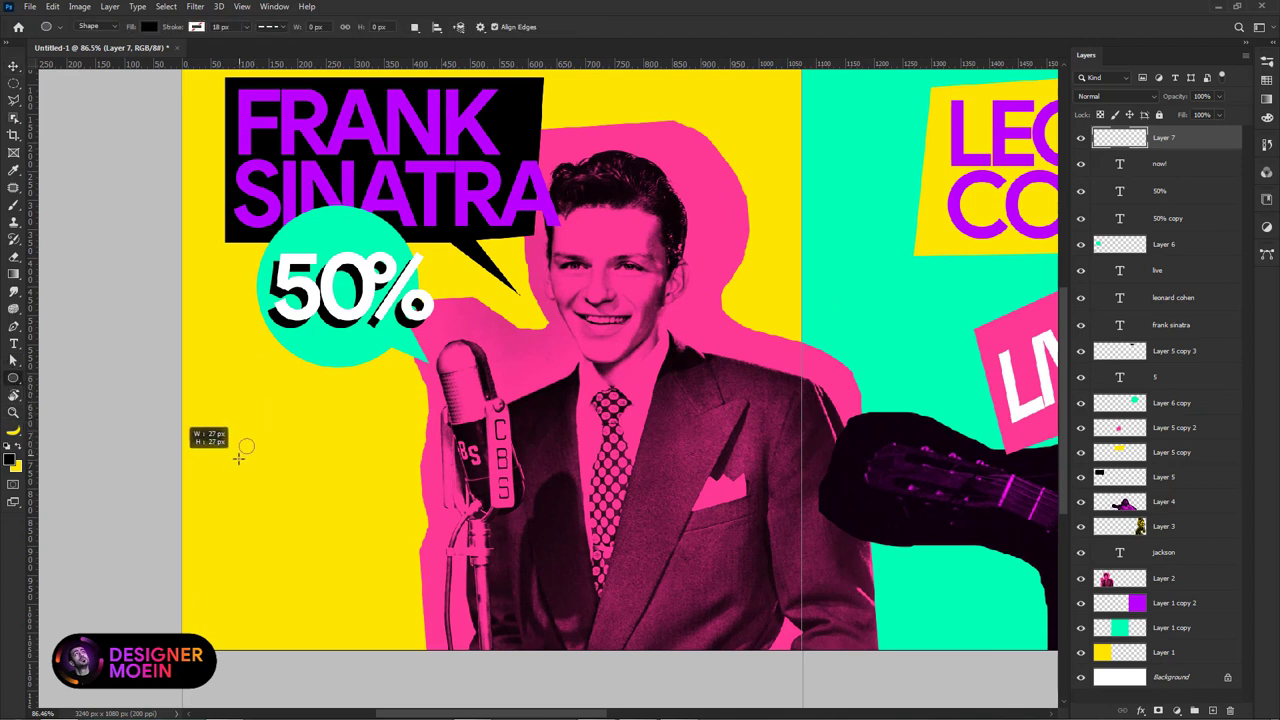
{"action": "left_click", "coordinate": [12, 68]}
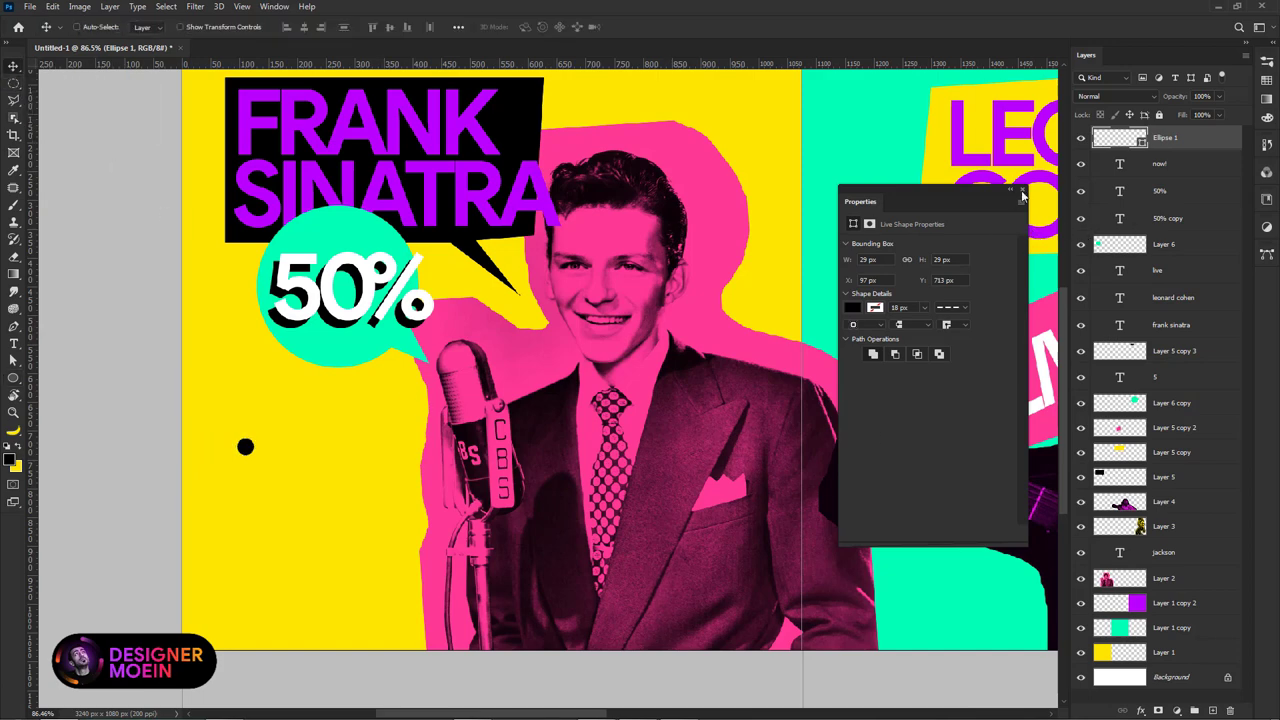
{"action": "left_click", "coordinate": [1021, 189]}
{"action": "right_click", "coordinate": [1173, 147]}
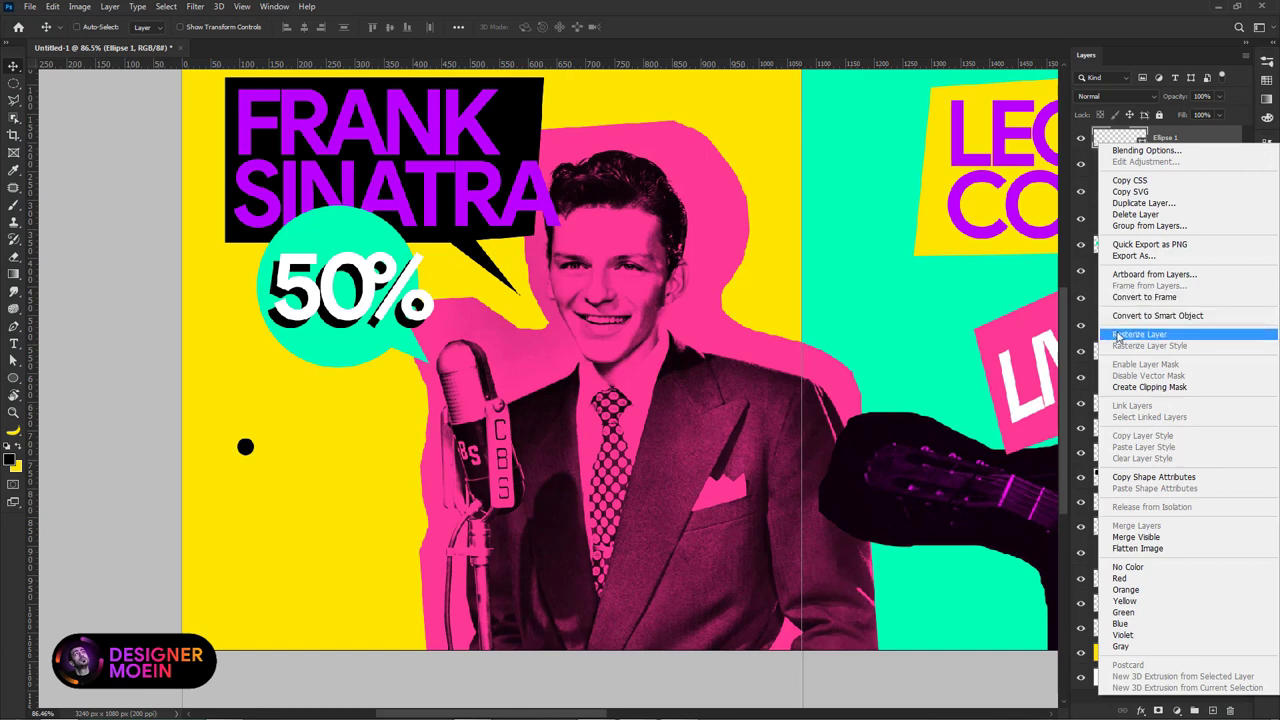
{"action": "left_click", "coordinate": [1185, 331]}
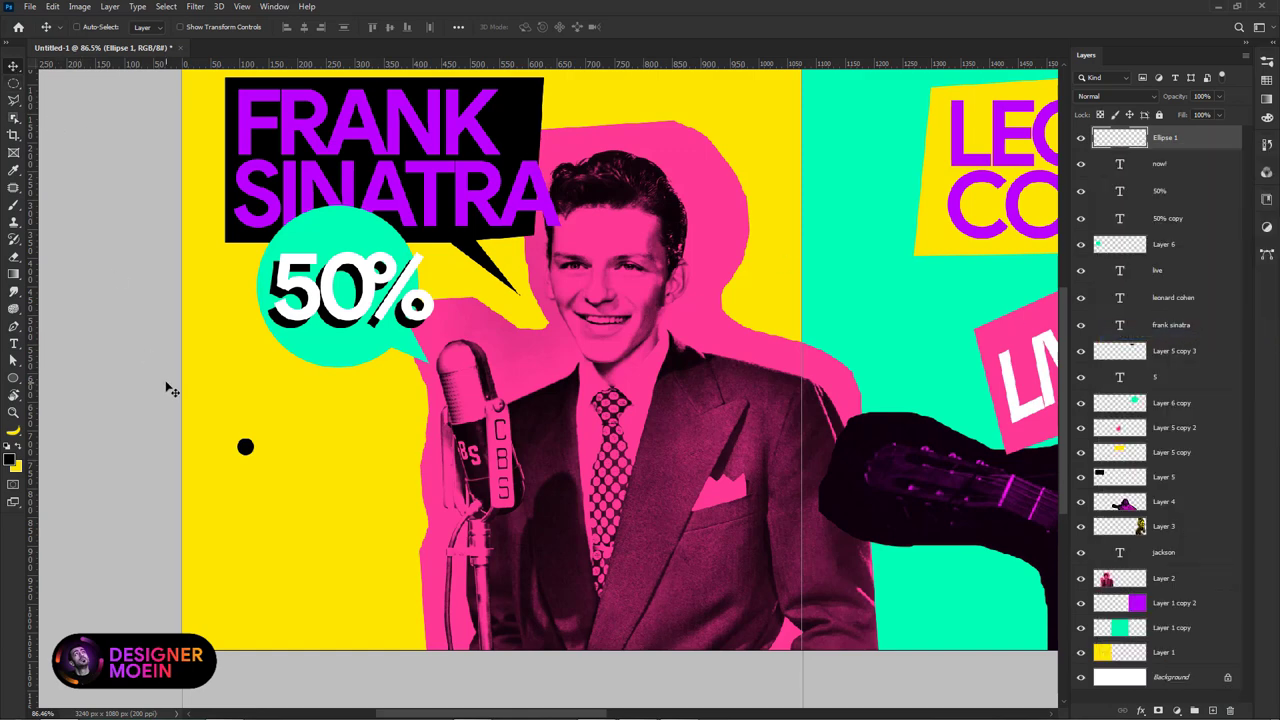
Step: Repeat duplicate-and-shift copies of the dot into a row of six, merged into one layer
{"action": "key", "text": "ctrl+j"}
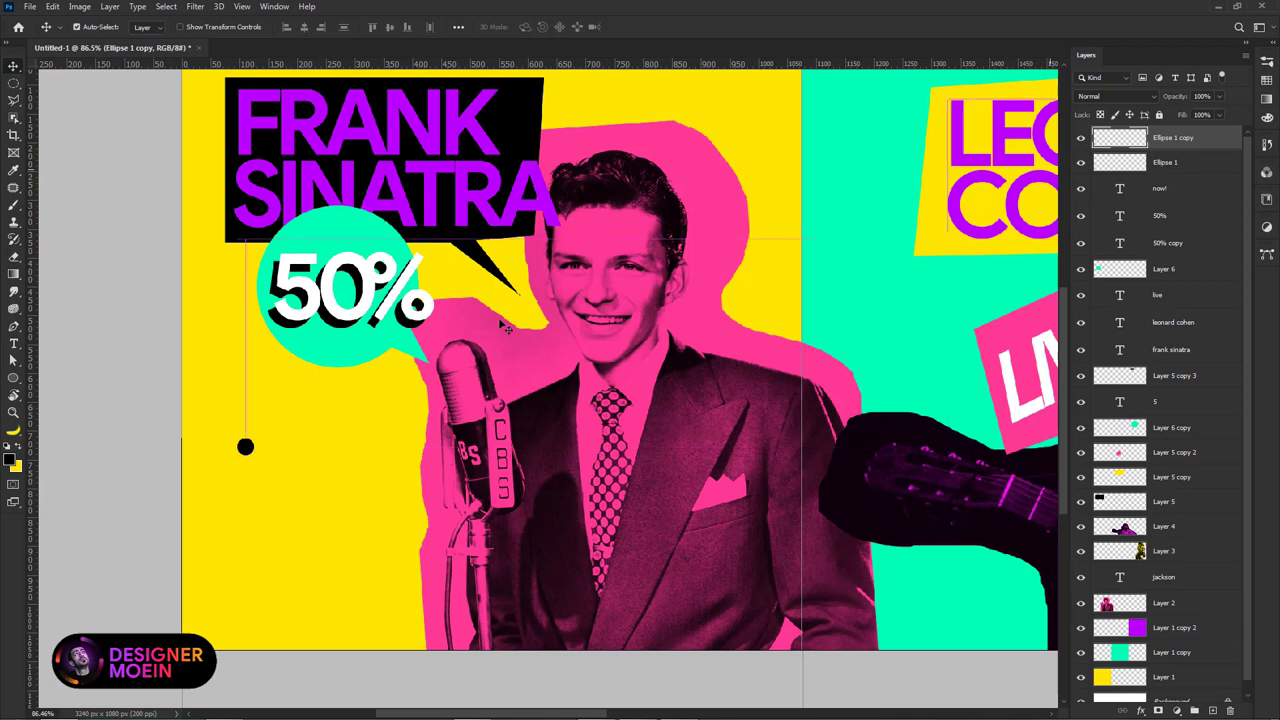
{"action": "key", "text": "ctrl+t"}
{"action": "key", "text": "shift+Right"}
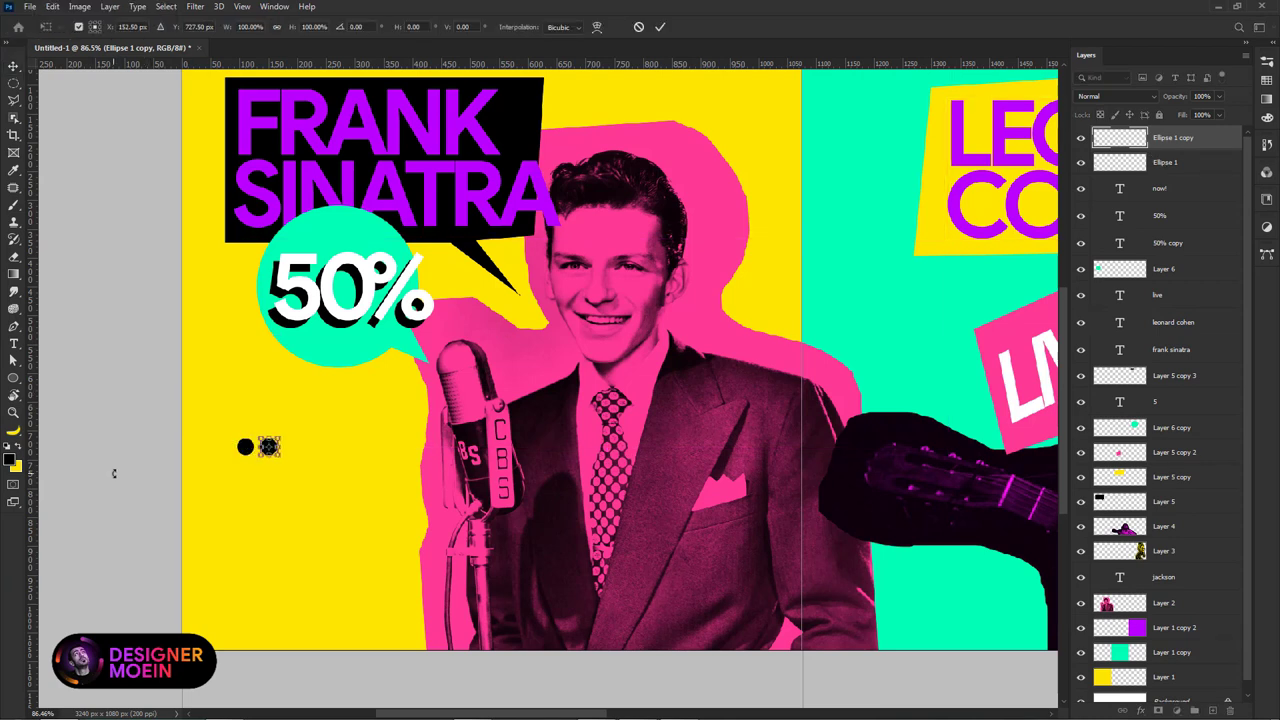
{"action": "key", "text": "Return"}
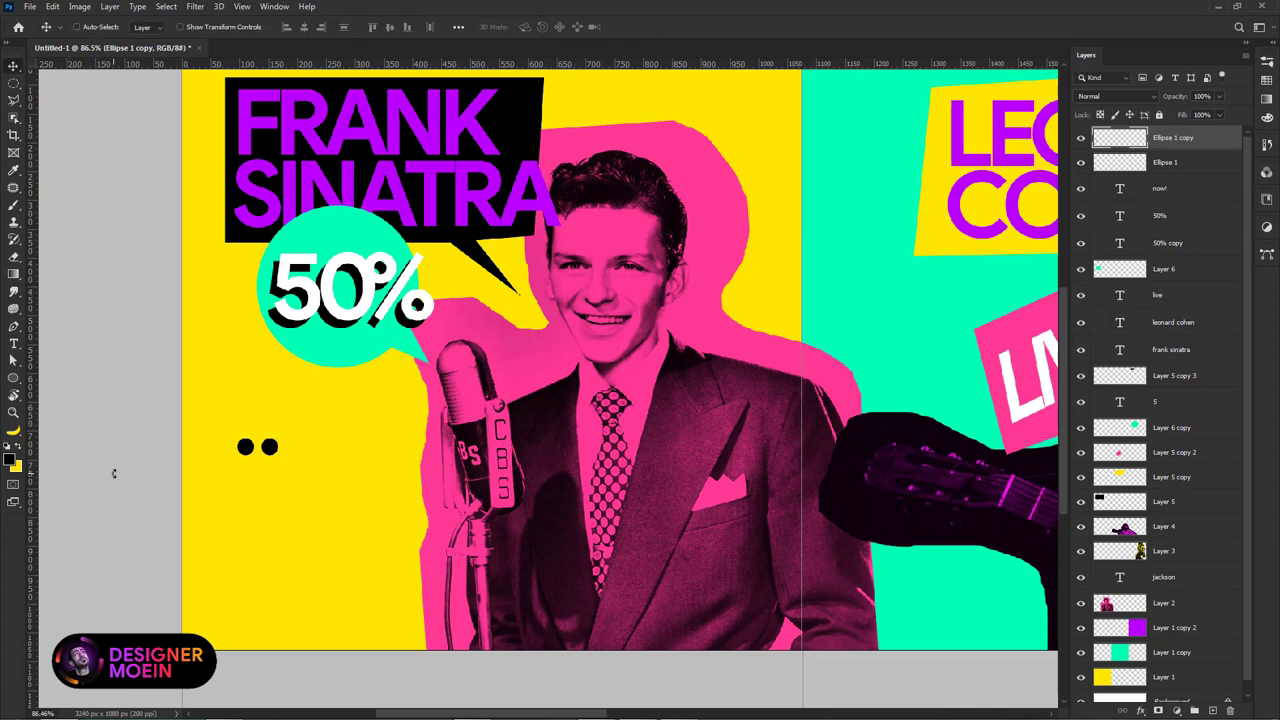
{"action": "key", "text": "ctrl+alt+shift+t"}
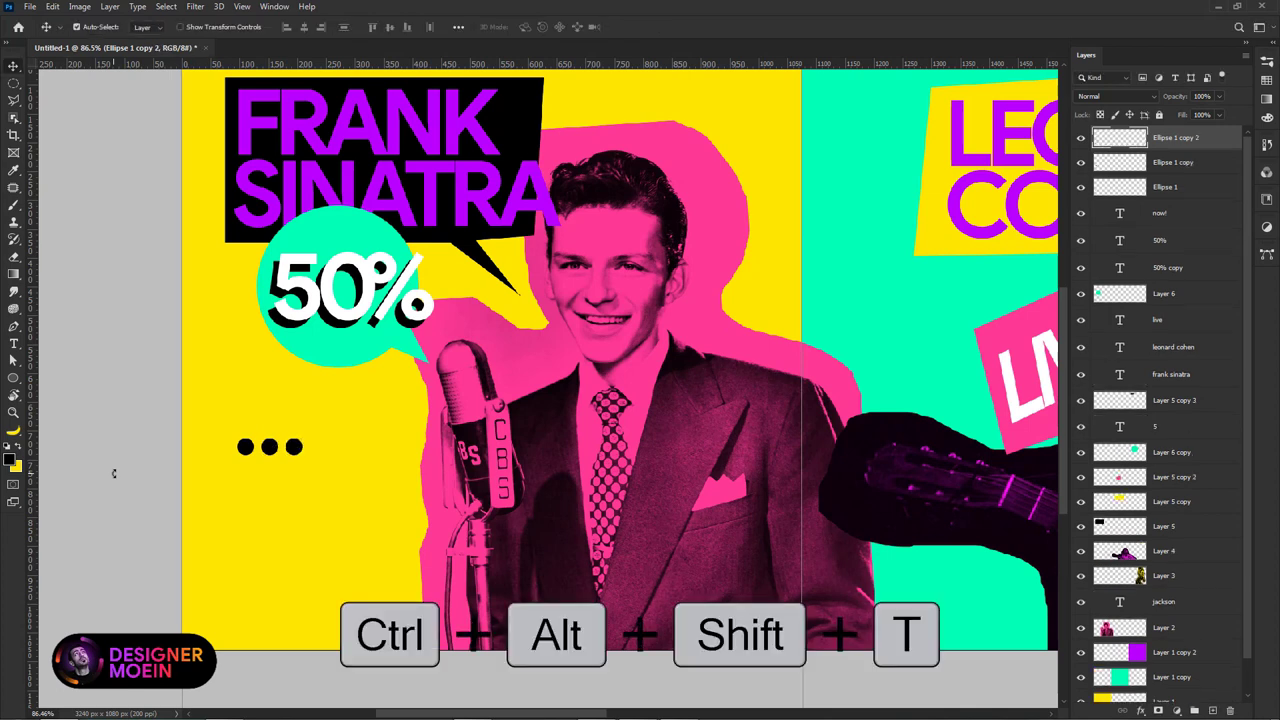
{"action": "key", "text": "ctrl+alt+shift+t"}
{"action": "key", "text": "ctrl+alt+shift+t"}
{"action": "key", "text": "ctrl+alt+shift+t"}
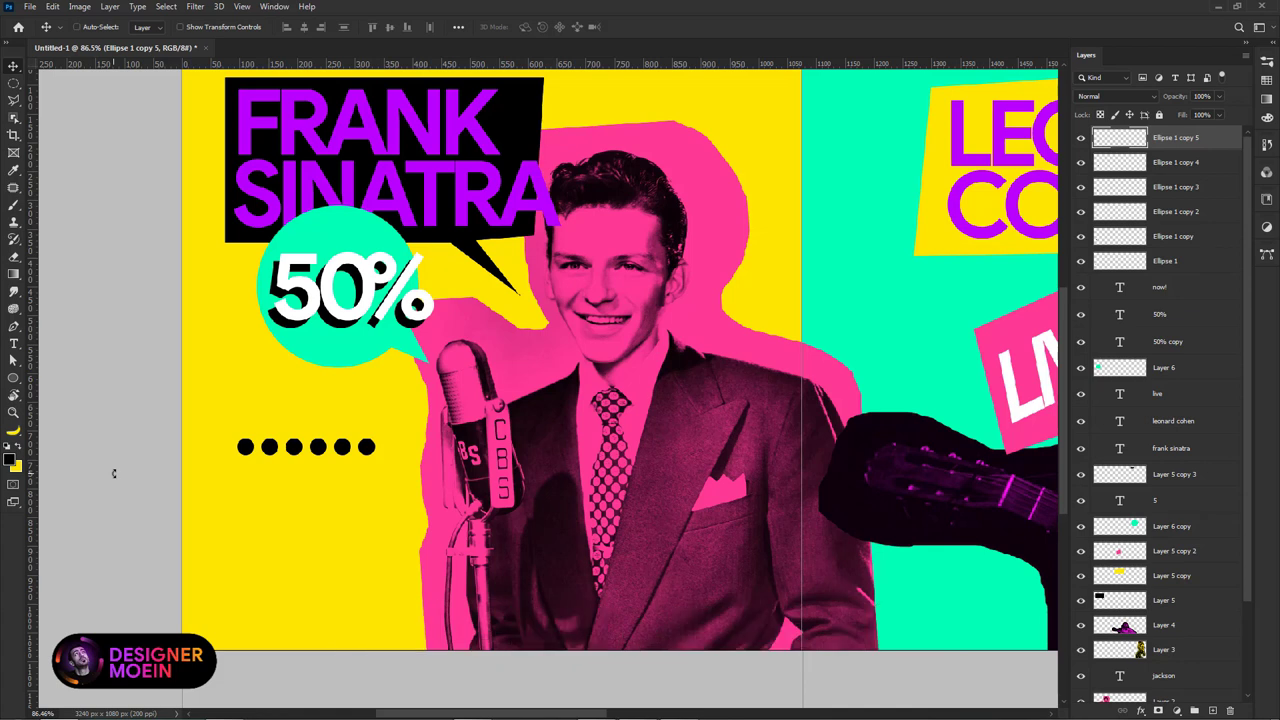
{"action": "left_click", "coordinate": [1125, 260], "text": "shift"}
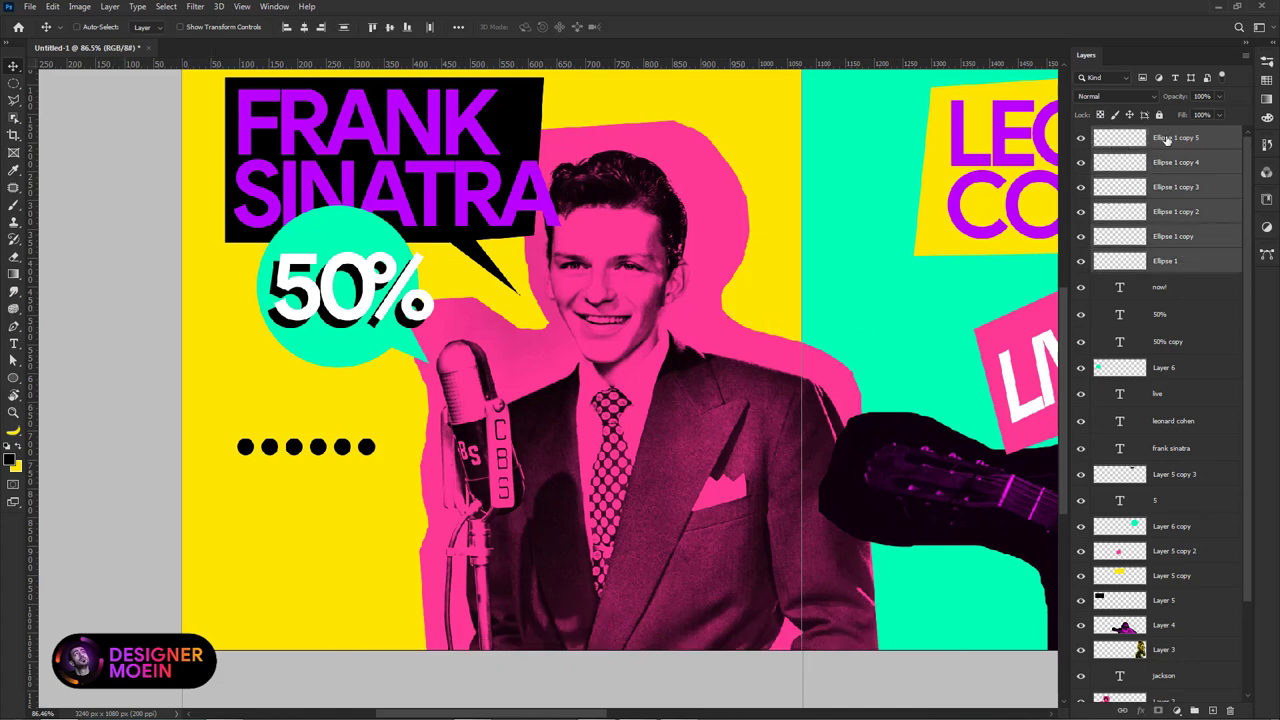
{"action": "key", "text": "ctrl+e"}
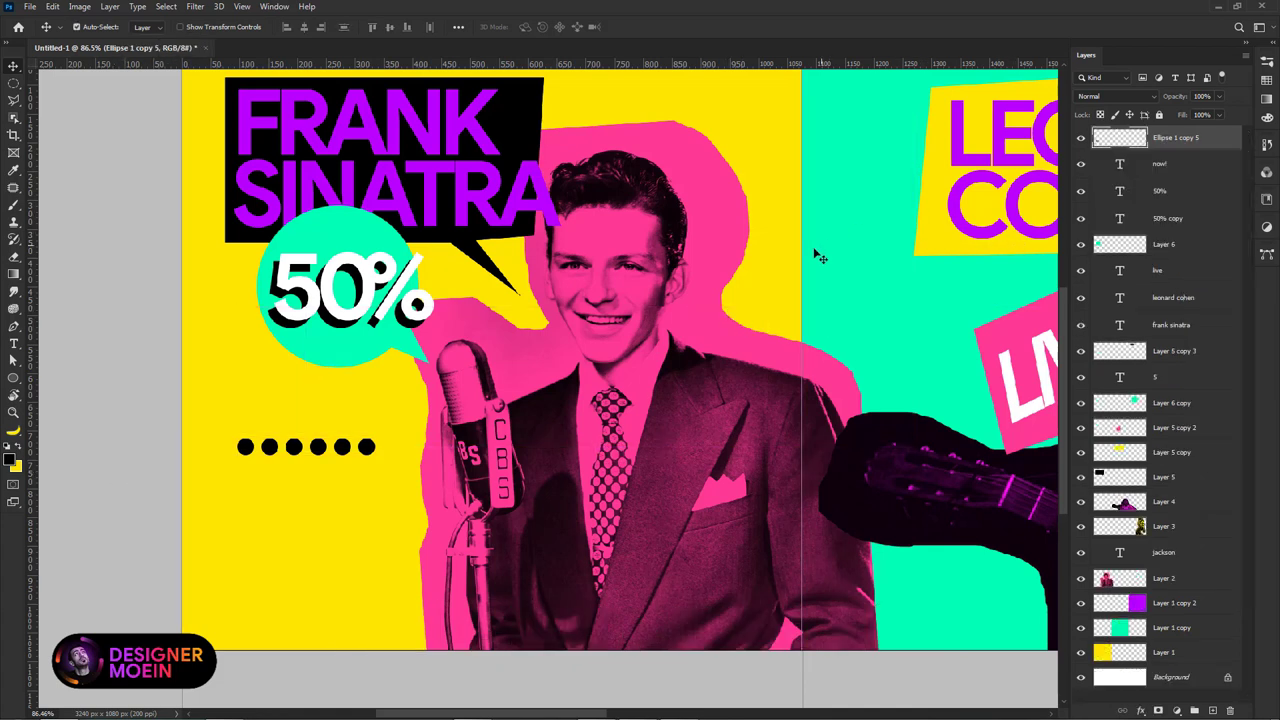
Step: Copy the dot row into four rows, merge them into a grid, and place it below the 50% bubble
{"action": "left_click_drag", "start_coordinate": [307, 459], "coordinate": [292, 538], "text": "alt"}
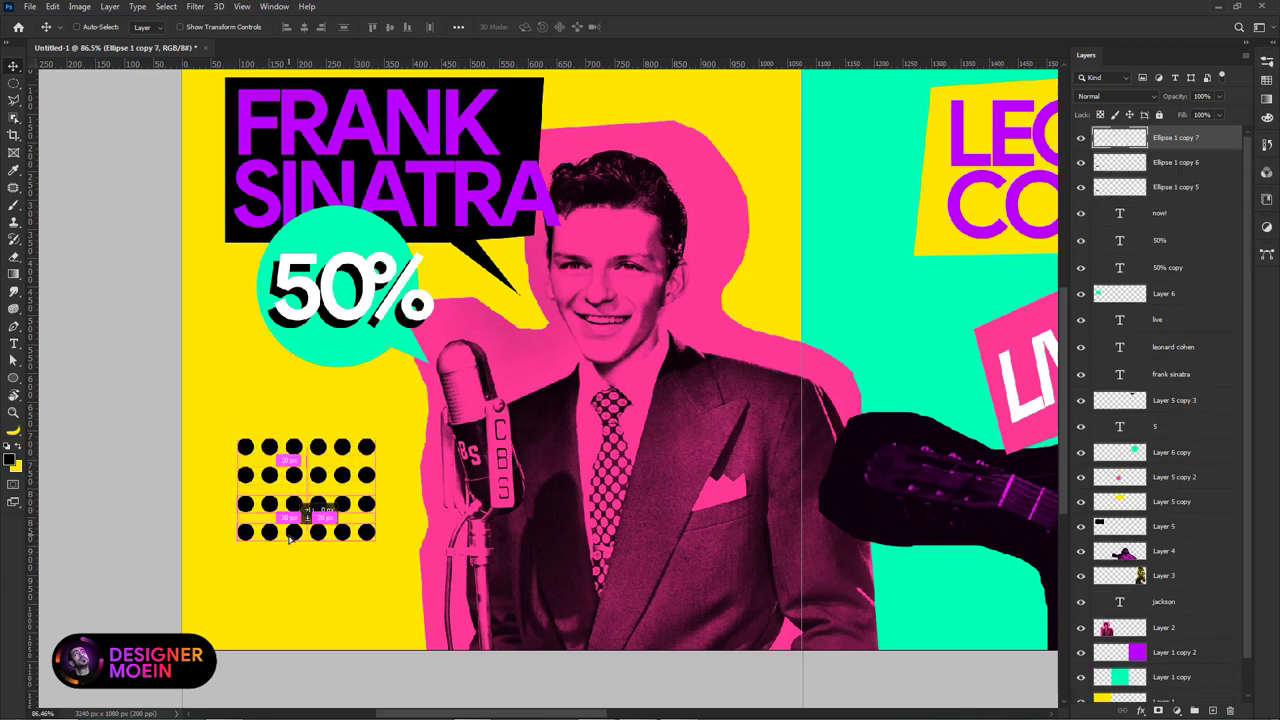
{"action": "left_click", "coordinate": [1155, 212], "text": "shift"}
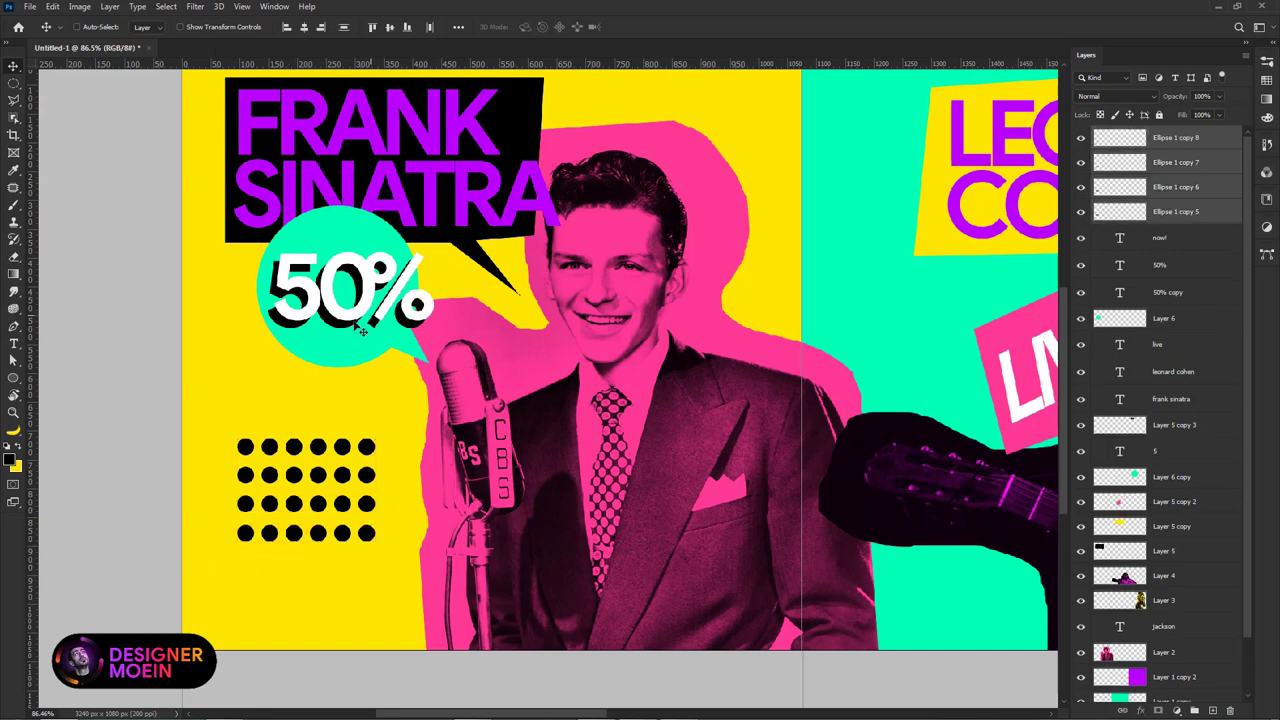
{"action": "key", "text": "ctrl+e"}
{"action": "left_click_drag", "start_coordinate": [283, 495], "coordinate": [348, 457]}
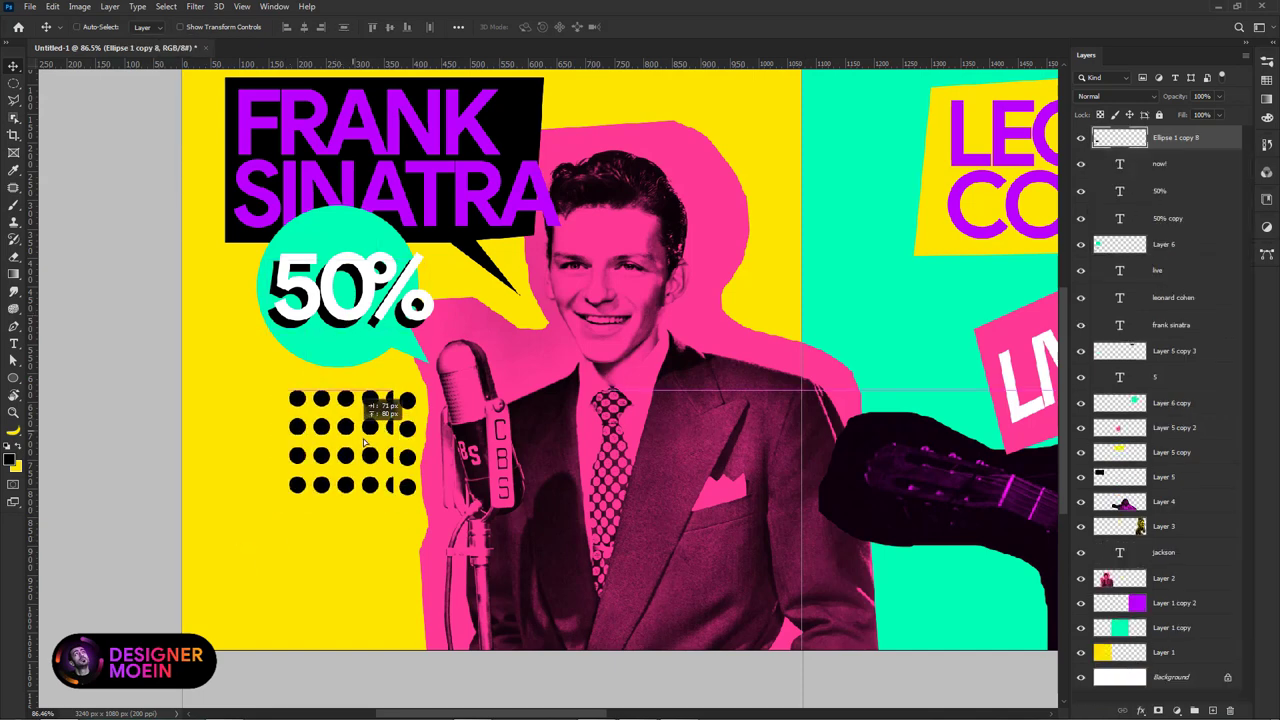
{"action": "key", "text": "ctrl+minus"}
{"action": "key", "text": "ctrl+minus"}
{"action": "key", "text": "ctrl+minus"}
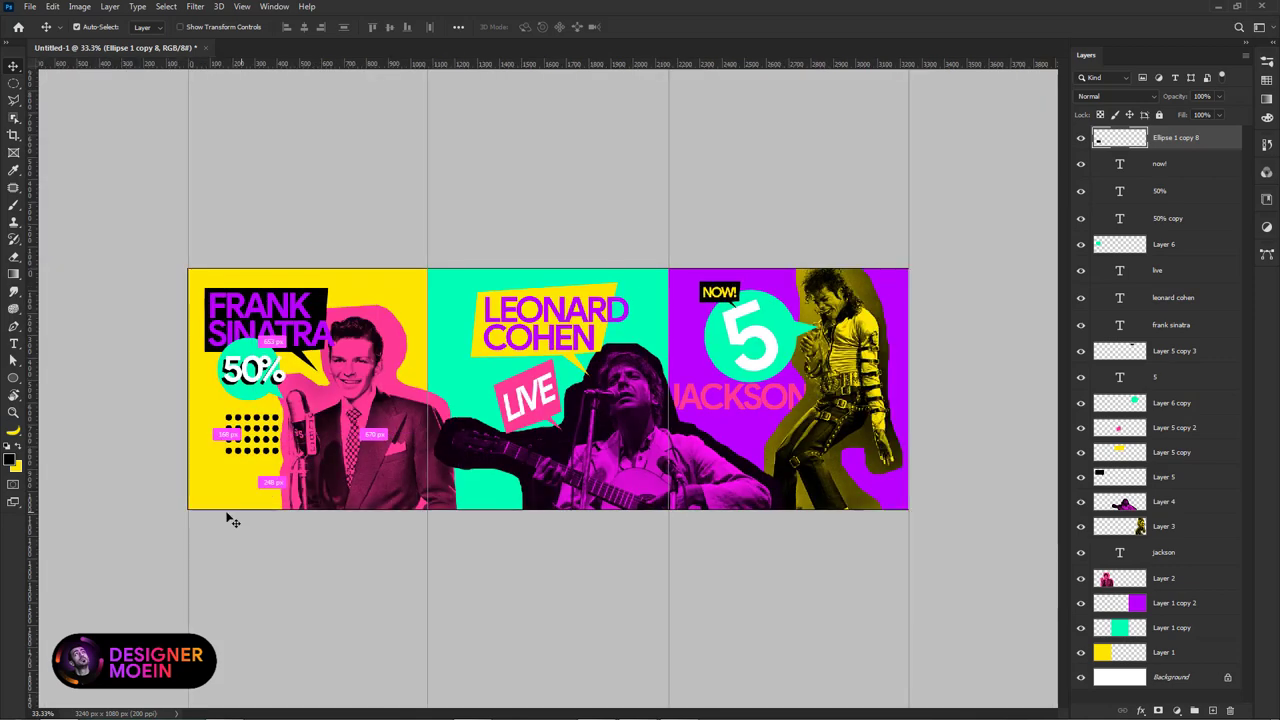
{"action": "key", "text": "ctrl+plus"}
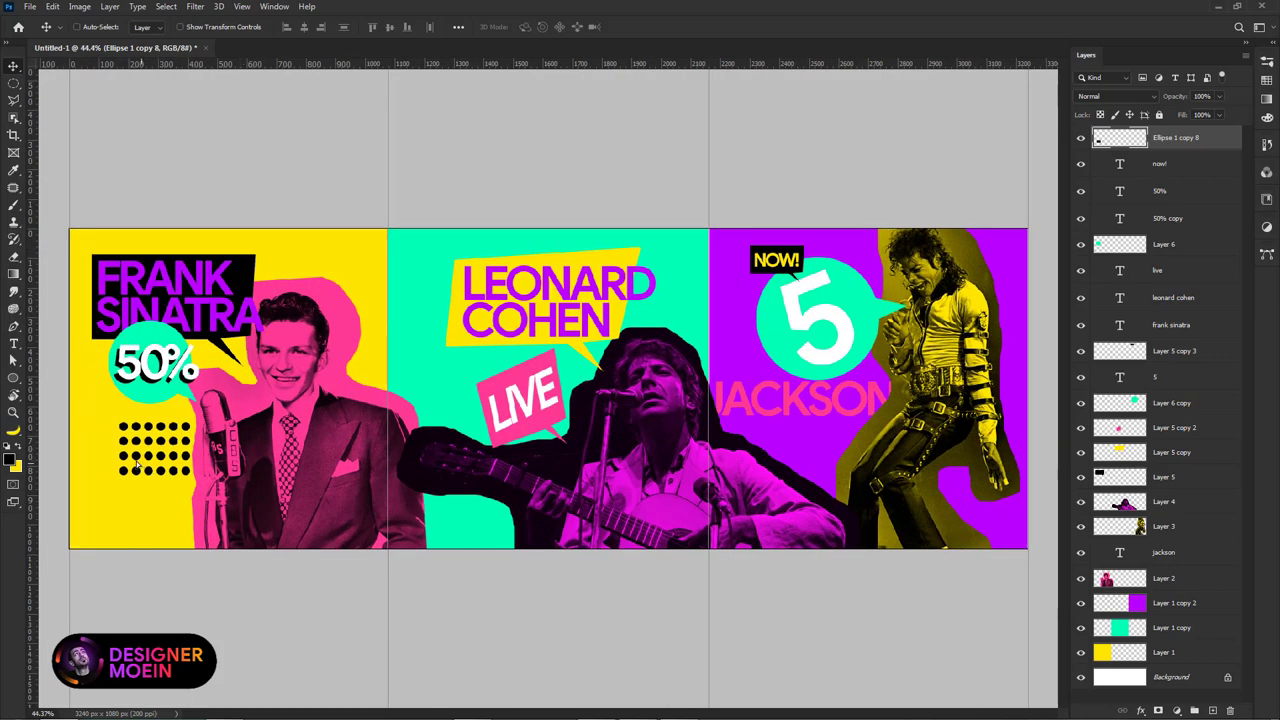
Step: Place a copy of the dot grid in the Cohen panel above the LIVE bubble
{"action": "left_click_drag", "start_coordinate": [138, 462], "coordinate": [496, 386]}
{"action": "scroll", "coordinate": [300, 430], "scroll_direction": "up", "scroll_amount": 2}
{"action": "scroll", "coordinate": [400, 410], "scroll_direction": "down", "scroll_amount": 3}
{"action": "scroll", "coordinate": [519, 381], "scroll_direction": "up", "scroll_amount": 2}
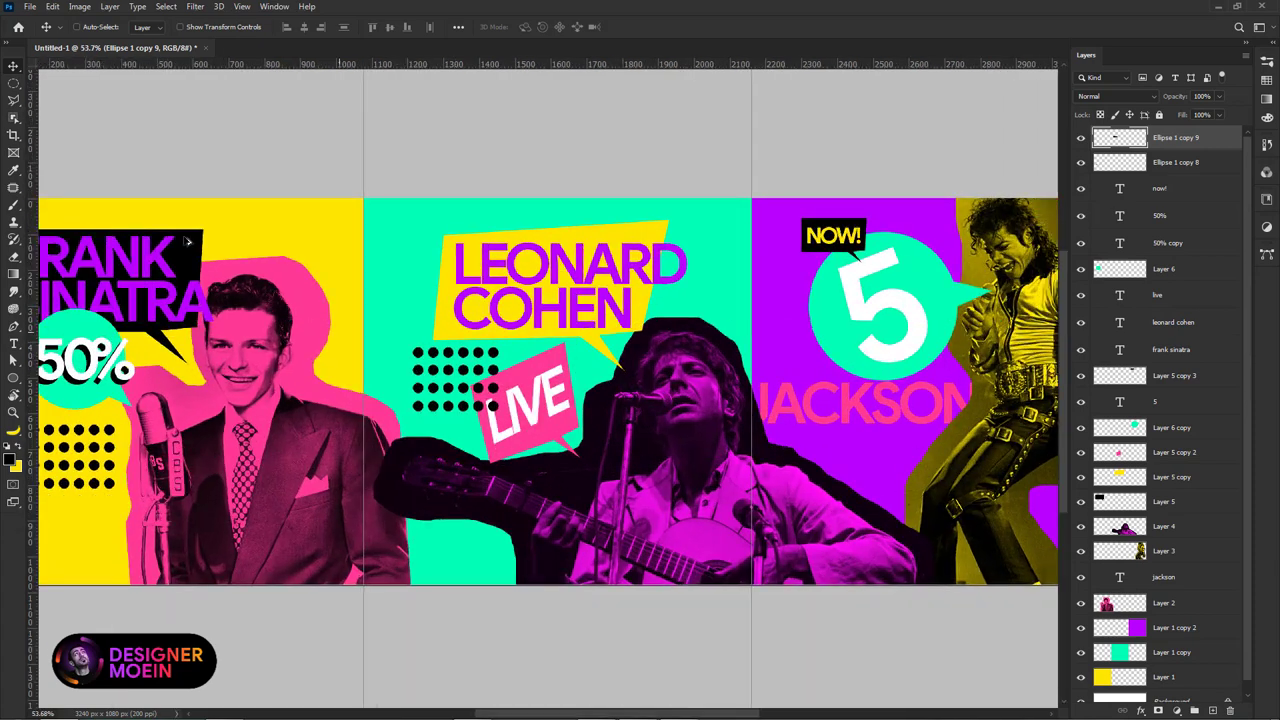
Step: Delete the lower-right block of dots so the Cohen dot grid forms an L shape
{"action": "left_click", "coordinate": [14, 84]}
{"action": "scroll", "coordinate": [433, 300], "scroll_direction": "up", "scroll_amount": 2}
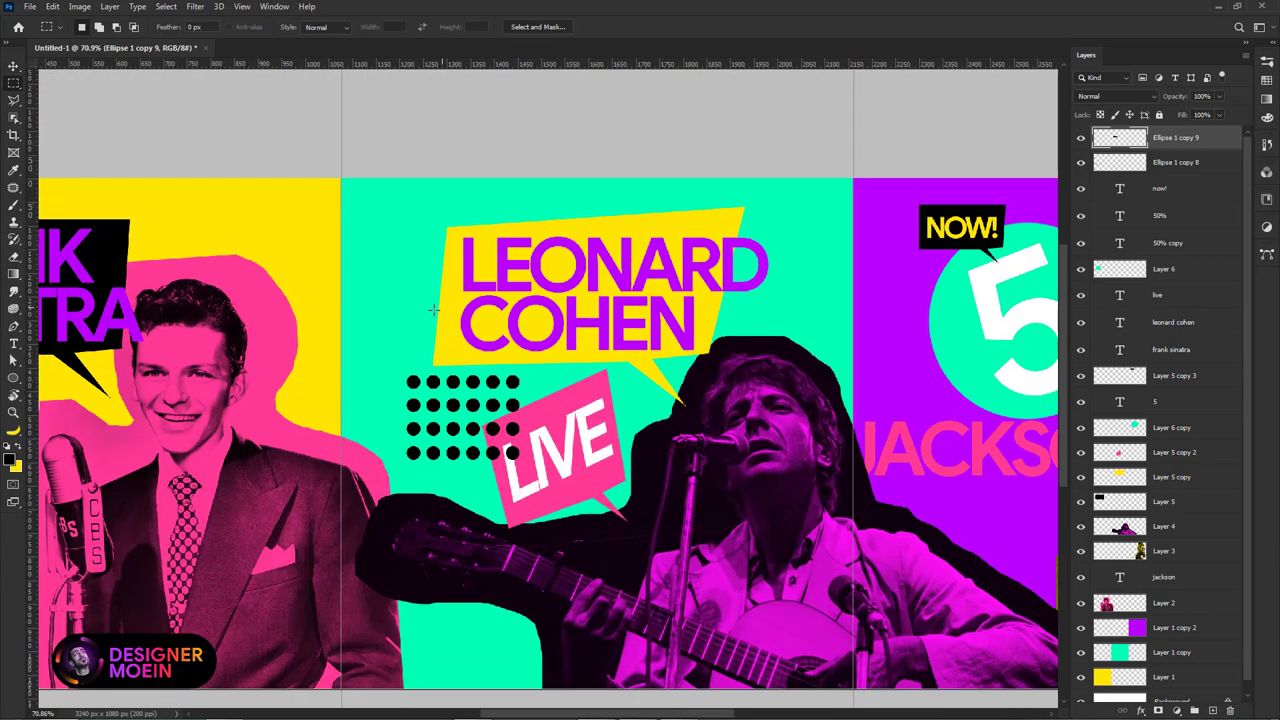
{"action": "left_click_drag", "start_coordinate": [440, 390], "coordinate": [522, 462]}
{"action": "key", "text": "Delete"}
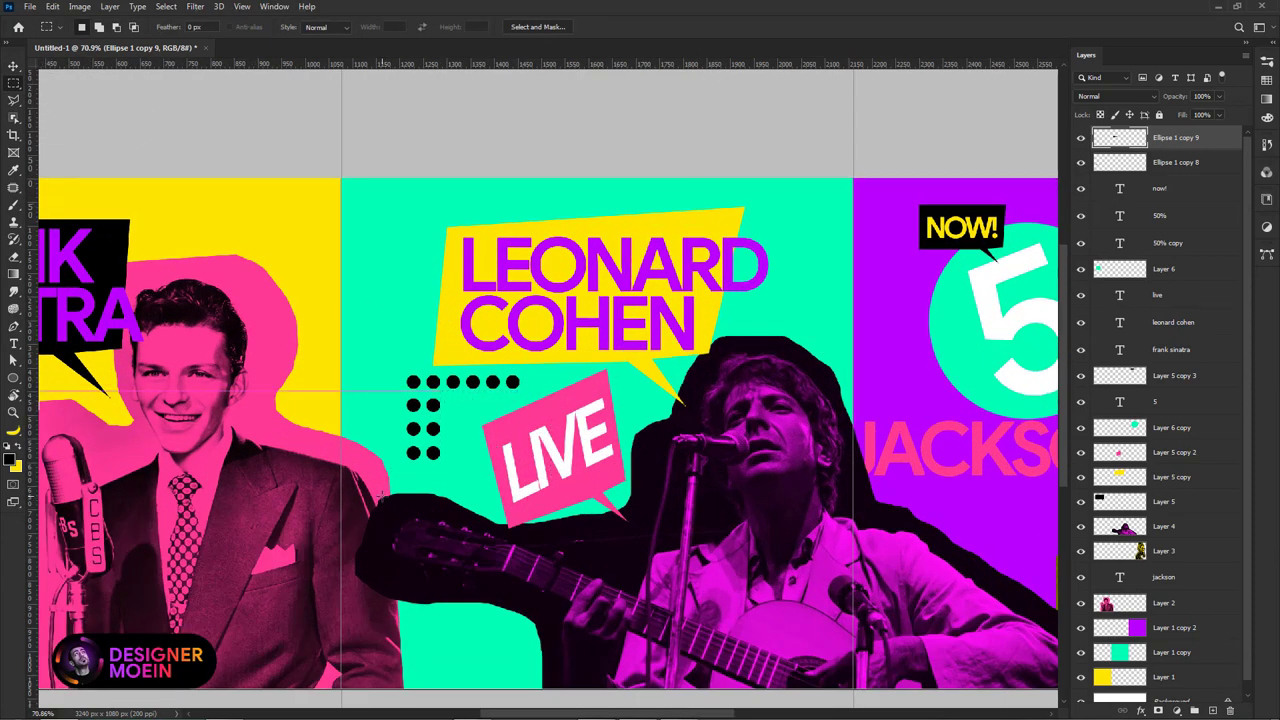
Step: Copy the dot grid to the Jackson panel, rotate it vertical, and position it by the 5 circle
{"action": "left_click", "coordinate": [12, 68]}
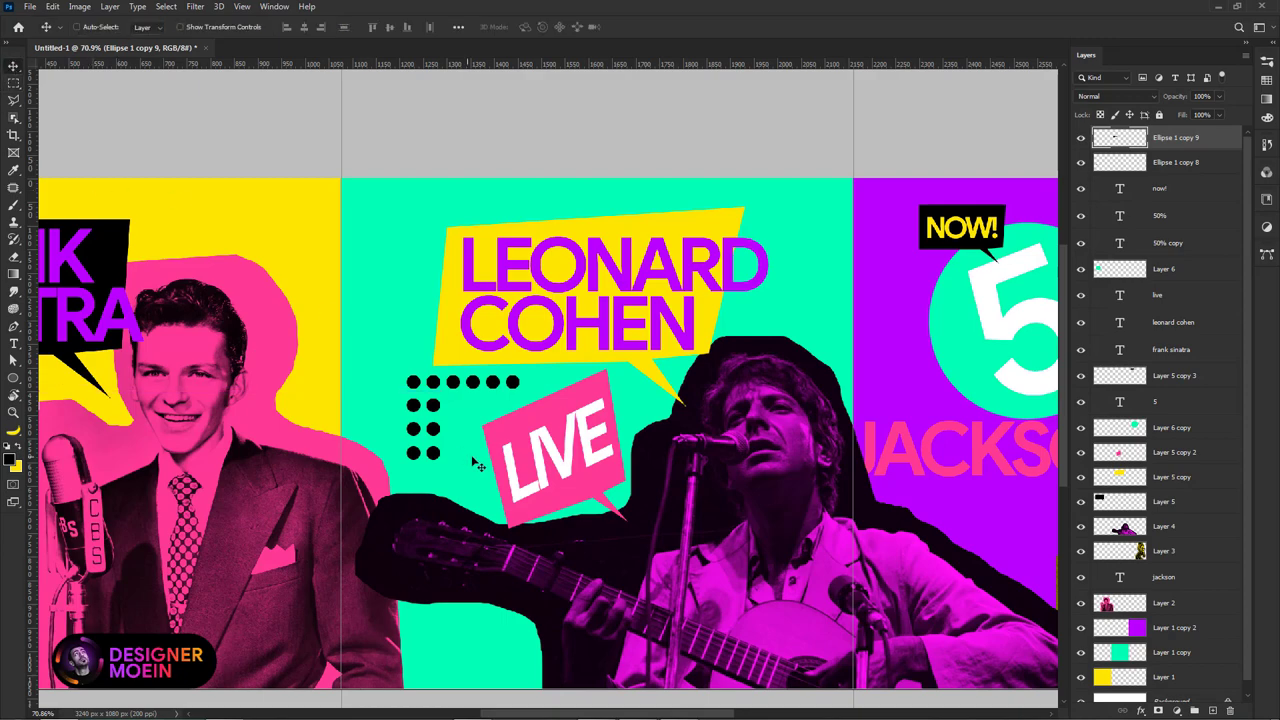
{"action": "left_click_drag", "start_coordinate": [705, 453], "coordinate": [396, 416]}
{"action": "scroll", "coordinate": [396, 416], "scroll_direction": "down", "scroll_amount": 2}
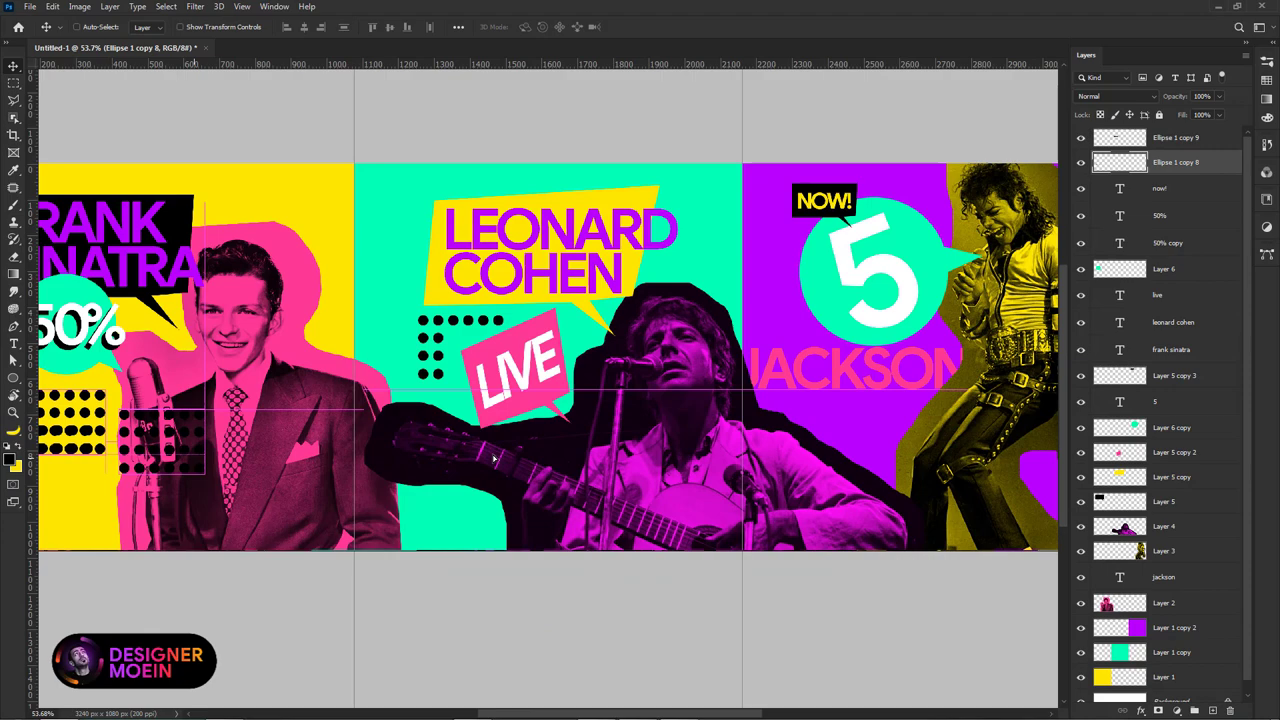
{"action": "mouse_move", "coordinate": [493, 457]}
{"action": "left_mouse_down"}
{"action": "mouse_move", "coordinate": [477, 260]}
{"action": "mouse_move", "coordinate": [434, 265]}
{"action": "left_mouse_up"}
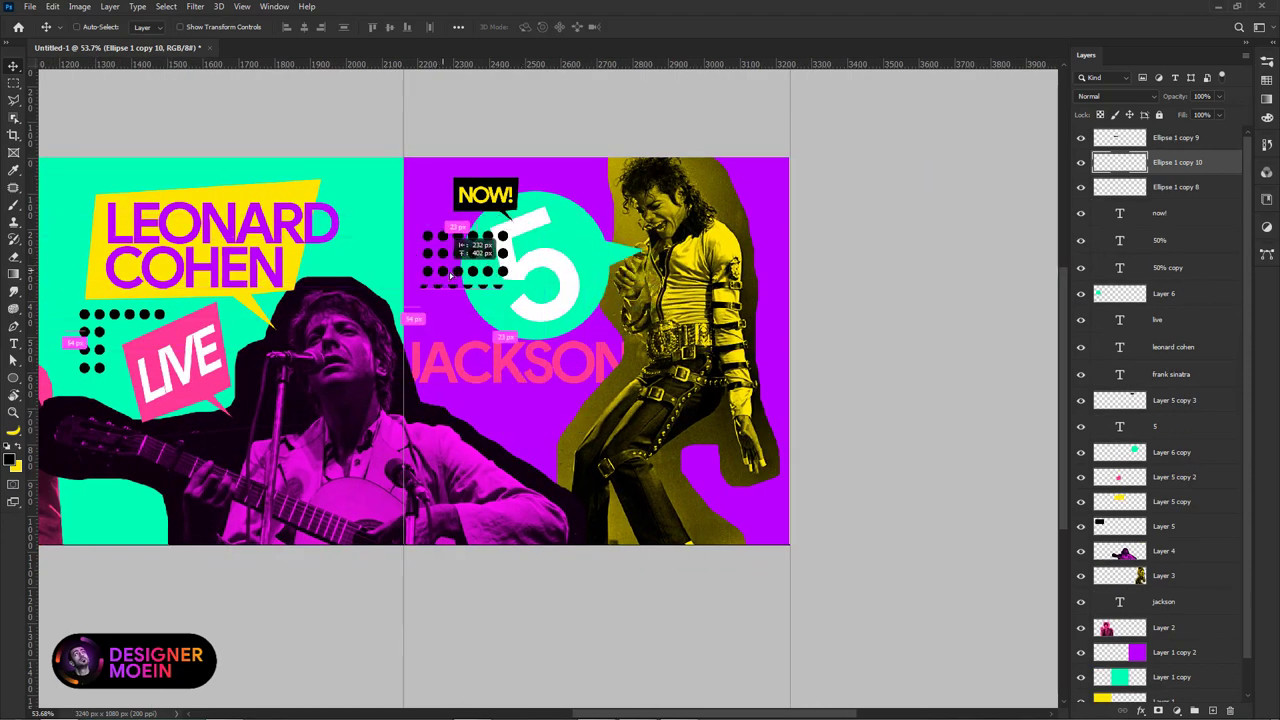
{"action": "scroll", "coordinate": [434, 263], "scroll_direction": "up", "scroll_amount": 4}
{"action": "key", "text": "ctrl+t"}
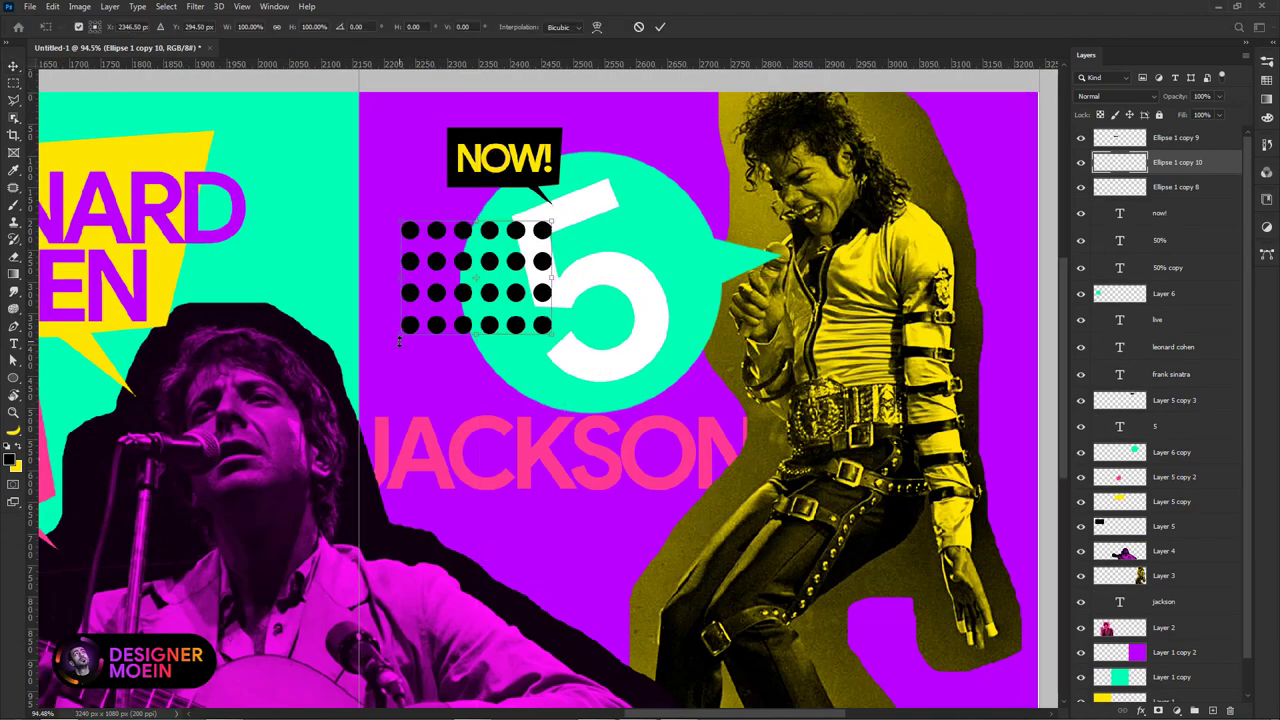
{"action": "left_click_drag", "start_coordinate": [562, 348], "coordinate": [593, 400]}
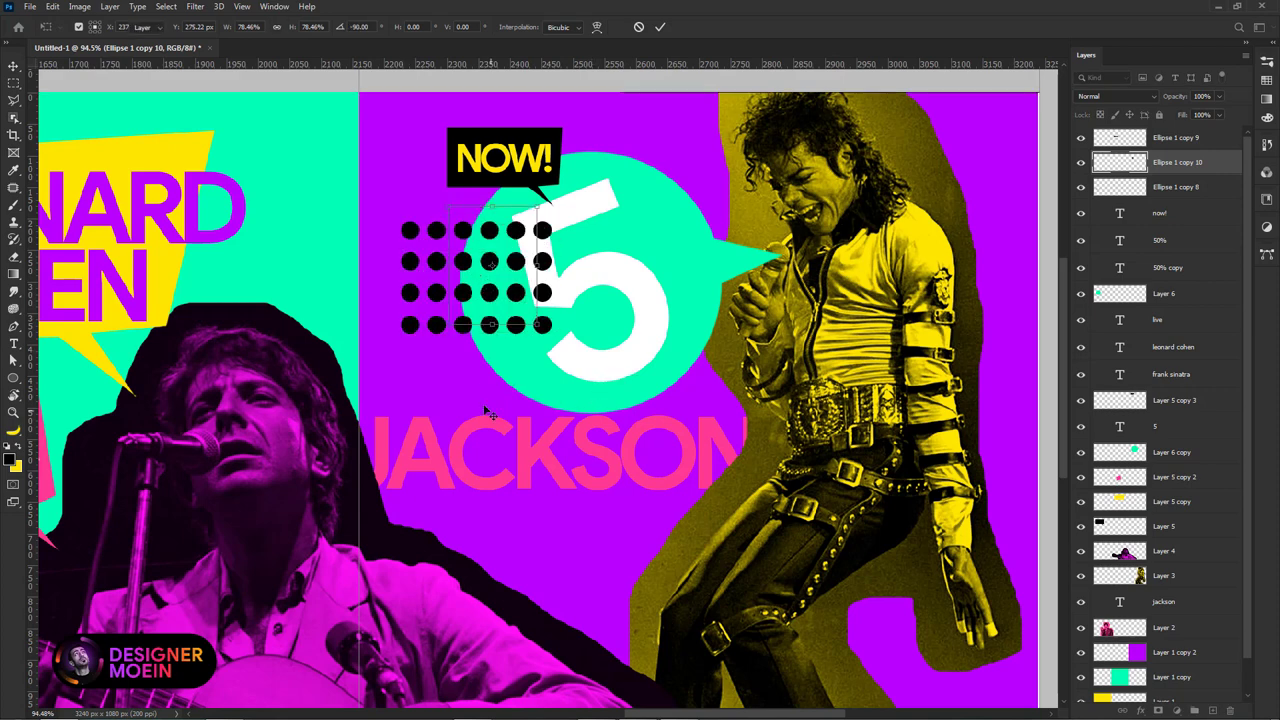
{"action": "key", "text": "Return"}
{"action": "left_click_drag", "start_coordinate": [506, 383], "coordinate": [676, 306]}
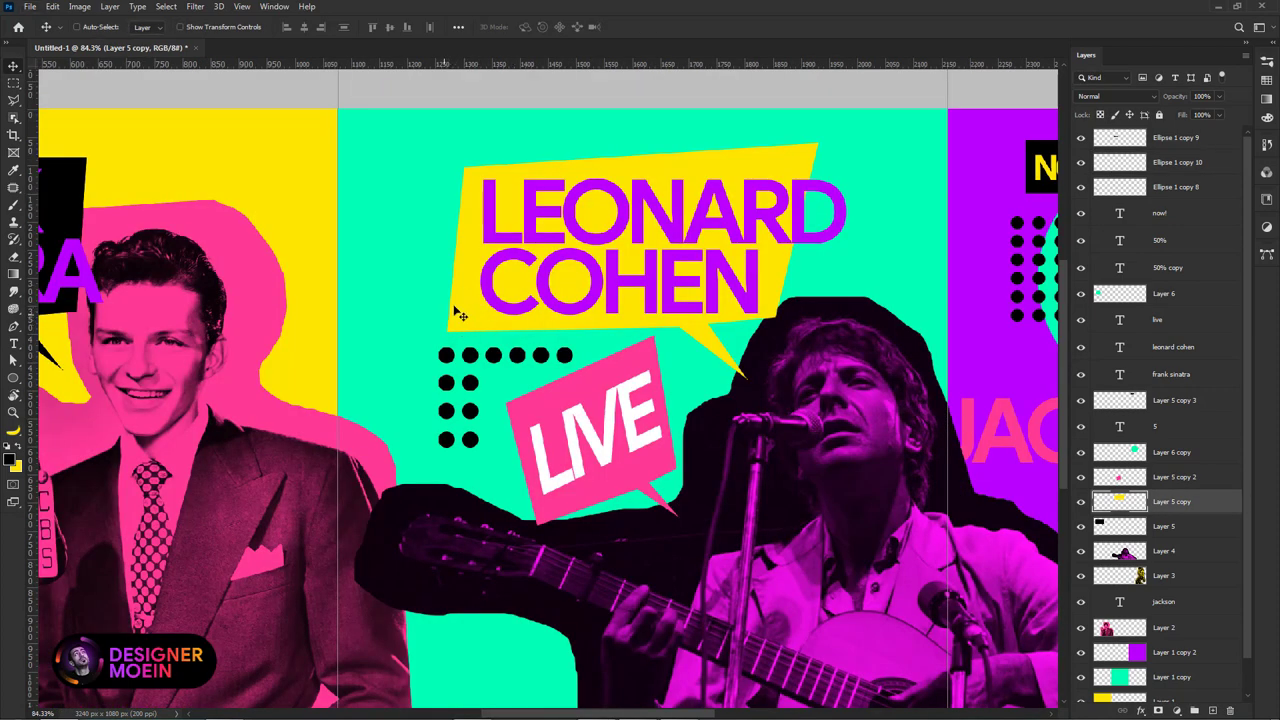
Step: Duplicate the LEONARD COHEN speech bubble, fill the copy black, and offset it as a shadow
{"action": "scroll", "coordinate": [458, 314], "scroll_direction": "left", "scroll_amount": 5}
{"action": "left_click_drag", "start_coordinate": [467, 360], "coordinate": [229, 371]}
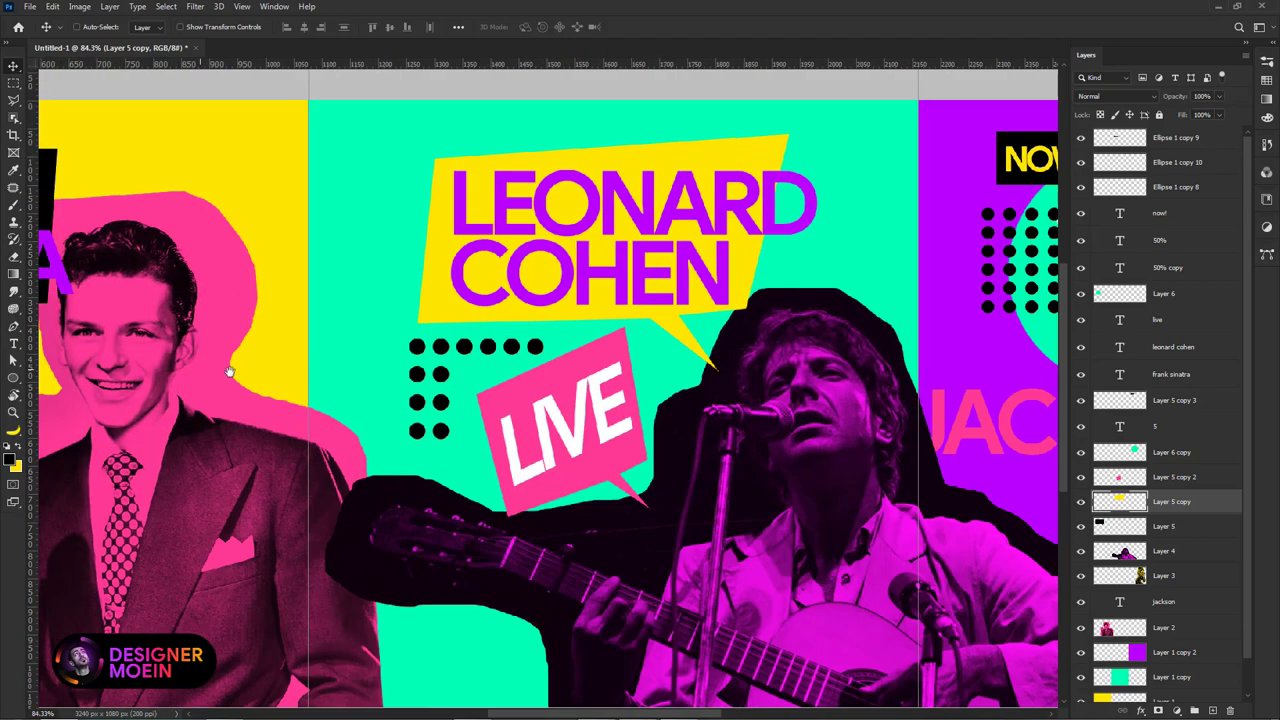
{"action": "key", "text": "ctrl"}
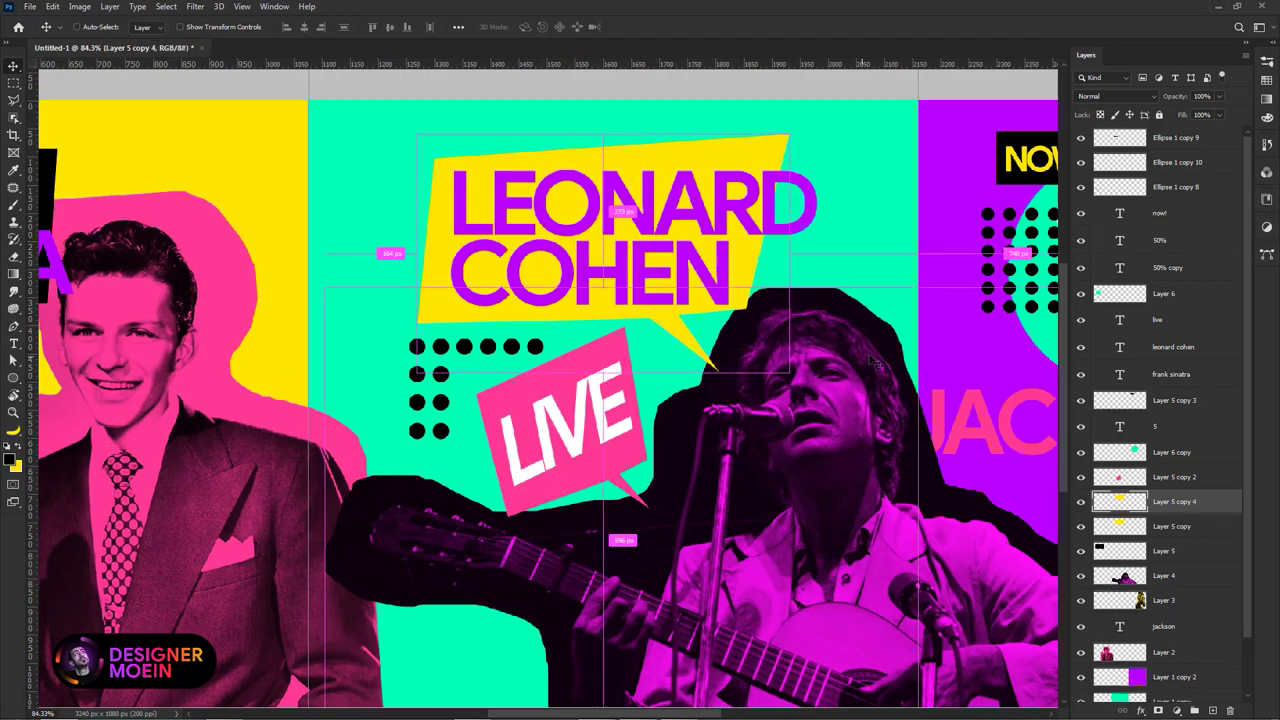
{"action": "left_click_drag", "start_coordinate": [1174, 503], "coordinate": [1138, 551]}
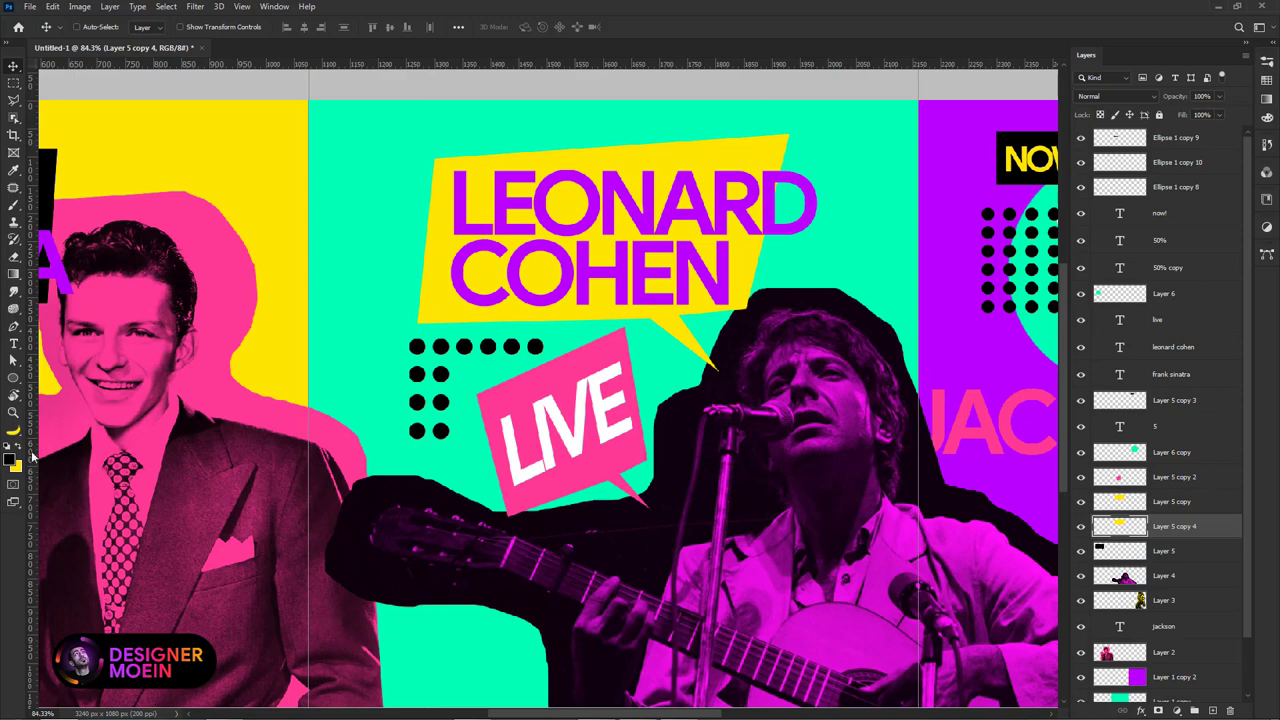
{"action": "key", "text": "ctrl+shift+BackSpace"}
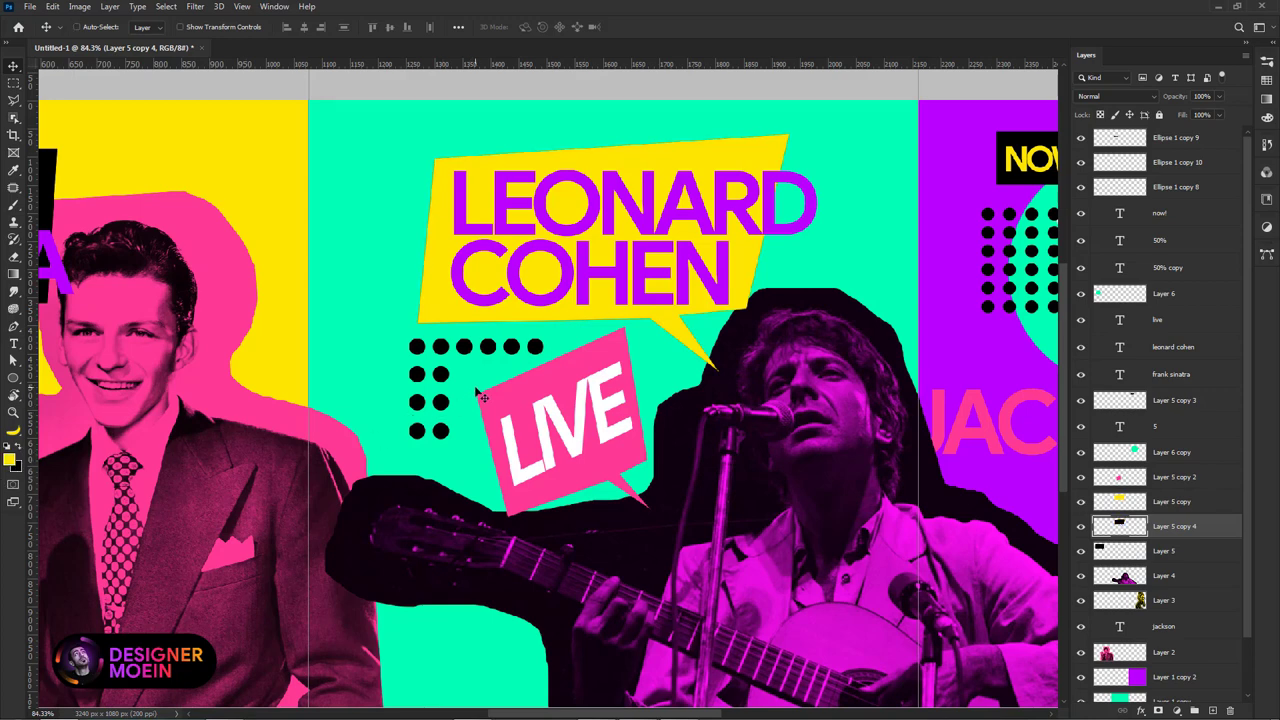
{"action": "left_click_drag", "start_coordinate": [481, 397], "coordinate": [463, 398]}
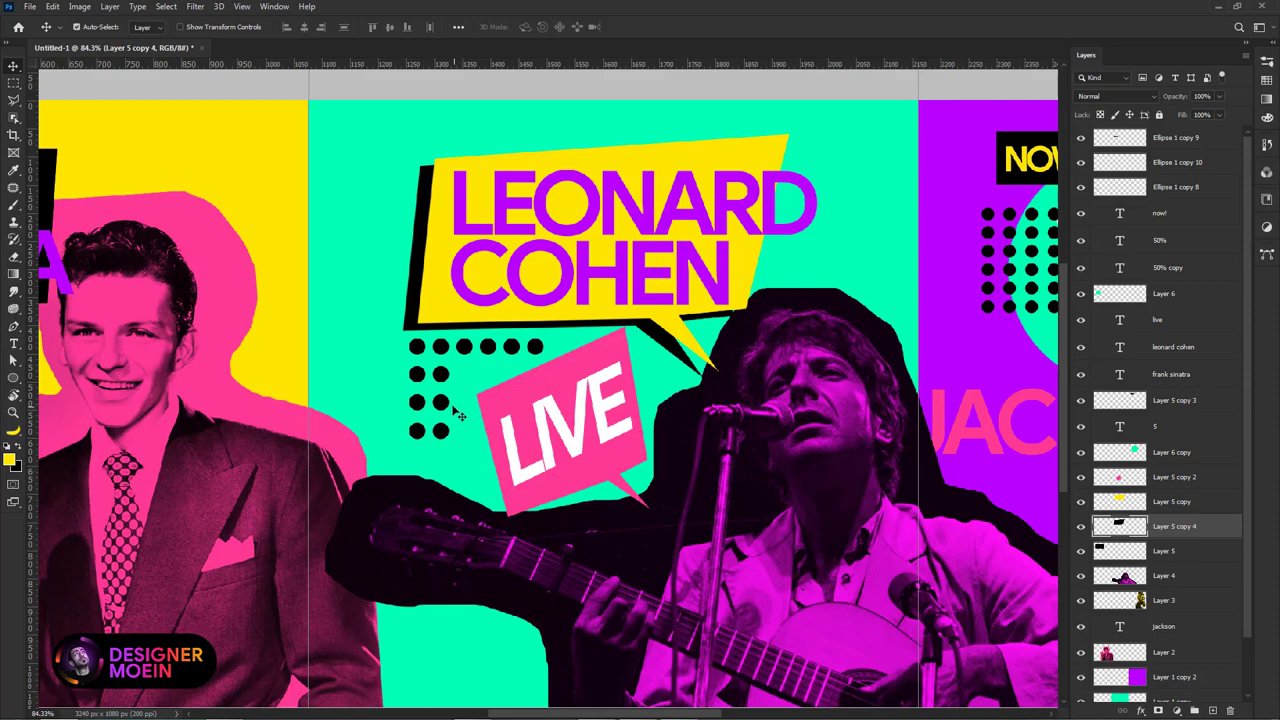
Step: Give the teal 5 circle a black shadow copy beneath it, nudged down, then fit the banner in view
{"action": "scroll", "coordinate": [458, 412], "scroll_direction": "down", "scroll_amount": 3}
{"action": "scroll", "coordinate": [458, 412], "scroll_direction": "down", "scroll_amount": 1}
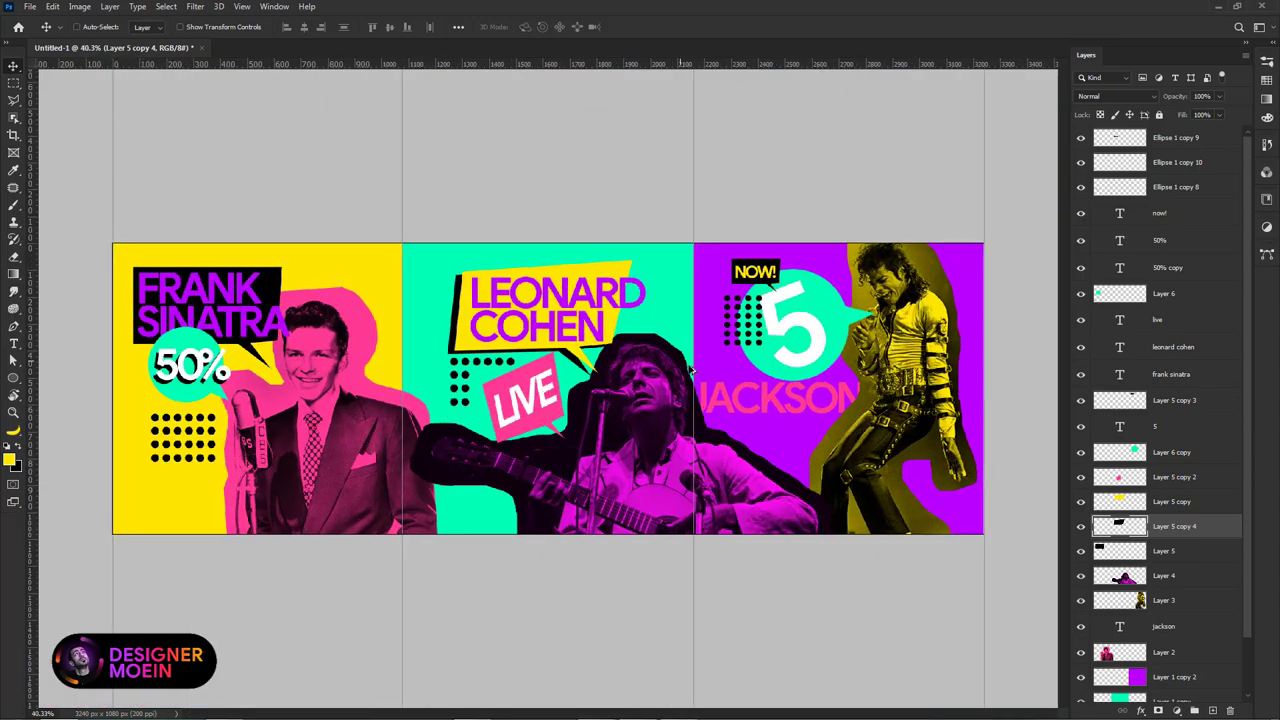
{"action": "scroll", "coordinate": [760, 340], "scroll_direction": "up", "scroll_amount": 1}
{"action": "scroll", "coordinate": [790, 330], "scroll_direction": "up", "scroll_amount": 1}
{"action": "scroll", "coordinate": [820, 320], "scroll_direction": "up", "scroll_amount": 1}
{"action": "left_click", "coordinate": [847, 308], "text": "ctrl"}
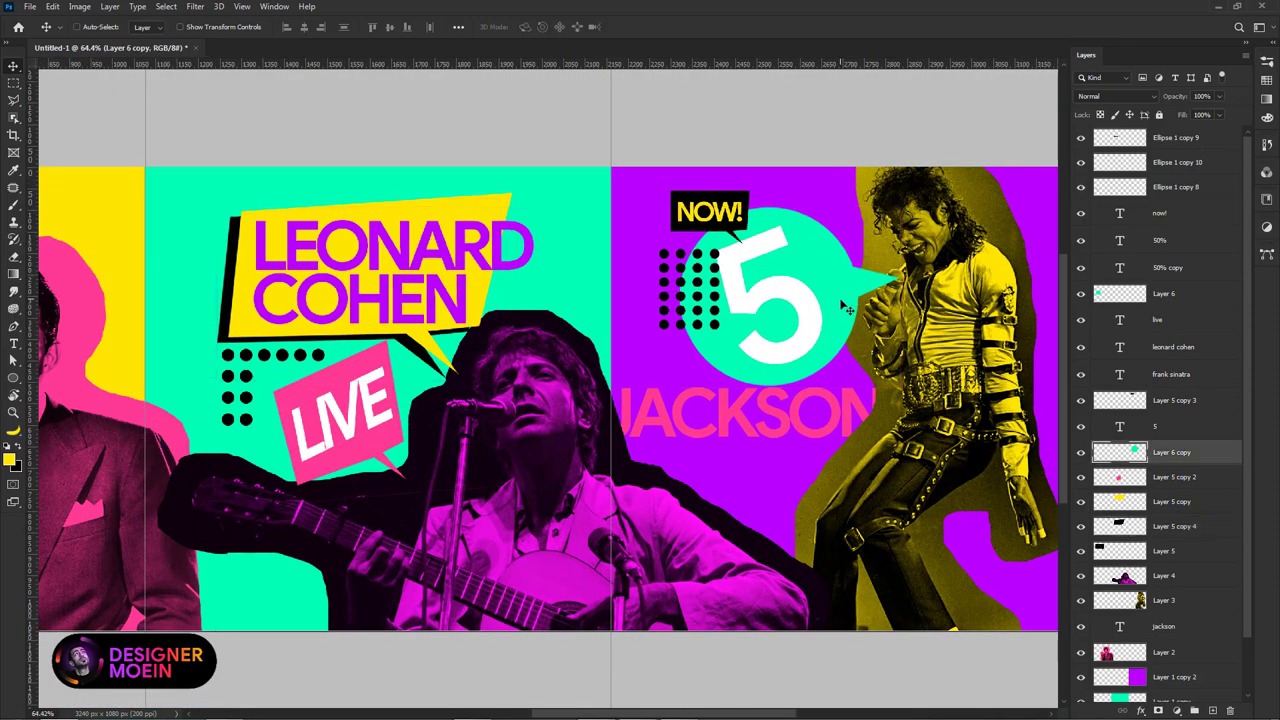
{"action": "scroll", "coordinate": [850, 310], "scroll_direction": "up", "scroll_amount": 2}
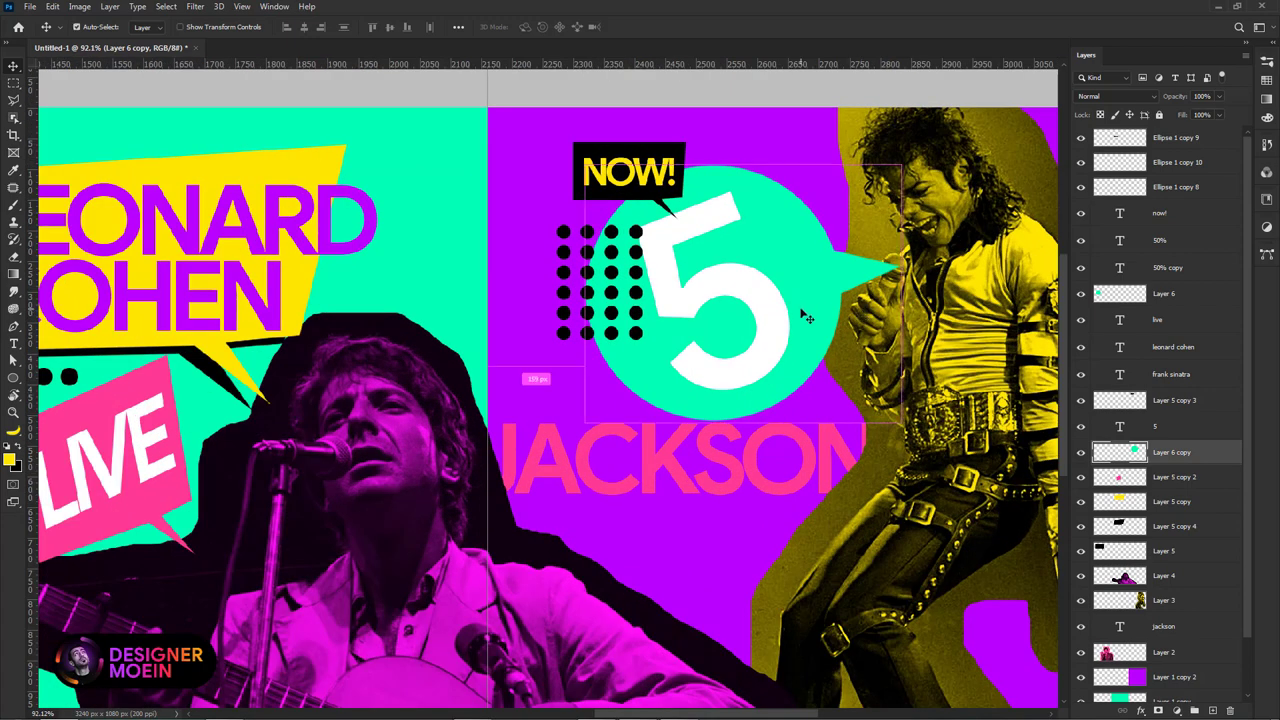
{"action": "key", "text": "ctrl+j"}
{"action": "key", "text": "ctrl+bracketleft"}
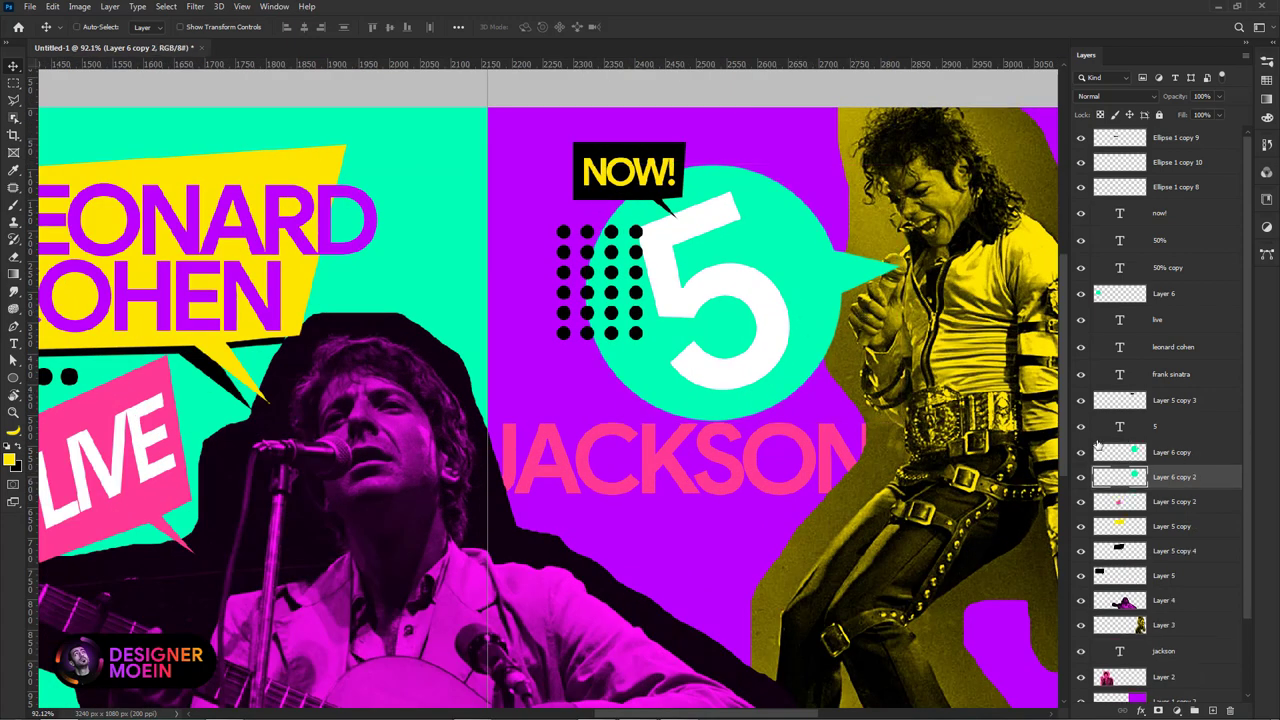
{"action": "key", "text": "Down"}
{"action": "key", "text": "Down"}
{"action": "key", "text": "Down"}
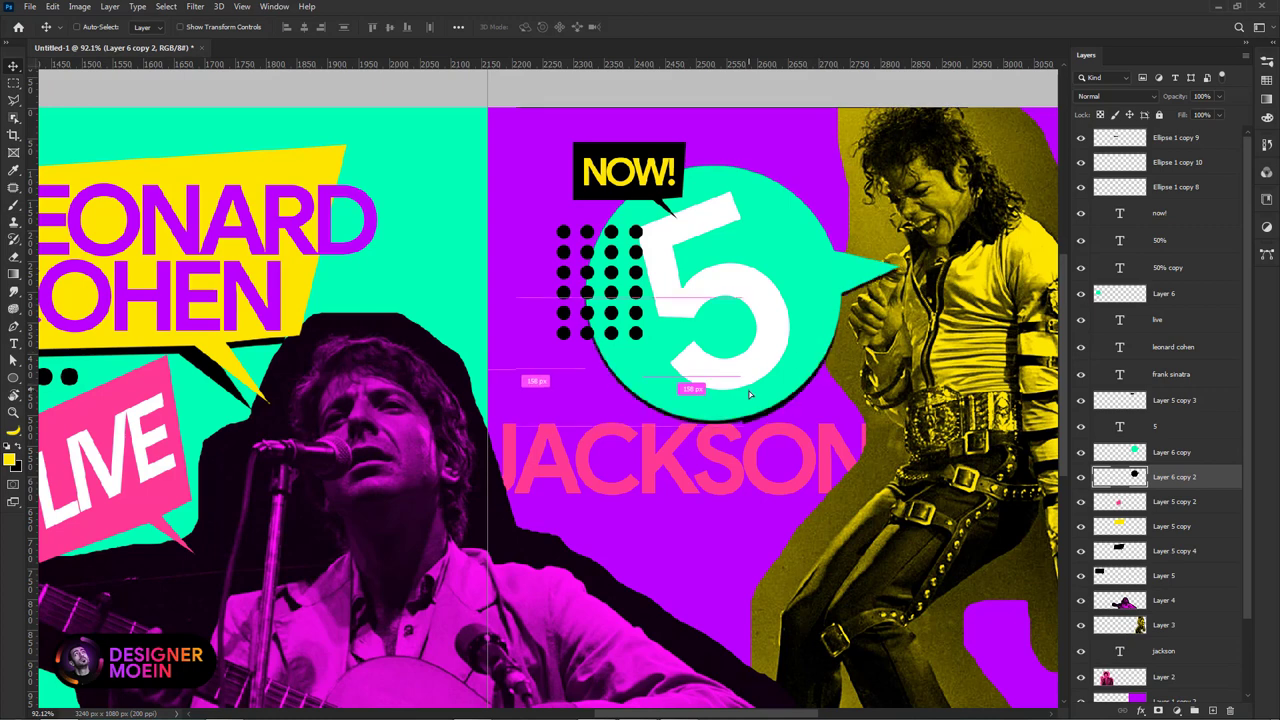
{"action": "key", "text": "Down"}
{"action": "key", "text": "ctrl+t"}
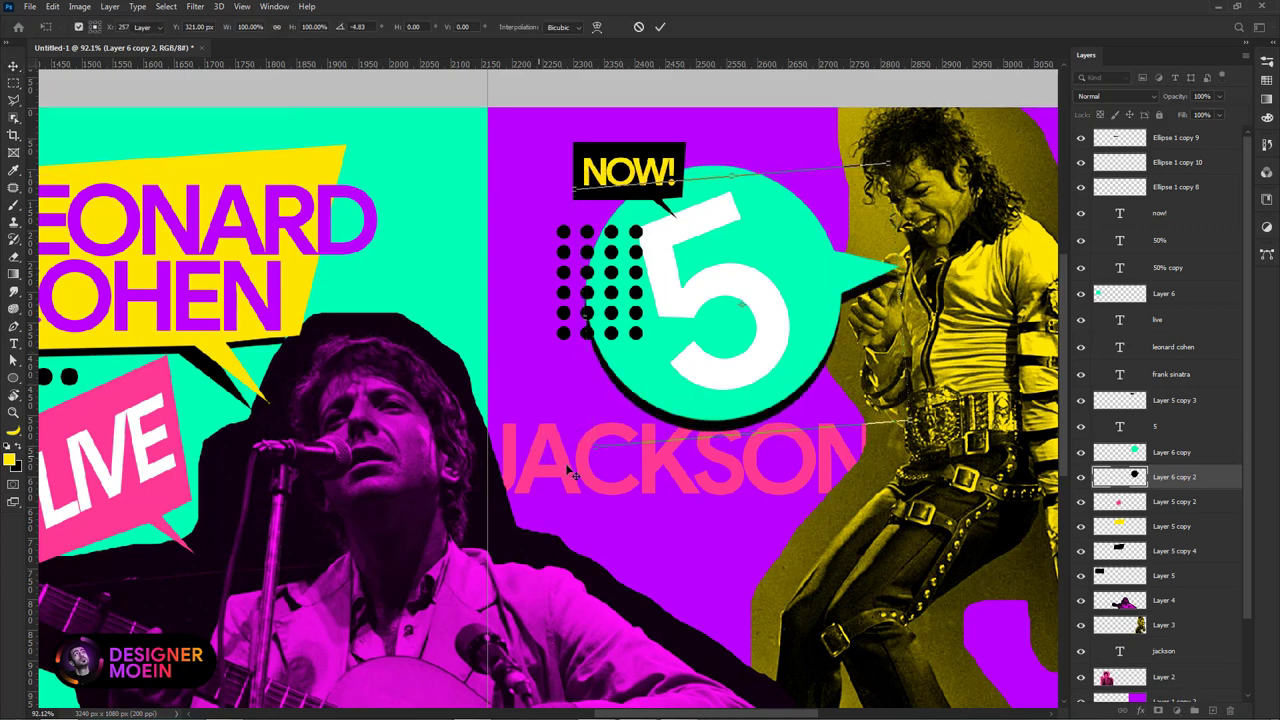
{"action": "key", "text": "Return"}
{"action": "key", "text": "ctrl+0"}
{"action": "scroll", "coordinate": [545, 470], "scroll_direction": "up", "scroll_amount": 1}
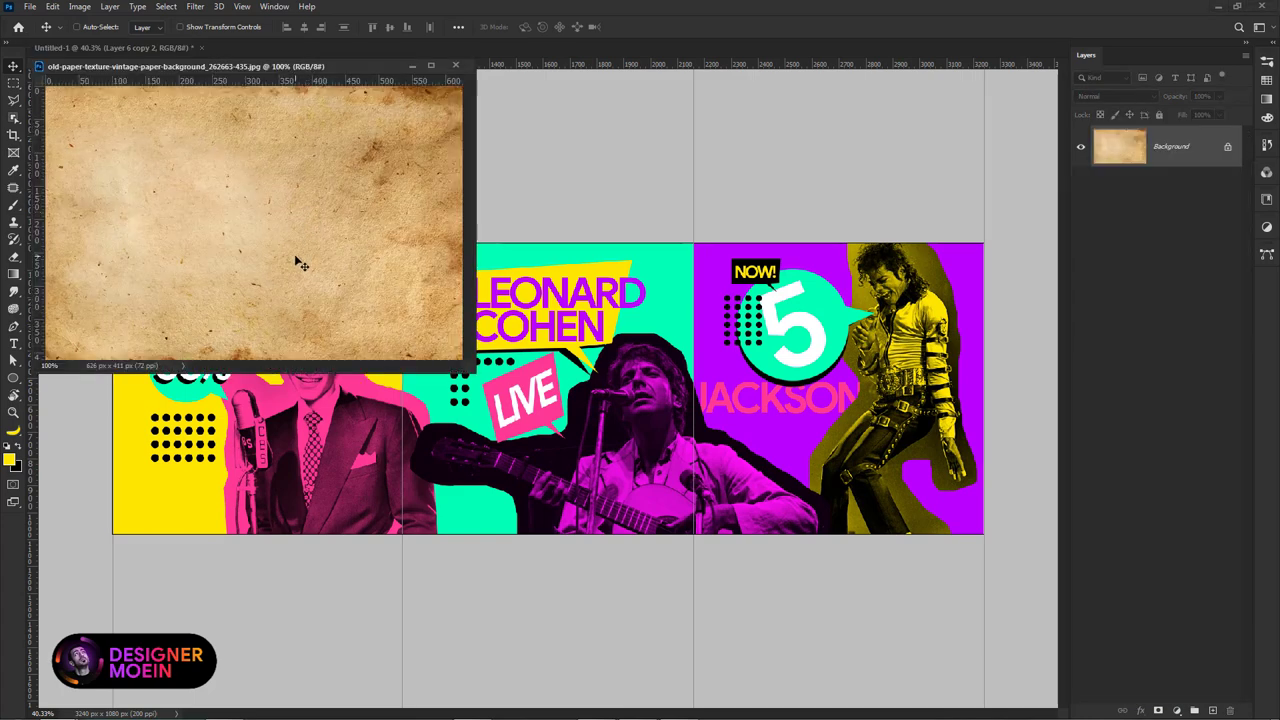
Step: Bring the paper texture into the banner document and close the separate texture image
{"action": "key", "text": "ctrl+plus"}
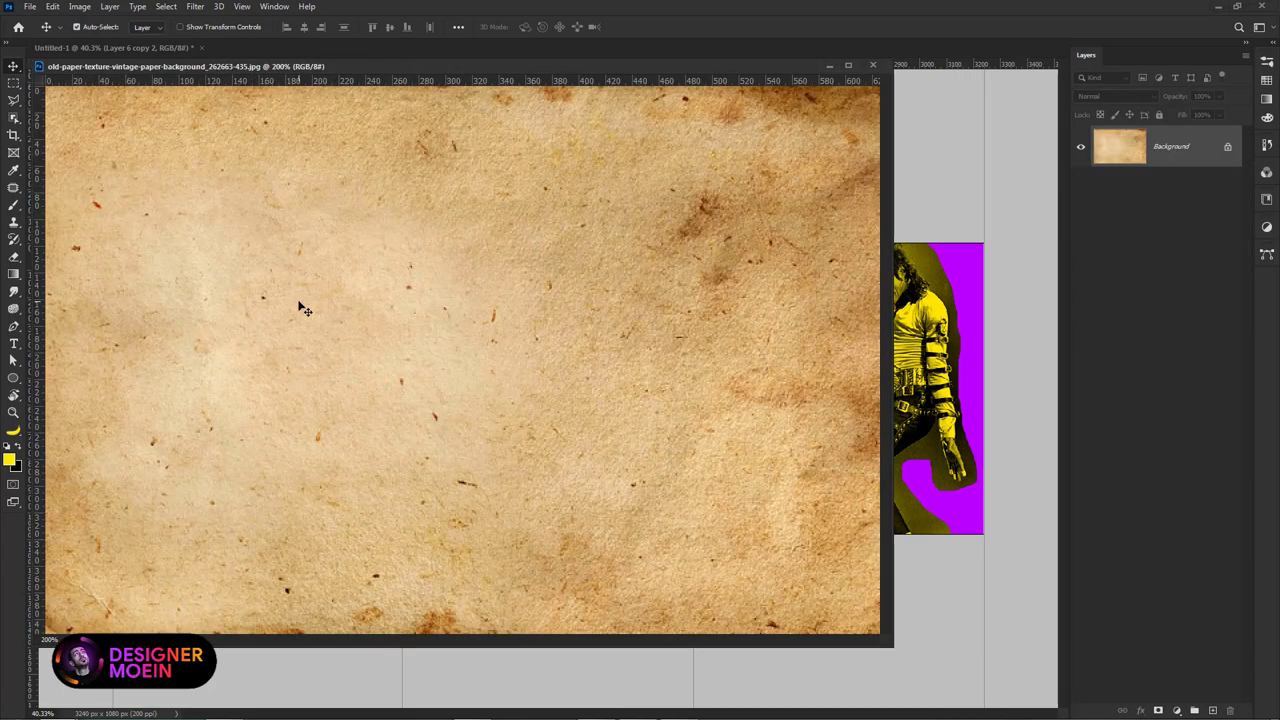
{"action": "key", "text": "ctrl+minus"}
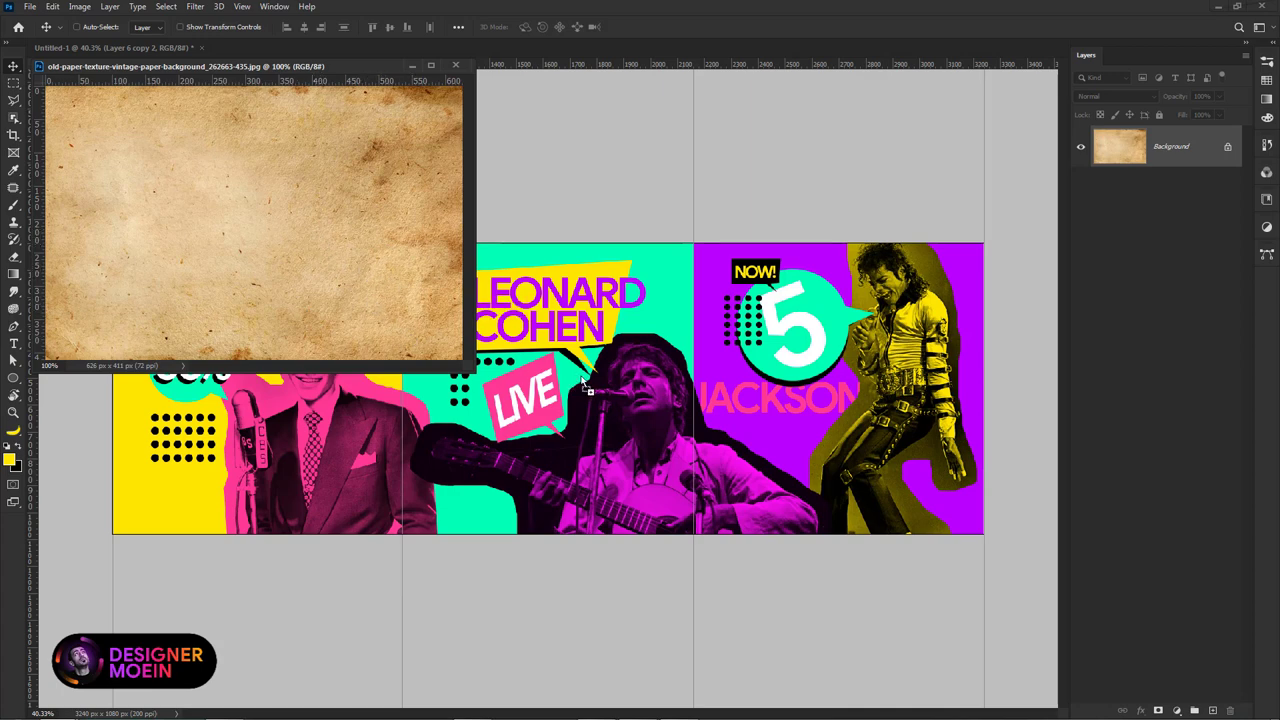
{"action": "left_click_drag", "start_coordinate": [587, 388], "coordinate": [557, 412]}
{"action": "left_click", "coordinate": [454, 68]}
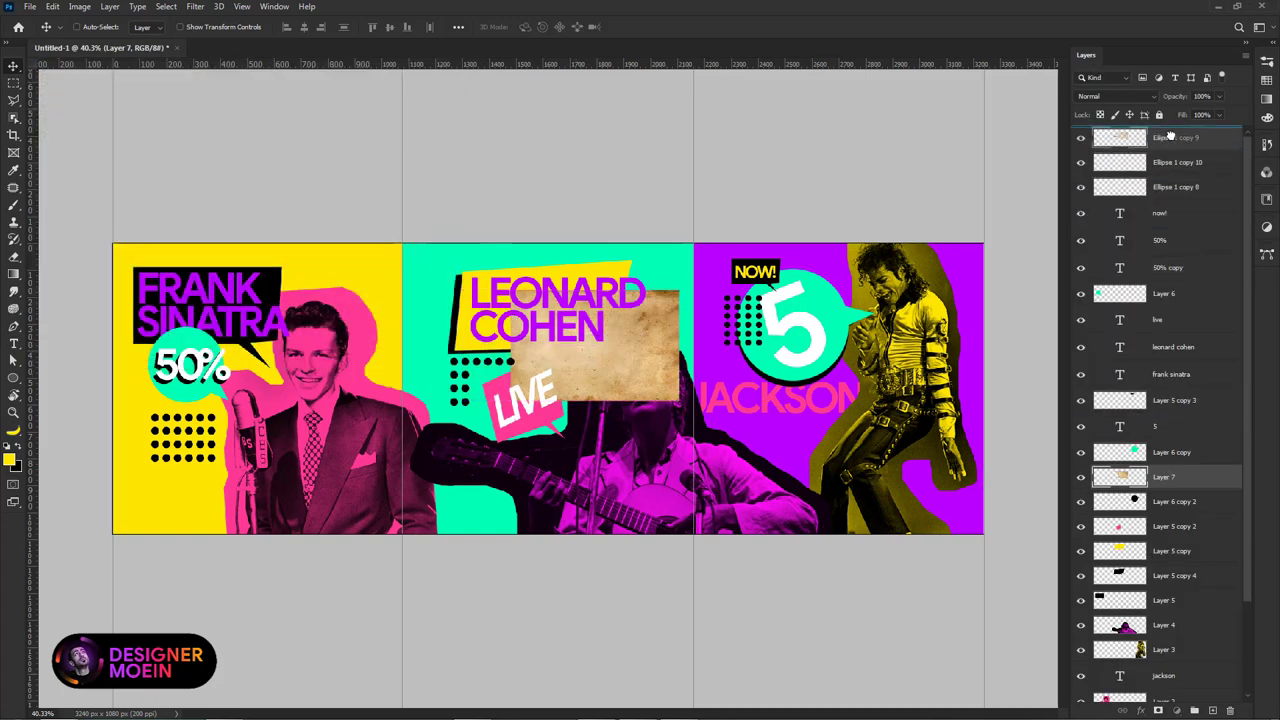
Step: Move the texture layer to the top and scale it to cover the whole banner
{"action": "left_click_drag", "start_coordinate": [1163, 478], "coordinate": [1163, 137]}
{"action": "key", "text": "ctrl+t"}
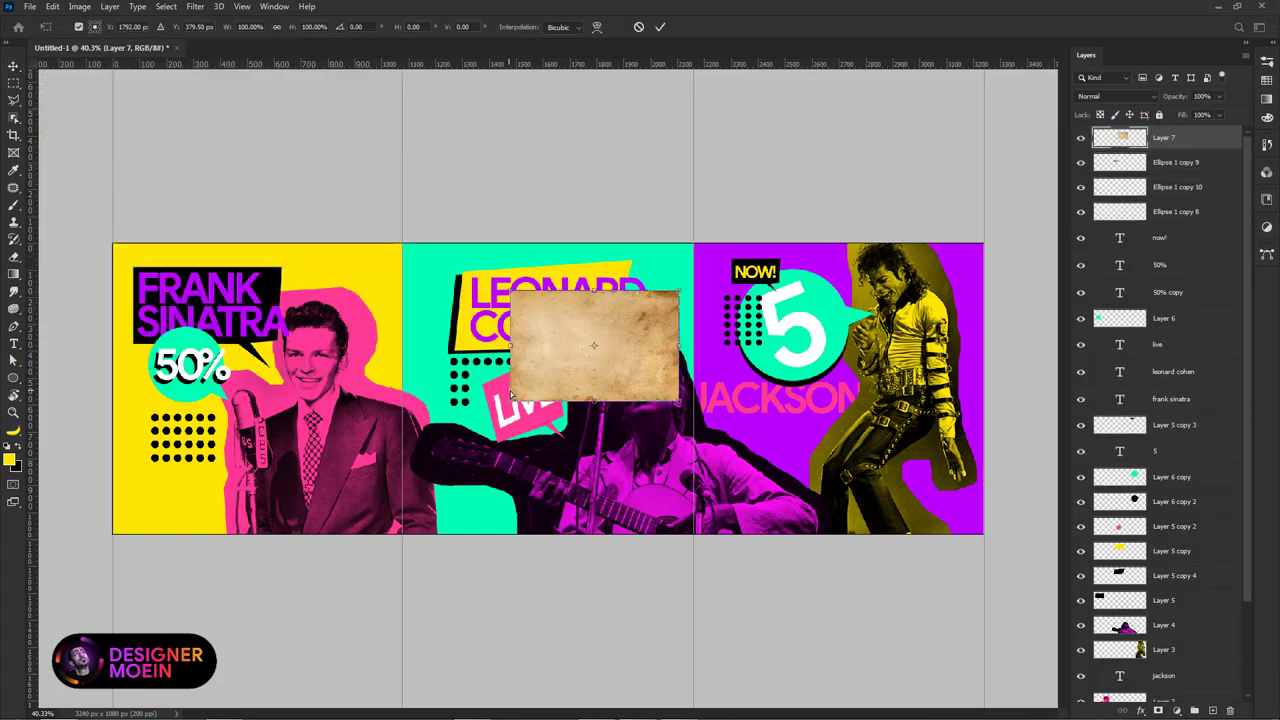
{"action": "key", "text": "ctrl+minus"}
{"action": "left_click_drag", "start_coordinate": [516, 398], "coordinate": [268, 519]}
{"action": "key", "text": "Return"}
{"action": "key", "text": "ctrl+plus"}
Step: Try several blend modes on the texture and settle on Darken
{"action": "key", "text": "ctrl+minus"}
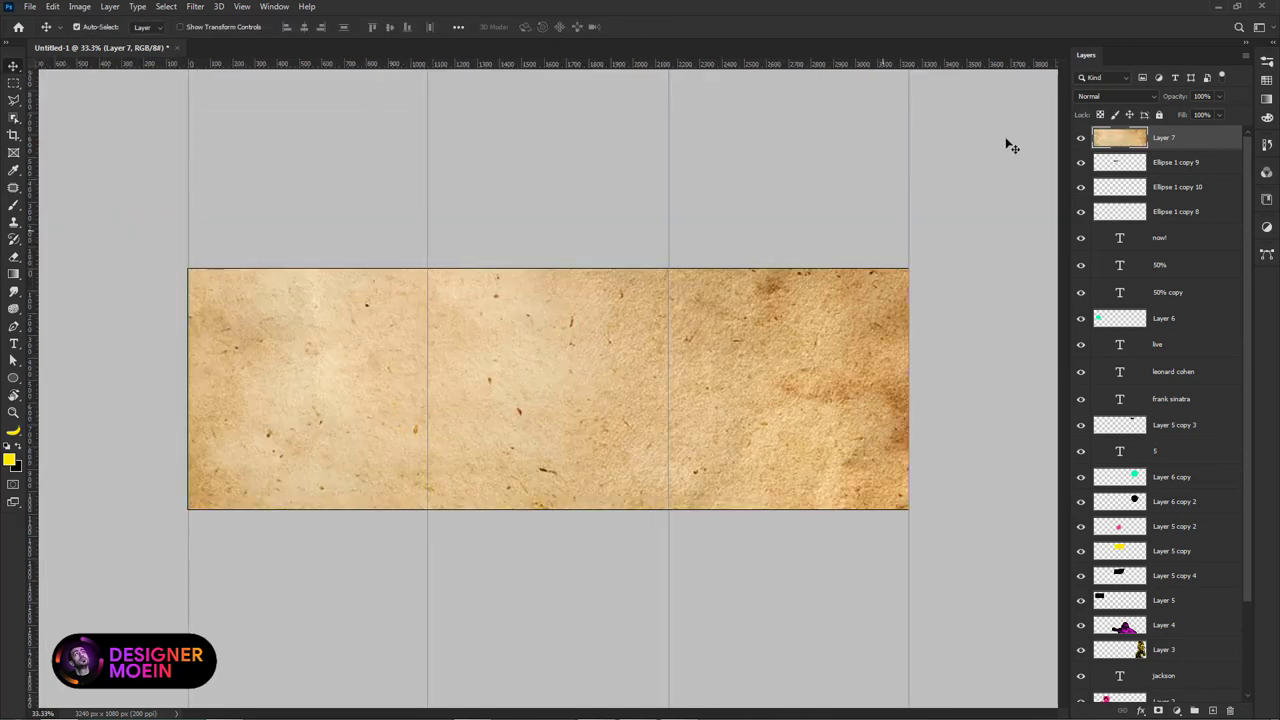
{"action": "key", "text": "shift+alt+k"}
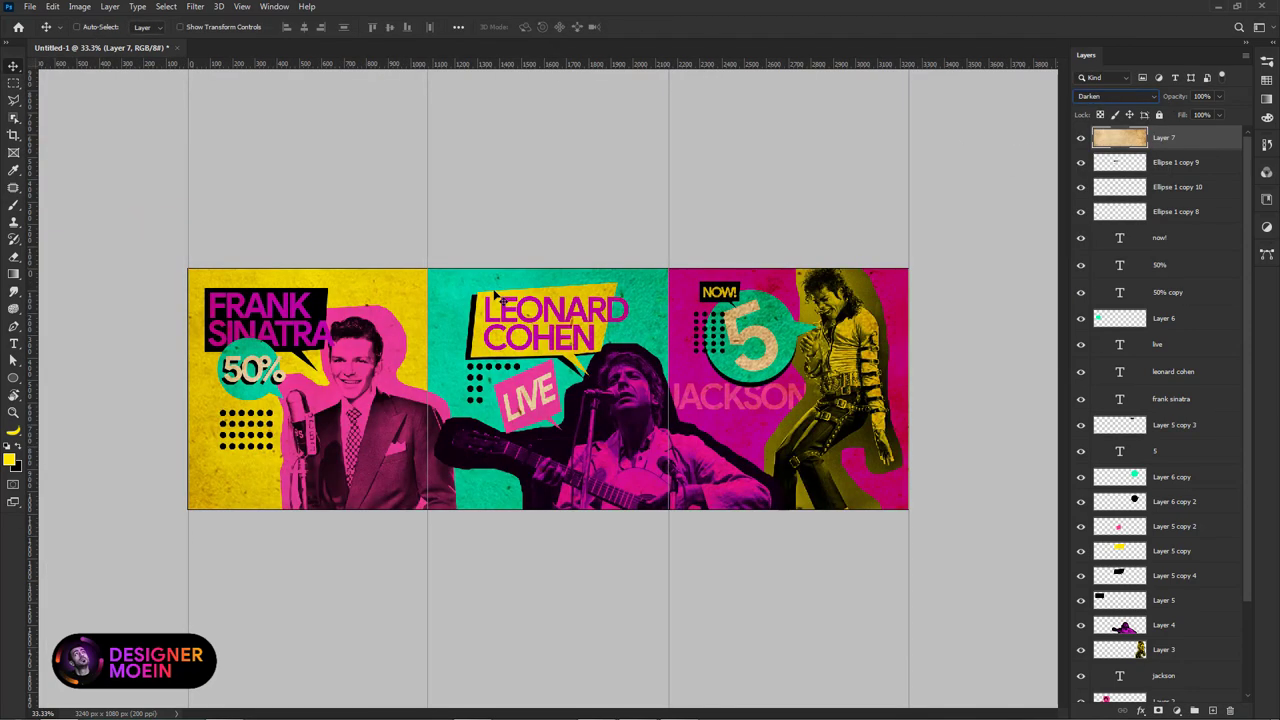
{"action": "key", "text": "shift+alt+m"}
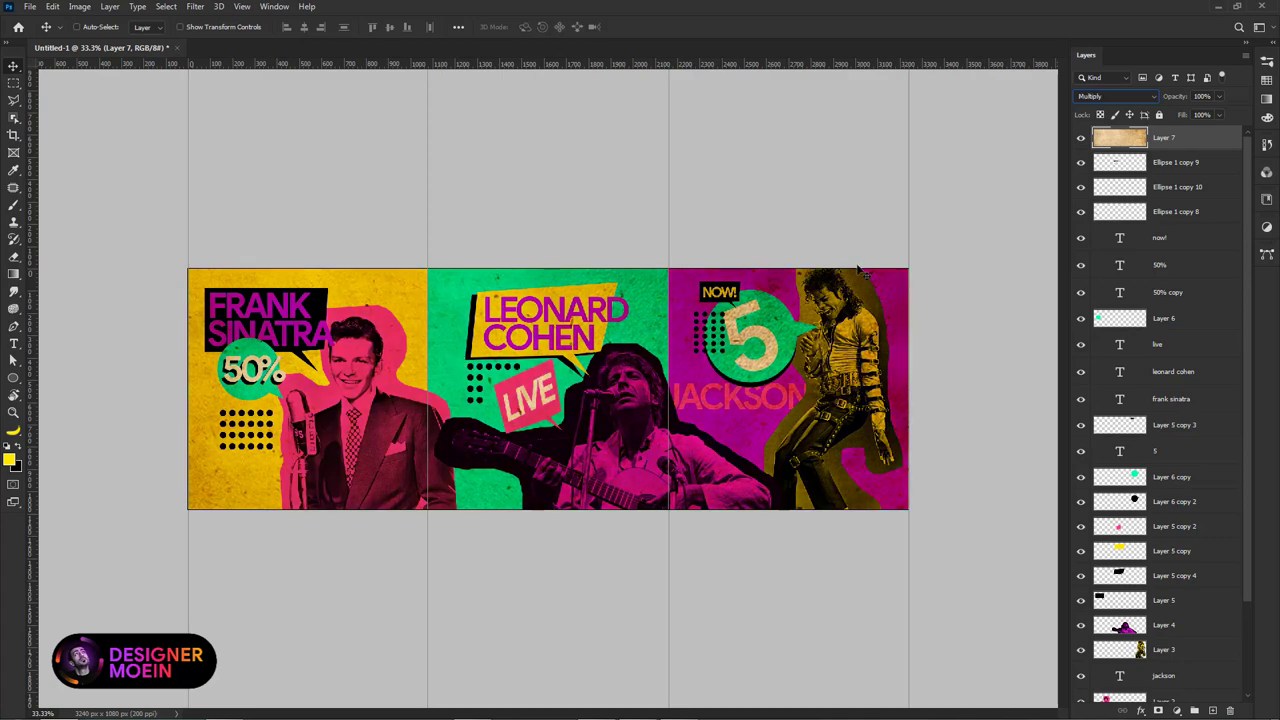
{"action": "key", "text": "shift+alt+b"}
{"action": "key", "text": "shift+plus"}
{"action": "key", "text": "shift+plus"}
{"action": "key", "text": "shift+plus"}
{"action": "key", "text": "shift+plus"}
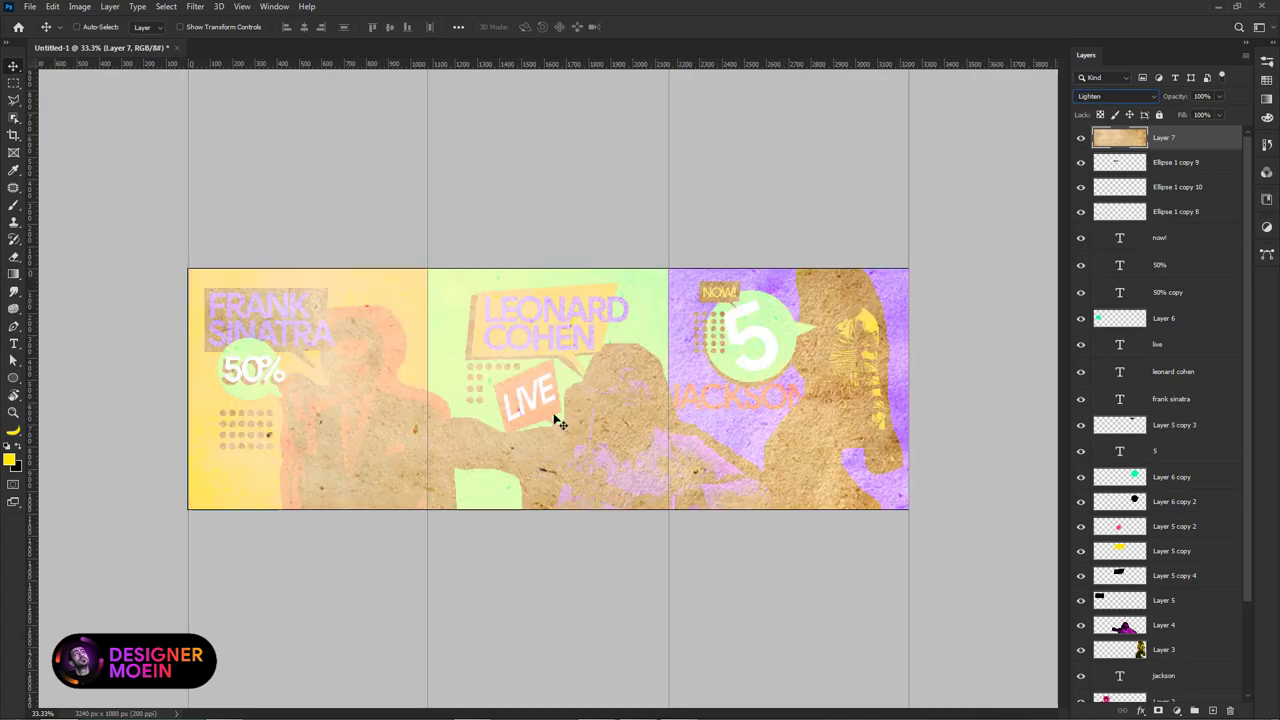
{"action": "key", "text": "shift+plus"}
{"action": "key", "text": "shift+plus"}
{"action": "key", "text": "shift+plus"}
{"action": "key", "text": "shift+plus"}
{"action": "key", "text": "shift+plus"}
{"action": "key", "text": "shift+plus"}
{"action": "key", "text": "shift+plus"}
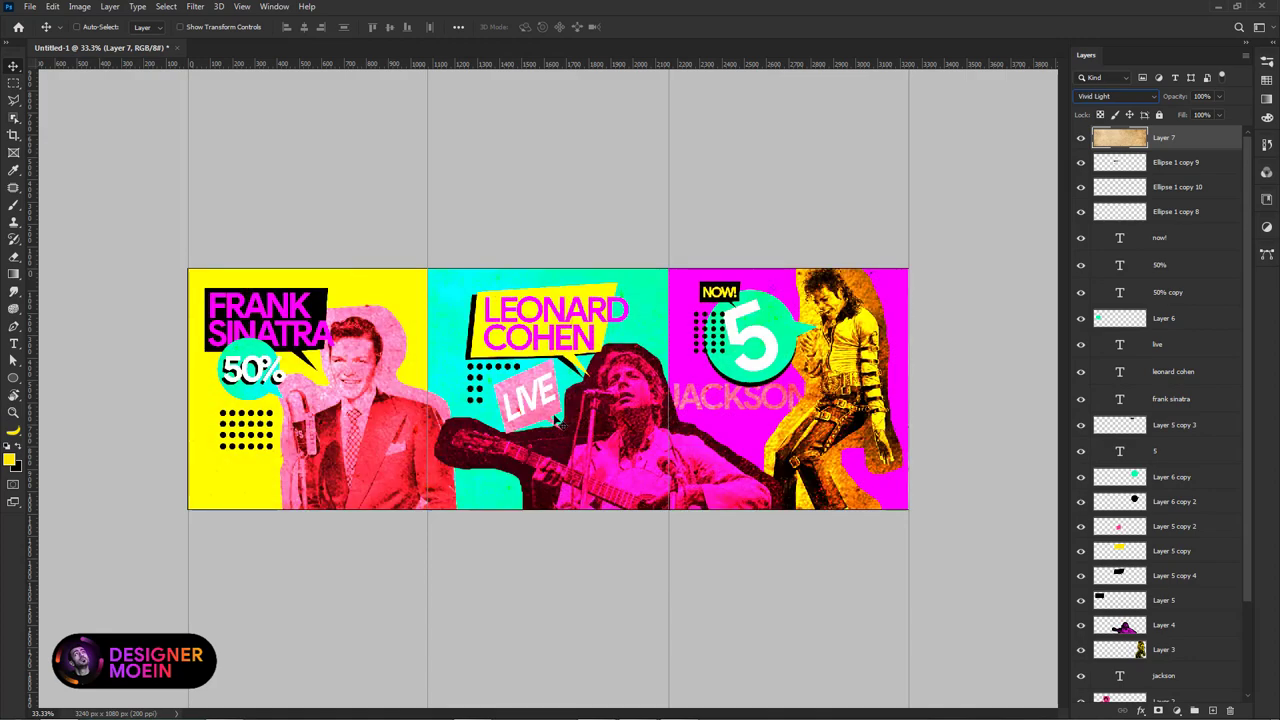
{"action": "key", "text": "shift+plus"}
{"action": "key", "text": "shift+plus"}
{"action": "key", "text": "shift+plus"}
{"action": "key", "text": "shift+plus"}
{"action": "key", "text": "shift+plus"}
{"action": "key", "text": "shift+plus"}
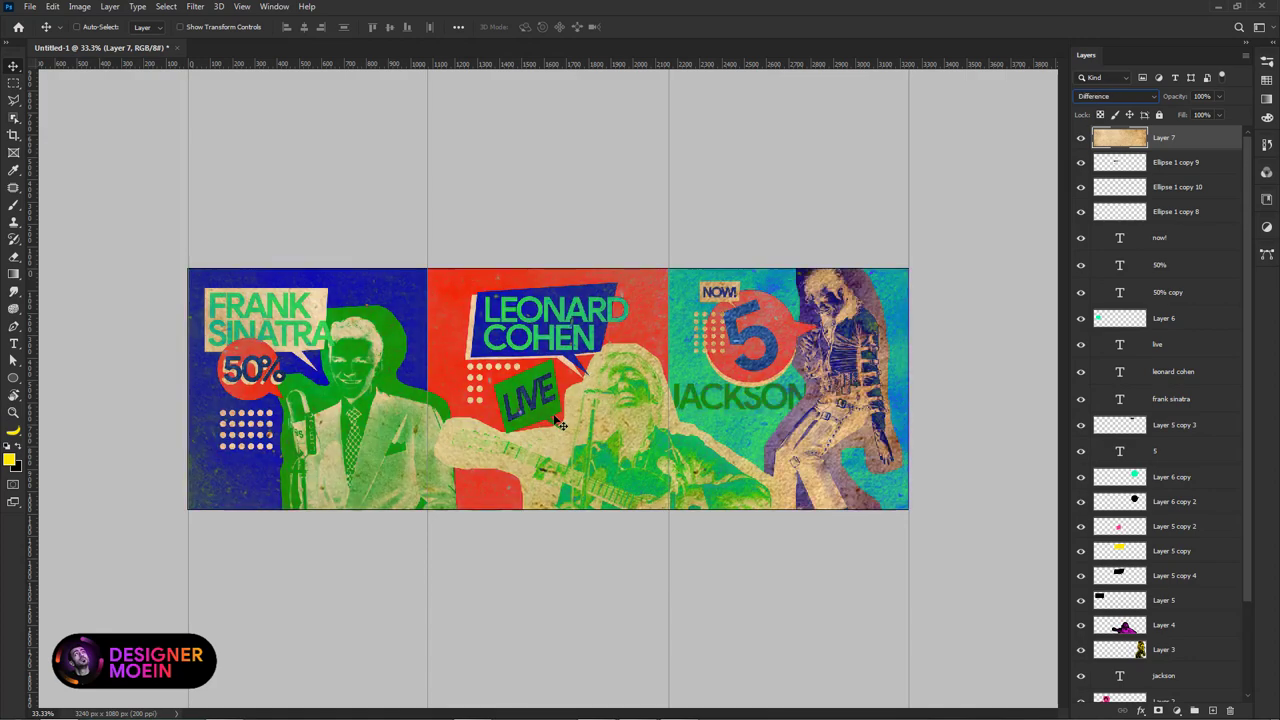
{"action": "key", "text": "shift+plus"}
{"action": "key", "text": "shift+plus"}
{"action": "key", "text": "shift+plus"}
{"action": "key", "text": "shift+plus"}
{"action": "key", "text": "shift+plus"}
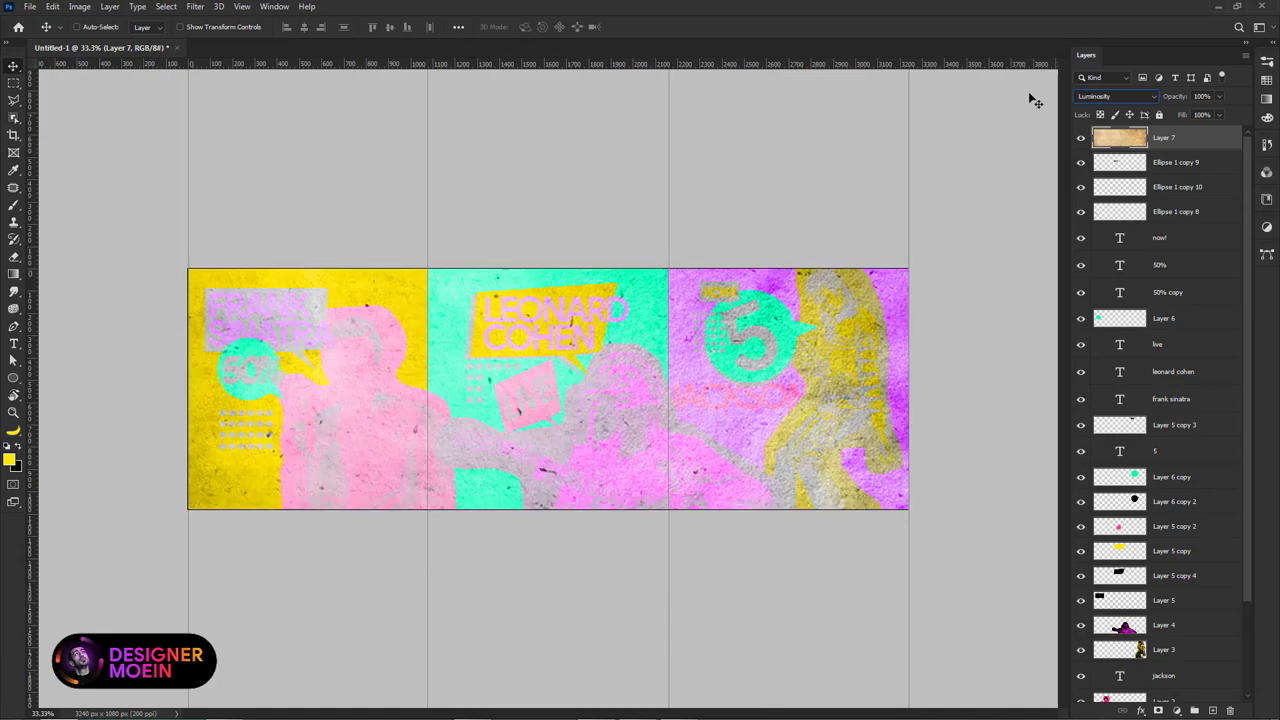
{"action": "left_click", "coordinate": [1086, 97]}
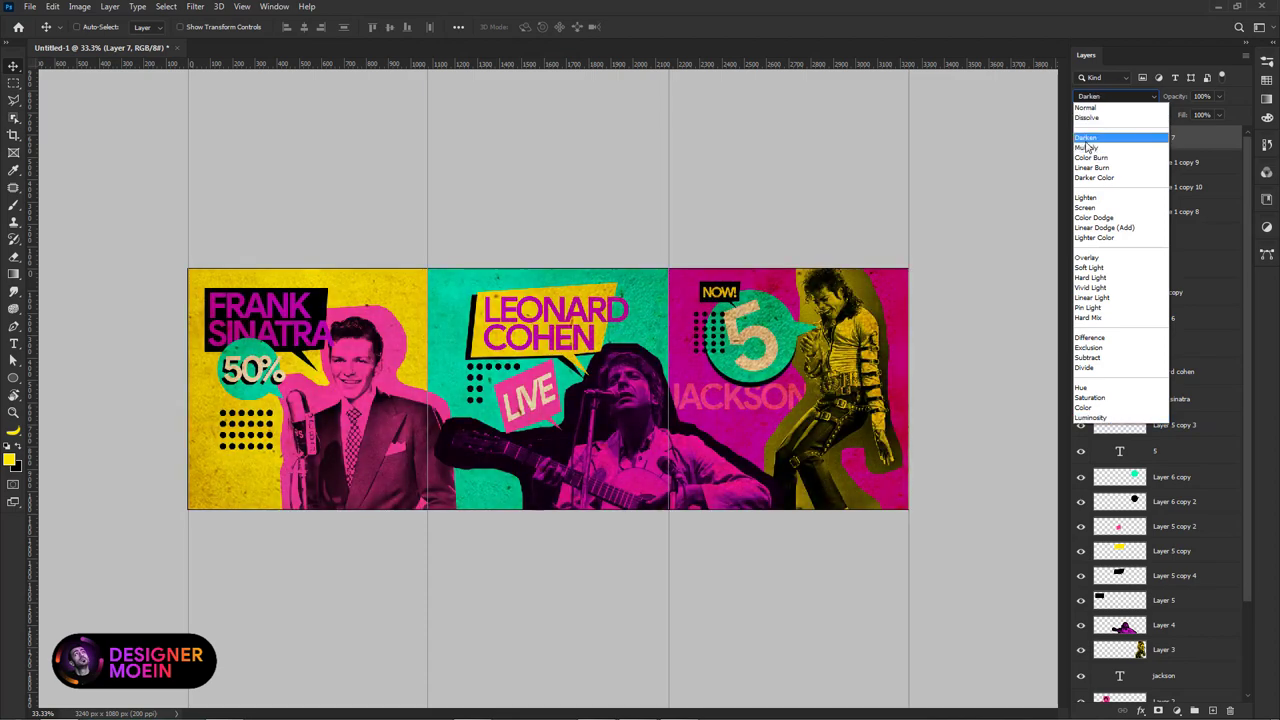
{"action": "left_click", "coordinate": [1086, 137]}
Step: Desaturate the paper texture and set its opacity to 42%
{"action": "left_click_drag", "start_coordinate": [1168, 103], "coordinate": [1152, 100]}
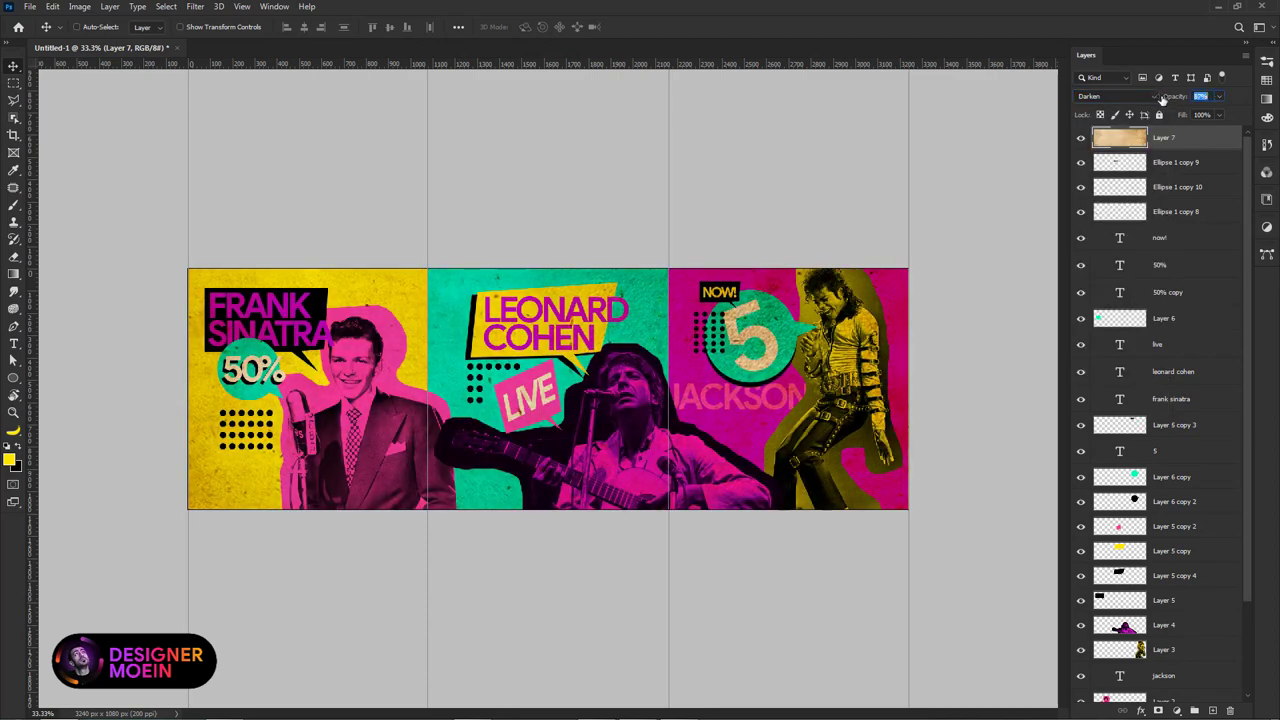
{"action": "scroll", "coordinate": [491, 312], "scroll_direction": "up", "scroll_amount": 2}
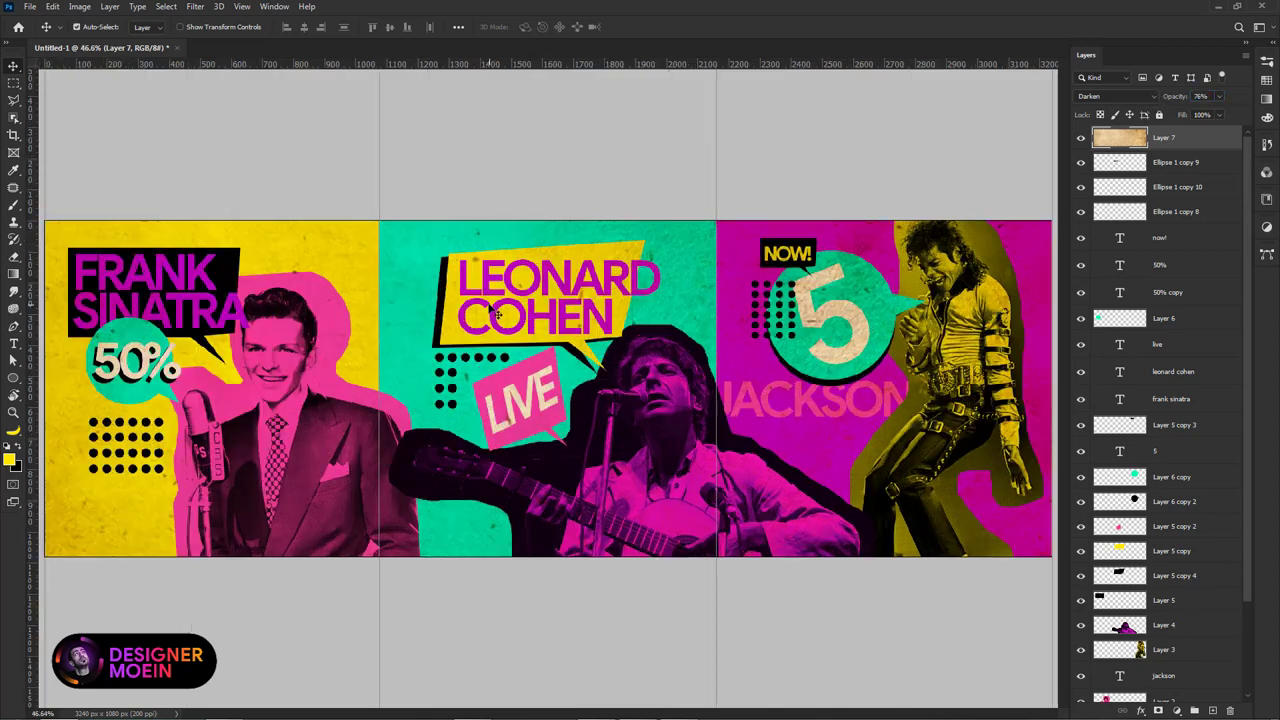
{"action": "key", "text": "ctrl+shift+u"}
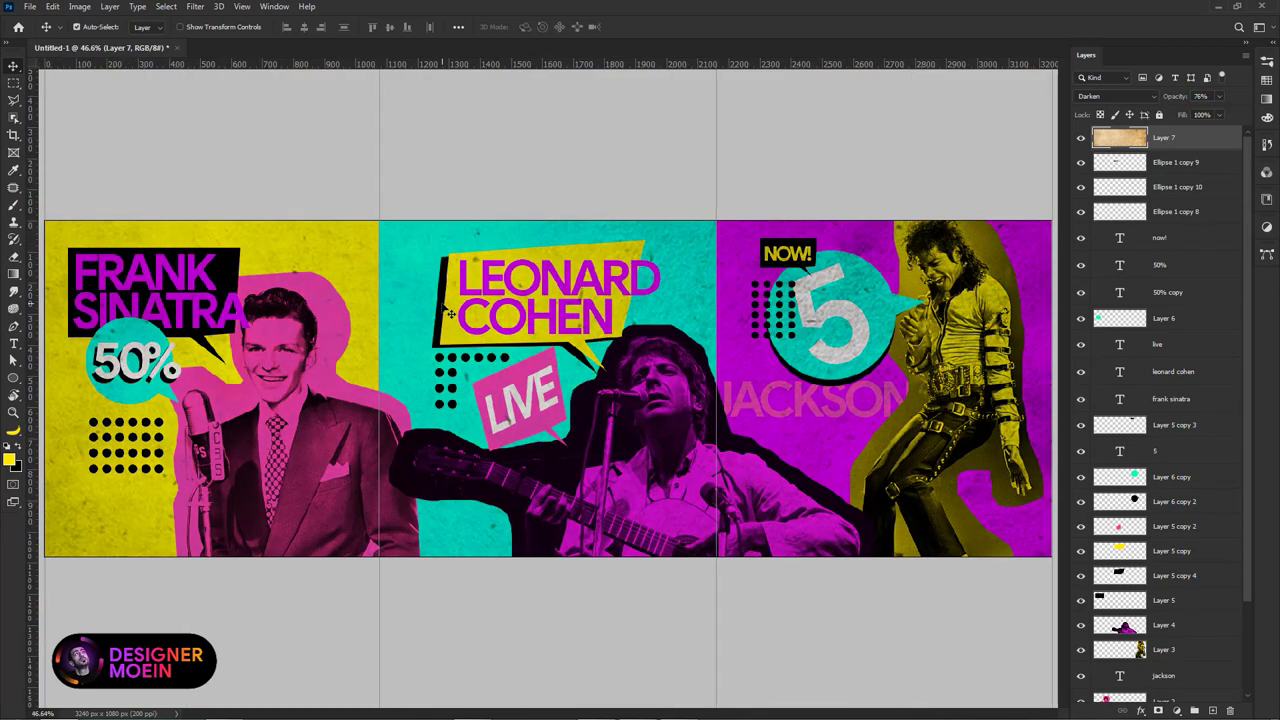
{"action": "left_click_drag", "start_coordinate": [1186, 95], "coordinate": [1156, 101]}
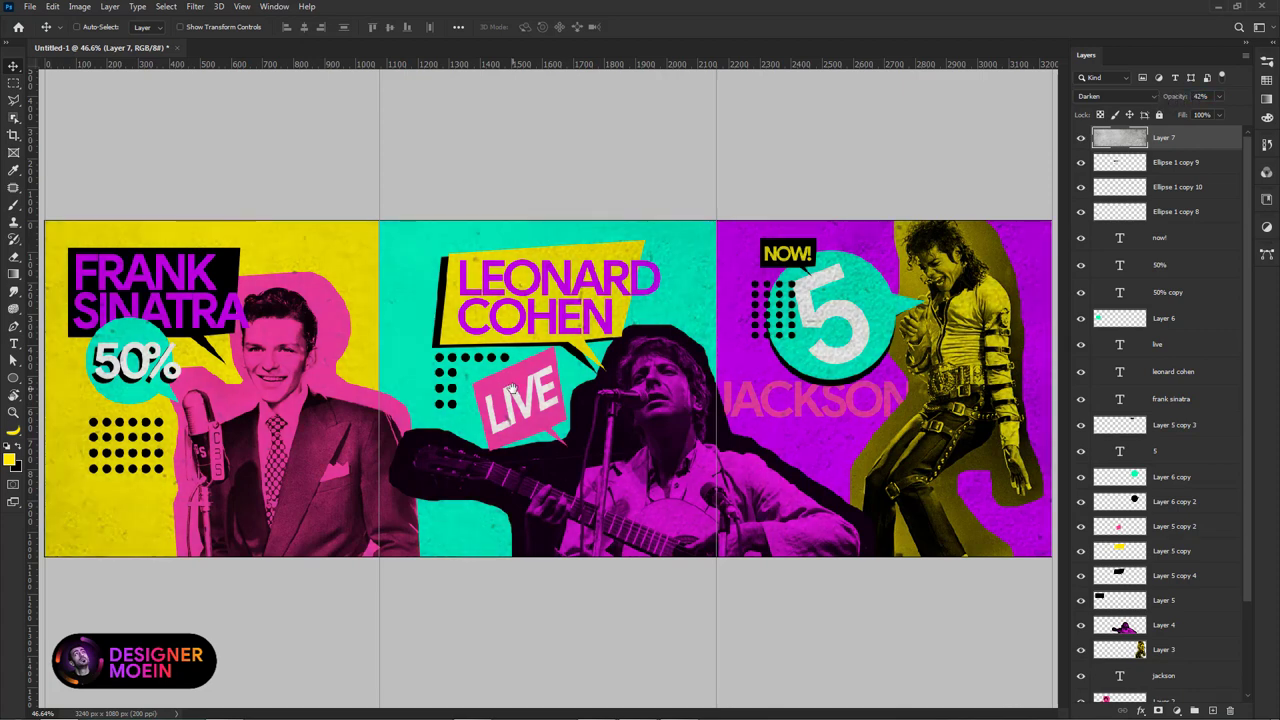
{"action": "key", "text": "ctrl+minus"}
{"action": "scroll", "coordinate": [397, 428], "scroll_direction": "up", "scroll_amount": 2}
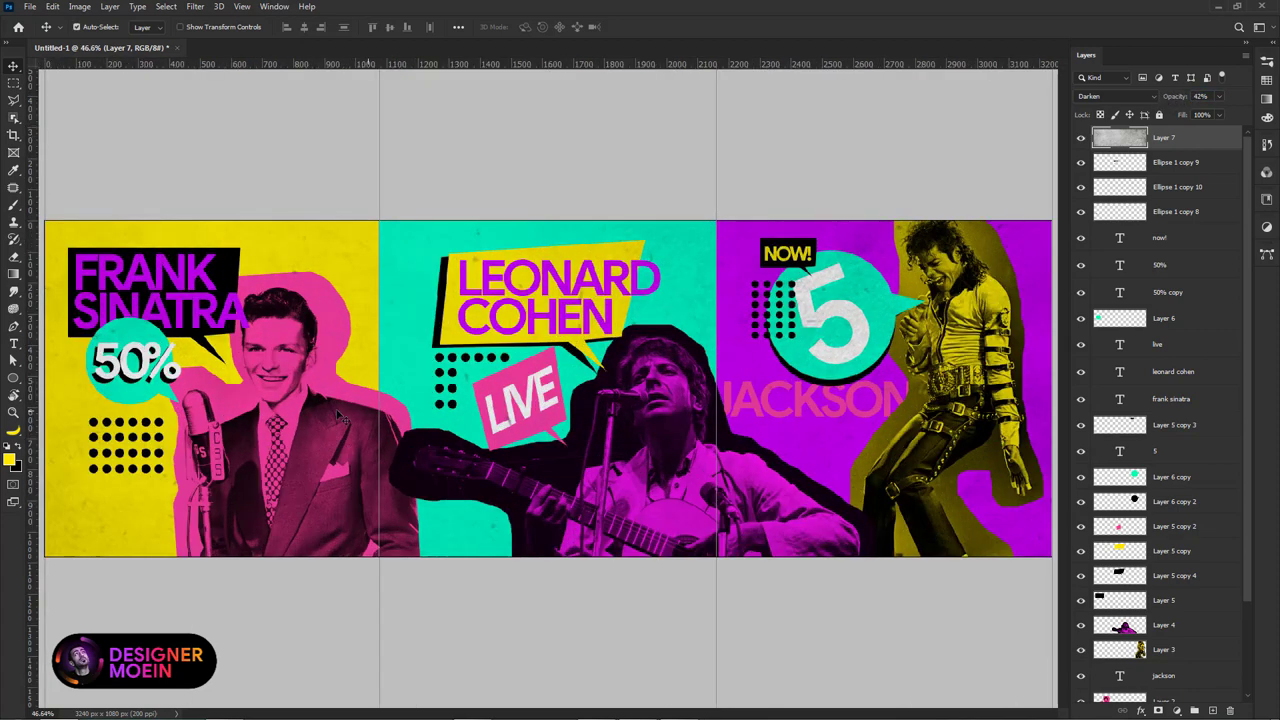